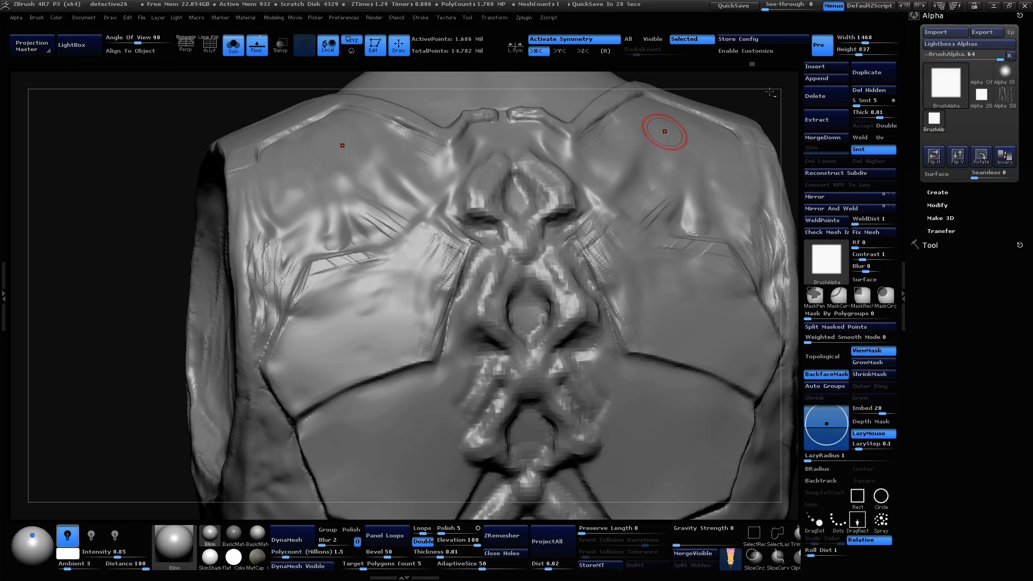
Step: Add clay strokes along the upper seam and across the face of the upper-back panel, then smooth the panel's face
left_click_drag(766, 94, 763, 108)
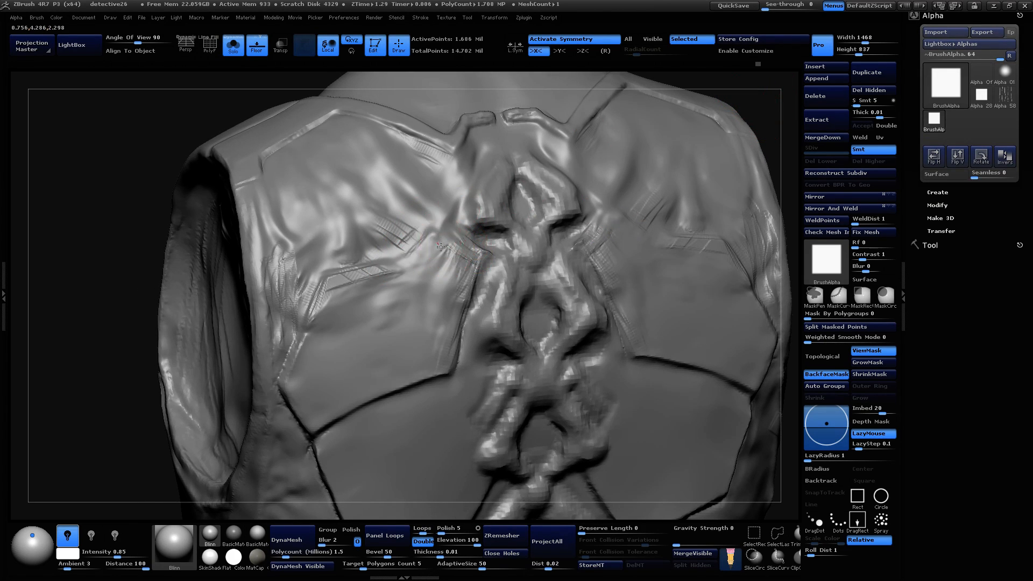
key("space")
left_click_drag(433, 247, 425, 248)
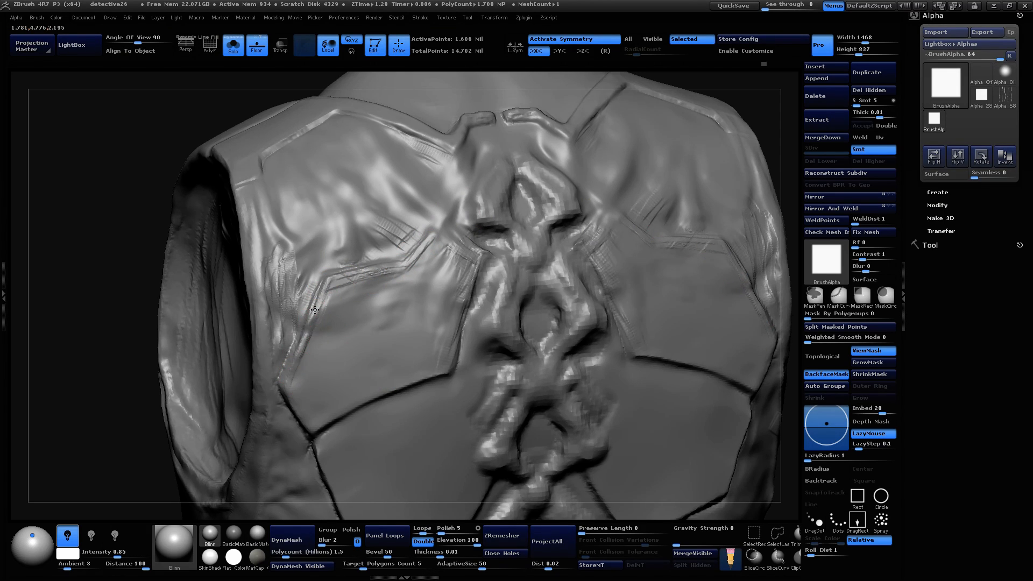
key("space")
key("space")
left_click_drag(431, 300, 435, 299)
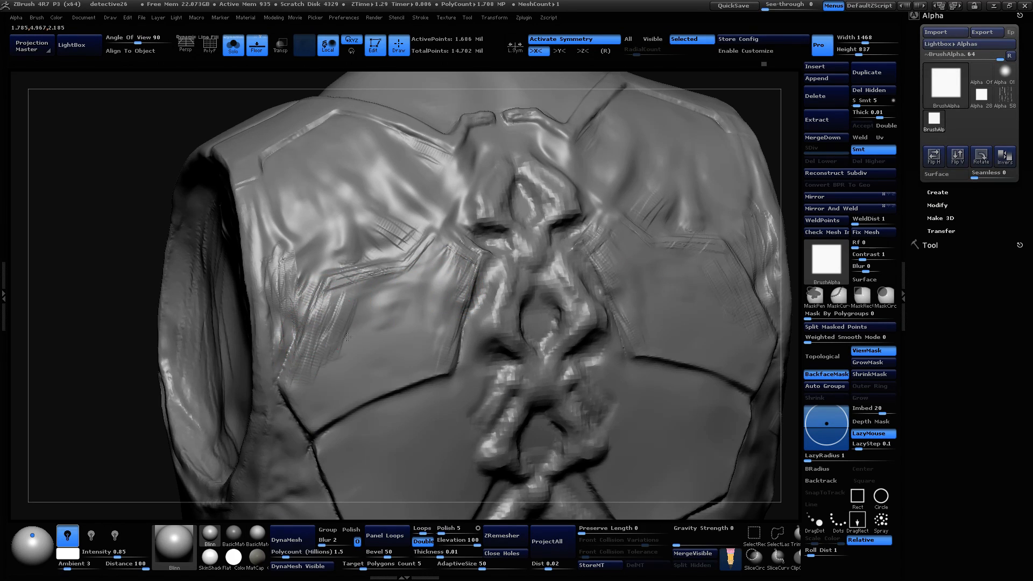
key("shift")
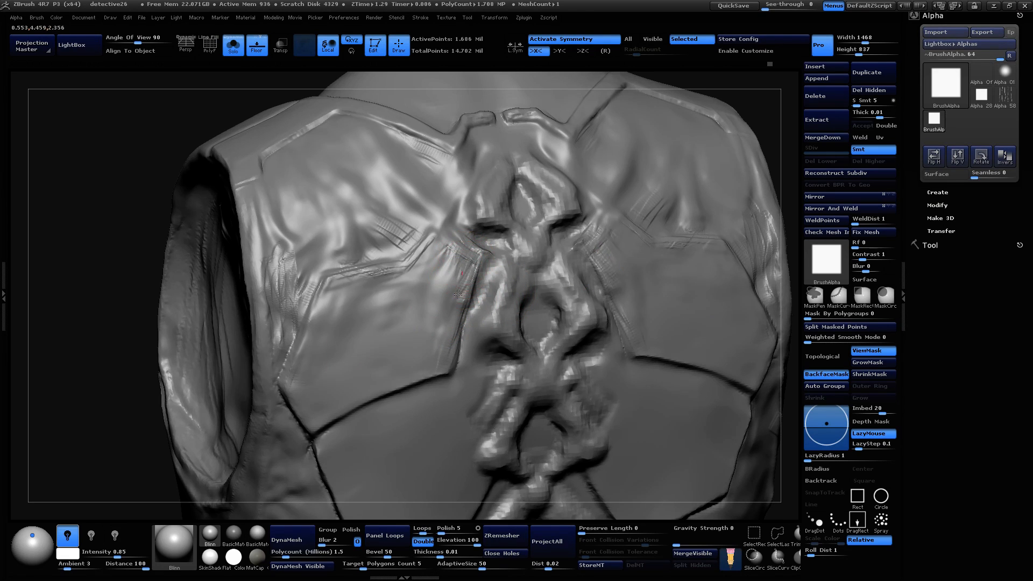
Step: Build up clay strokes down the inner edge of the upper-back panel beside the raised spine ornament
left_click_drag(447, 342, 466, 274)
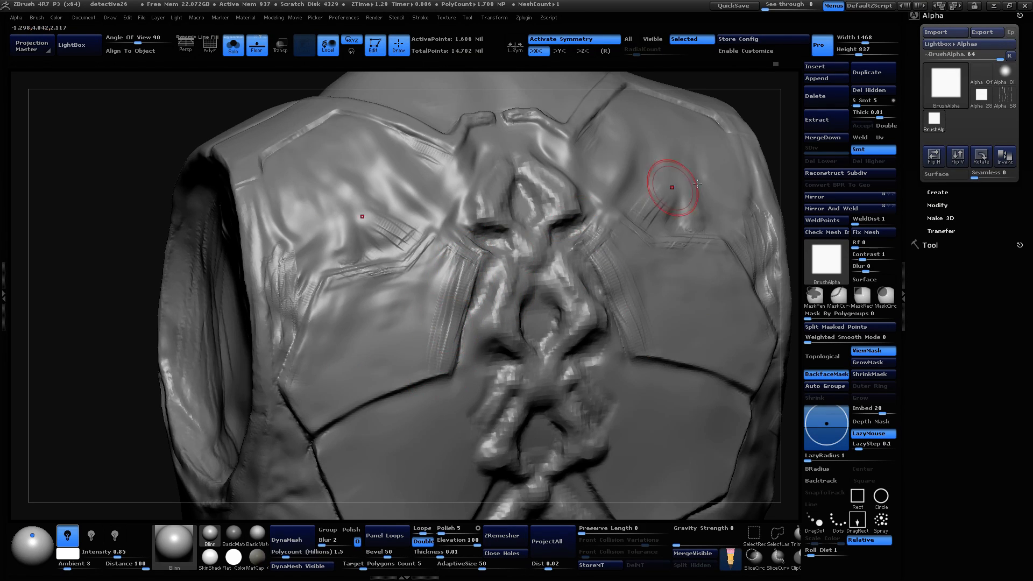
mouse_move(753, 140)
left_mouse_down()
mouse_move(763, 107)
mouse_move(624, 274)
left_mouse_up()
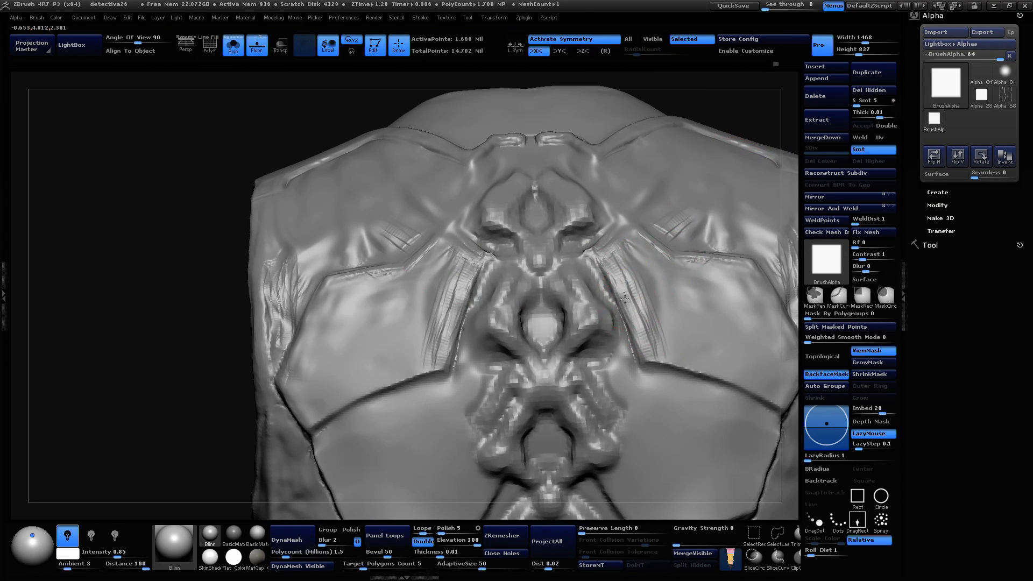
left_click_drag(738, 115, 669, 231)
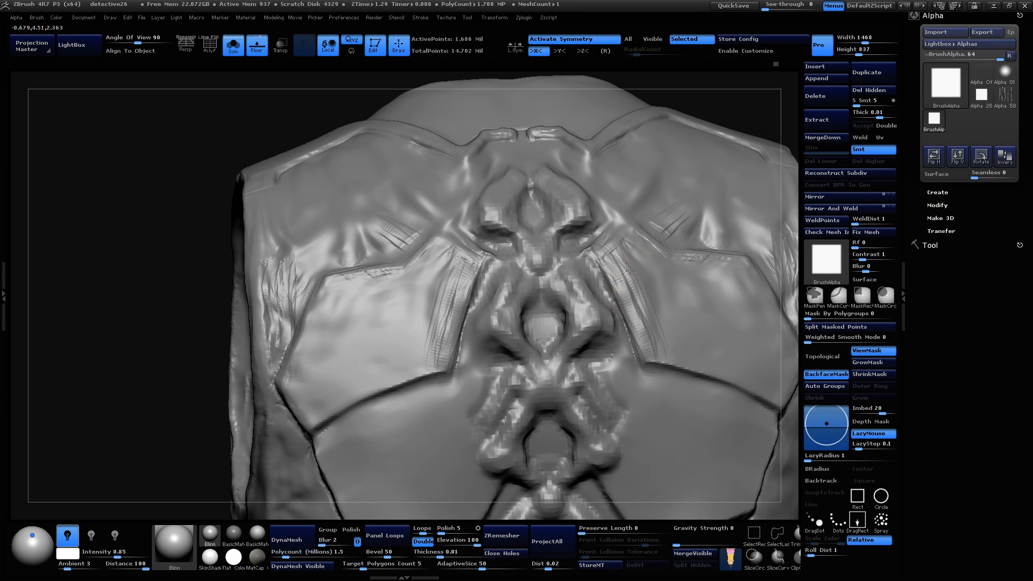
mouse_move(721, 125)
left_mouse_down()
mouse_move(757, 114)
mouse_move(723, 121)
mouse_move(723, 142)
left_mouse_up()
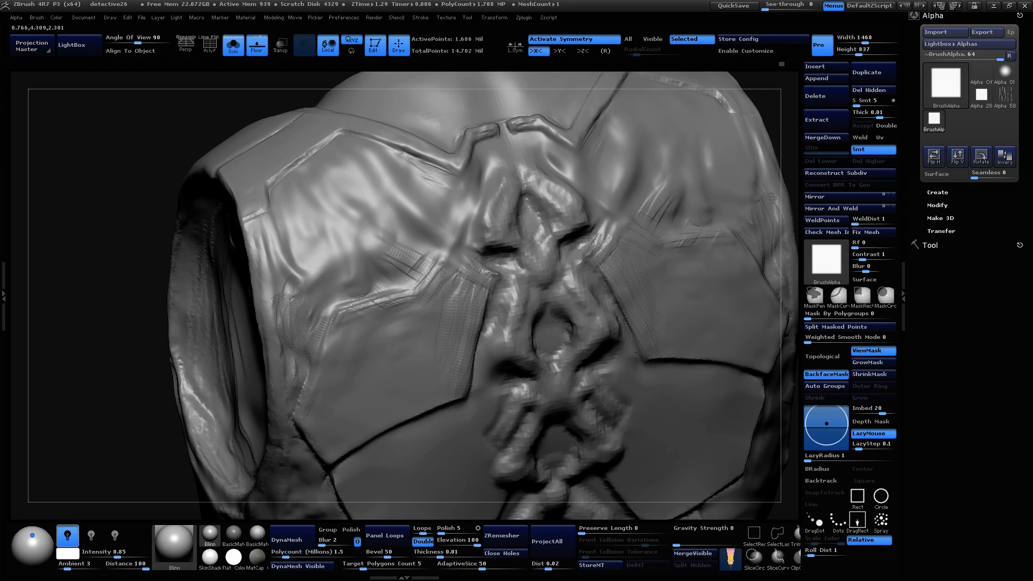
Step: Add clay strokes to the upper inner corner of the back panel beside the spine and smooth that corner
key("space")
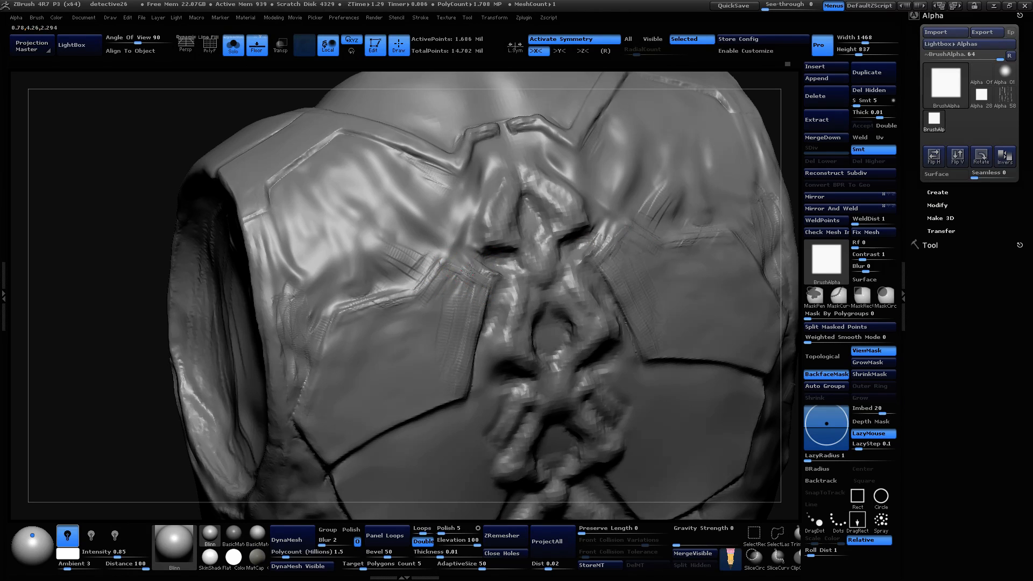
left_click_drag(756, 183, 637, 237)
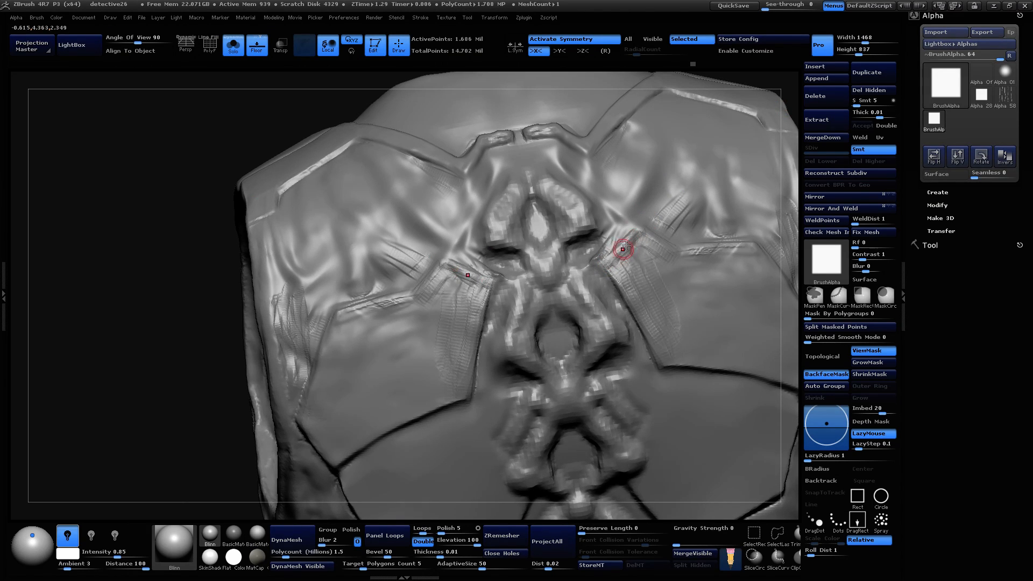
left_click_drag(792, 114, 706, 203)
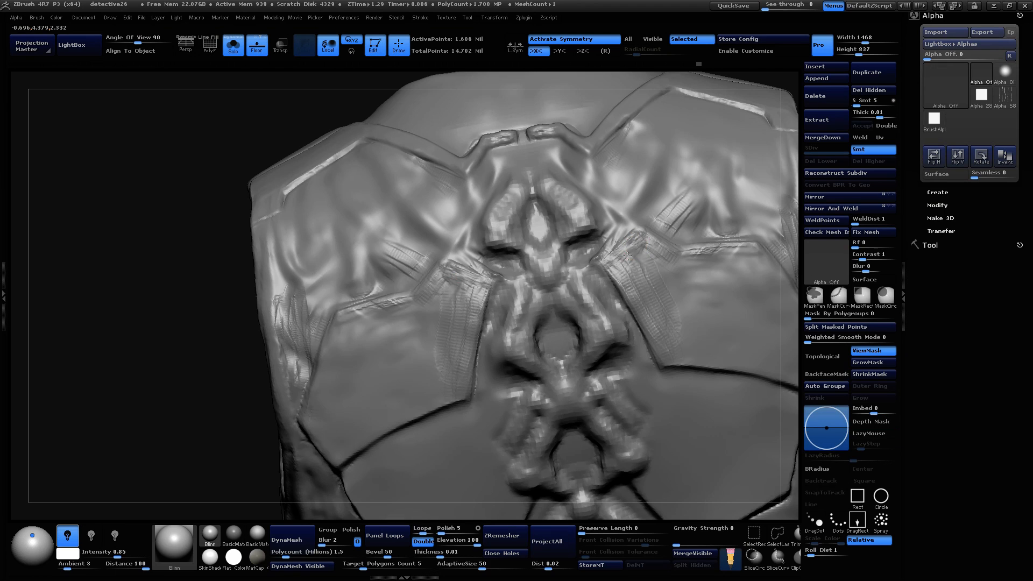
left_click_drag(629, 252, 613, 260, "shift")
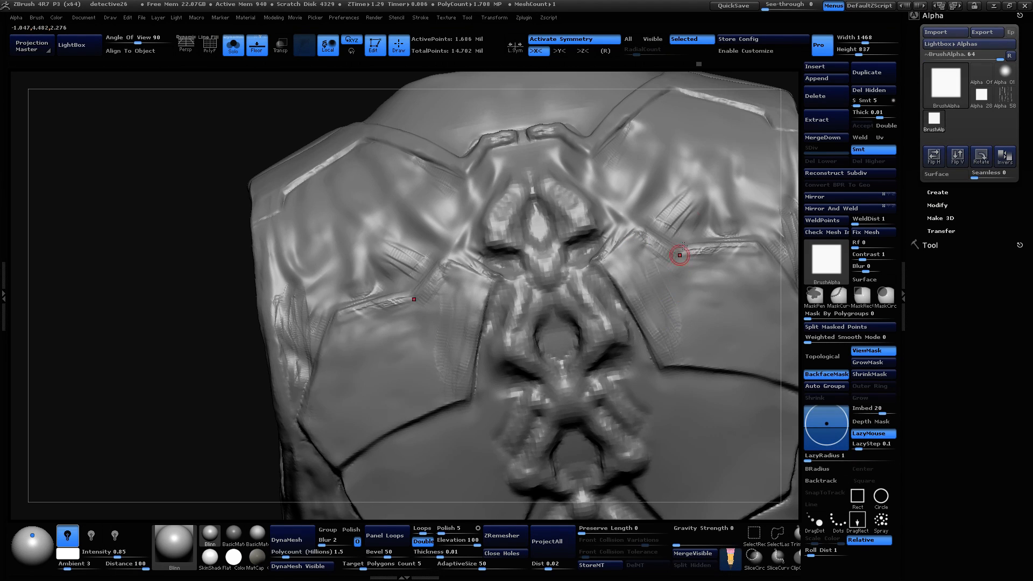
Step: Enlarge the ClayBuildup brush and fill the inner half and upper area of the back panel with broad clay strokes
left_click_drag(782, 74, 787, 77)
key("space")
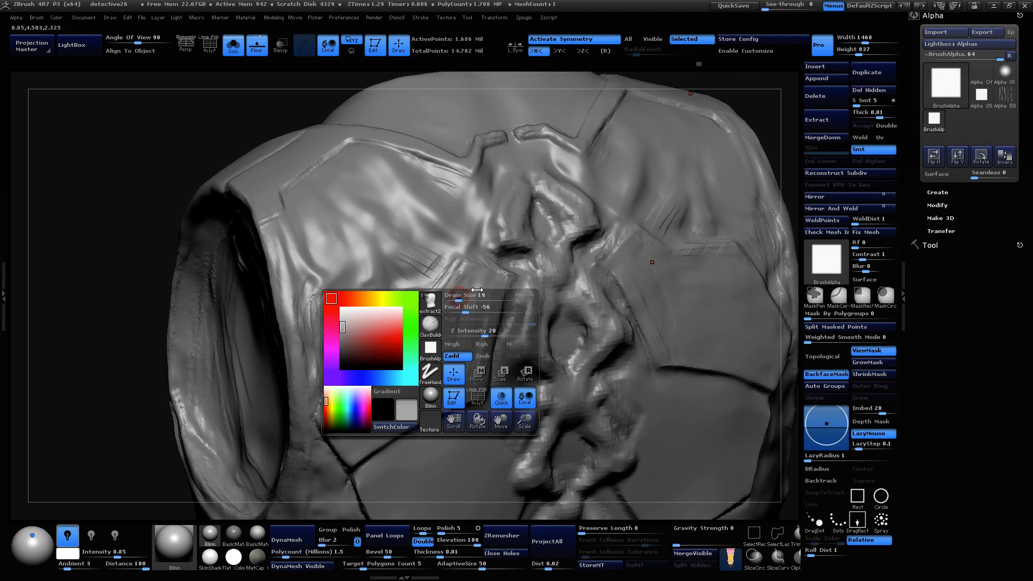
left_click_drag(458, 297, 465, 298)
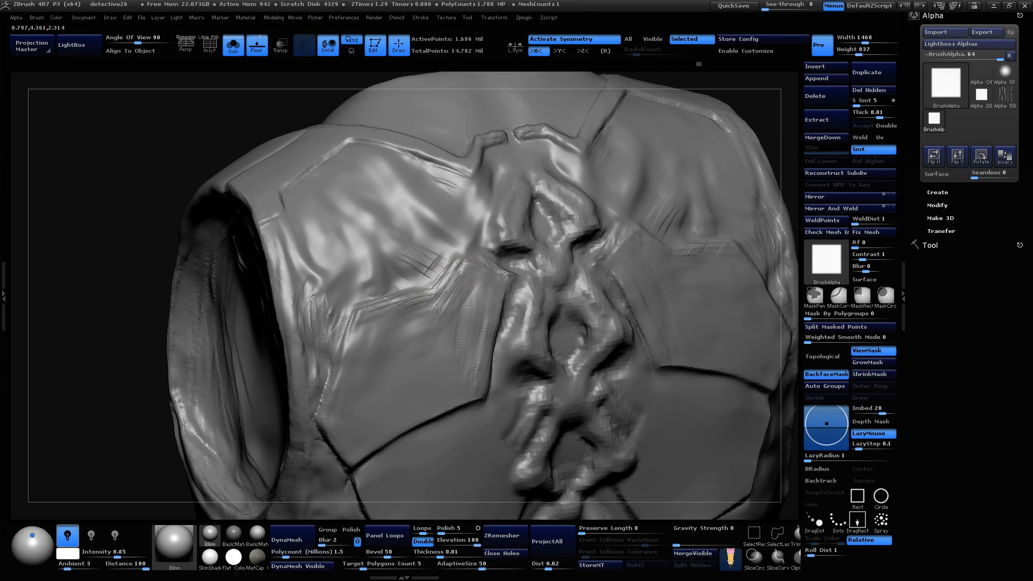
left_click_drag(424, 336, 469, 286)
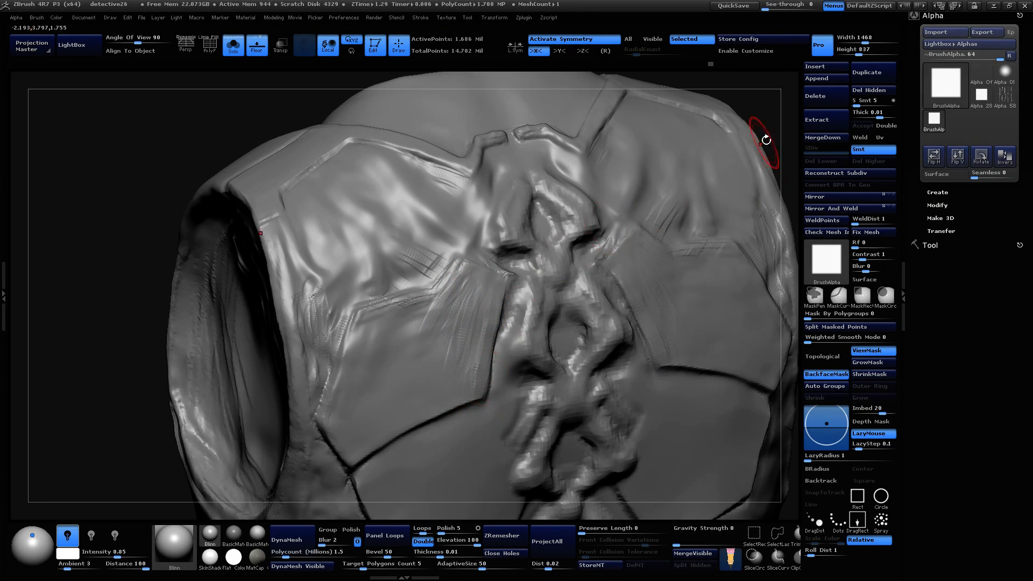
left_click_drag(766, 139, 651, 167)
left_click_drag(488, 328, 468, 383)
mouse_move(477, 333)
left_mouse_down()
mouse_move(464, 379)
mouse_move(455, 318)
mouse_move(439, 396)
mouse_move(470, 319)
mouse_move(423, 350)
mouse_move(447, 309)
mouse_move(433, 323)
mouse_move(426, 305)
mouse_move(408, 318)
mouse_move(434, 316)
mouse_move(387, 331)
mouse_move(407, 336)
mouse_move(398, 346)
mouse_move(416, 345)
mouse_move(372, 368)
mouse_move(383, 337)
mouse_move(412, 337)
left_mouse_up()
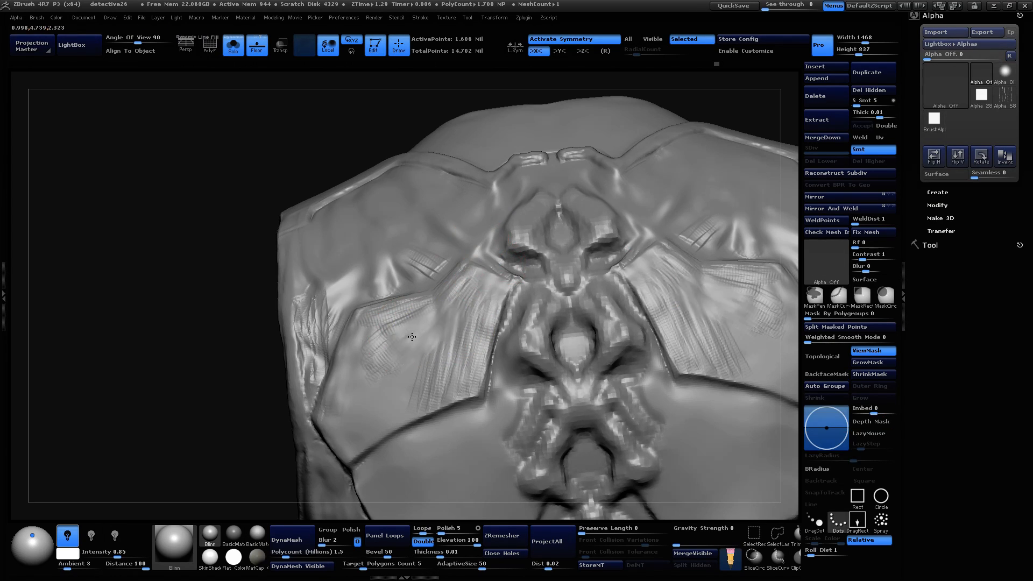
Step: Extend the clay strokes down the spine side and across the rest of the back panel, then smooth its whole surface
left_click_drag(750, 143, 645, 231)
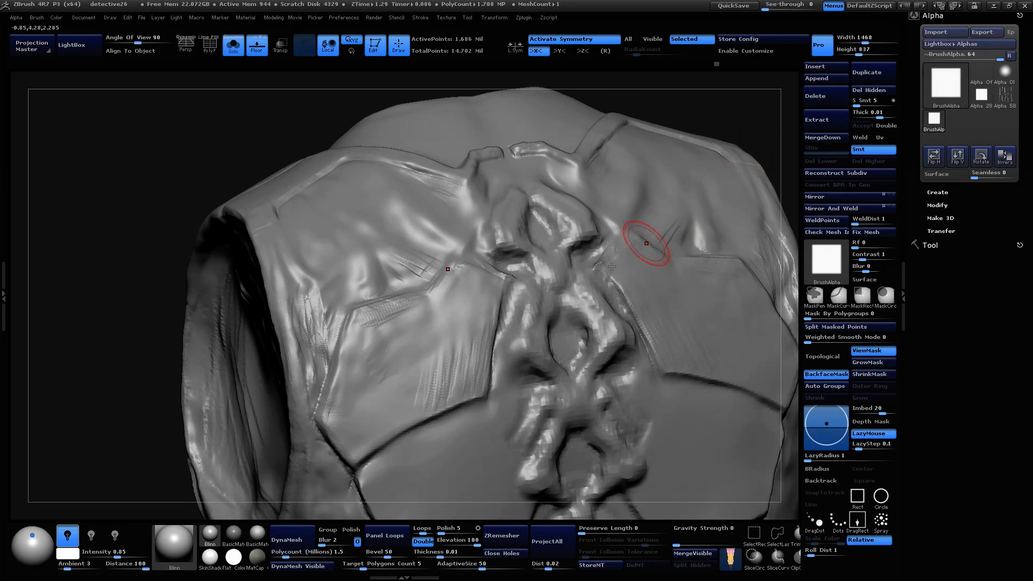
mouse_move(451, 288)
left_mouse_down()
mouse_move(428, 318)
mouse_move(357, 331)
mouse_move(337, 416)
mouse_move(372, 422)
mouse_move(454, 388)
left_mouse_up()
left_click_drag(482, 318, 475, 382)
left_click_drag(461, 275, 496, 287)
key("shift")
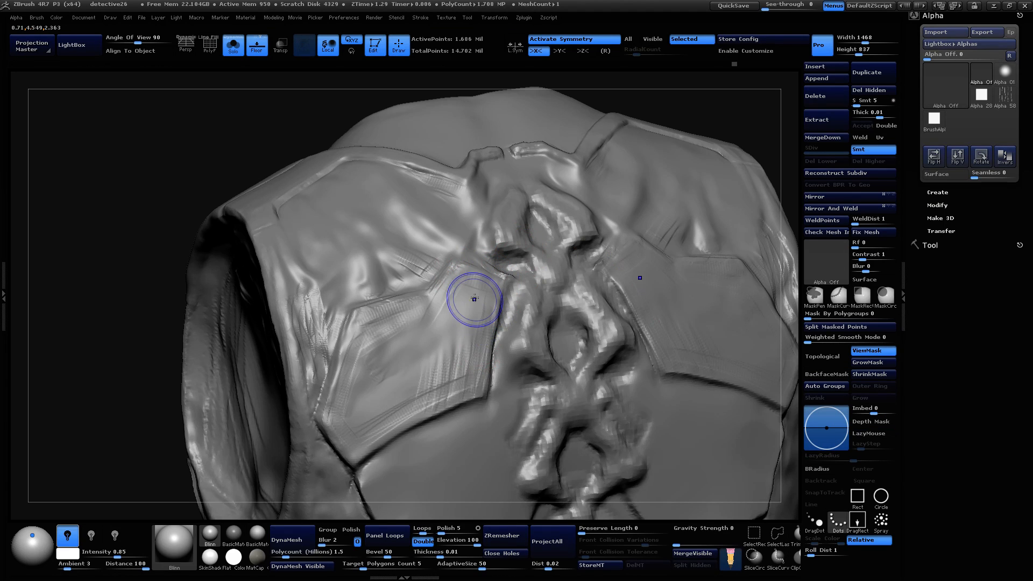
left_click_drag(402, 371, 408, 359, "shift")
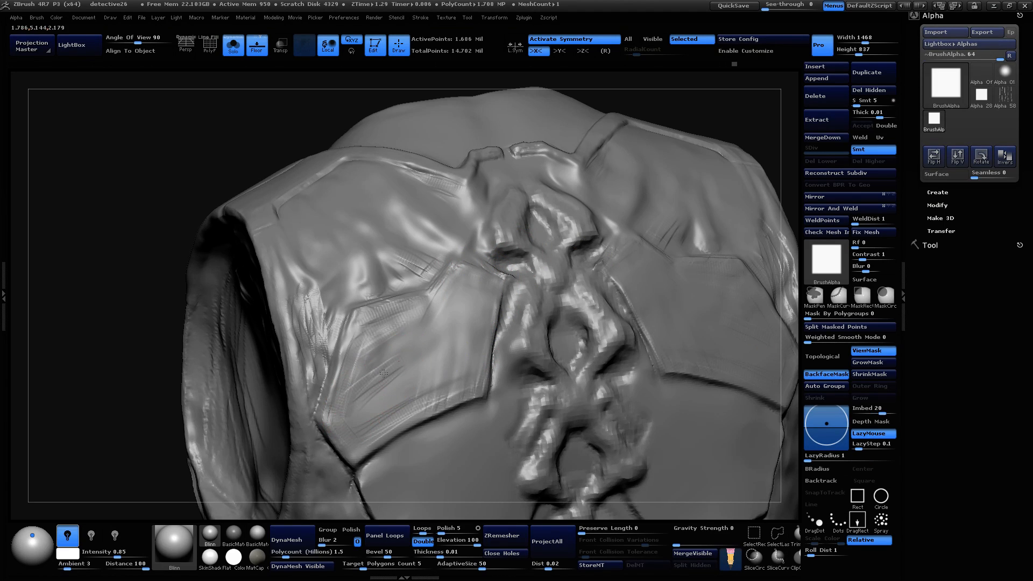
key("shift")
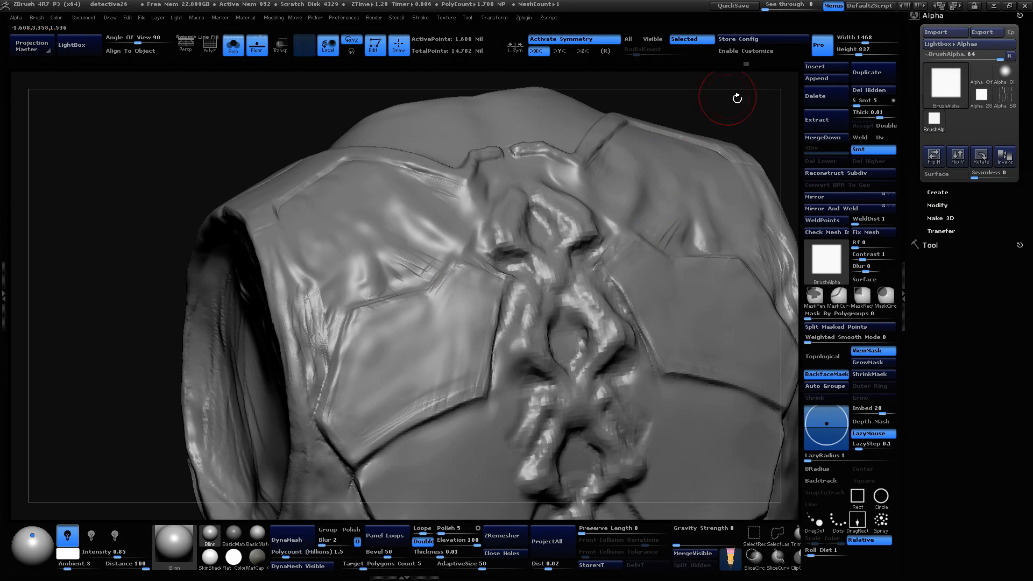
Step: Switch to the hPolish brush and flatten the upper-back panel into a clean plane up to its seams
left_click_drag(738, 97, 485, 339)
left_click_drag(745, 116, 733, 189)
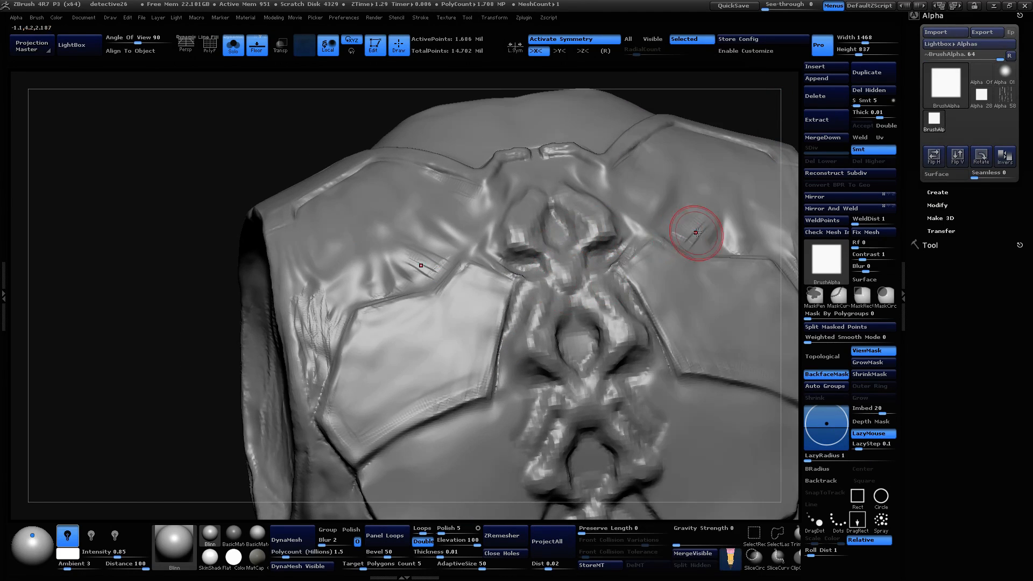
key("b")
left_click(681, 289)
key("space")
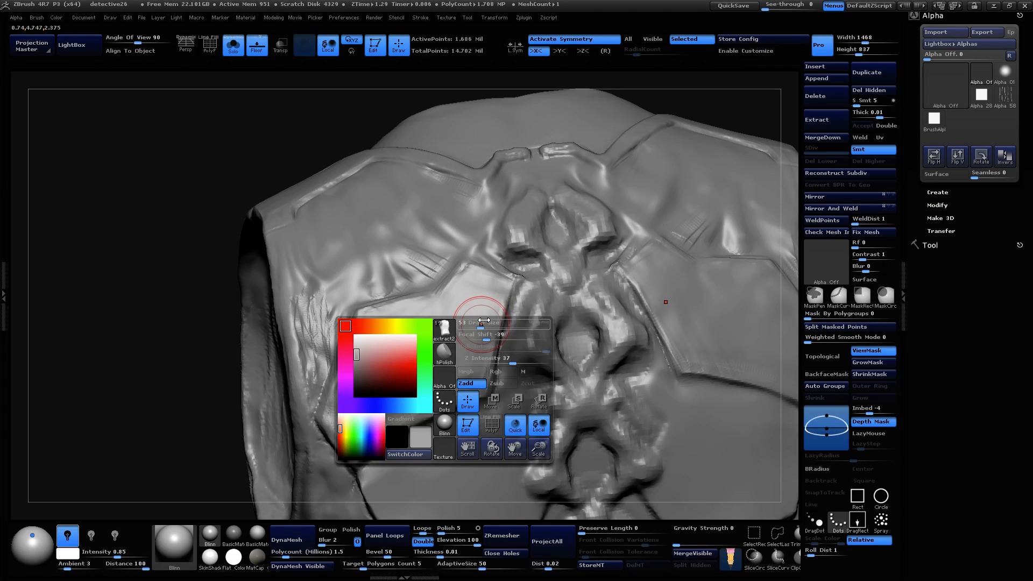
left_click_drag(491, 302, 489, 308)
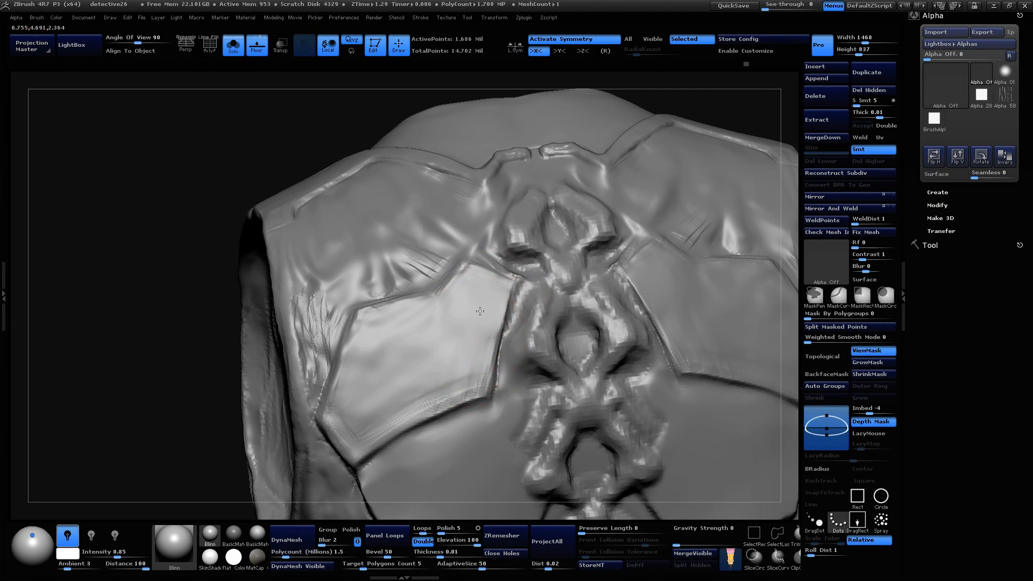
mouse_move(350, 433)
left_mouse_down()
mouse_move(364, 371)
mouse_move(457, 279)
left_mouse_up()
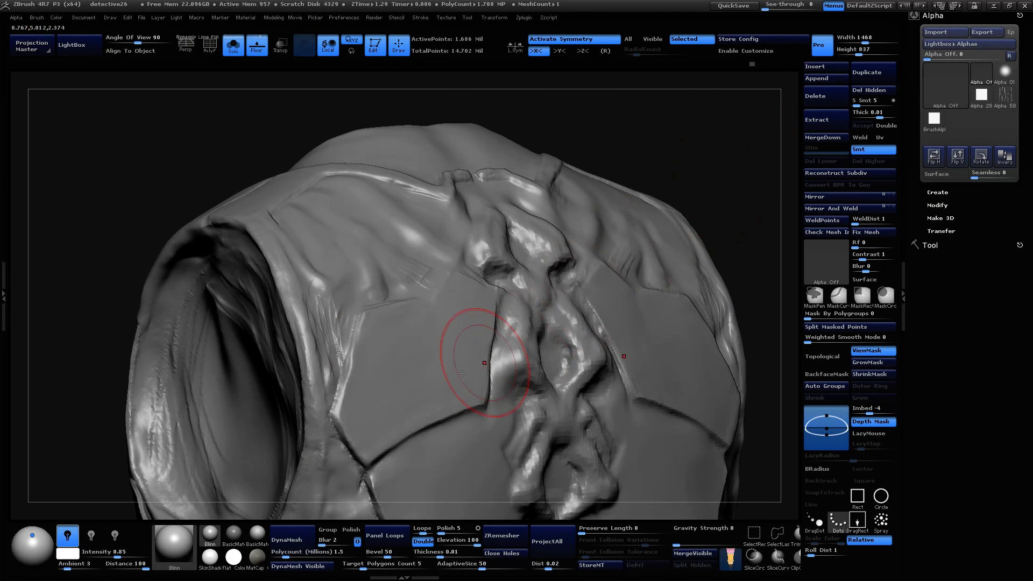
left_click_drag(751, 150, 722, 176)
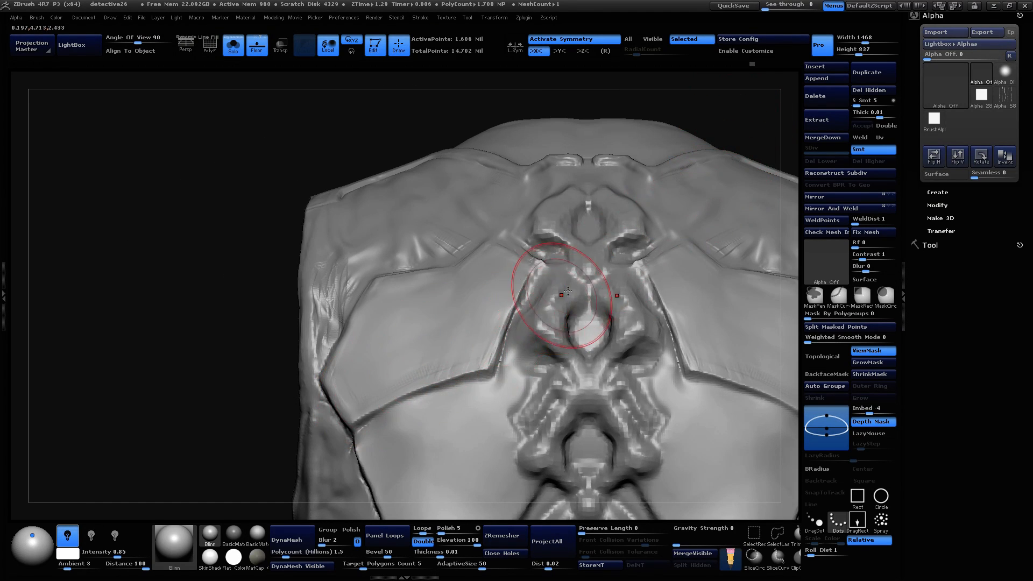
left_click_drag(759, 115, 748, 274)
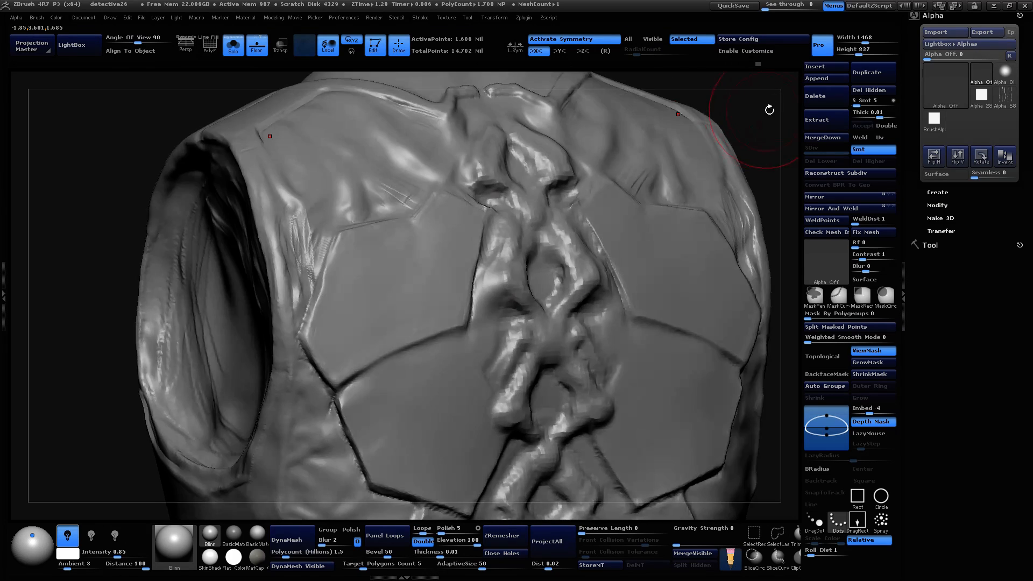
left_click_drag(768, 106, 723, 146)
Step: Switch to the Organifi brush, adjust its draw size and rework the folds between the armhole and the panel's sloped upper edge
key("space")
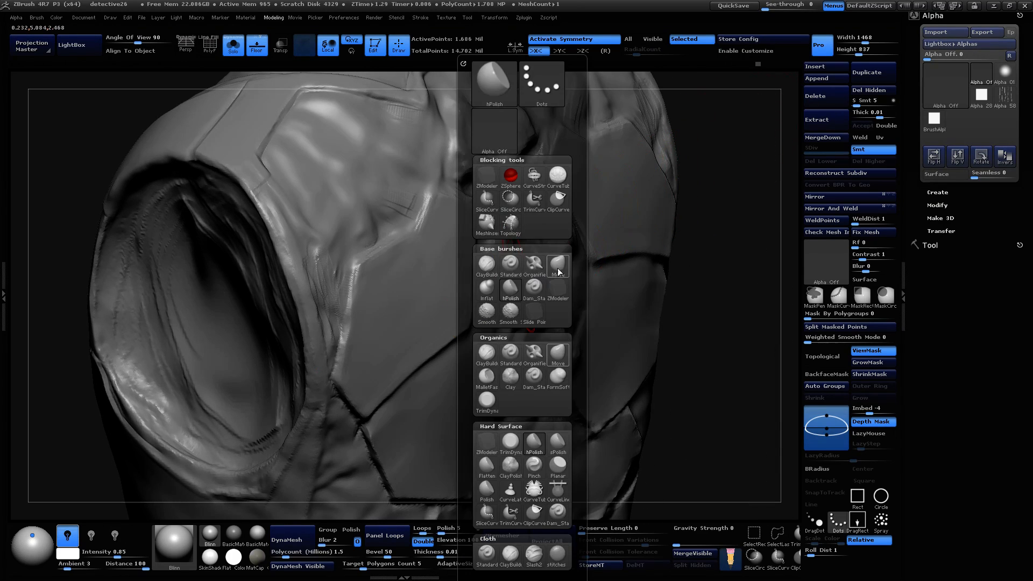
left_click(528, 270)
left_click_drag(762, 235, 526, 296)
key("space")
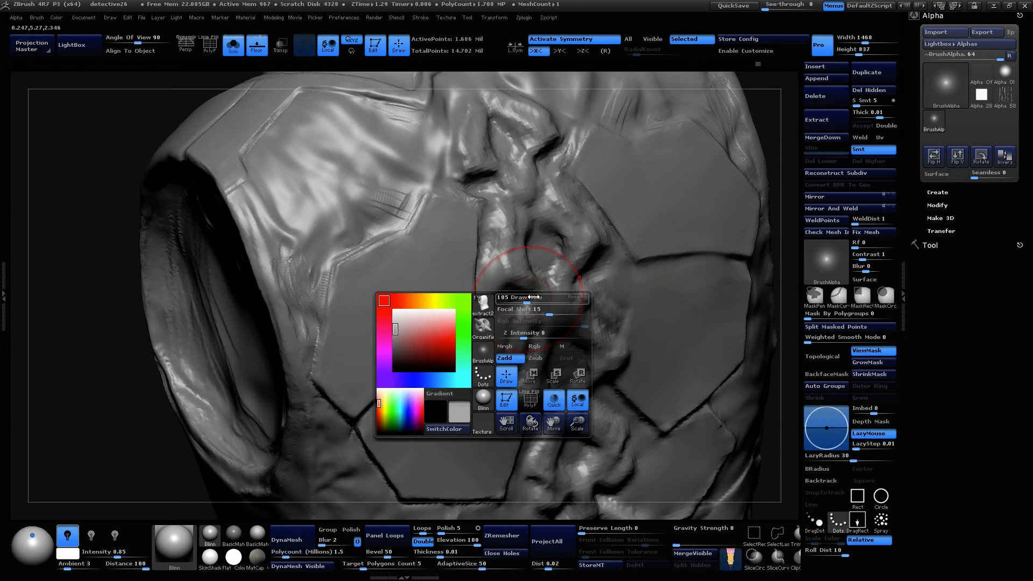
mouse_move(136, 362)
left_mouse_down()
mouse_move(132, 479)
mouse_move(299, 369)
left_mouse_up()
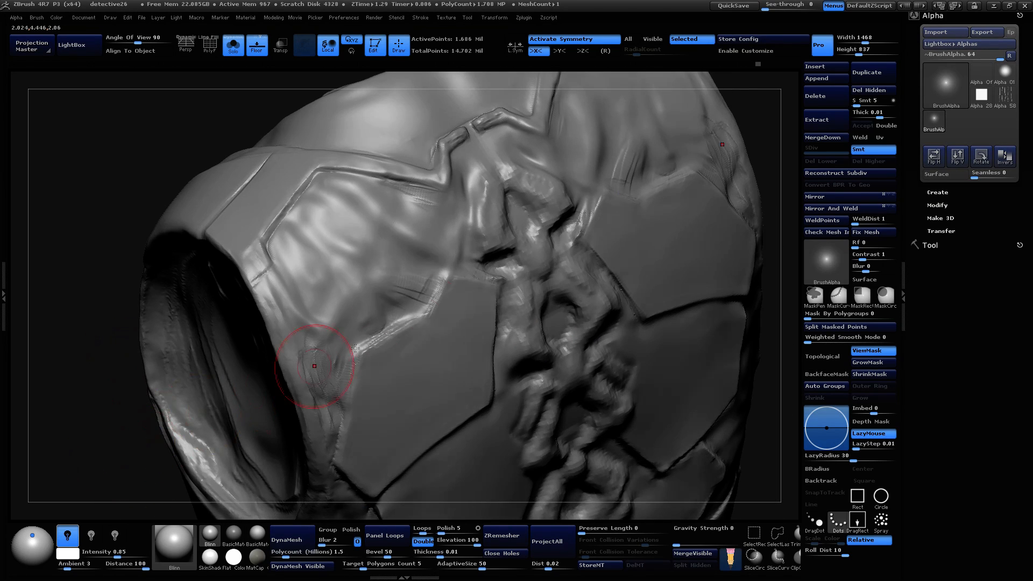
key("space")
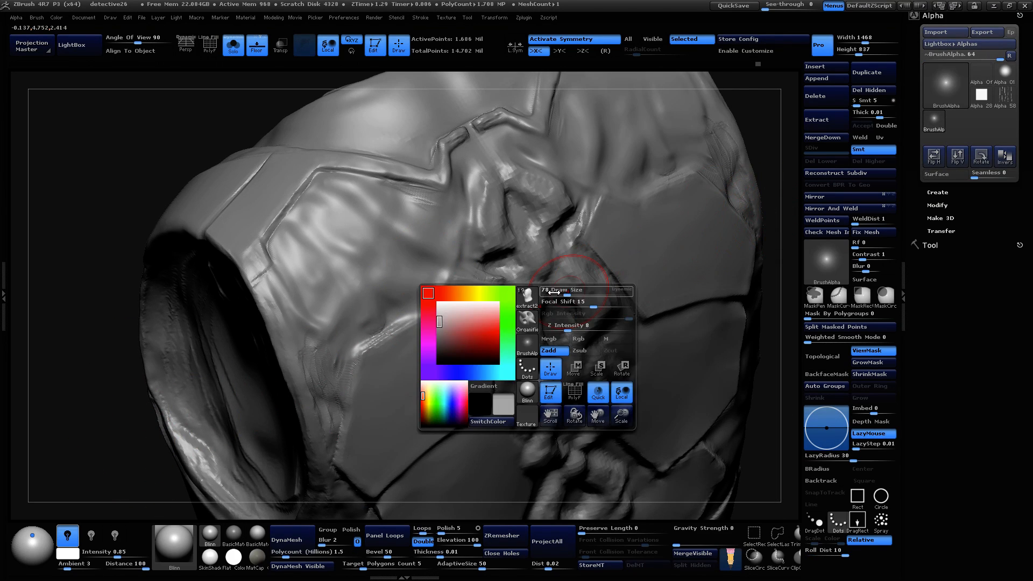
left_click_drag(766, 325, 431, 276)
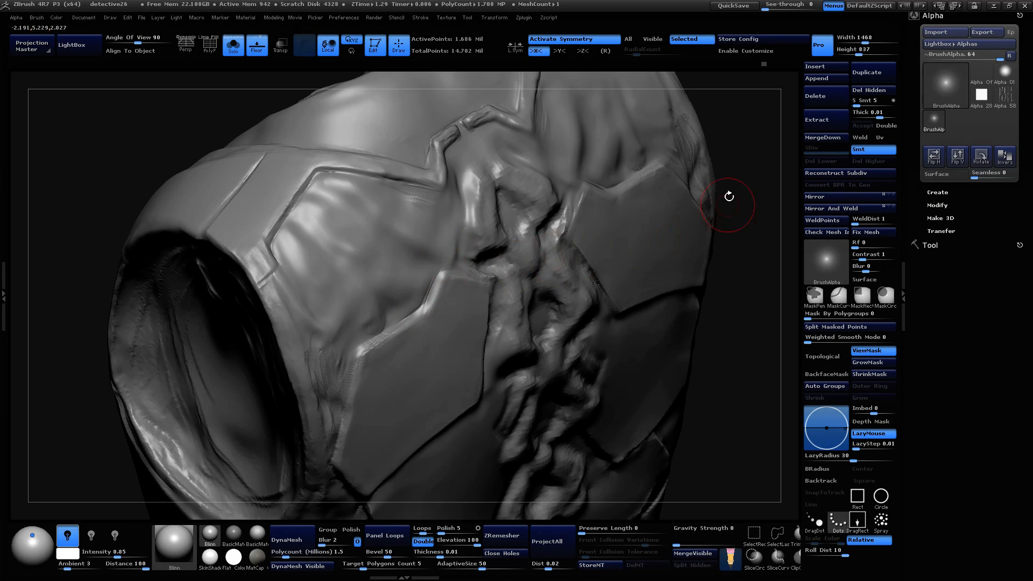
Step: Sculpt a raised straight rim along the panel's short top edge beside the spine and its adjoining sloped edge
left_click_drag(729, 196, 679, 181)
left_click_drag(449, 274, 524, 281)
left_click_drag(447, 285, 488, 284)
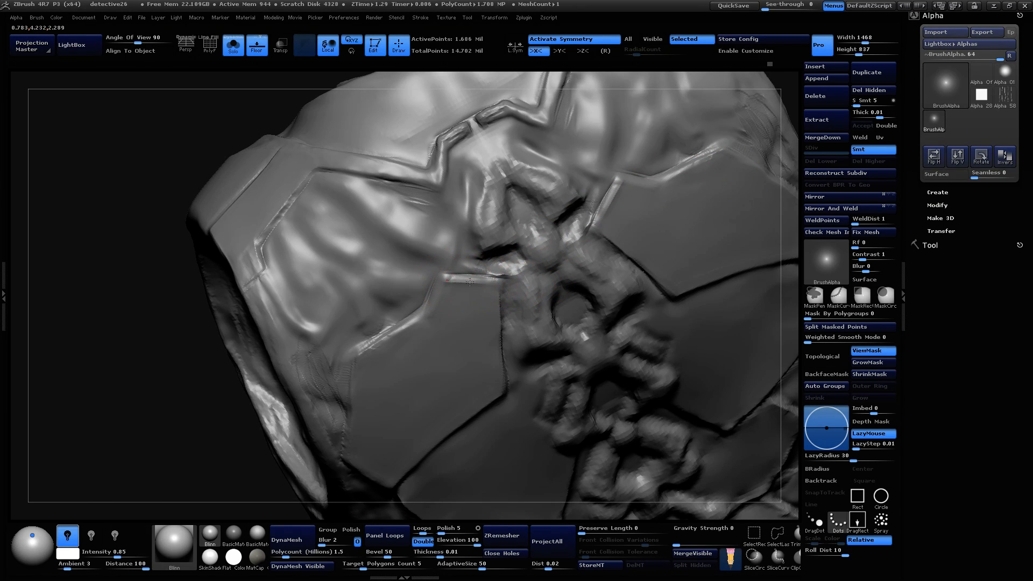
left_click_drag(795, 98, 510, 350)
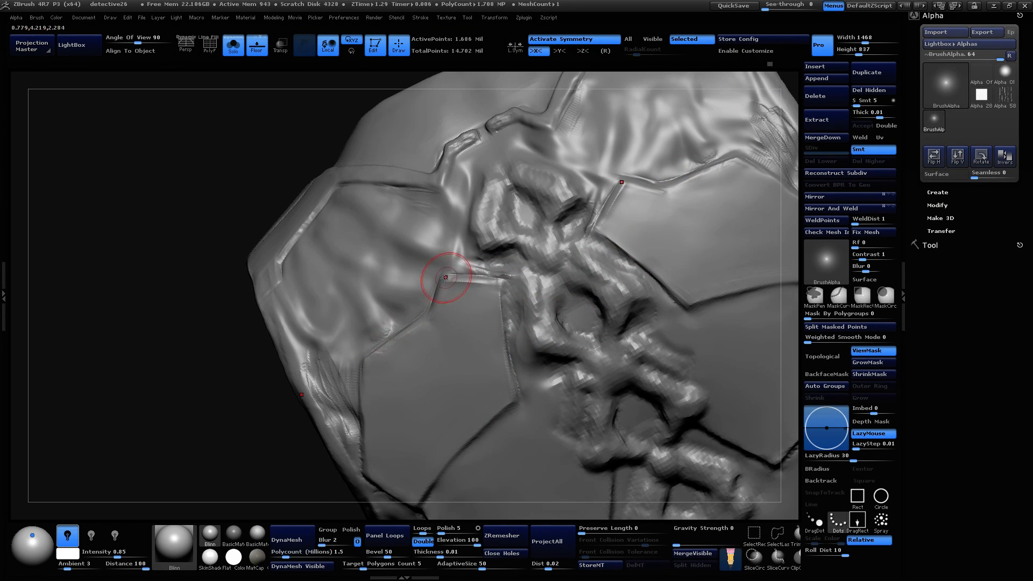
left_click_drag(203, 224, 430, 313)
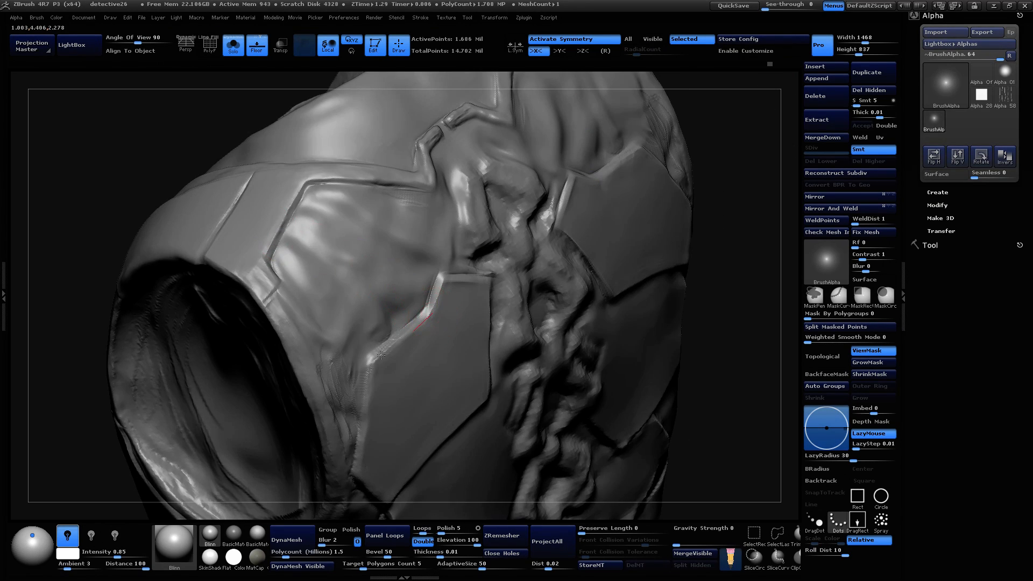
left_click_drag(752, 243, 667, 218)
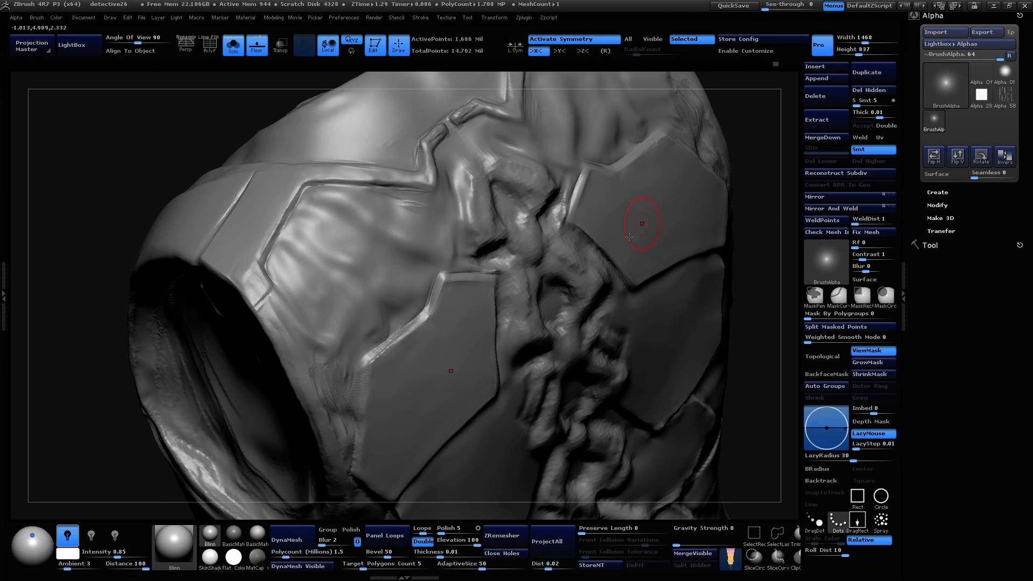
Step: Refine the rim along the upper-back panel's sloped edge and sharpen its outer edge beside the armhole down to the lower corner
left_click_drag(775, 191, 673, 226)
key("b")
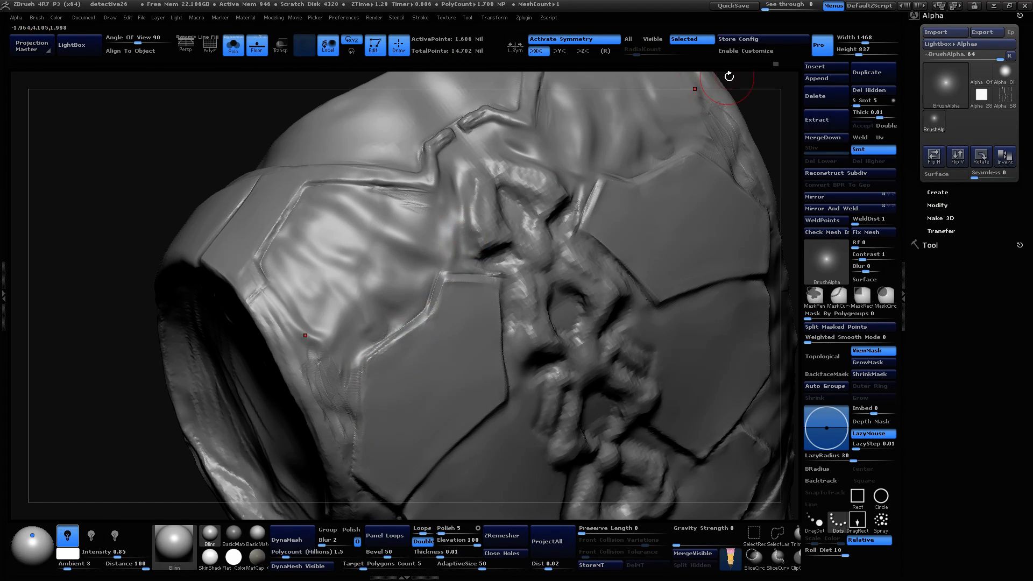
mouse_move(760, 105)
left_mouse_down()
mouse_move(734, 102)
mouse_move(385, 299)
left_mouse_up()
mouse_move(662, 176)
left_mouse_down()
mouse_move(726, 163)
mouse_move(733, 215)
left_mouse_up()
left_click_drag(312, 286, 295, 443)
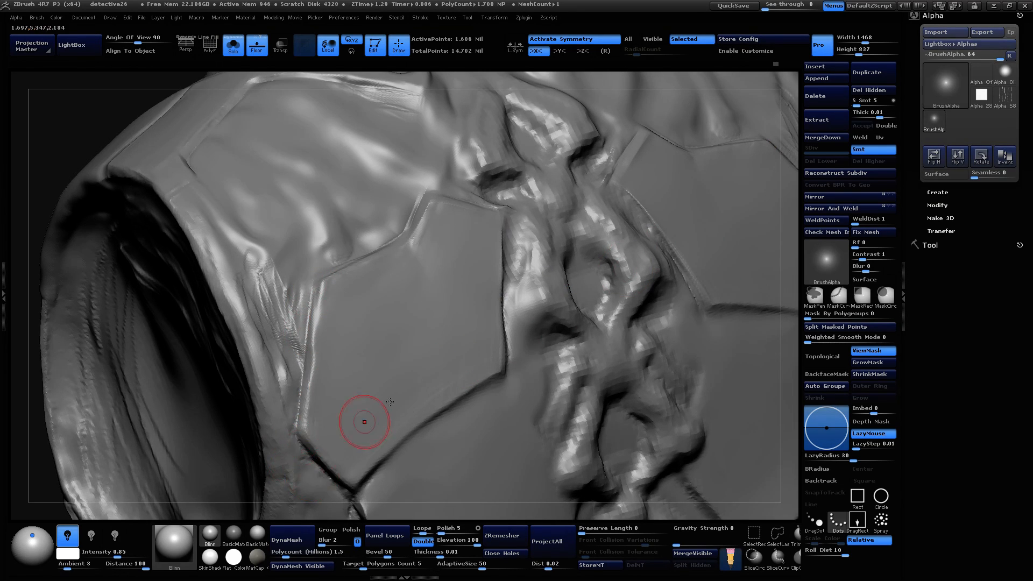
left_click_drag(789, 317, 782, 224, "alt")
mouse_move(258, 287)
left_mouse_down()
mouse_move(201, 276)
mouse_move(193, 492)
left_mouse_up()
Step: Carve a wide bevelled seam along the upper-back panel's lower edge, from its spine-side corner to its outer corner
left_click_drag(571, 77, 882, 54, "alt")
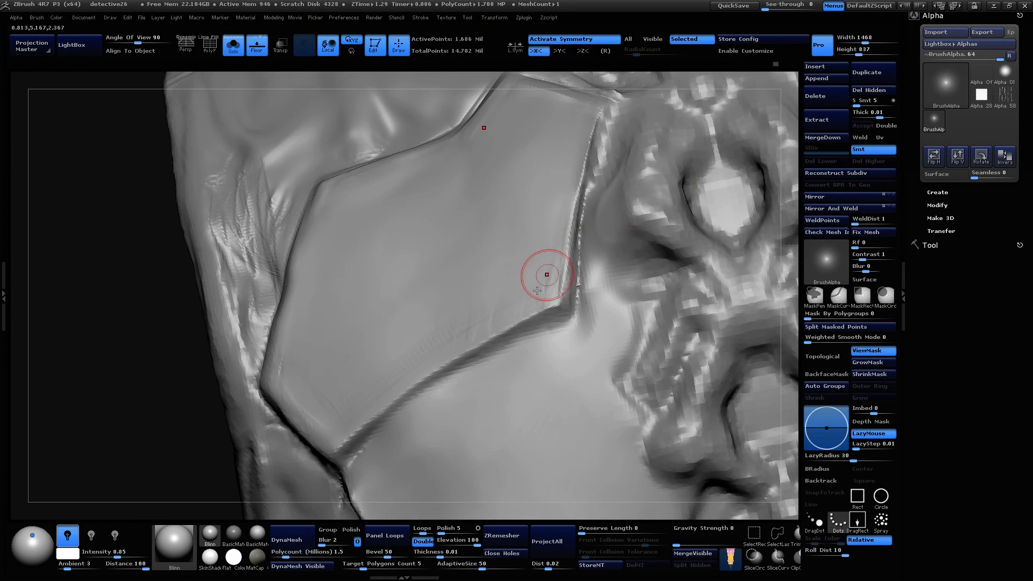
left_click_drag(571, 314, 407, 412)
left_click_drag(497, 354, 365, 451)
left_click_drag(461, 377, 339, 478)
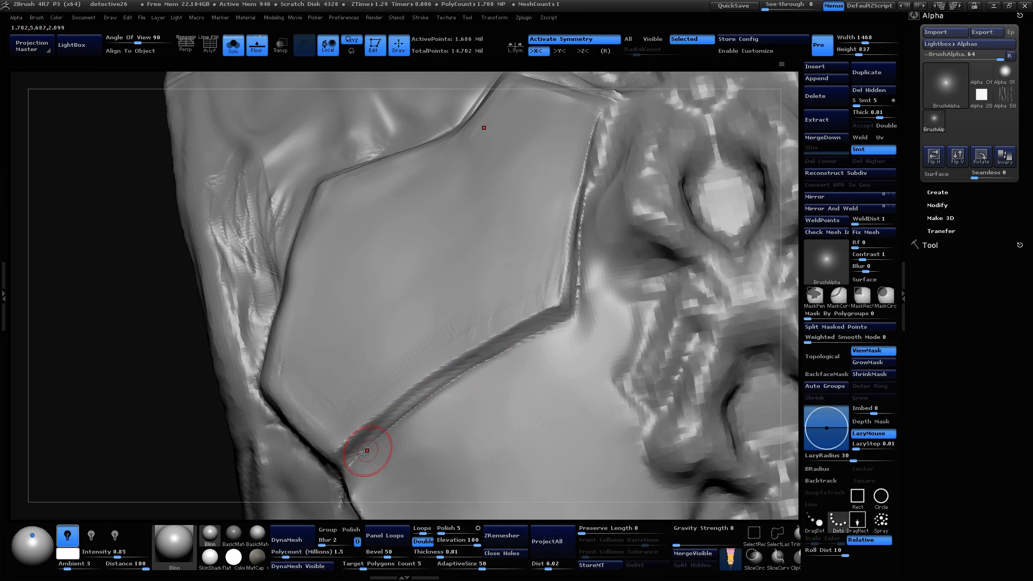
left_click(805, 233)
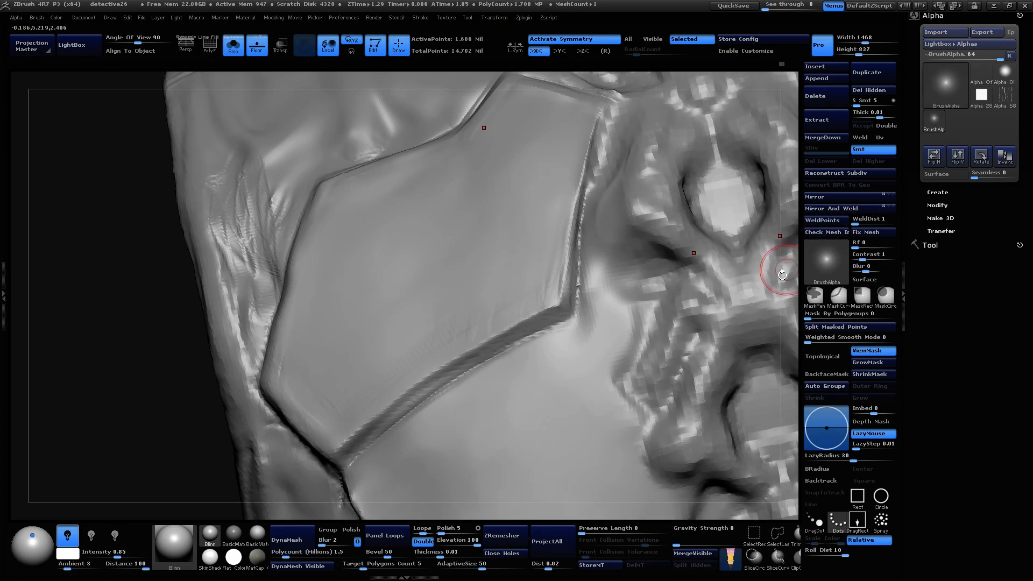
Step: Sculpt a short straight top edge on the next panel down, from the upper panel's spine-side edge to the ornament
right_click_drag(788, 262, 684, 288, "alt")
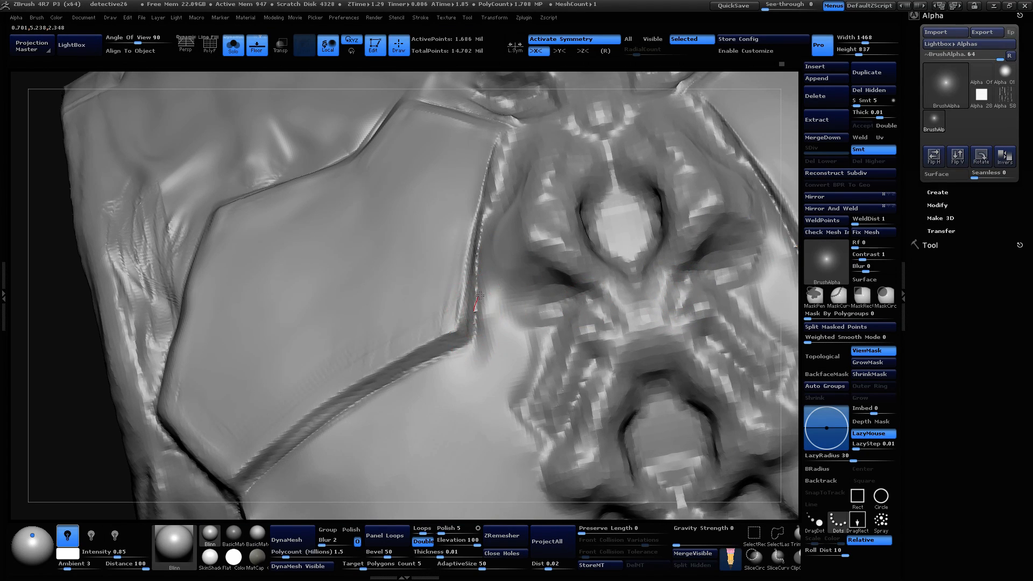
left_click_drag(479, 295, 585, 294)
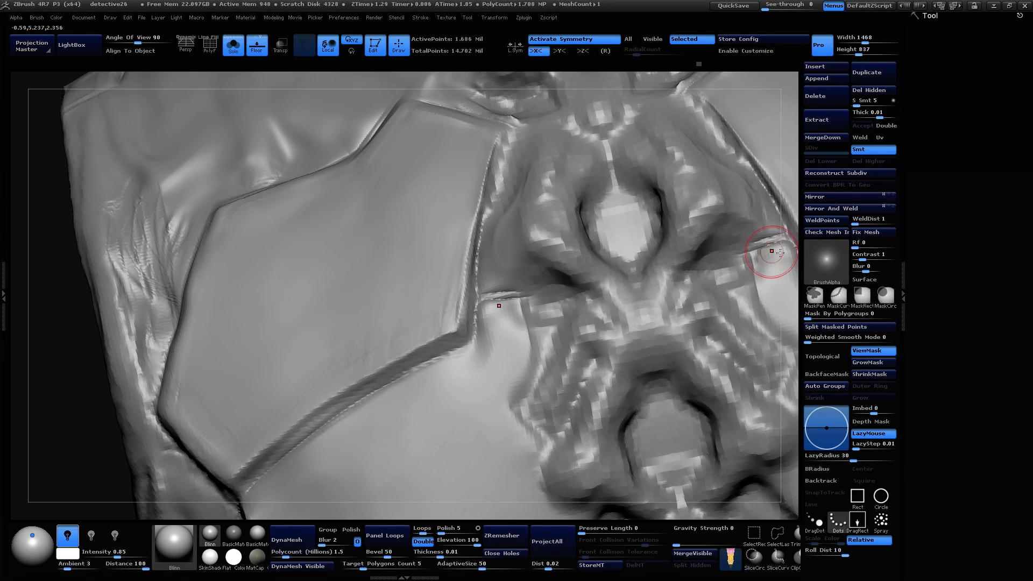
mouse_move(782, 259)
left_mouse_down()
mouse_move(461, 330)
mouse_move(440, 416)
mouse_move(453, 415)
mouse_move(482, 472)
left_mouse_up()
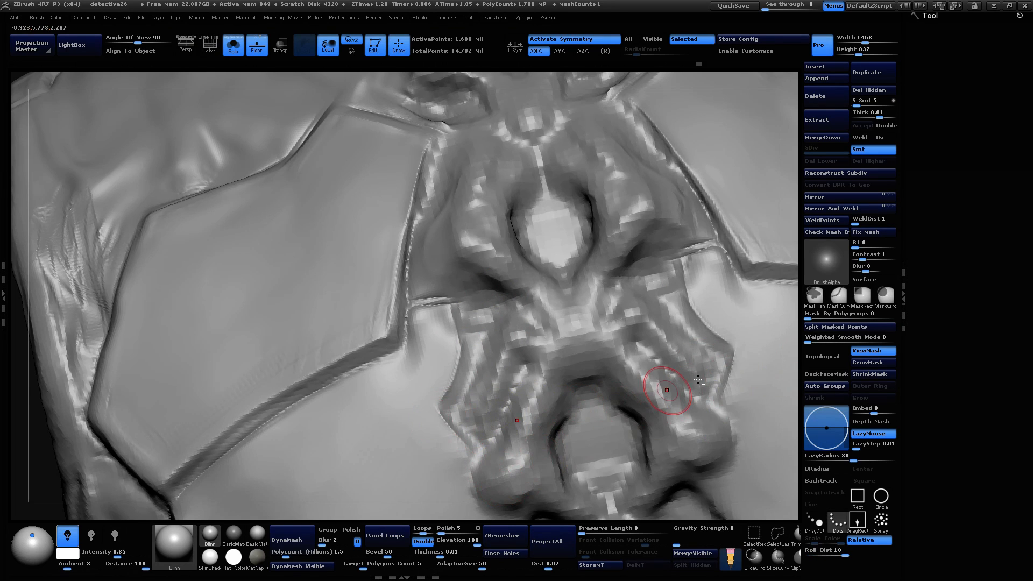
Step: Sculpt a zigzag rim down the lower panel's spine side, following the ornament's outline to its rounded lower lobe
mouse_move(471, 300)
left_mouse_down()
mouse_move(469, 344)
mouse_move(463, 306)
mouse_move(477, 357)
mouse_move(465, 427)
left_mouse_up()
mouse_move(797, 361)
left_mouse_down()
mouse_move(468, 416)
mouse_move(466, 342)
left_mouse_up()
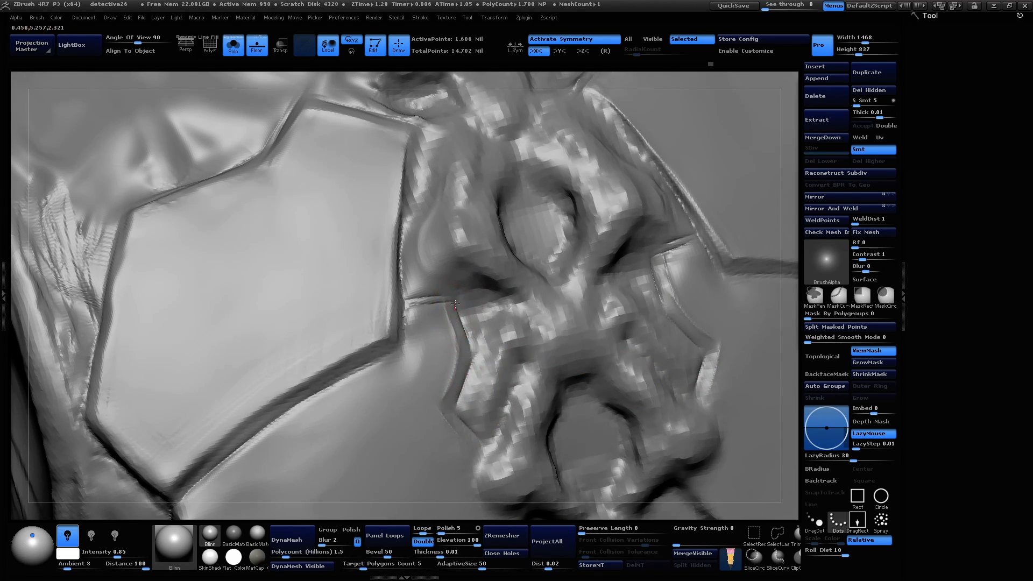
mouse_move(795, 315)
left_mouse_down()
mouse_move(466, 309)
mouse_move(442, 376)
mouse_move(440, 328)
mouse_move(425, 396)
left_mouse_up()
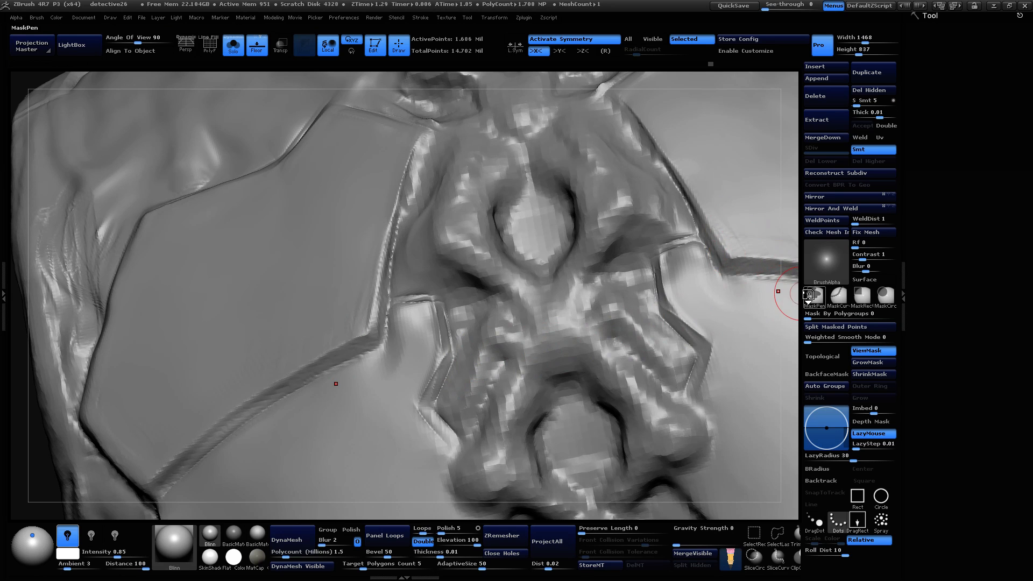
mouse_move(795, 301)
left_mouse_down()
mouse_move(603, 338)
mouse_move(449, 395)
mouse_move(492, 439)
left_mouse_up()
left_click_drag(787, 381, 665, 412)
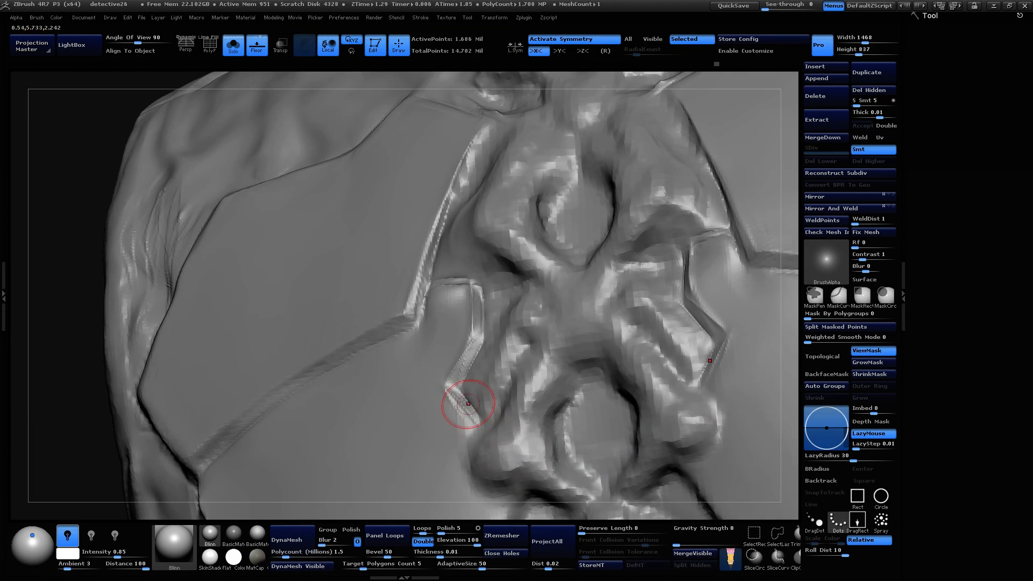
left_click_drag(448, 386, 484, 446)
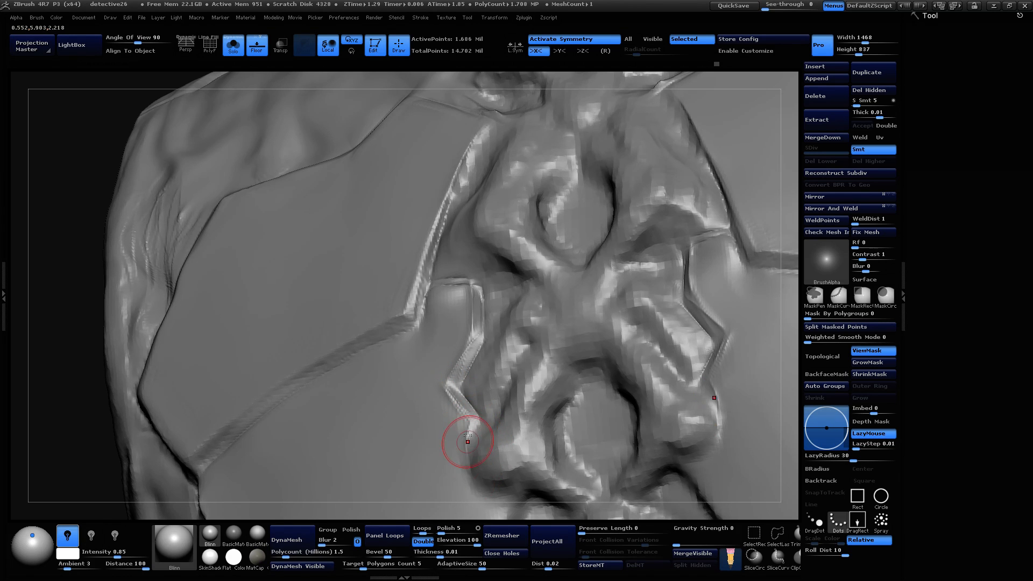
left_click_drag(789, 386, 768, 295)
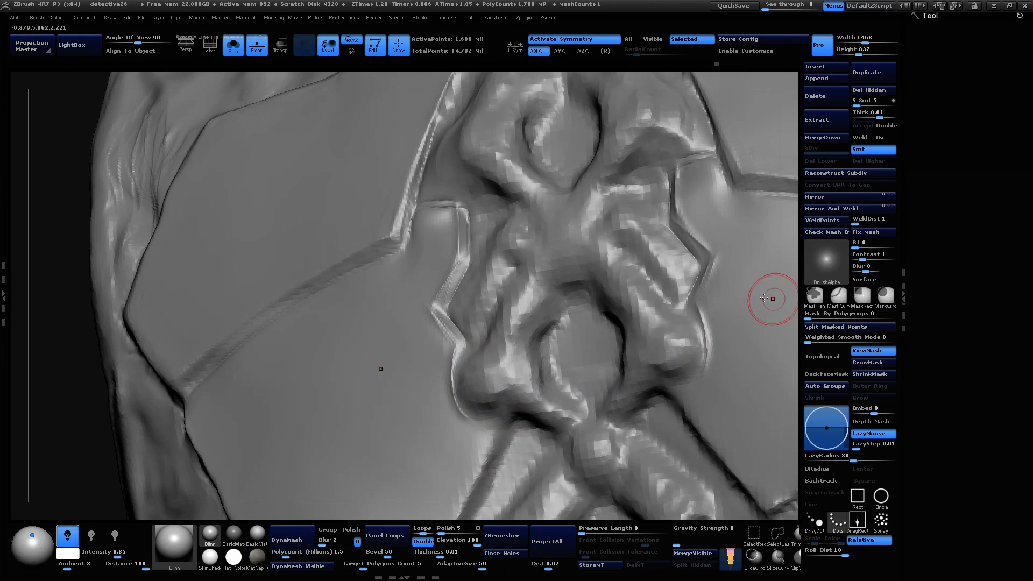
Step: Sharpen the seam between the upper panel's spine-side edge and the ornament, up to the panel's top corner
mouse_move(78, 308)
left_mouse_down()
mouse_move(306, 400)
mouse_move(339, 332)
left_mouse_up()
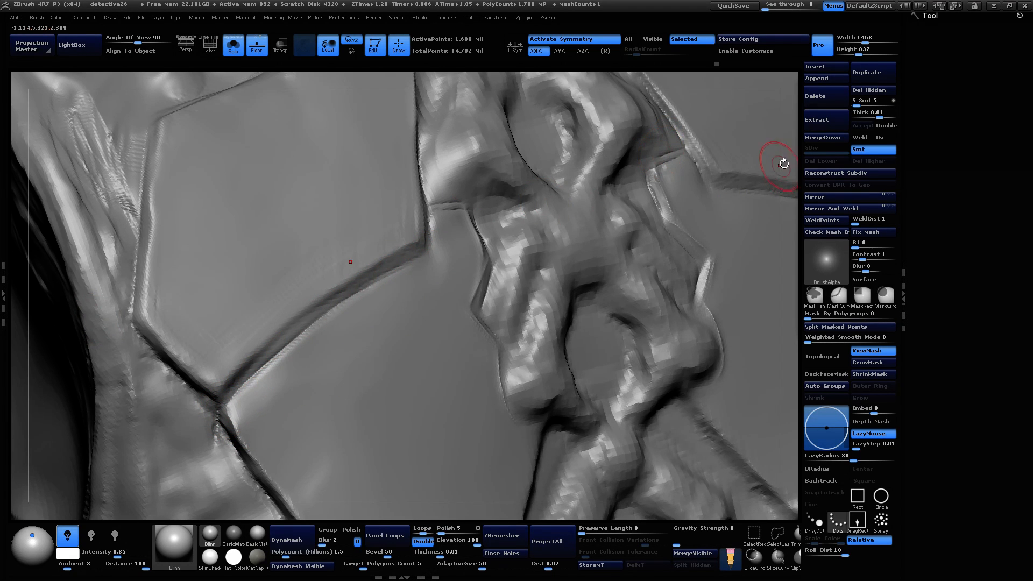
mouse_move(783, 164)
left_mouse_down()
mouse_move(773, 210)
mouse_move(768, 189)
mouse_move(754, 194)
left_mouse_up()
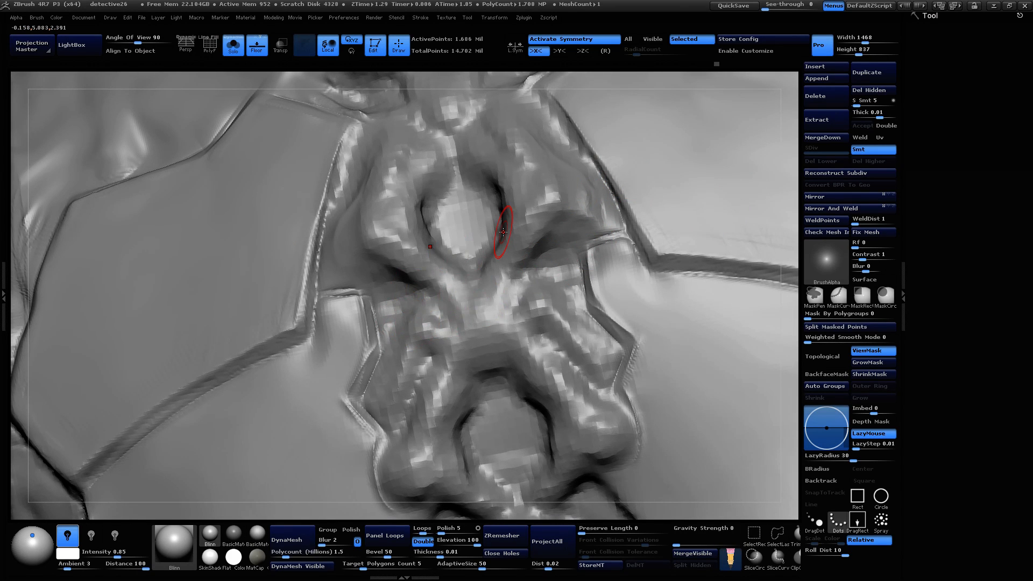
mouse_move(790, 161)
left_mouse_down()
mouse_move(774, 180)
mouse_move(751, 172)
left_mouse_up()
mouse_move(411, 85)
left_mouse_down()
mouse_move(430, 83)
mouse_move(387, 208)
left_mouse_up()
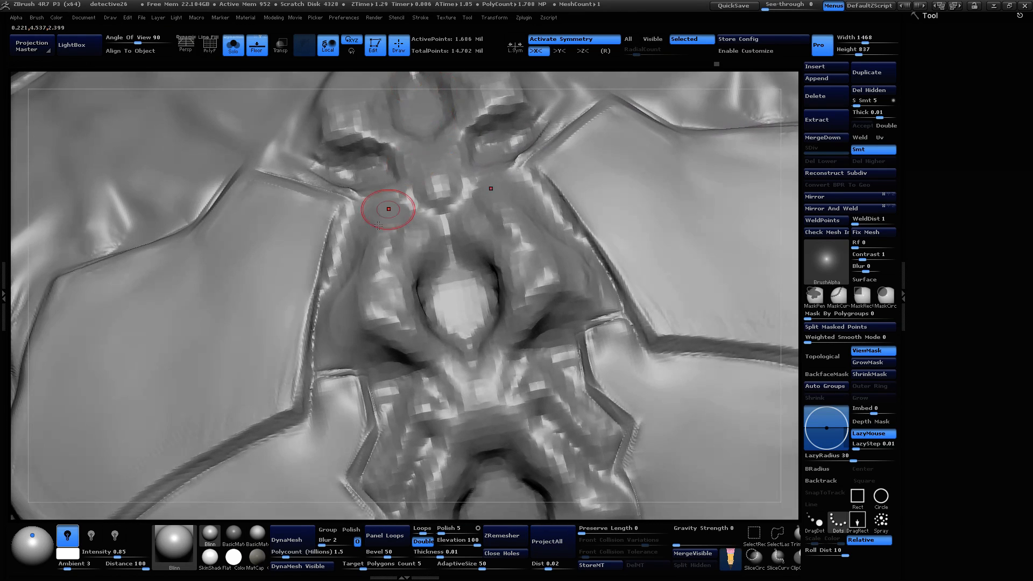
mouse_move(318, 308)
left_mouse_down()
mouse_move(319, 370)
mouse_move(346, 276)
mouse_move(346, 196)
mouse_move(345, 204)
left_mouse_up()
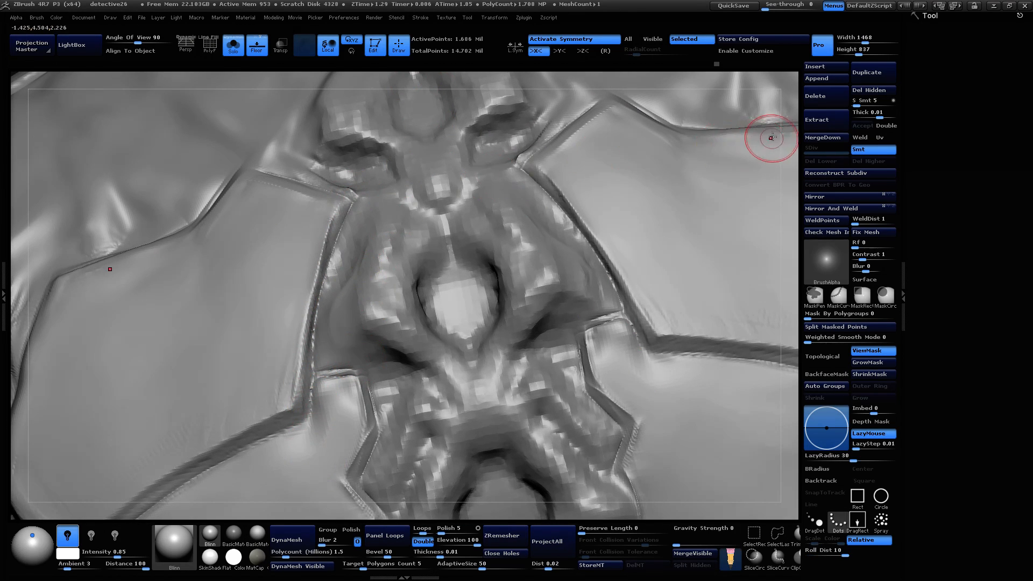
Step: Define narrow rims along the upper-back panel's short top edge, sloped upper edge and armhole side
left_click_drag(786, 132, 772, 159)
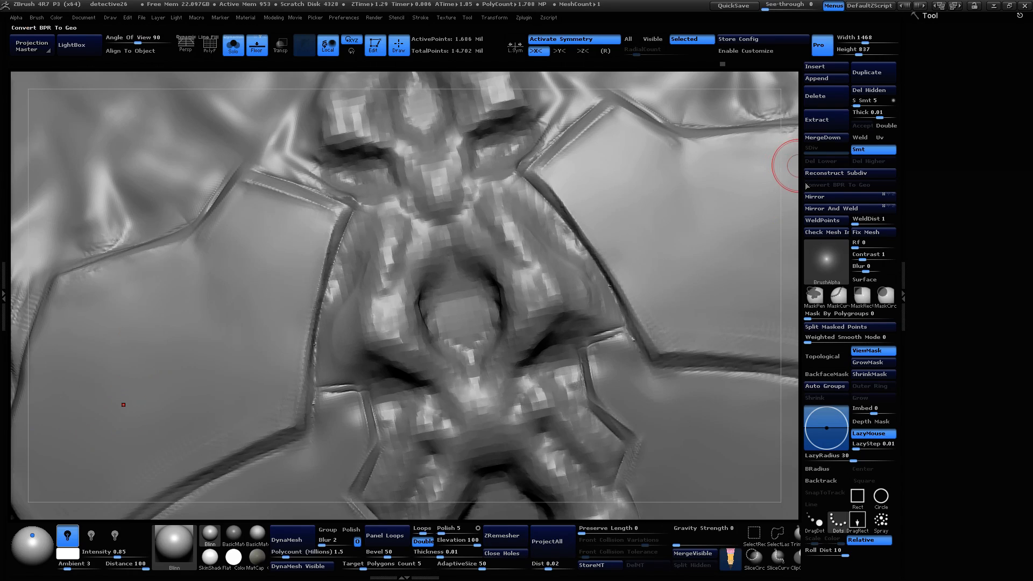
left_click_drag(791, 172, 438, 277)
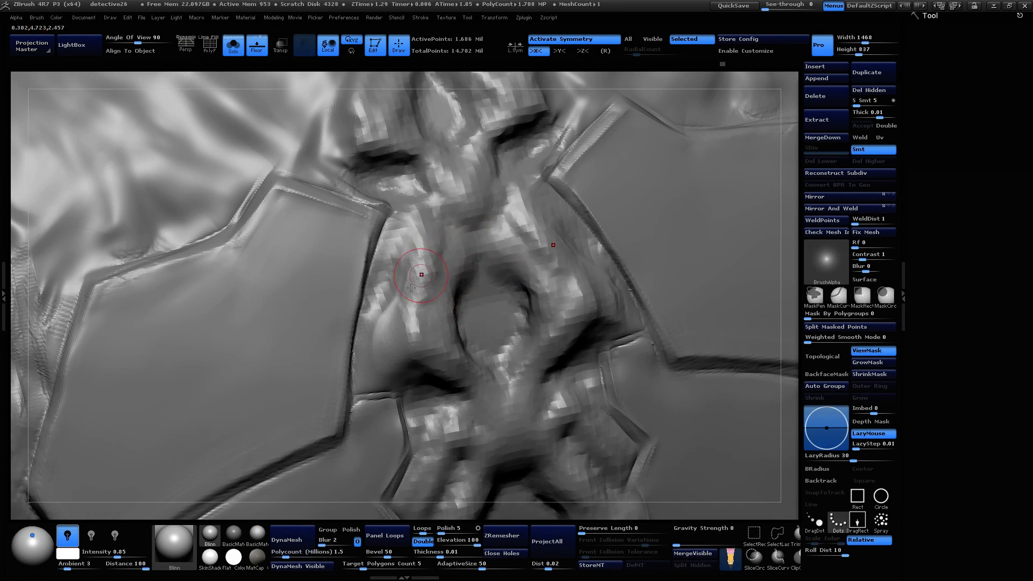
key("b")
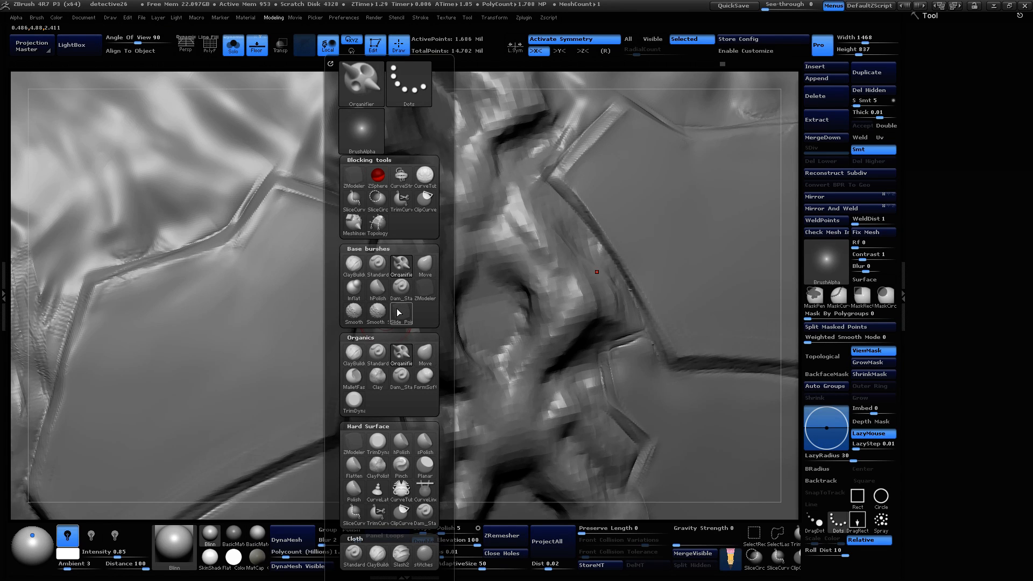
left_click(431, 270)
mouse_move(784, 203)
left_mouse_down()
mouse_move(789, 196)
mouse_move(780, 196)
mouse_move(786, 213)
mouse_move(783, 196)
left_mouse_up()
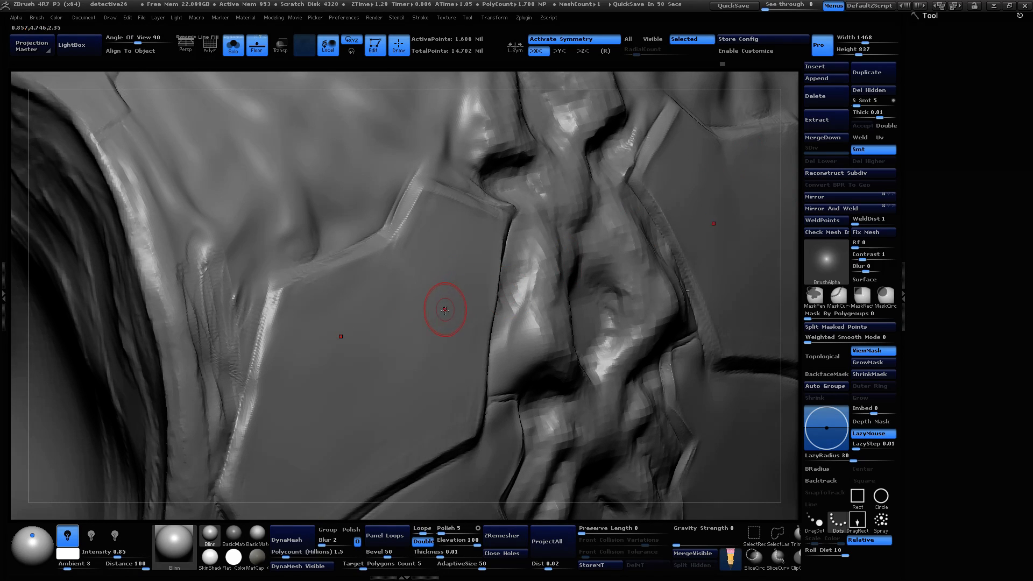
left_click_drag(768, 242, 764, 186)
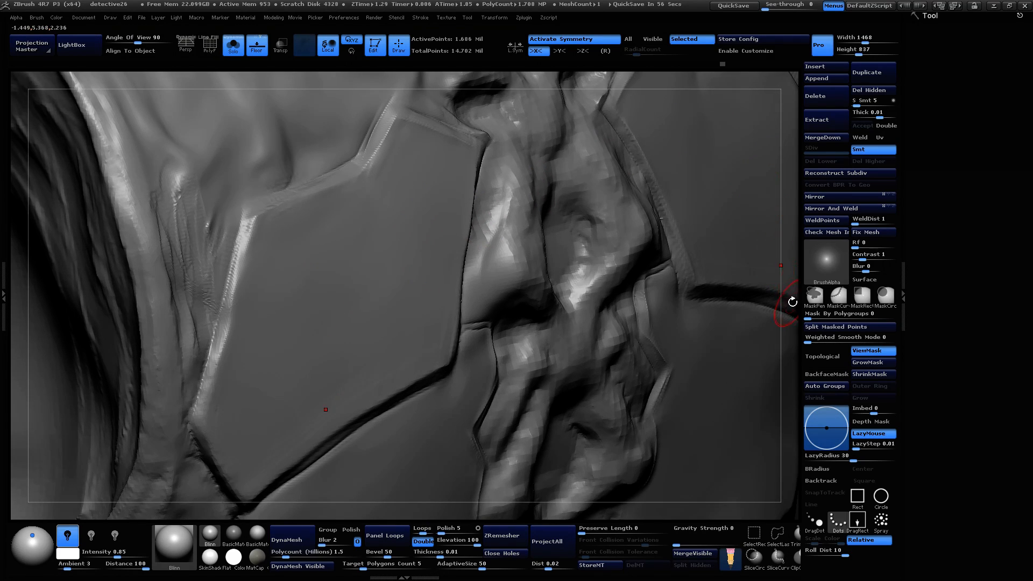
left_click_drag(793, 301, 773, 300)
mouse_move(86, 376)
left_mouse_down()
mouse_move(145, 369)
mouse_move(146, 336)
mouse_move(97, 429)
left_mouse_up()
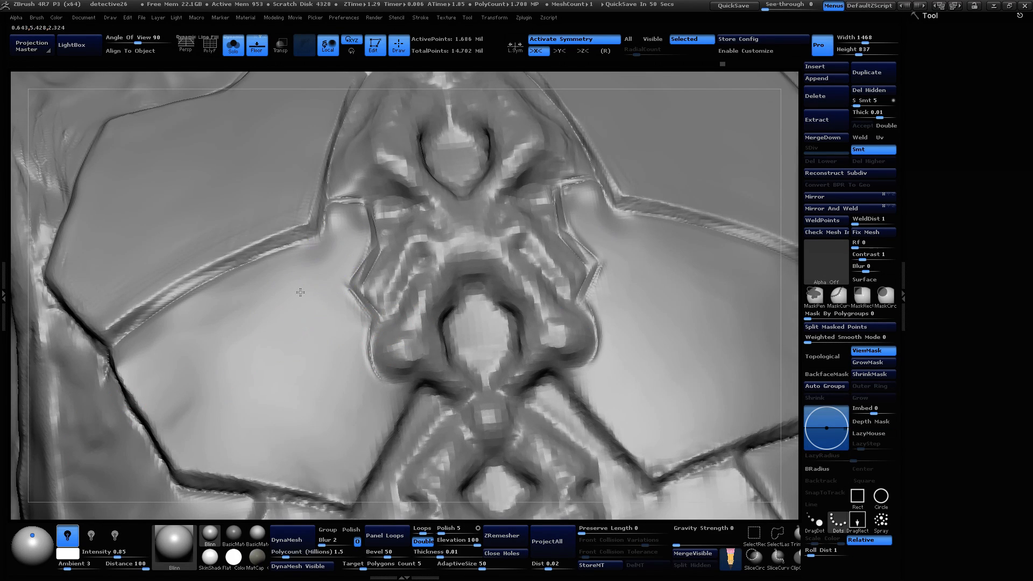
Step: Switch to the hPolish brush, adjust its draw size and flatten the panel below the upper-back panel across its surface
left_click_drag(797, 190, 817, 187, "alt")
key("space")
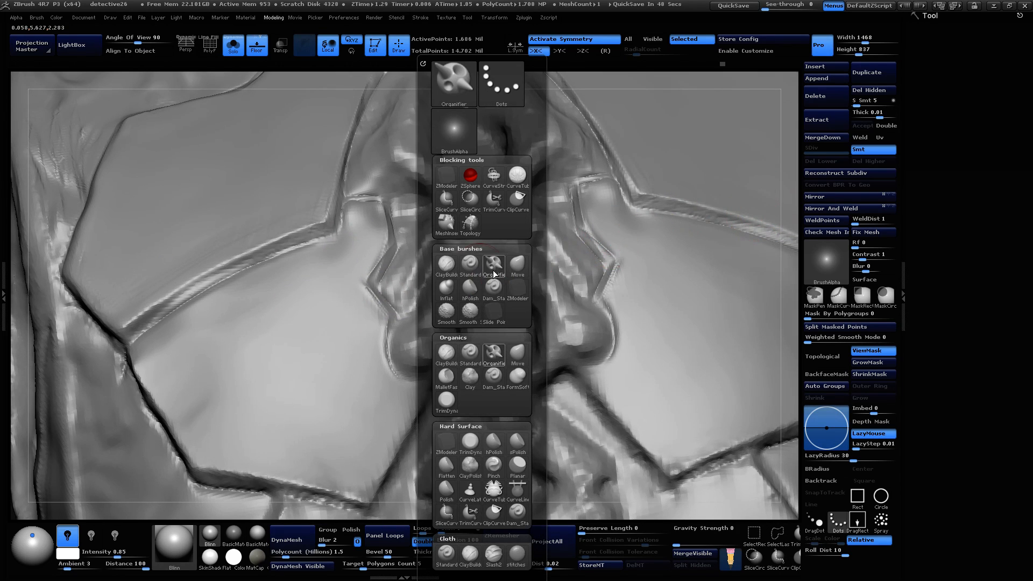
left_click(470, 287)
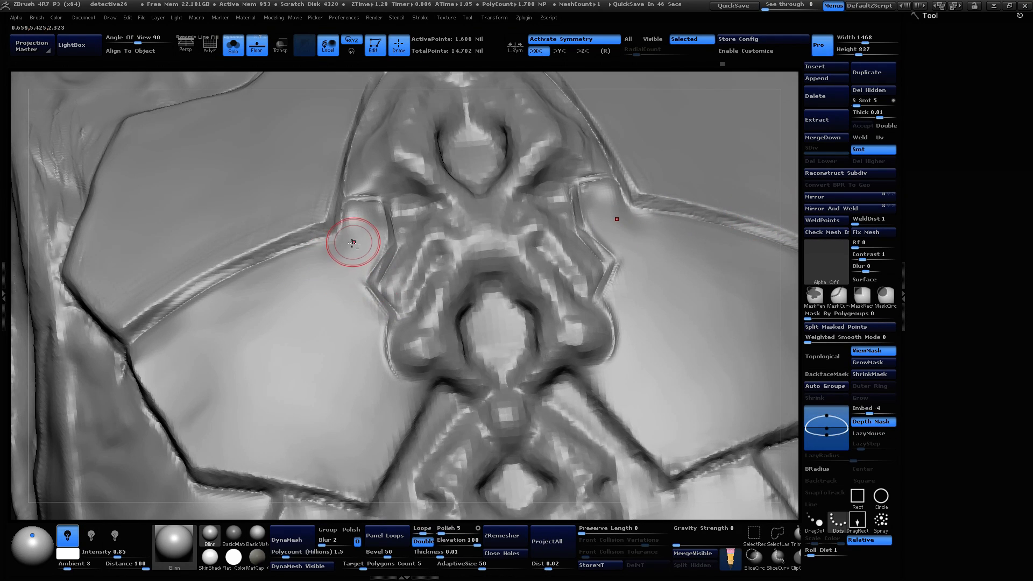
left_click_drag(370, 219, 358, 213)
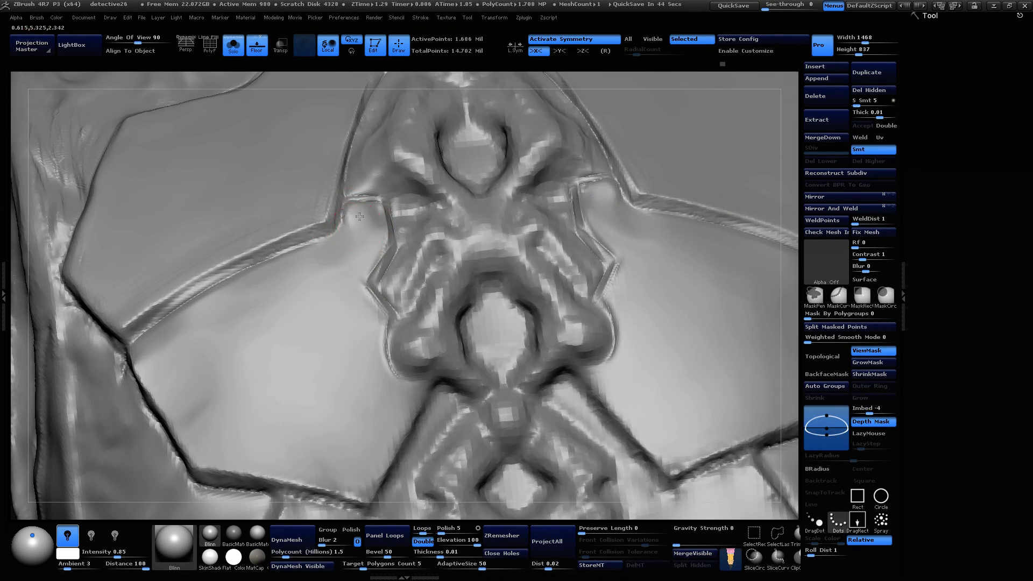
left_click_drag(376, 265, 363, 242)
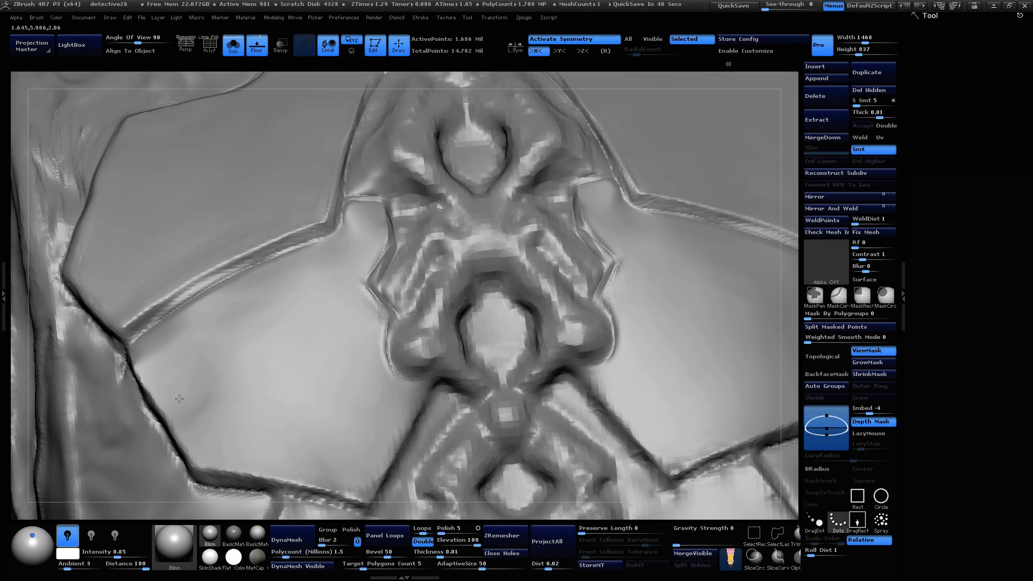
key("space")
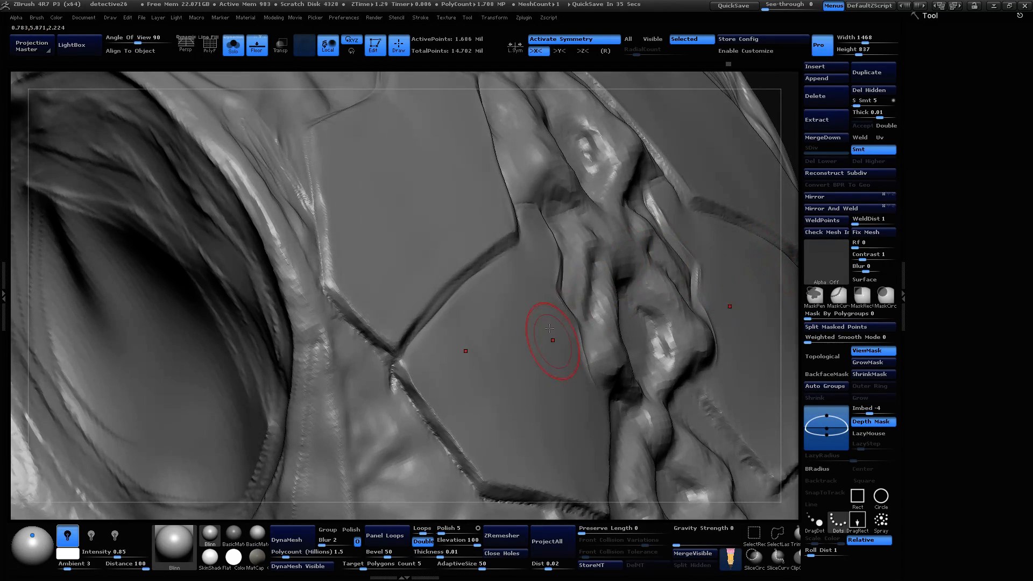
left_click_drag(793, 279, 692, 316)
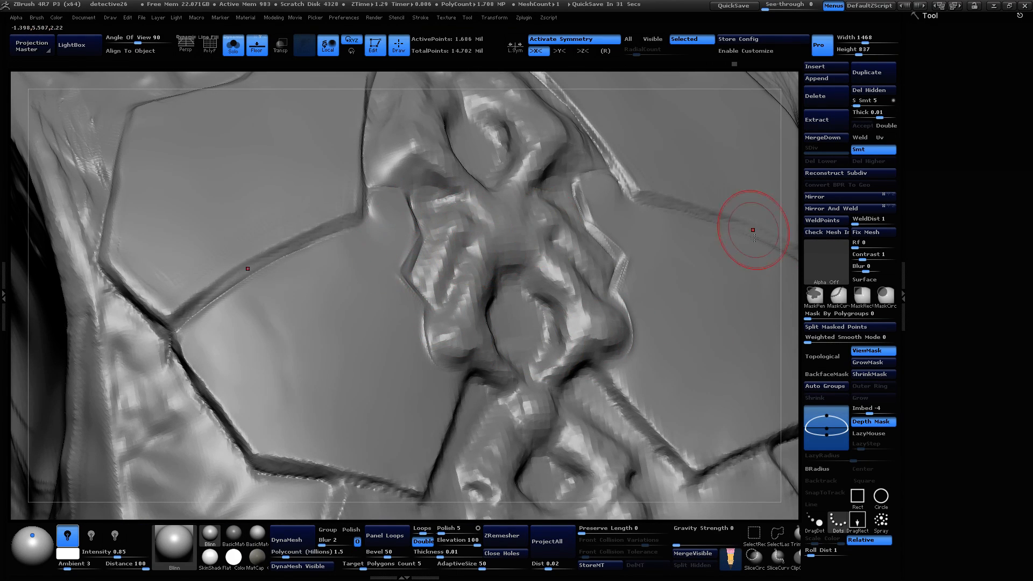
left_click_drag(791, 226, 536, 196)
key("space")
left_click_drag(392, 263, 376, 261)
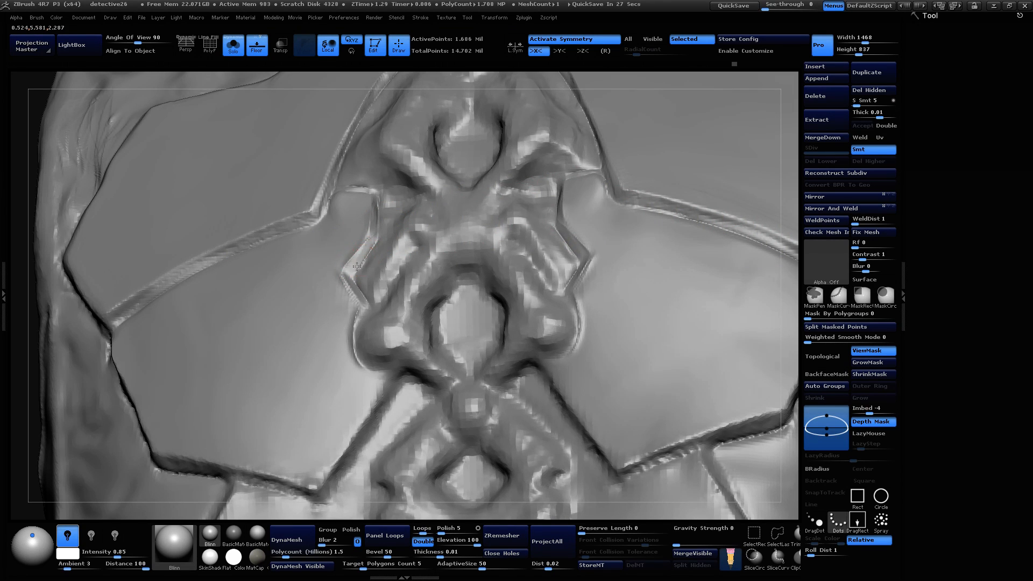
Step: Polish the lower panel's narrow upper corner and its zigzag rim beside the spine ornament
left_click_drag(799, 174, 742, 323, "alt")
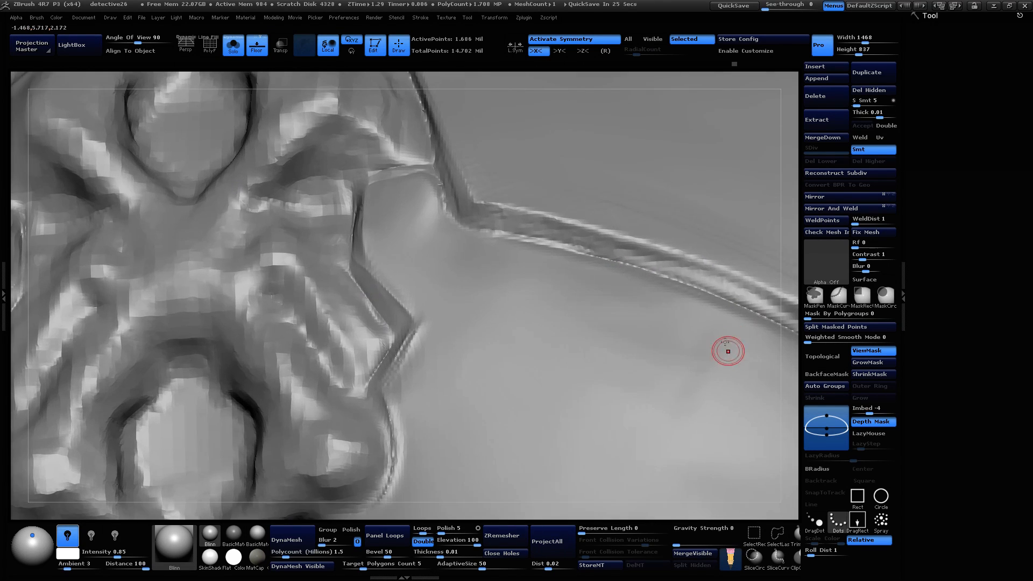
left_click_drag(347, 77, 754, 78, "alt")
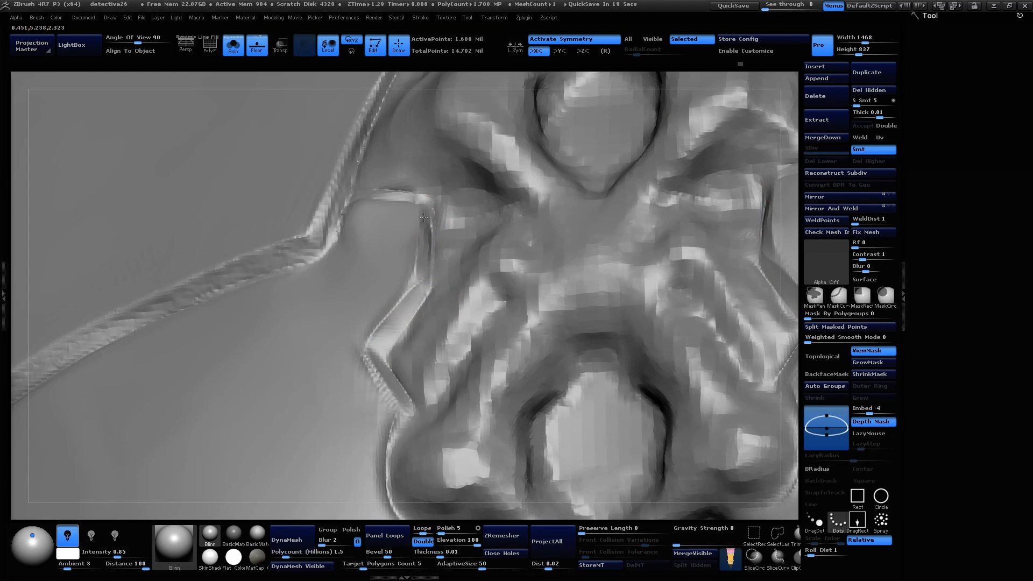
left_click_drag(772, 215, 777, 309)
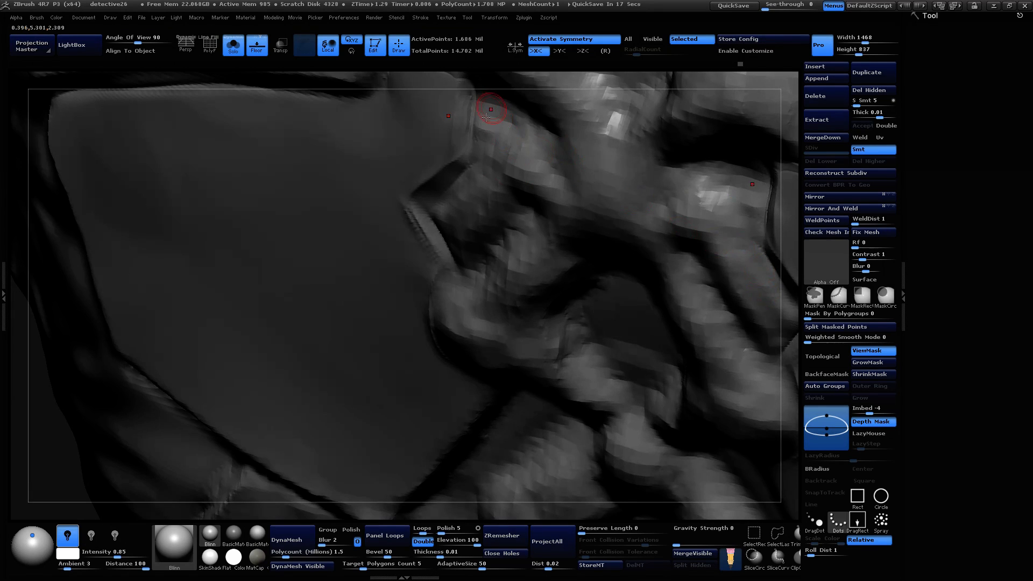
left_click_drag(536, 79, 464, 232)
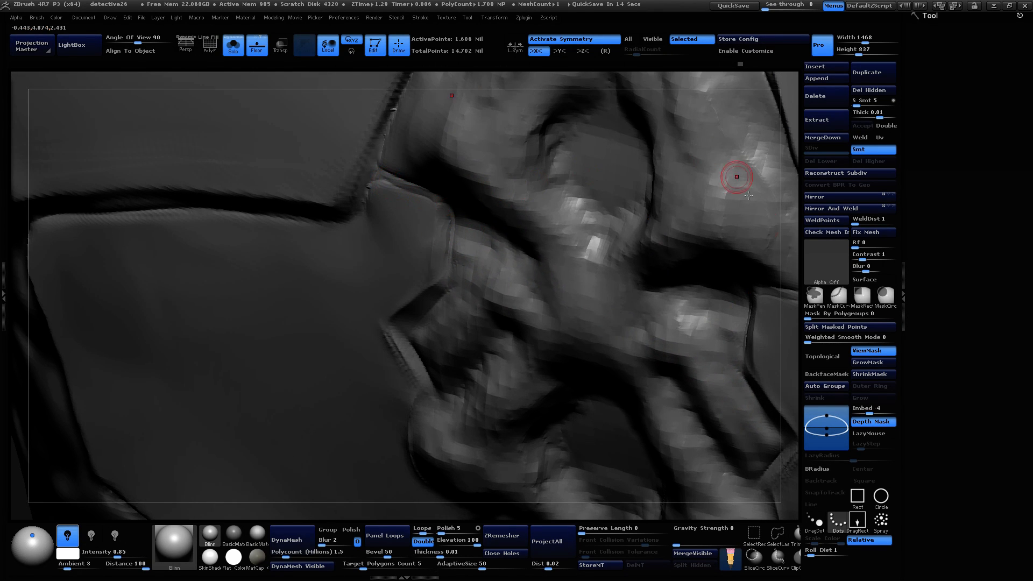
left_click_drag(795, 244, 774, 135, "alt")
mouse_move(519, 325)
left_mouse_down()
mouse_move(183, 383)
mouse_move(177, 440)
left_mouse_up()
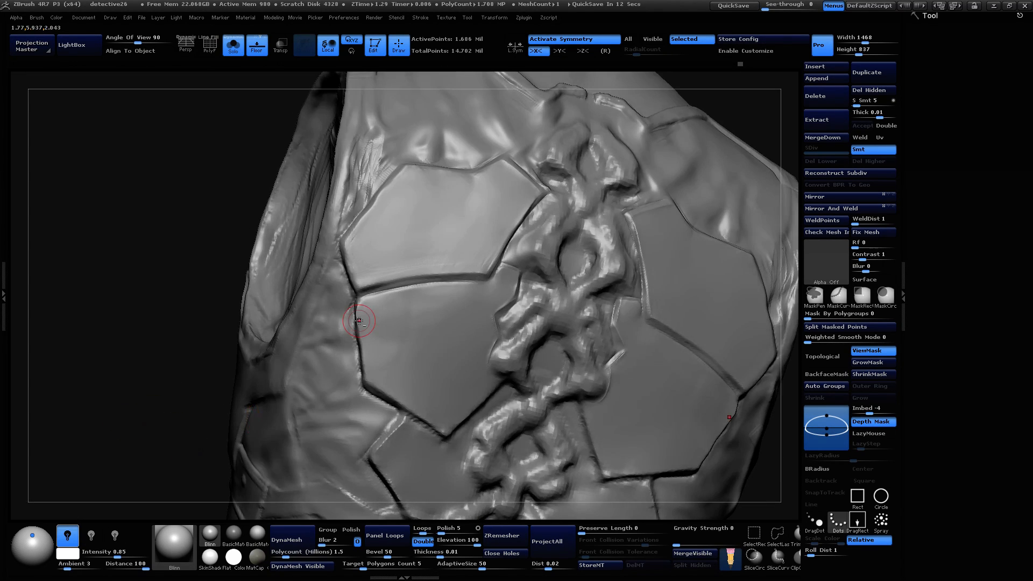
Step: Select the Extract6 plate from the subtool list and turn Solo off to show it with the whole figure
left_click_drag(791, 215, 759, 120, "alt")
mouse_move(694, 121)
left_mouse_down()
mouse_move(730, 122)
mouse_move(699, 108)
mouse_move(691, 149)
left_mouse_up()
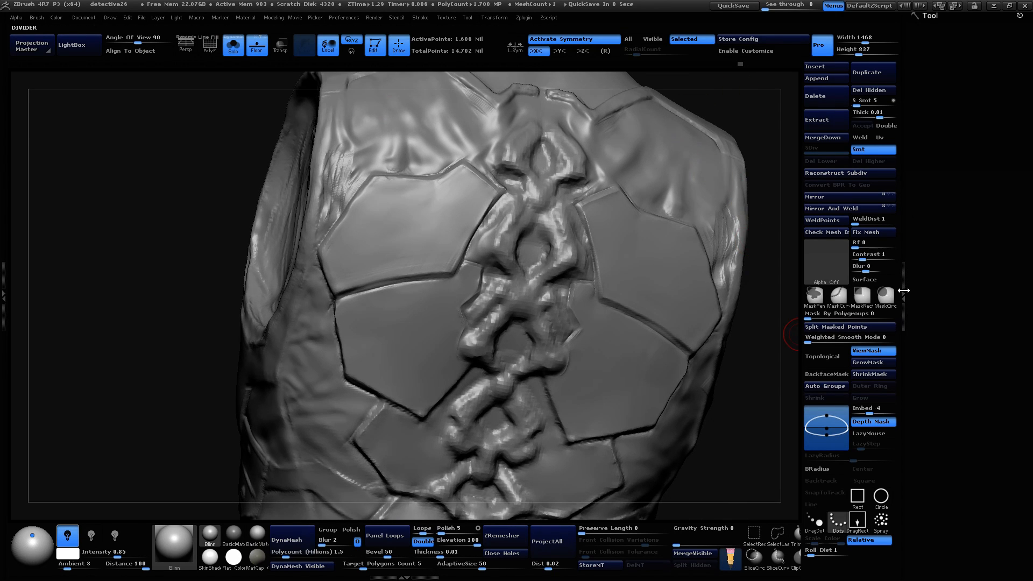
left_click(931, 17)
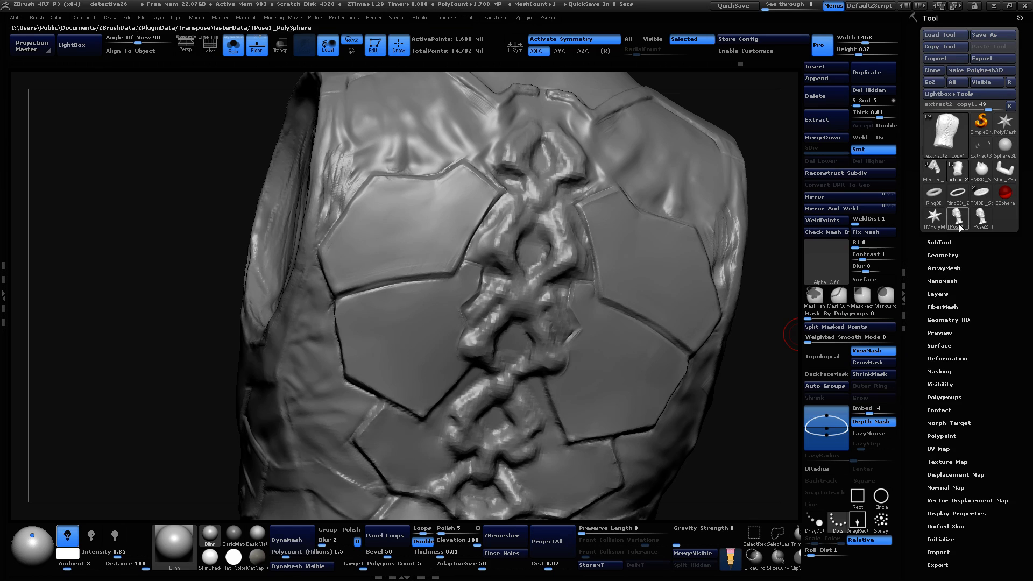
left_click(939, 242)
left_click(966, 333)
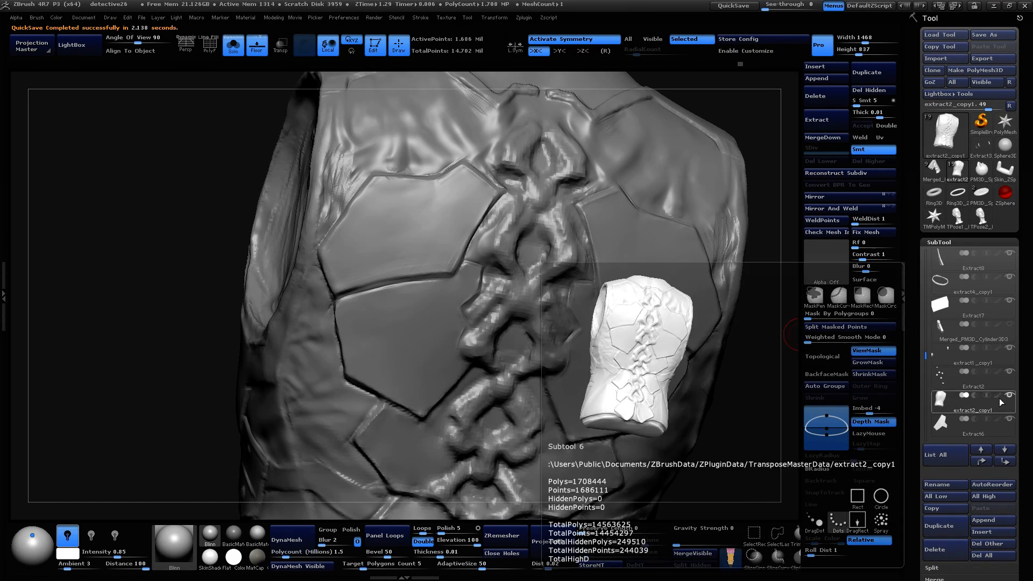
left_click_drag(925, 355, 925, 369)
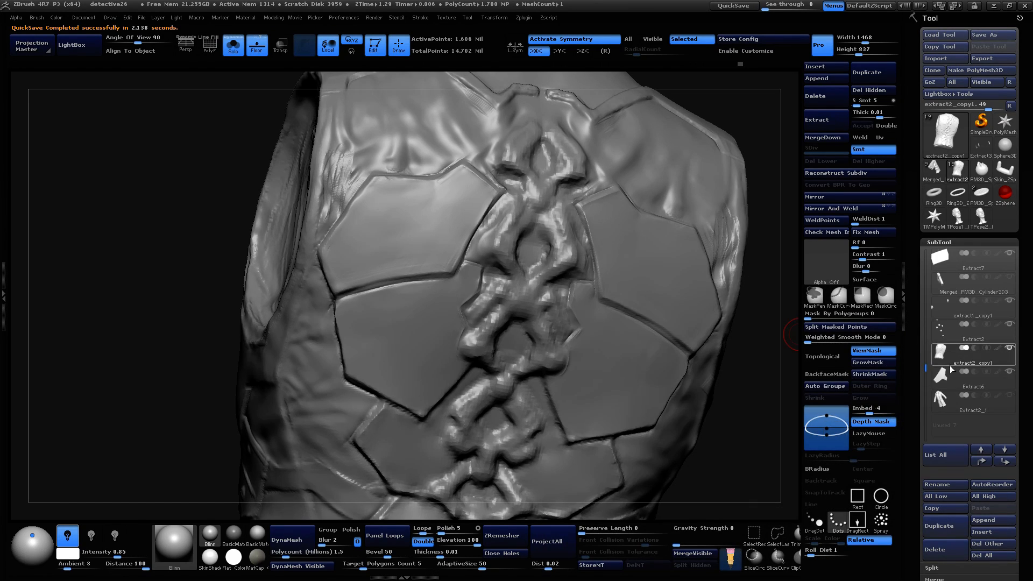
left_click(1005, 379)
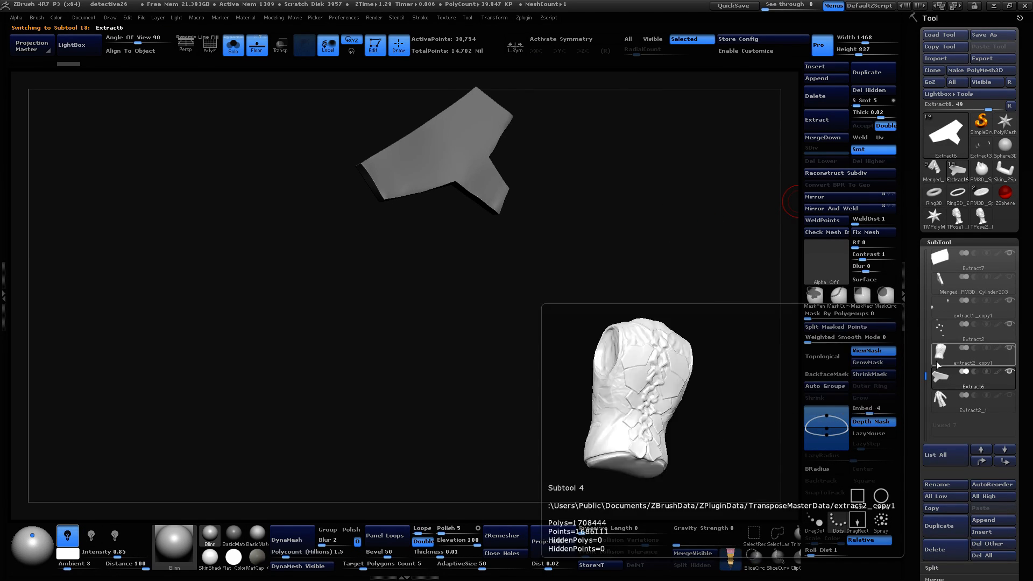
left_click(242, 48)
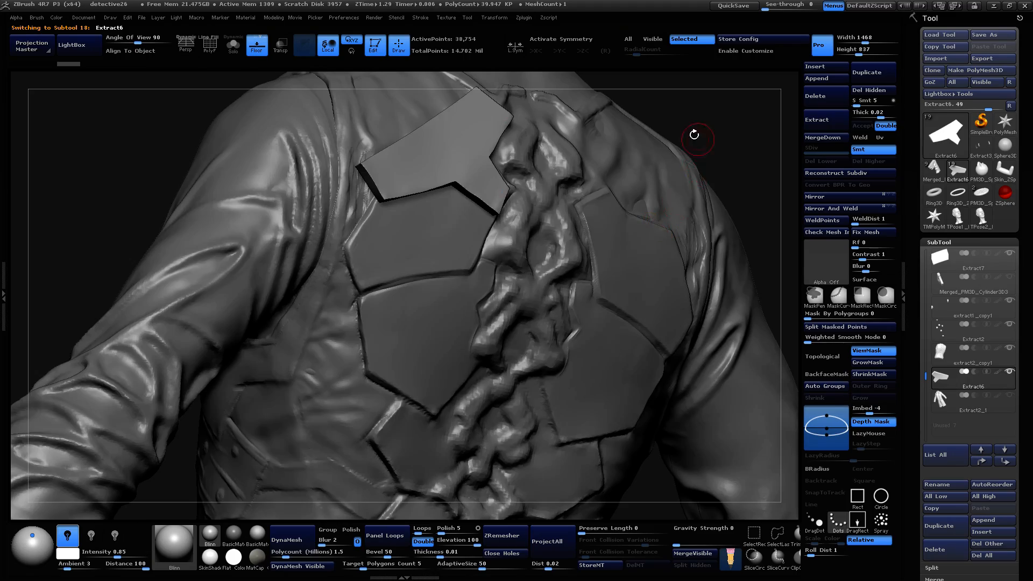
Step: Switch to Move mode and position a transpose line projecting outward from the Extract6 plate's surface
mouse_move(694, 134)
left_mouse_down()
mouse_move(698, 119)
mouse_move(660, 221)
mouse_move(665, 302)
mouse_move(630, 133)
mouse_move(606, 199)
mouse_move(584, 205)
mouse_move(578, 225)
mouse_move(761, 219)
mouse_move(756, 243)
mouse_move(769, 267)
mouse_move(749, 256)
left_mouse_up()
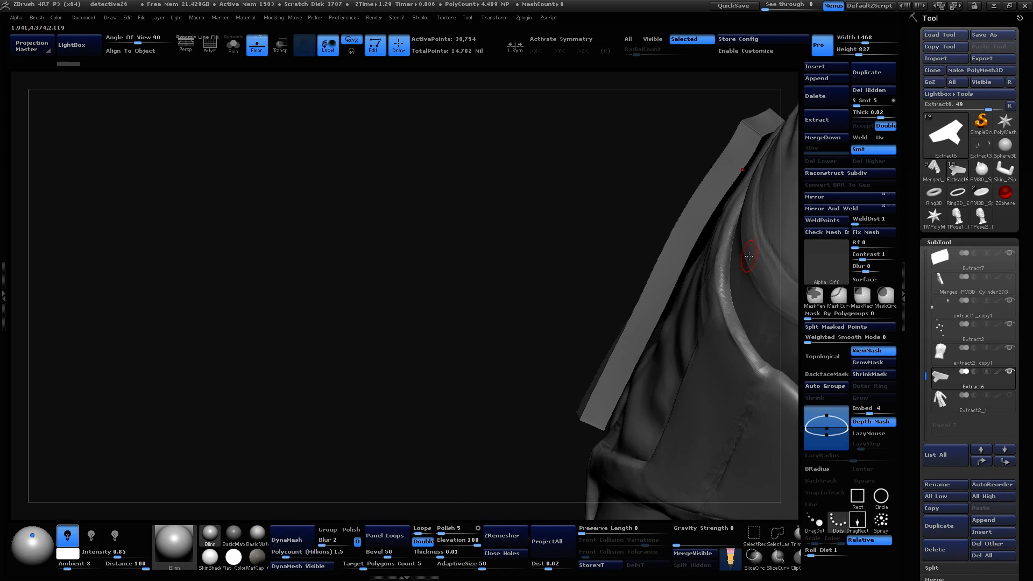
left_click_drag(515, 291, 515, 268)
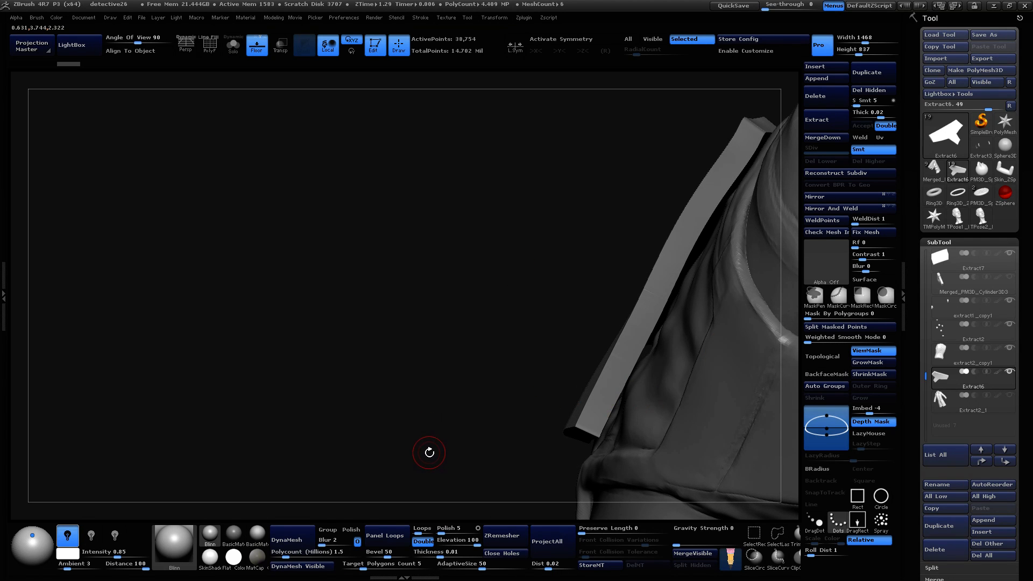
left_click_drag(430, 453, 752, 317)
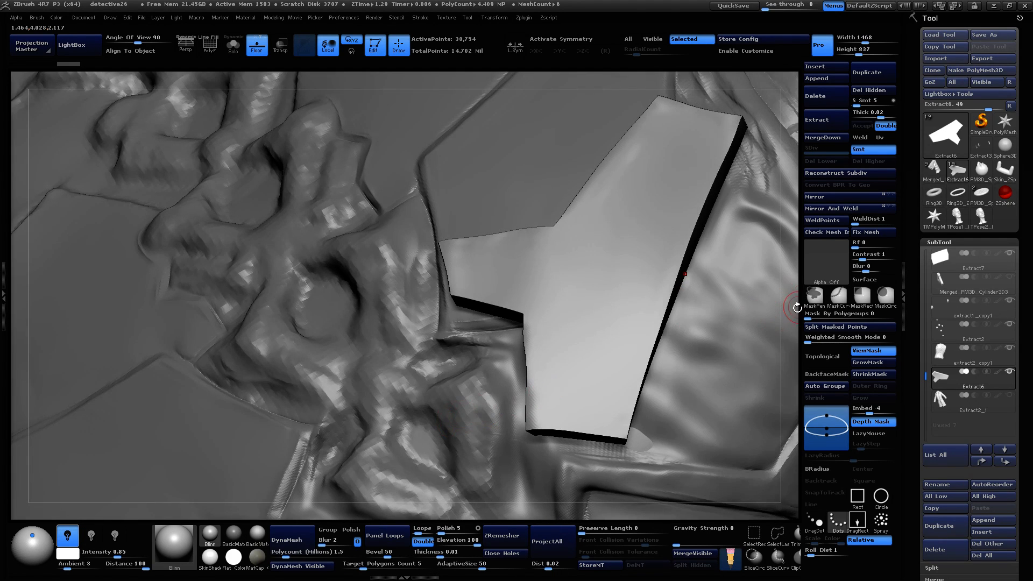
mouse_move(794, 254)
left_mouse_down("alt")
mouse_move(787, 141)
mouse_move(748, 237)
left_mouse_up("alt")
left_click_drag(708, 341, 667, 334)
key("space")
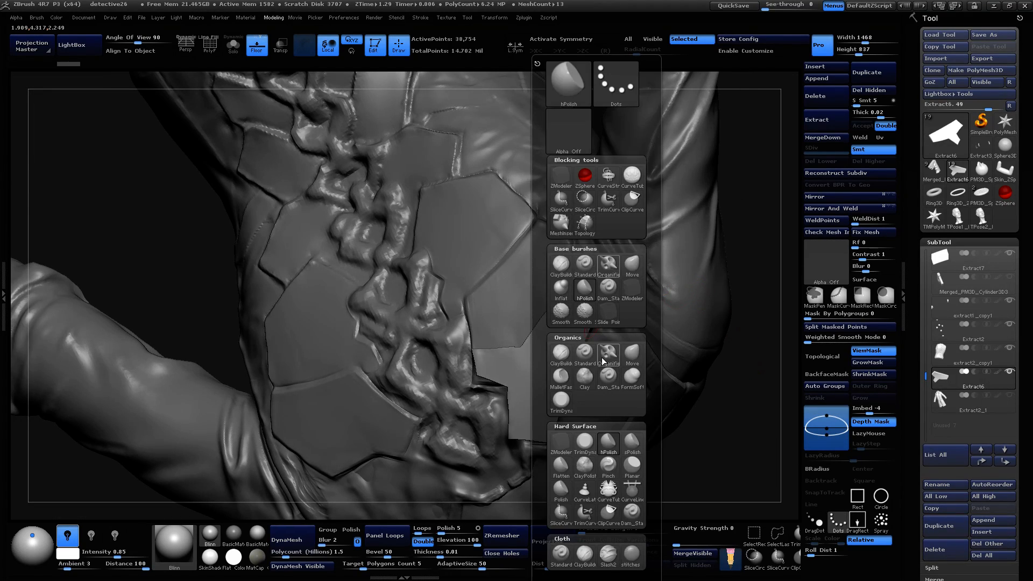
mouse_move(747, 341)
left_mouse_down()
mouse_move(543, 345)
mouse_move(741, 288)
mouse_move(807, 289)
mouse_move(749, 290)
mouse_move(807, 300)
mouse_move(735, 302)
left_mouse_up()
key("b")
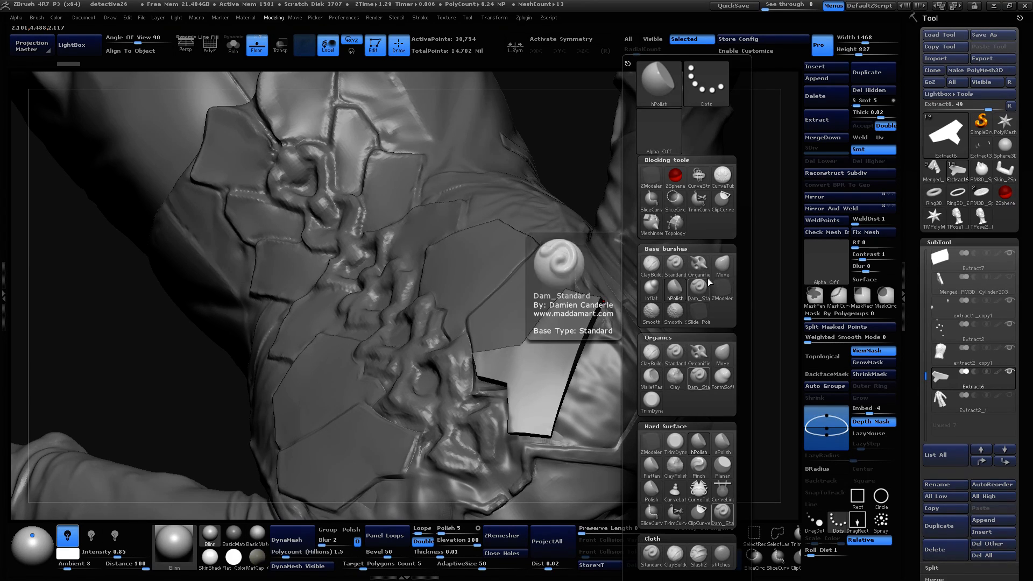
key("space")
left_click(583, 430)
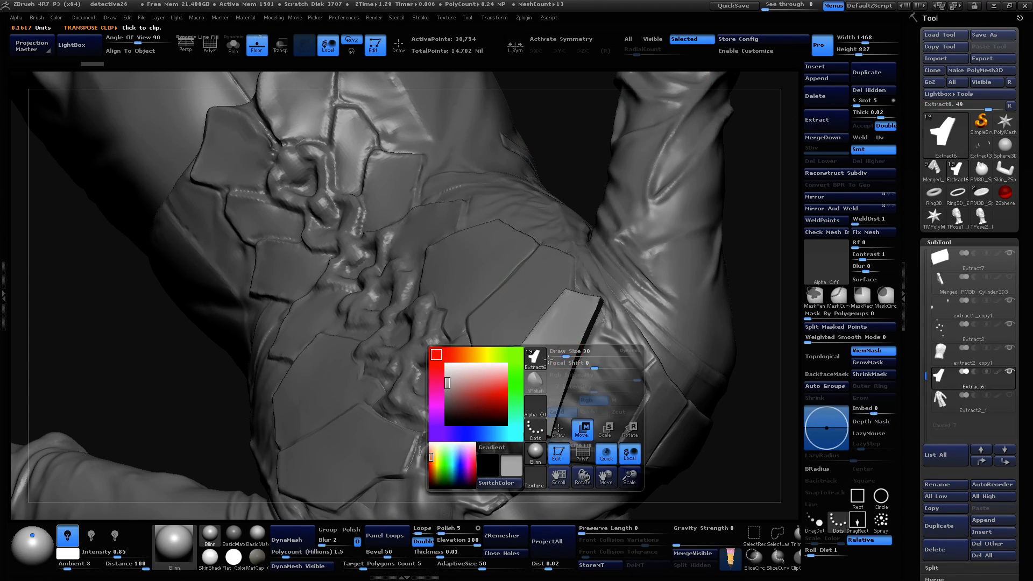
left_click_drag(768, 418, 745, 372)
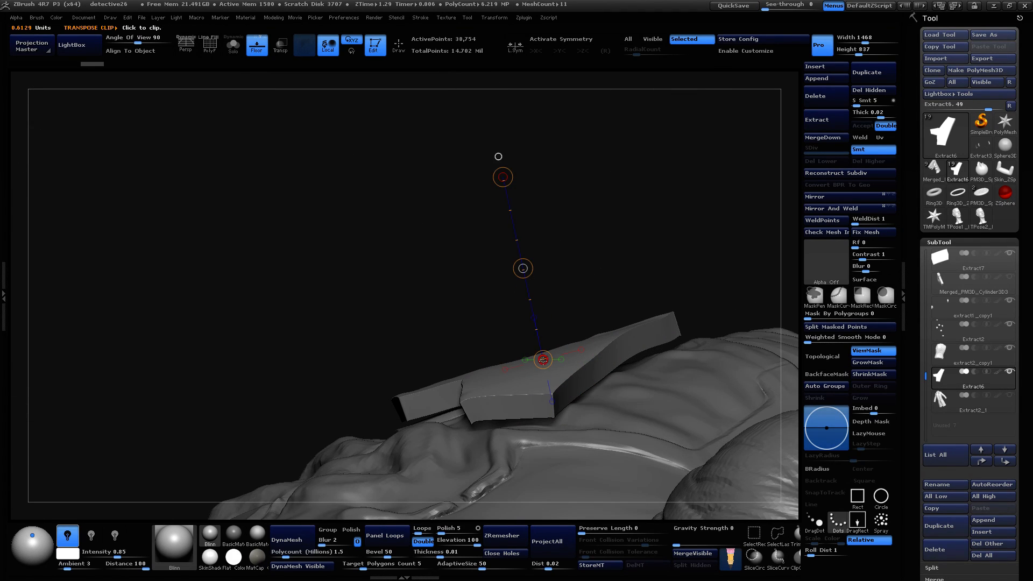
left_click_drag(543, 360, 754, 159)
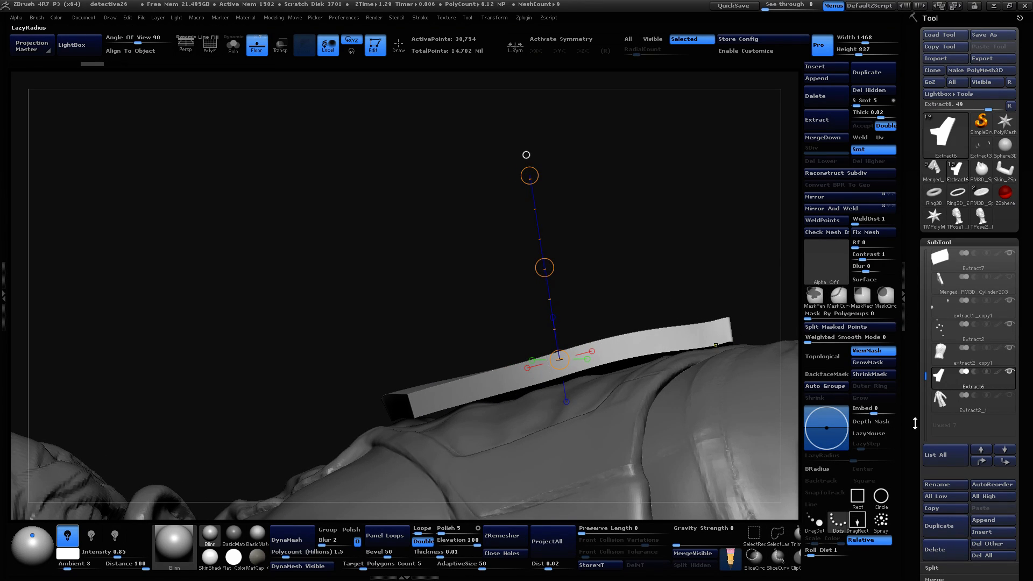
Step: Collapse the side tray and clip the plate lengthwise in side view with two cuts to bevel its outer face
left_click(906, 294)
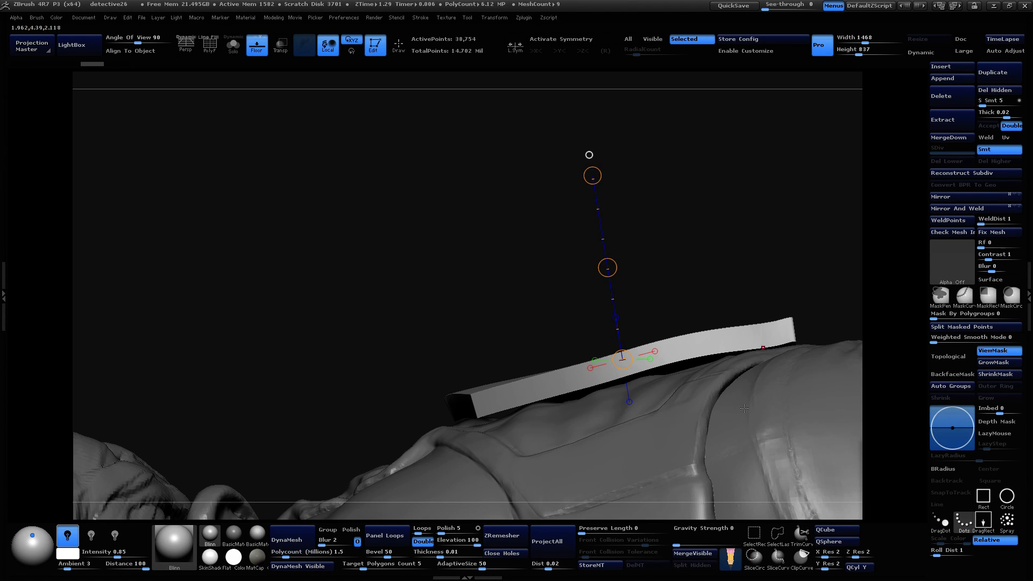
left_click_drag(379, 424, 838, 325, "ctrl+shift")
left_click_drag(789, 265, 777, 246)
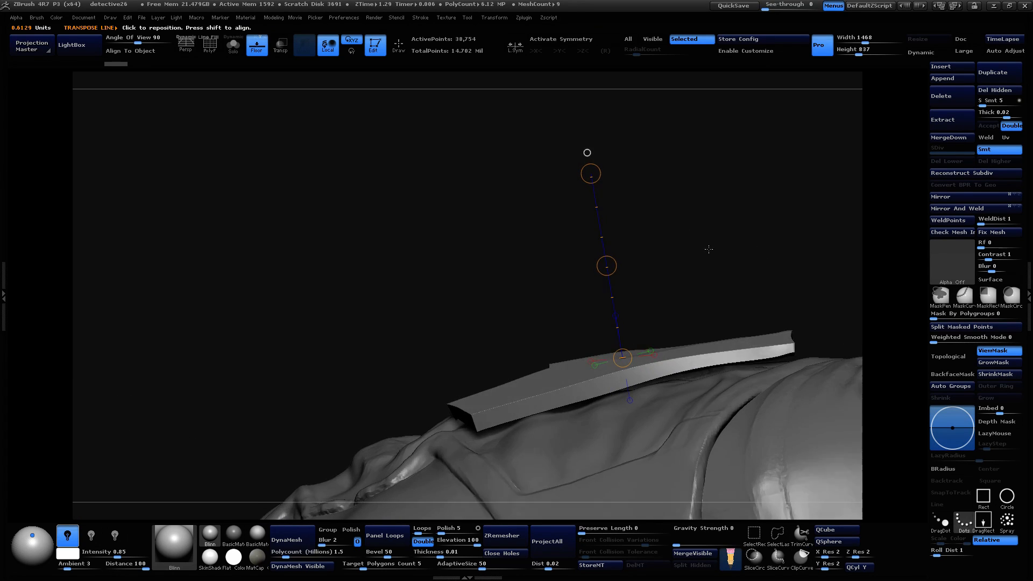
left_click_drag(500, 381, 718, 334, "ctrl+shift")
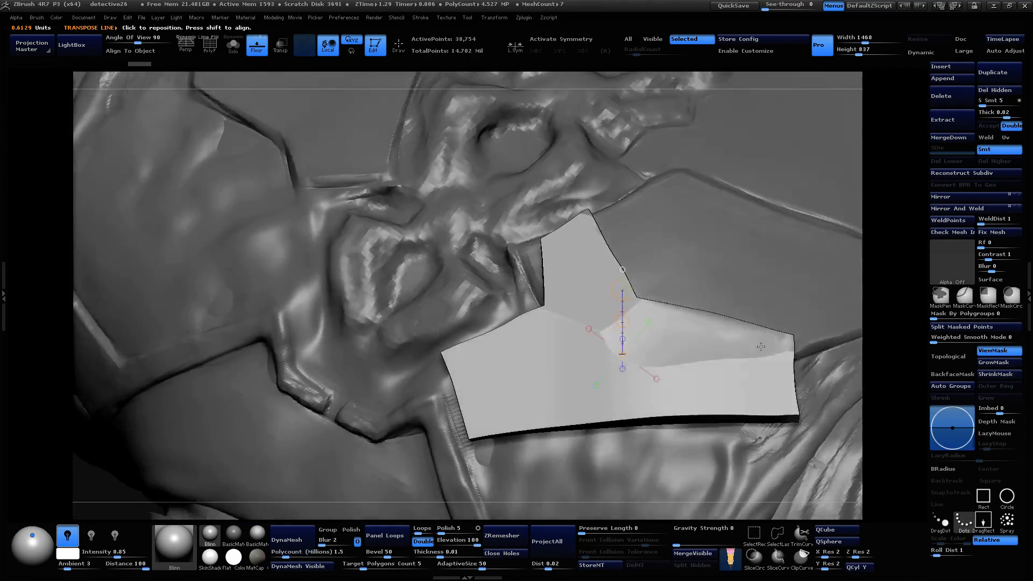
Step: Switch to the hPolish brush, enlarge its draw size and flatten the beveled facet on the plate's upper arm
left_click_drag(760, 347, 677, 217)
key("space")
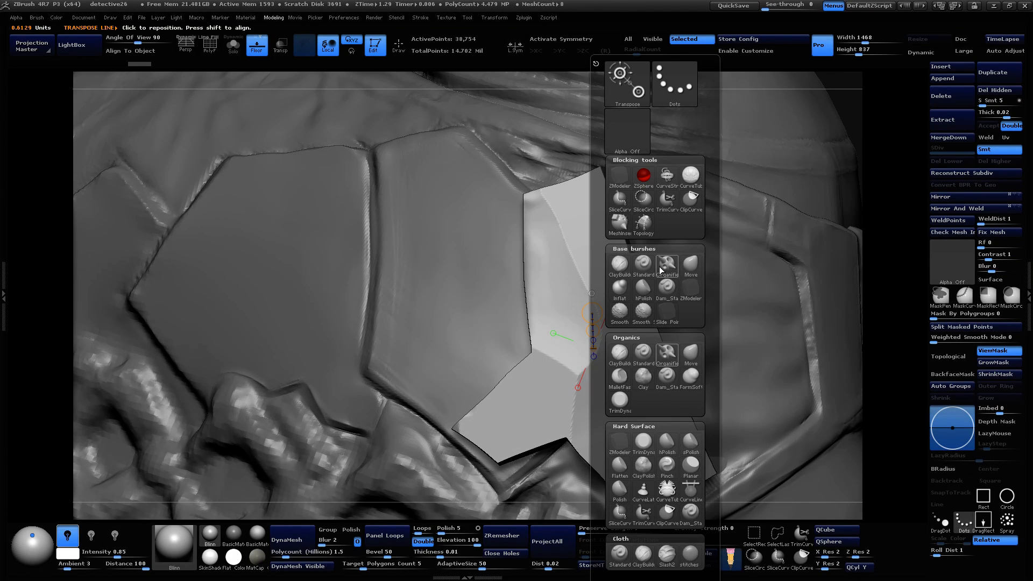
left_click(619, 263)
key("space")
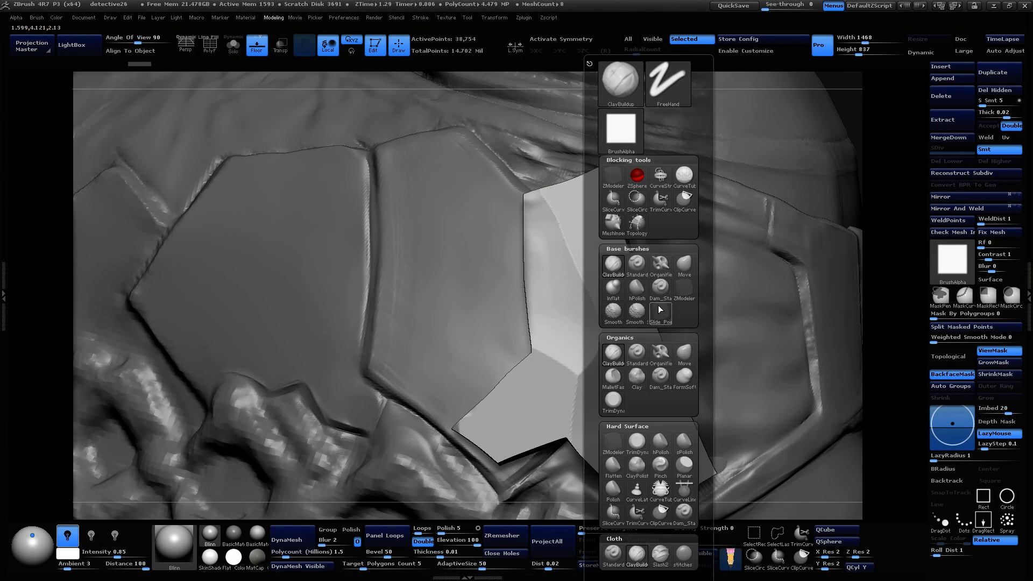
left_click(637, 290)
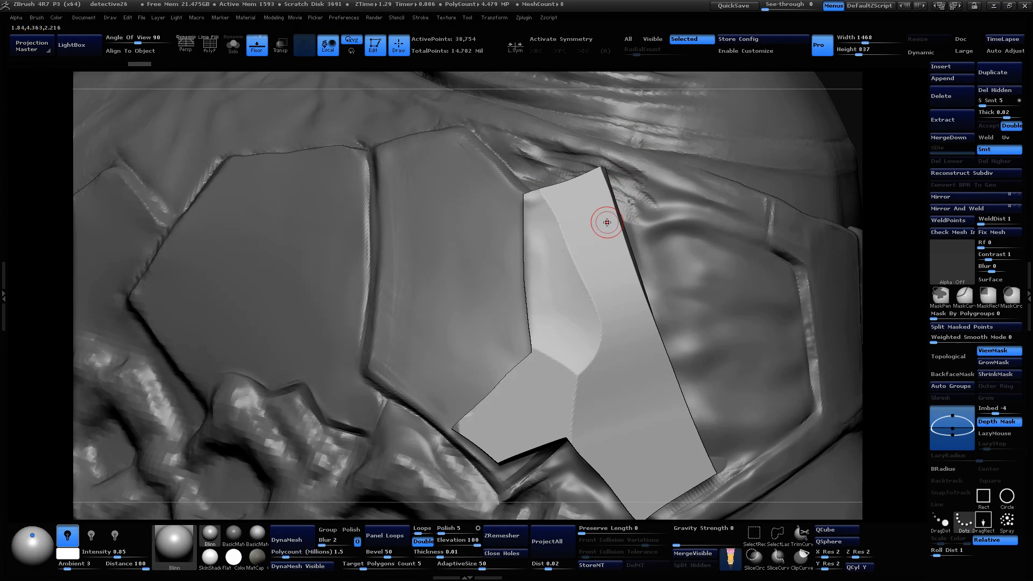
key("space")
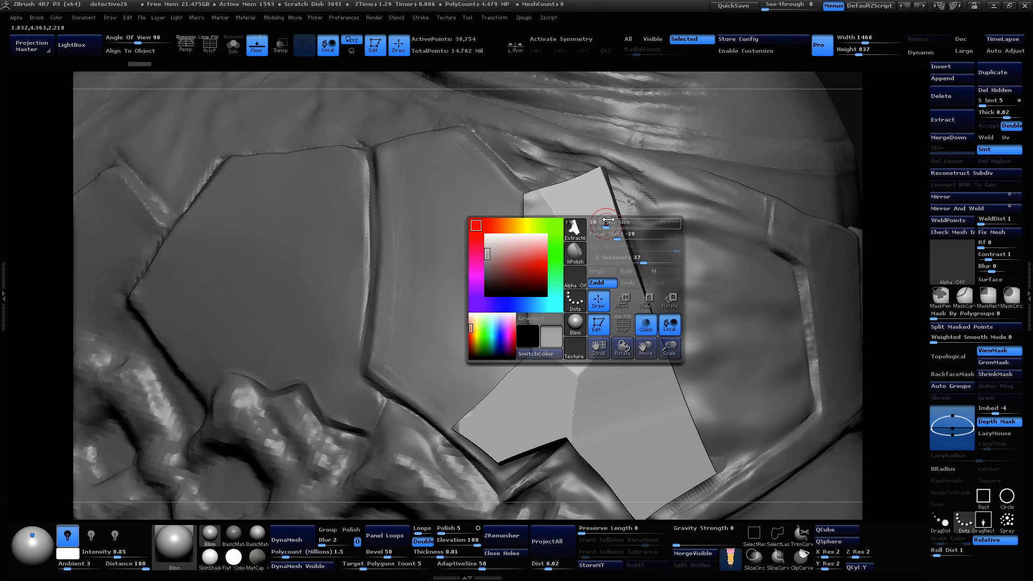
left_click_drag(606, 224, 618, 226)
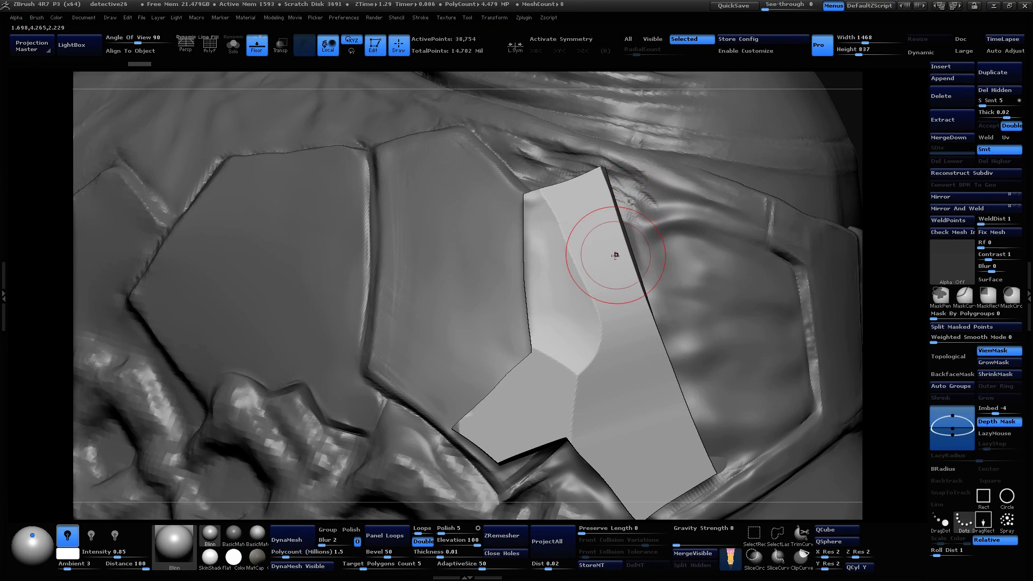
mouse_move(532, 294)
left_mouse_down()
mouse_move(544, 313)
mouse_move(551, 288)
left_mouse_up()
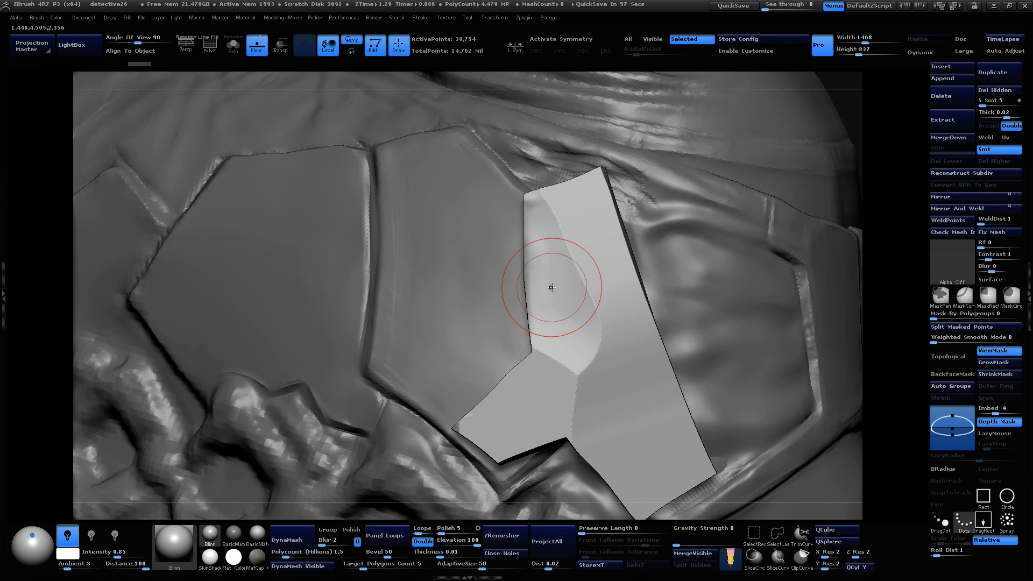
mouse_move(525, 209)
left_mouse_down()
mouse_move(558, 286)
mouse_move(533, 234)
left_mouse_up()
mouse_move(560, 310)
left_mouse_down()
mouse_move(569, 300)
mouse_move(557, 290)
mouse_move(554, 242)
mouse_move(557, 315)
left_mouse_up()
mouse_move(557, 315)
left_mouse_down()
mouse_move(556, 223)
mouse_move(578, 321)
left_mouse_up()
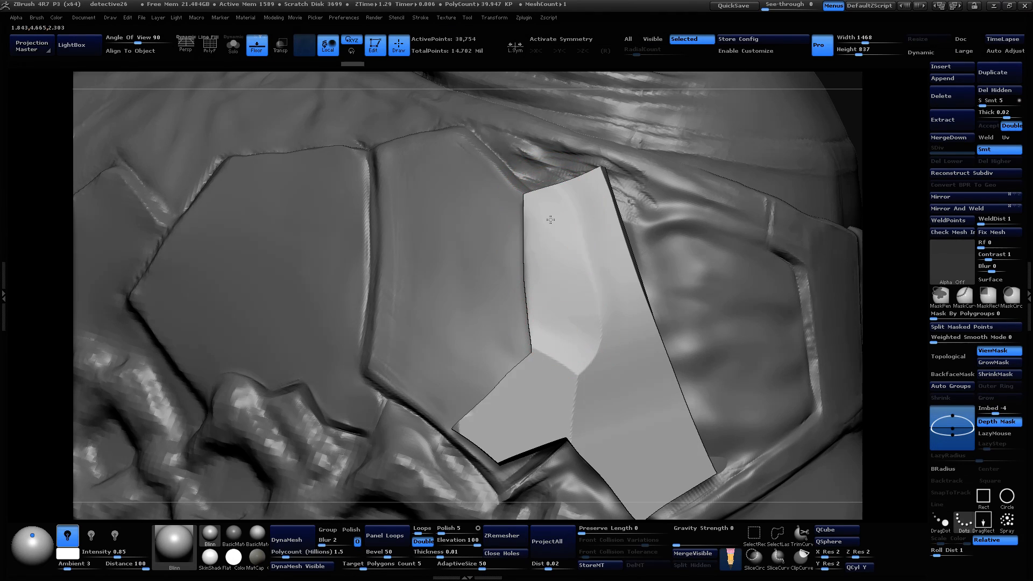
left_click_drag(550, 219, 546, 291)
Step: Polish the ridge between the upper arm's facet and the rest of the plate toward its short arm
left_click_drag(882, 218, 534, 242)
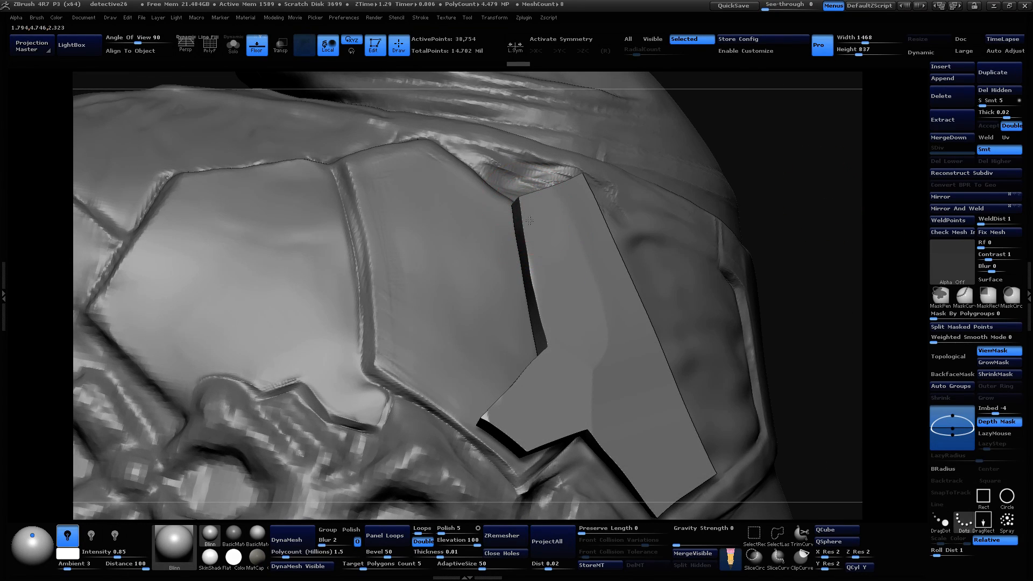
left_click_drag(566, 330, 561, 211)
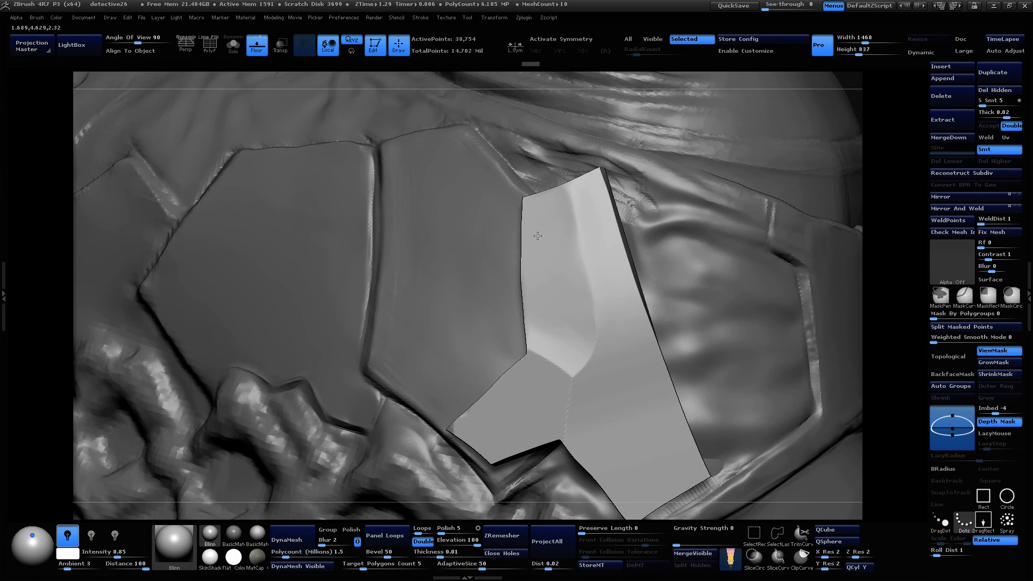
left_click_drag(866, 197, 856, 171)
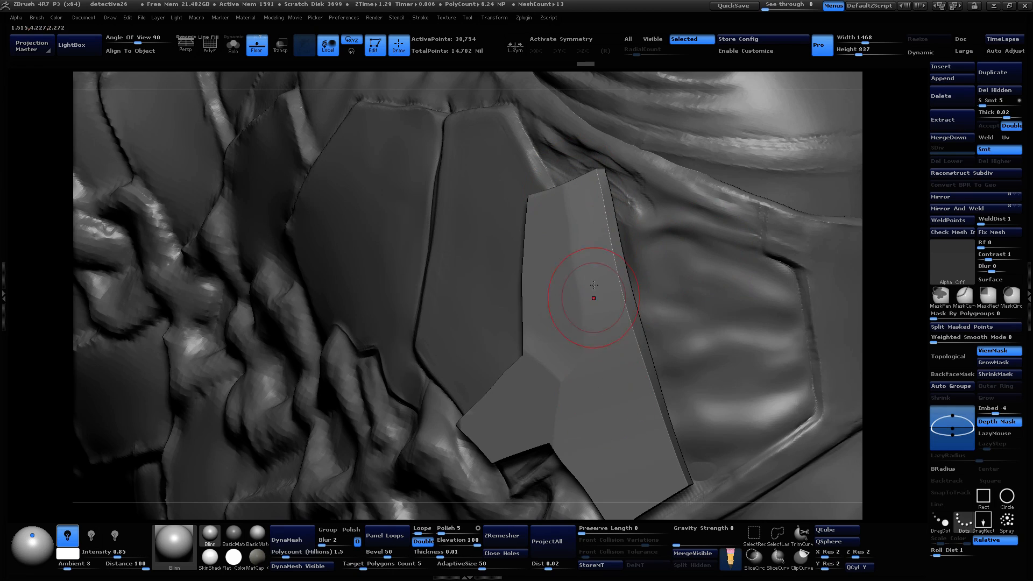
left_click_drag(857, 310, 861, 244)
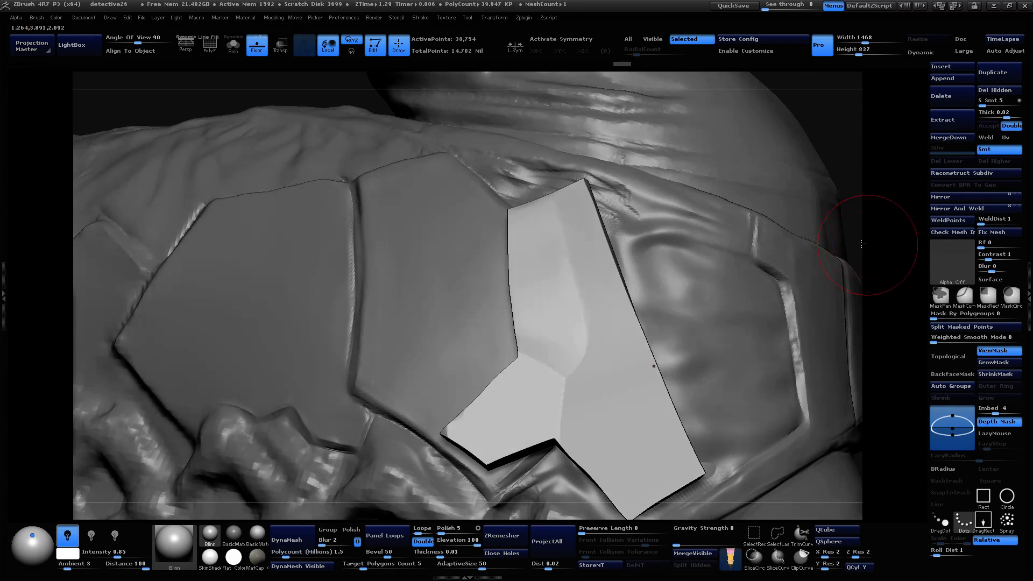
mouse_move(571, 300)
left_mouse_down()
mouse_move(540, 334)
mouse_move(839, 204)
mouse_move(868, 177)
mouse_move(865, 164)
mouse_move(816, 244)
mouse_move(823, 222)
mouse_move(805, 216)
mouse_move(804, 199)
mouse_move(795, 249)
mouse_move(805, 212)
mouse_move(839, 207)
mouse_move(706, 220)
left_mouse_up()
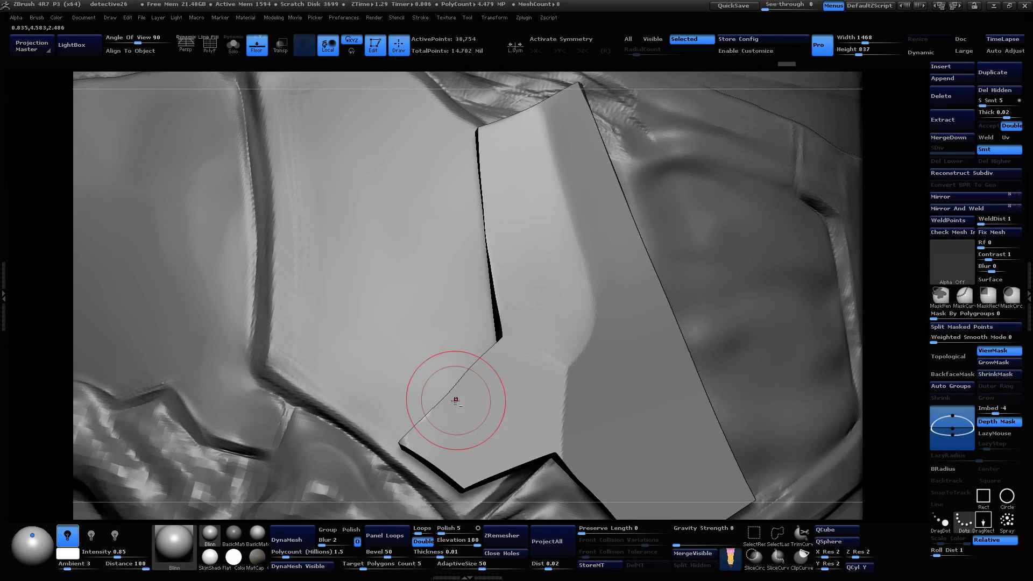
left_click_drag(891, 213, 630, 345)
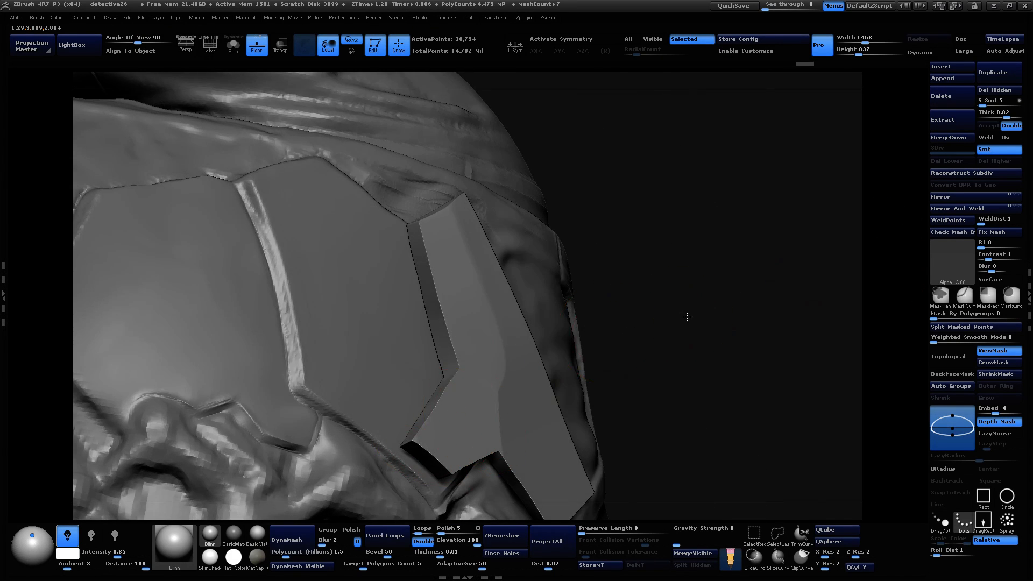
left_click_drag(687, 317, 453, 423)
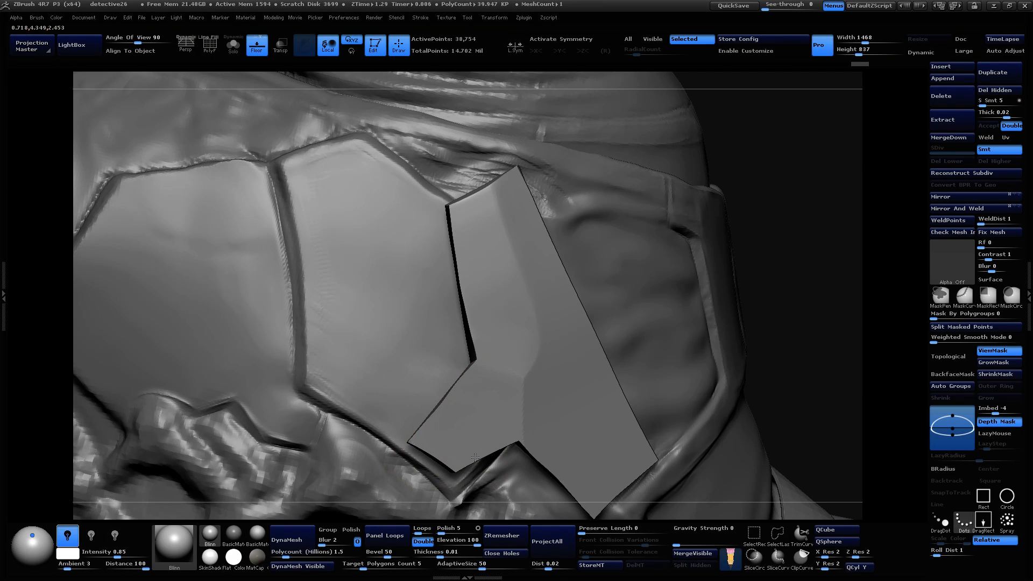
Step: Clip the plate's short arm along a steep slanted line in side view
left_click_drag(784, 258, 665, 199)
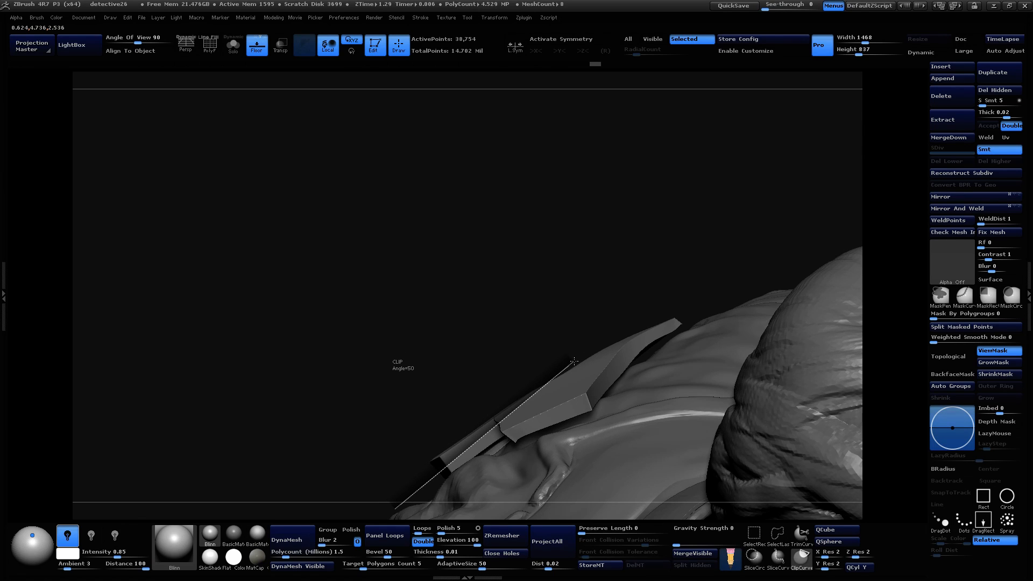
left_click_drag(575, 364, 585, 357, "ctrl+shift")
mouse_move(618, 263)
left_mouse_down()
mouse_move(621, 275)
mouse_move(721, 302)
mouse_move(807, 238)
mouse_move(770, 216)
left_mouse_up()
Step: Switch to the ClayBuildup brush and set its draw size to 45 for working on the plate
key("space")
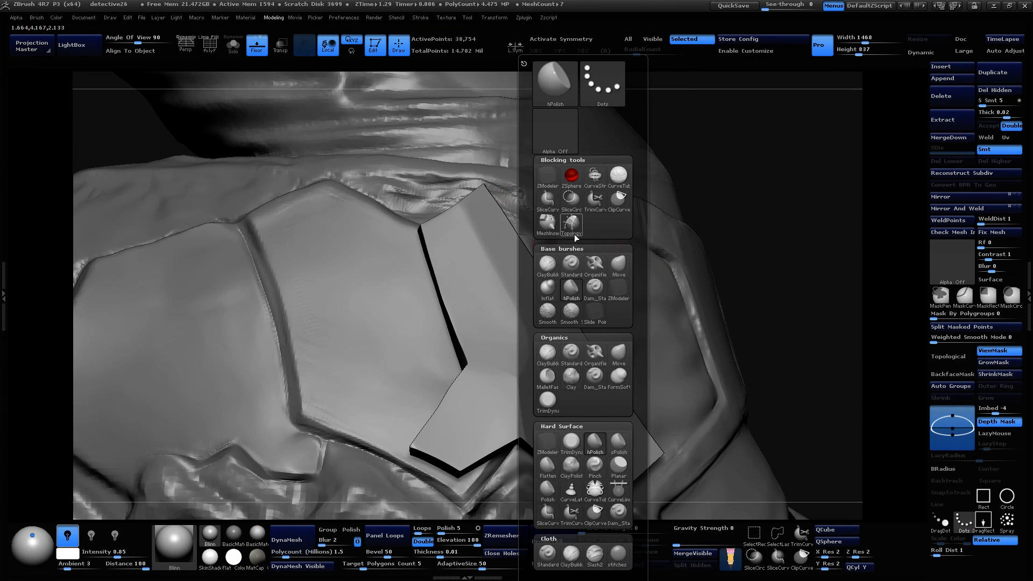
key("space")
left_click(529, 267)
left_click_drag(758, 231, 689, 242)
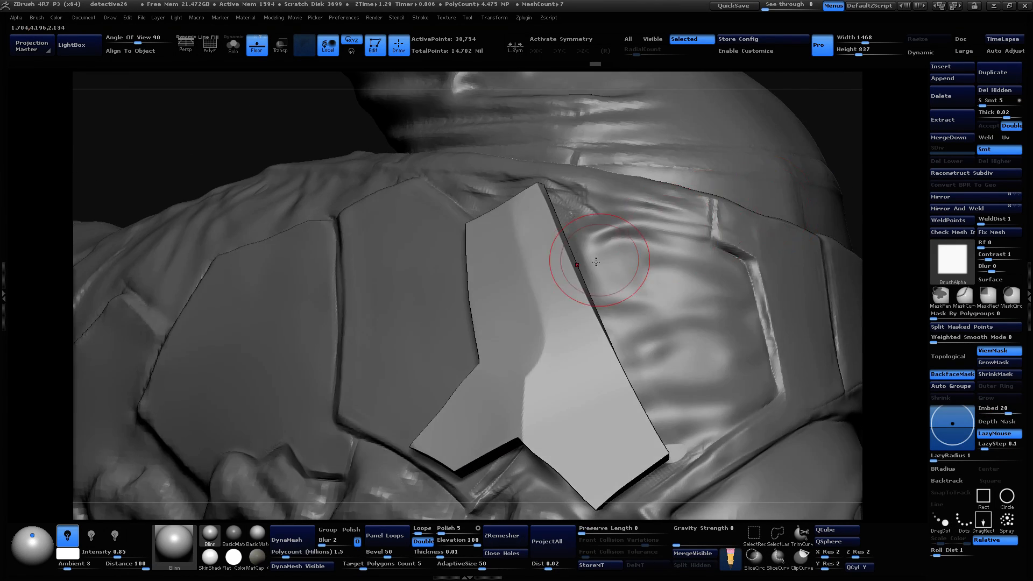
left_click_drag(596, 261, 856, 131)
key("space")
left_click_drag(698, 205, 683, 205)
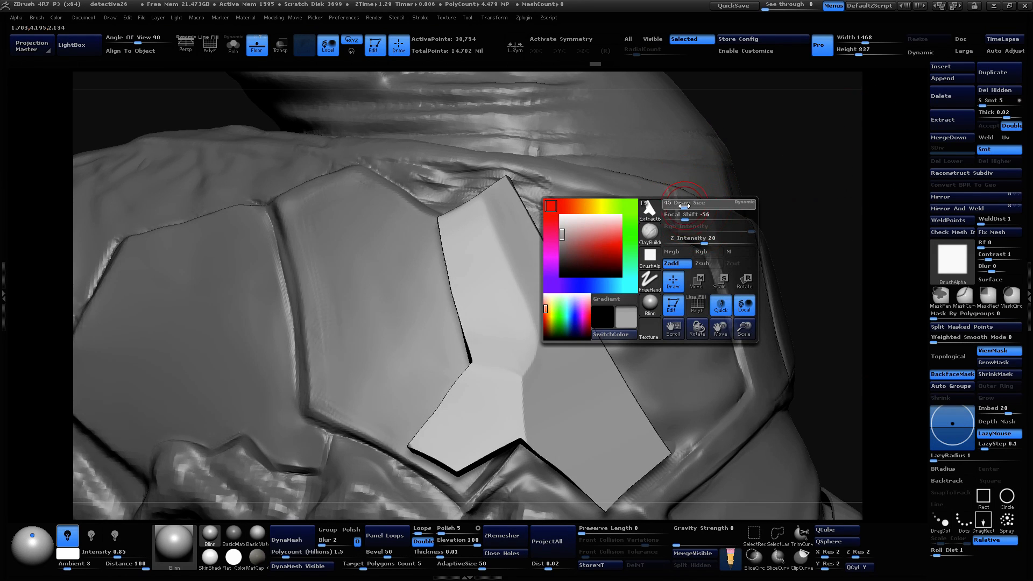
Step: Build up a raised rim along the inner edge and tip of the plate's upper arm with the ClayBuildup brush
left_click_drag(444, 223, 473, 348)
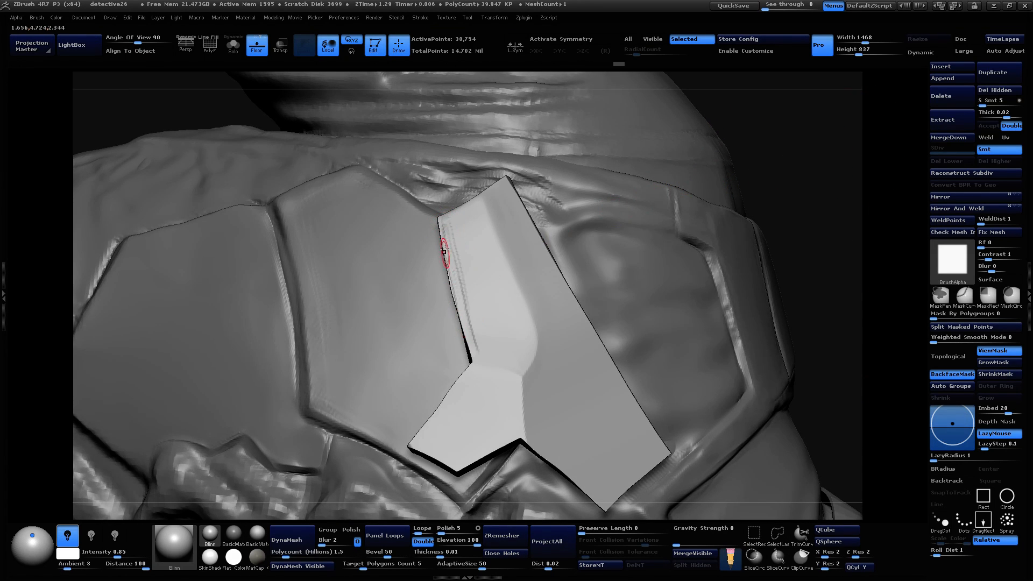
left_click_drag(446, 241, 478, 362)
left_click_drag(445, 220, 506, 185)
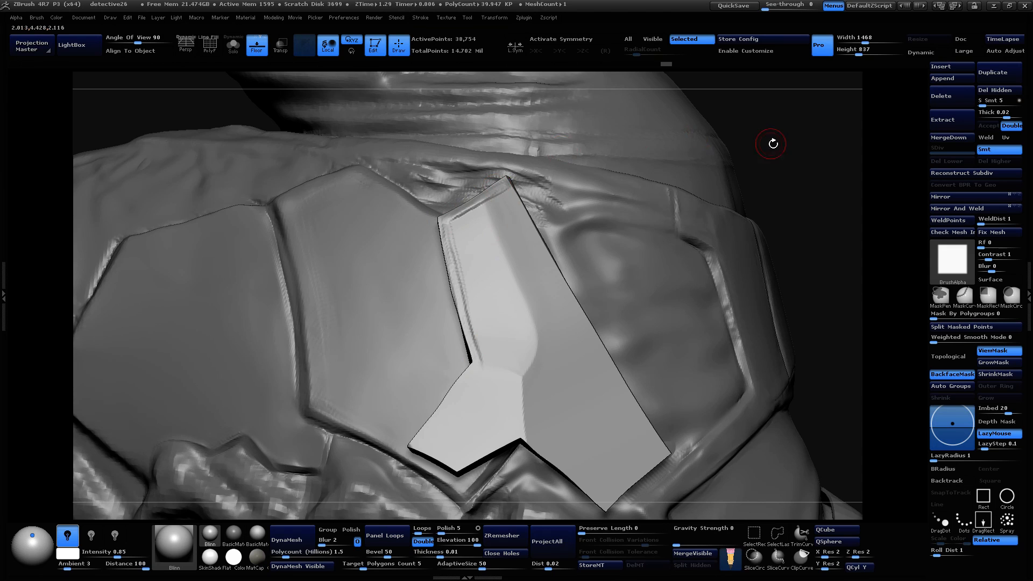
mouse_move(770, 144)
left_mouse_down()
mouse_move(774, 182)
mouse_move(721, 194)
mouse_move(679, 251)
left_mouse_up()
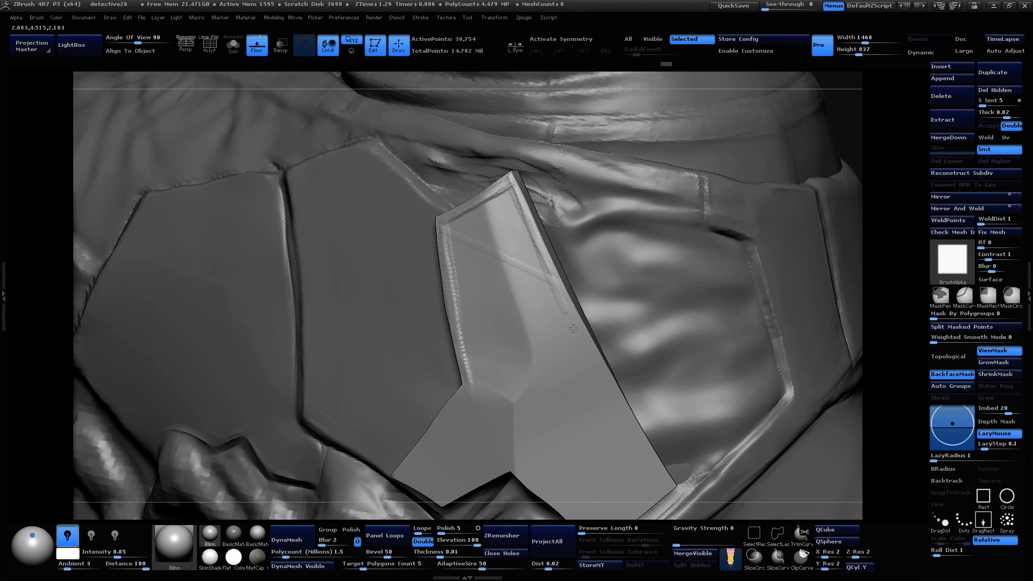
Step: Undo the stray stroke across the upper arm and build the raised rim down the plate's long outer edge
key("ctrl")
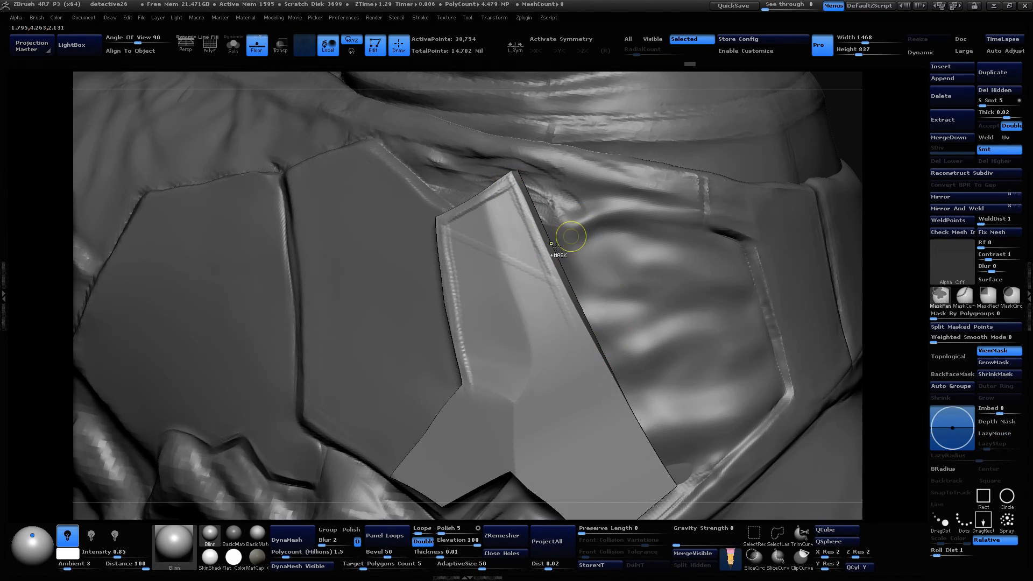
key("ctrl+z")
left_click_drag(512, 182, 608, 393)
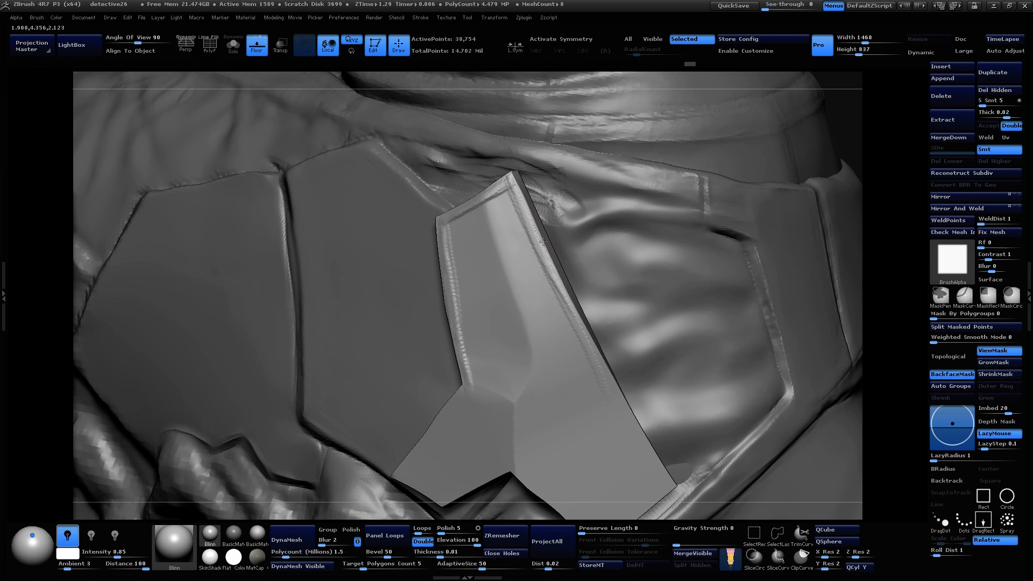
left_click_drag(544, 242, 658, 467)
left_click_drag(871, 202, 876, 157, "alt")
left_click_drag(786, 241, 792, 286)
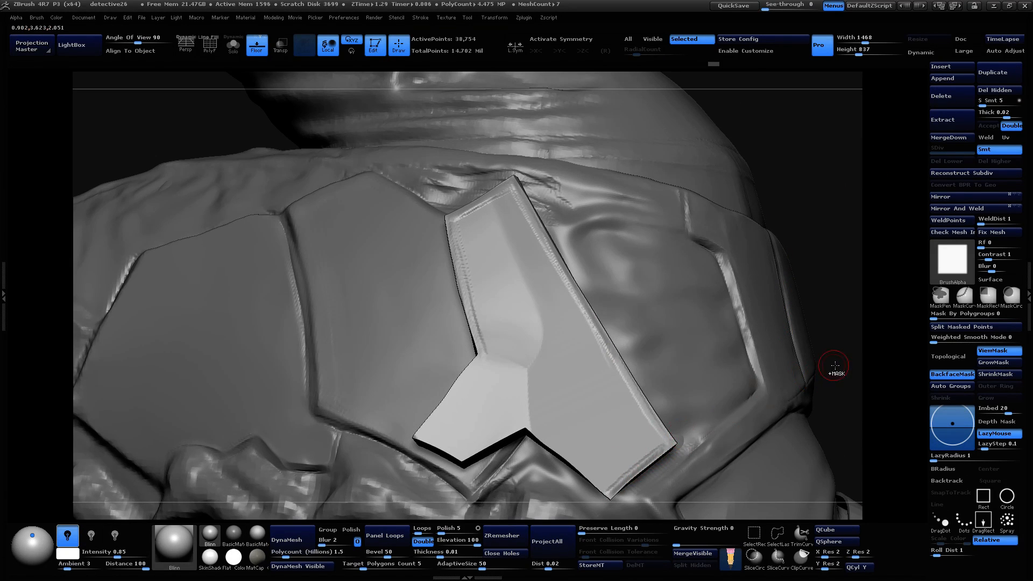
Step: Continue the raised rim around the lower arm's end and along its edge up to the notch
mouse_move(837, 326)
left_mouse_down()
mouse_move(856, 272)
mouse_move(784, 330)
mouse_move(798, 332)
mouse_move(646, 380)
left_mouse_up()
mouse_move(887, 303)
left_mouse_down()
mouse_move(762, 293)
mouse_move(890, 285)
left_mouse_up()
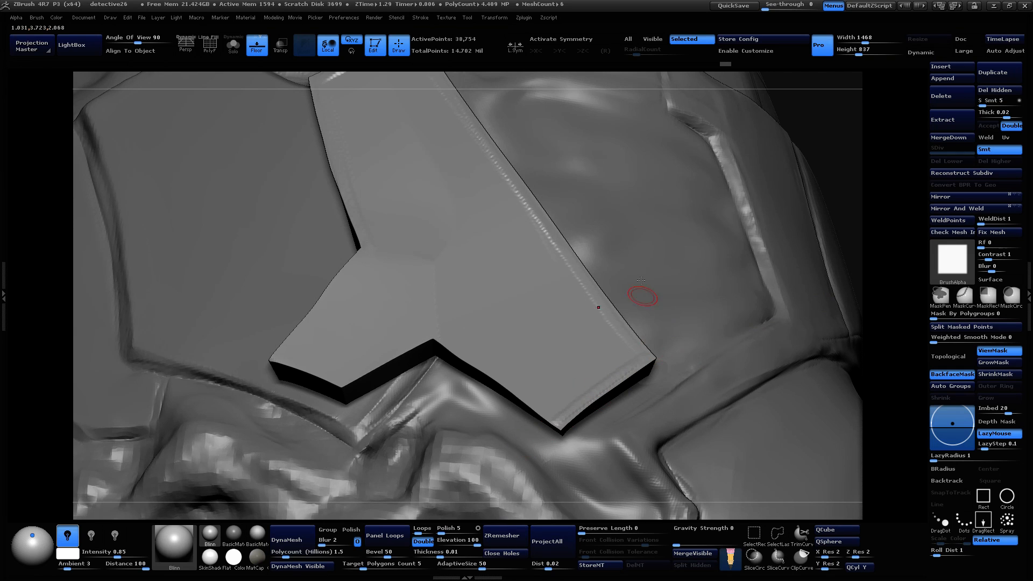
left_click_drag(582, 268, 627, 328)
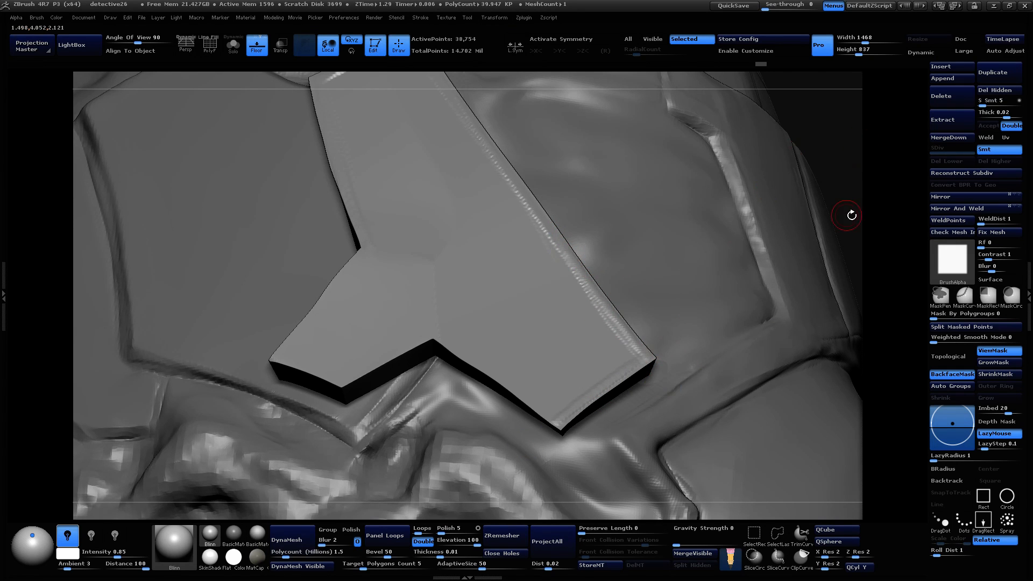
left_click_drag(851, 215, 727, 253)
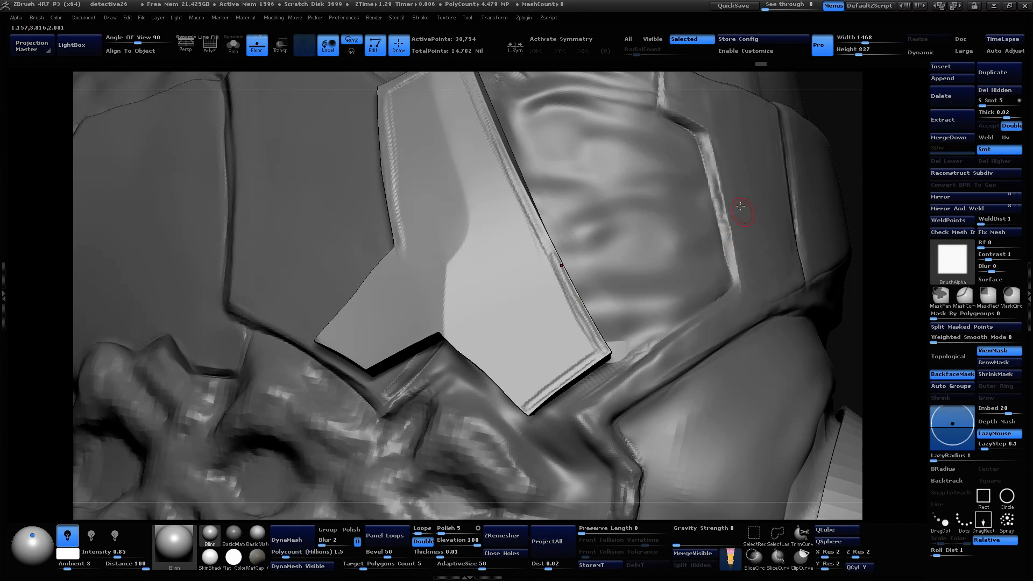
left_click_drag(510, 390, 515, 396)
mouse_move(449, 331)
left_mouse_down()
mouse_move(534, 415)
mouse_move(515, 382)
left_mouse_up()
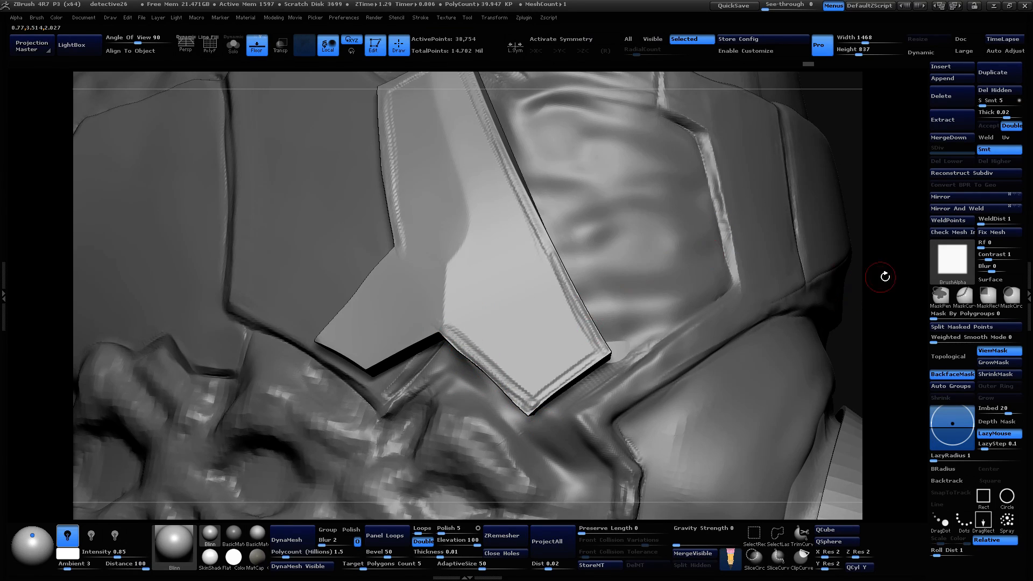
Step: Close the raised rim around the plate's short arm, from the notch to the inner corner
left_click_drag(885, 277, 850, 285)
mouse_move(438, 330)
left_mouse_down()
mouse_move(350, 373)
mouse_move(369, 355)
left_mouse_up()
mouse_move(383, 258)
left_mouse_down()
mouse_move(334, 314)
mouse_move(387, 247)
left_mouse_up()
left_click_drag(804, 254, 622, 148)
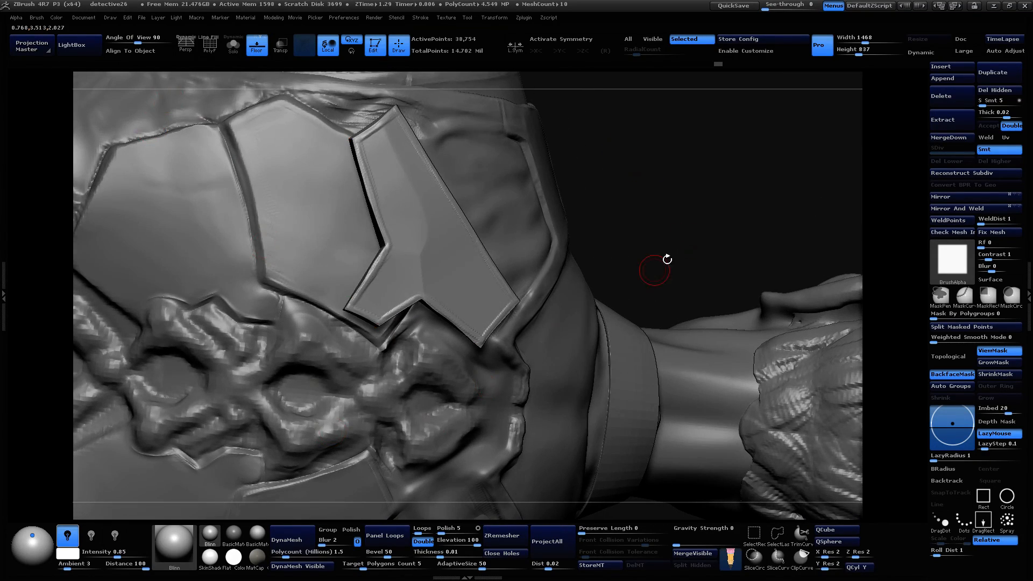
mouse_move(667, 260)
left_mouse_down()
mouse_move(699, 221)
mouse_move(671, 260)
mouse_move(692, 239)
mouse_move(747, 255)
mouse_move(819, 162)
mouse_move(807, 146)
left_mouse_up()
mouse_move(837, 181)
left_mouse_down()
mouse_move(820, 213)
mouse_move(822, 196)
left_mouse_up()
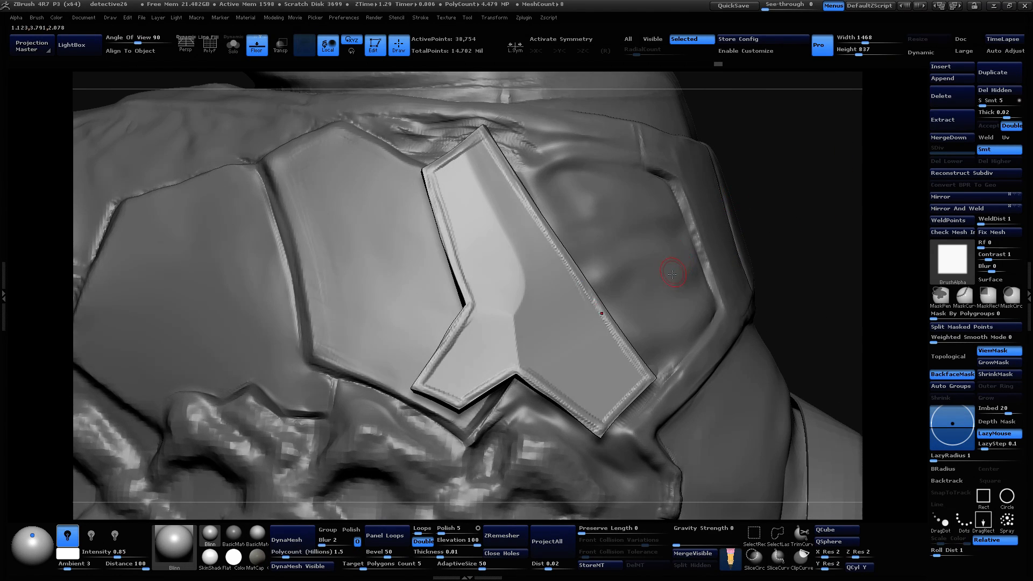
Step: Enlarge the draw size and build a raised ridge from the notch up along the upper arm's facet line
key("space")
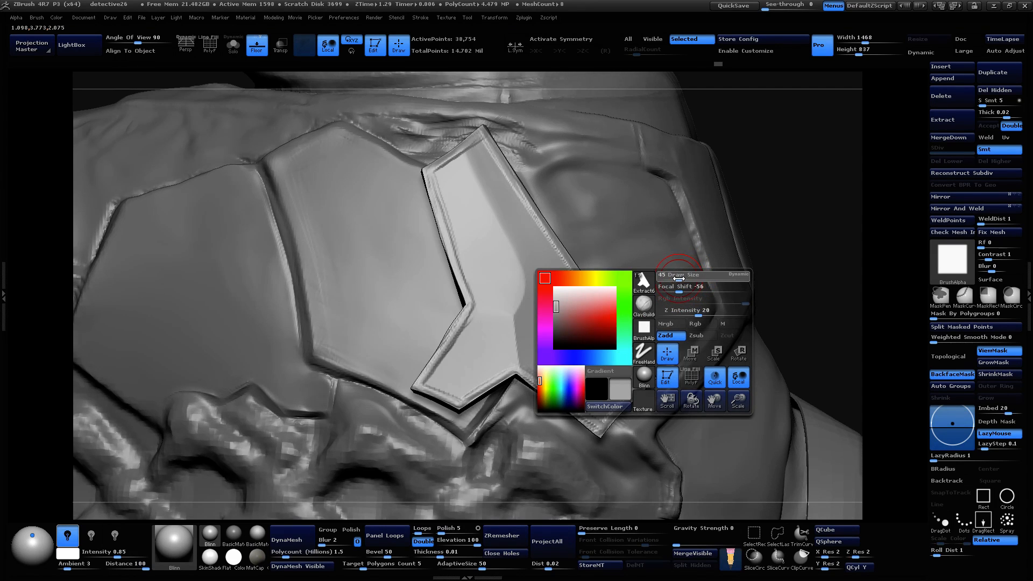
left_click_drag(823, 197, 799, 233)
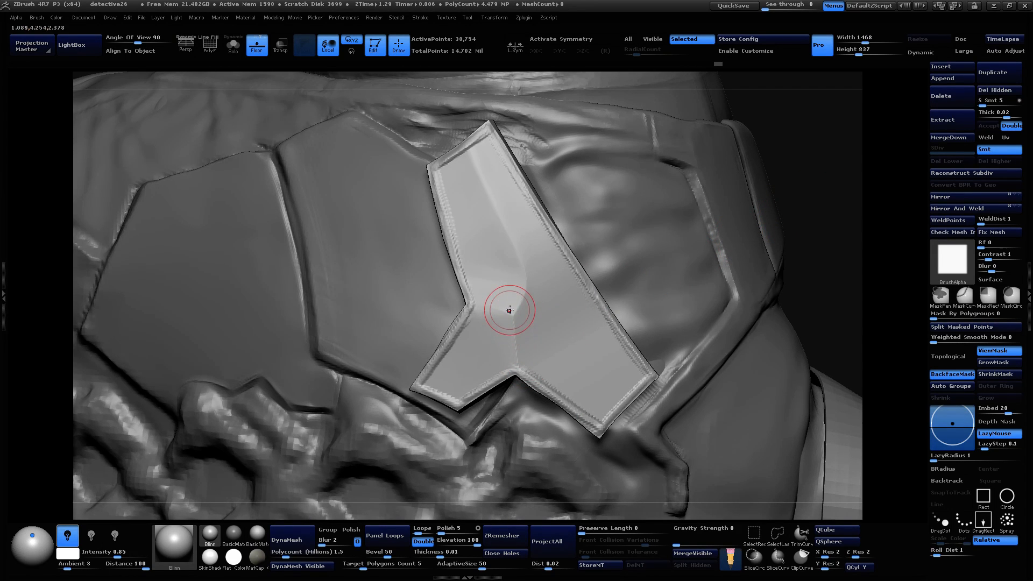
mouse_move(510, 310)
left_mouse_down()
mouse_move(511, 341)
mouse_move(505, 297)
mouse_move(502, 322)
mouse_move(513, 314)
left_mouse_up()
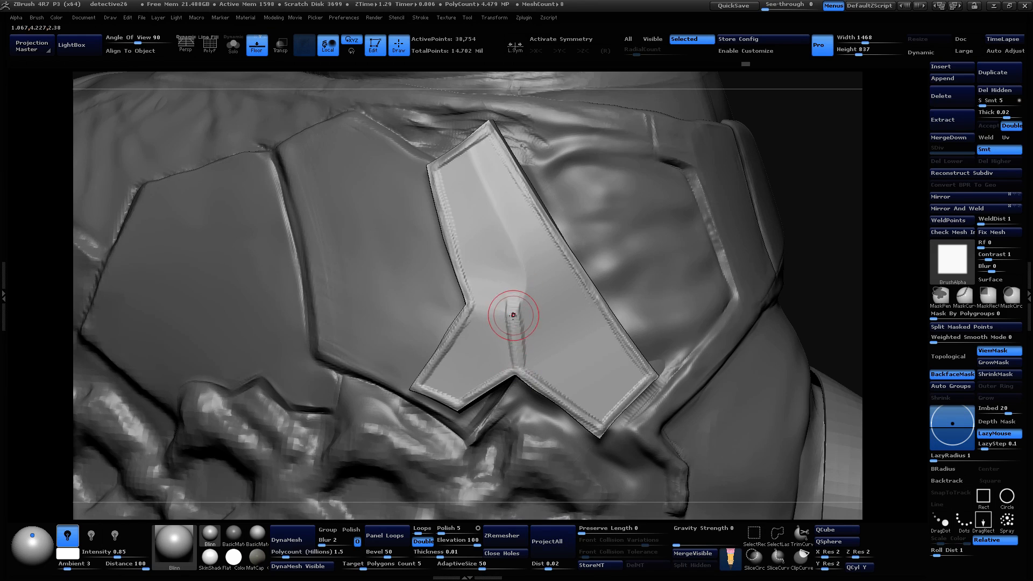
mouse_move(479, 168)
left_mouse_down()
mouse_move(516, 263)
mouse_move(509, 321)
left_mouse_up()
mouse_move(525, 265)
left_mouse_down()
mouse_move(502, 295)
mouse_move(514, 270)
left_mouse_up()
left_click_drag(506, 309, 513, 277)
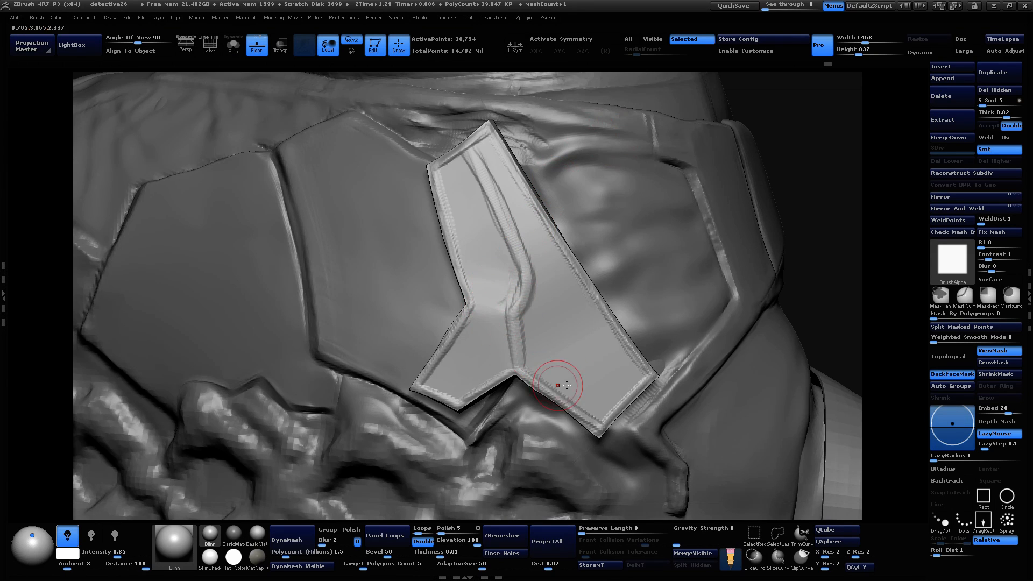
Step: Carve a long recess into the upper arm's panel between the edge rim and the central ridge
left_click_drag(793, 166, 506, 196)
left_click_drag(449, 177, 476, 274)
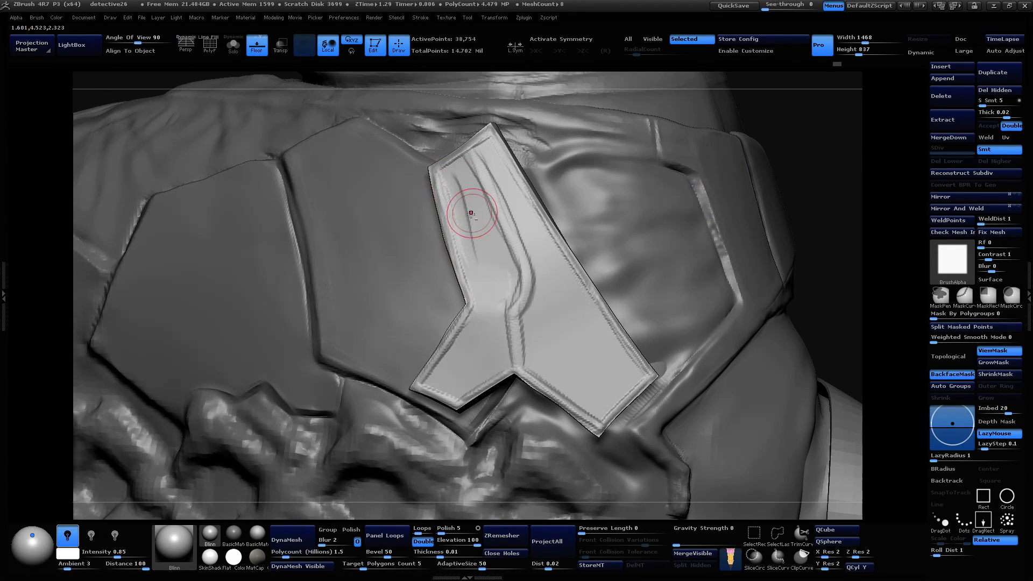
mouse_move(472, 213)
left_mouse_down()
mouse_move(457, 186)
mouse_move(487, 266)
left_mouse_up()
mouse_move(460, 178)
left_mouse_down()
mouse_move(477, 231)
mouse_move(496, 245)
left_mouse_up()
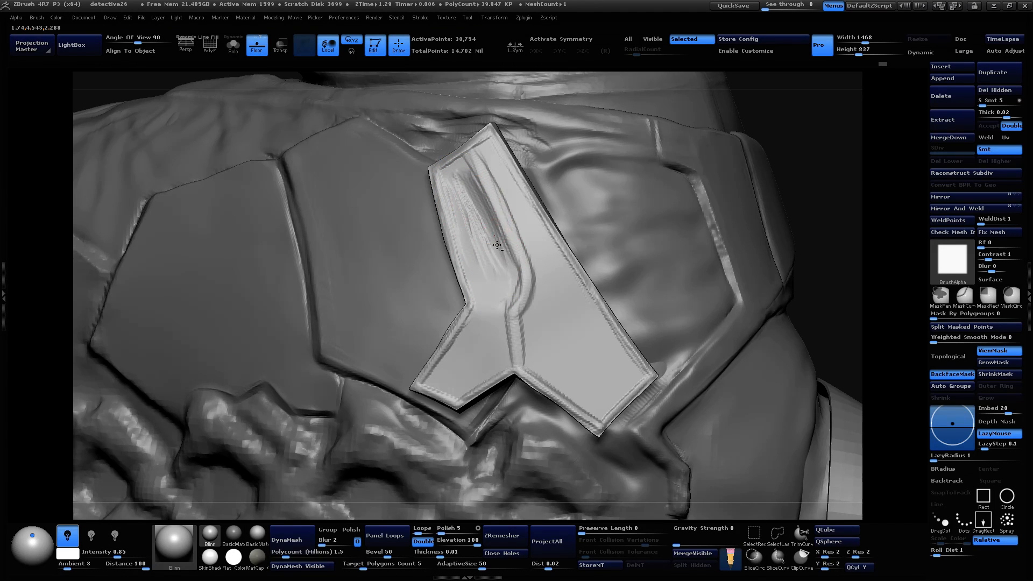
left_click_drag(784, 125, 622, 127)
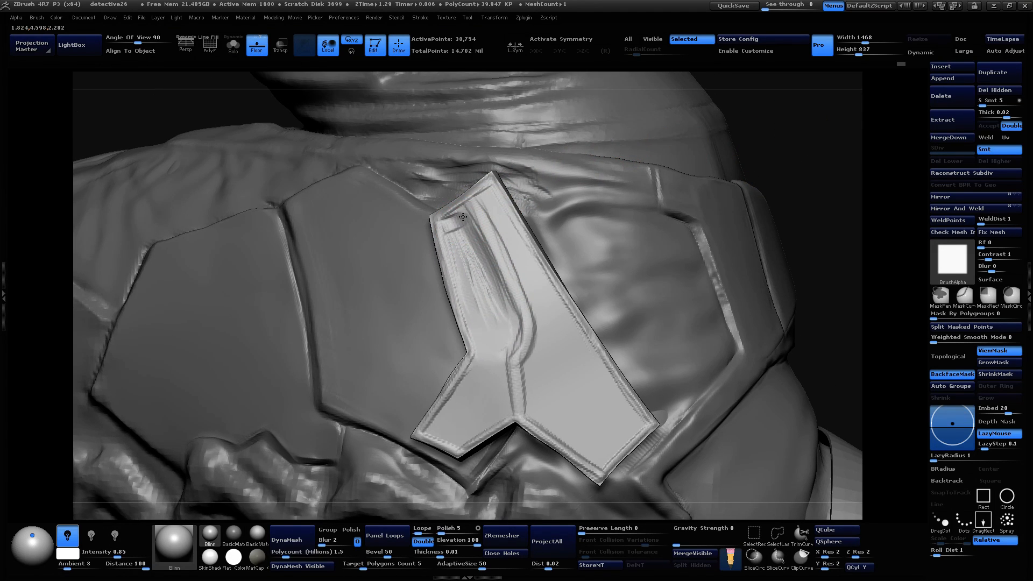
left_click_drag(760, 160, 759, 211, "alt")
left_click_drag(444, 249, 505, 436)
left_click_drag(534, 380, 608, 298)
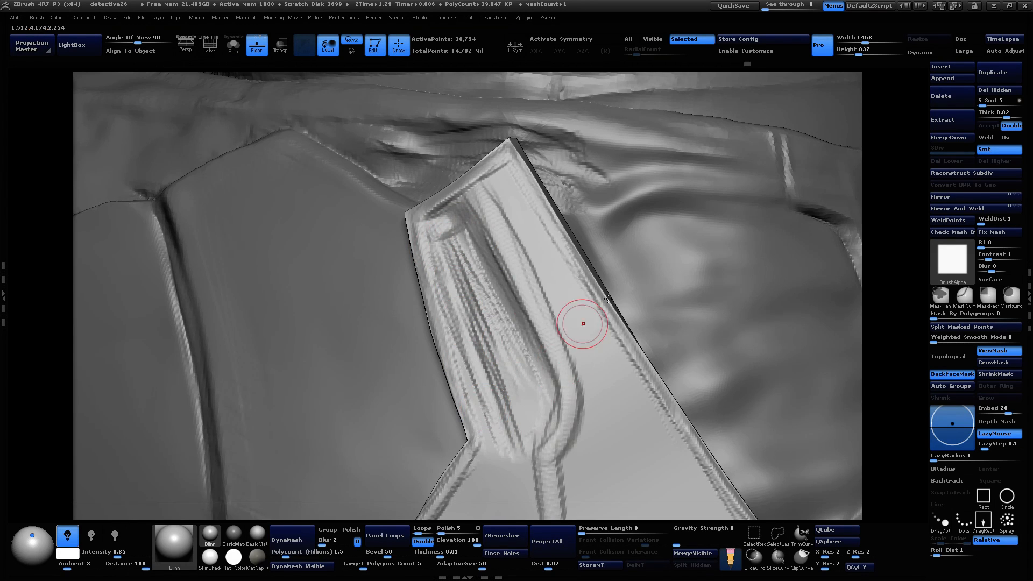
Step: Deepen the upper arm's recess and define its rounded lower end beside the central ridge
left_click_drag(880, 225, 483, 249)
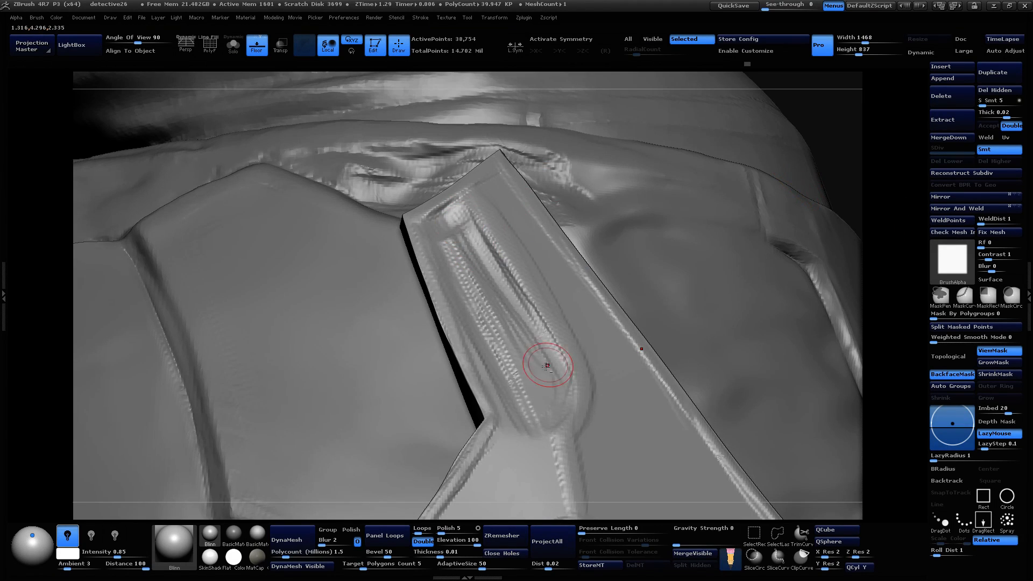
left_click_drag(546, 366, 595, 308)
left_click_drag(873, 242, 828, 210, "alt")
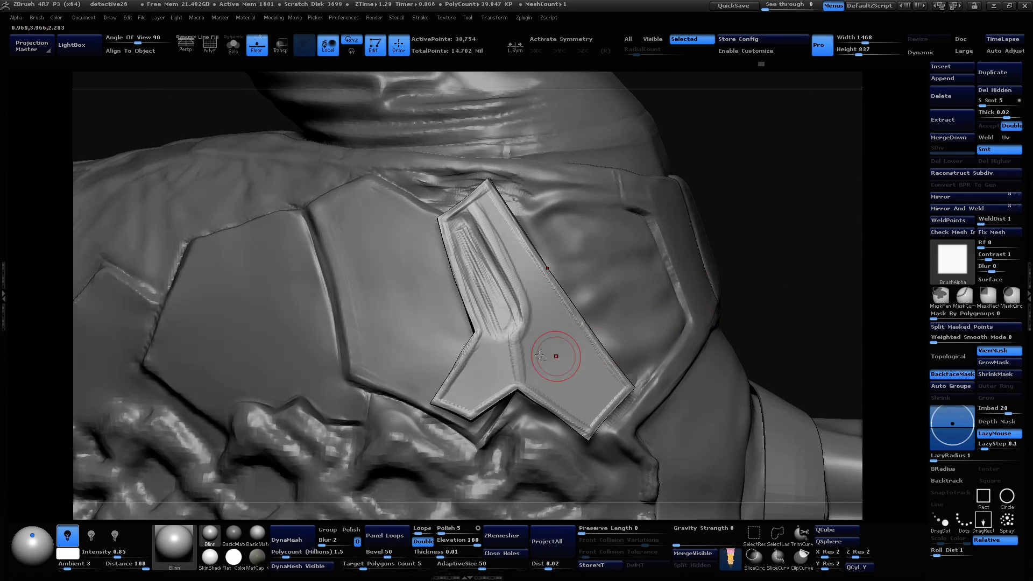
left_click_drag(775, 259, 772, 318, "alt")
left_click_drag(529, 355, 510, 407)
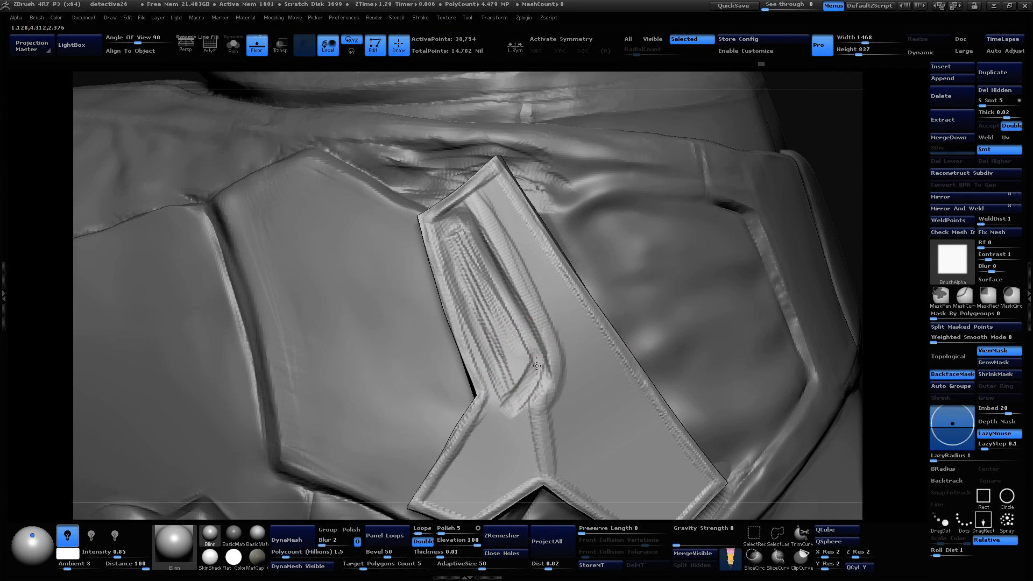
left_click_drag(853, 249, 843, 209)
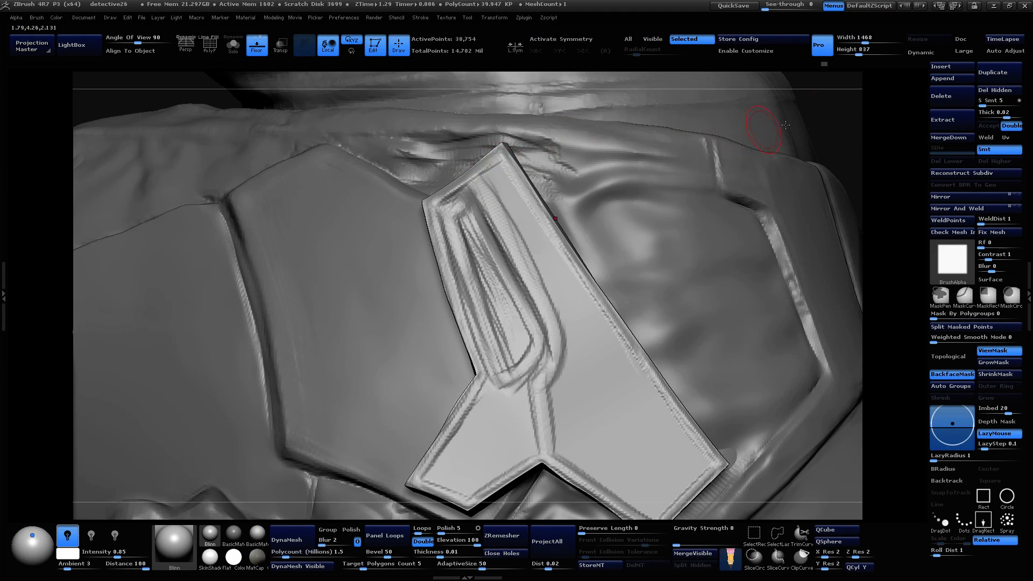
Step: Smooth the strokes inside the upper arm's recess into an even hollow
mouse_move(785, 124)
left_mouse_down()
mouse_move(839, 124)
mouse_move(831, 178)
left_mouse_up()
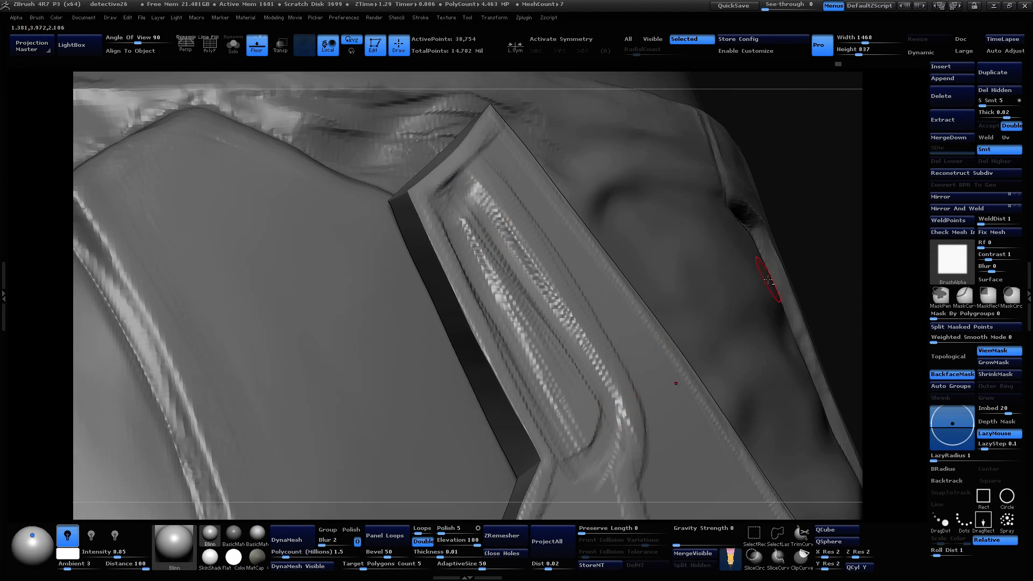
left_click_drag(833, 253, 818, 220, "alt")
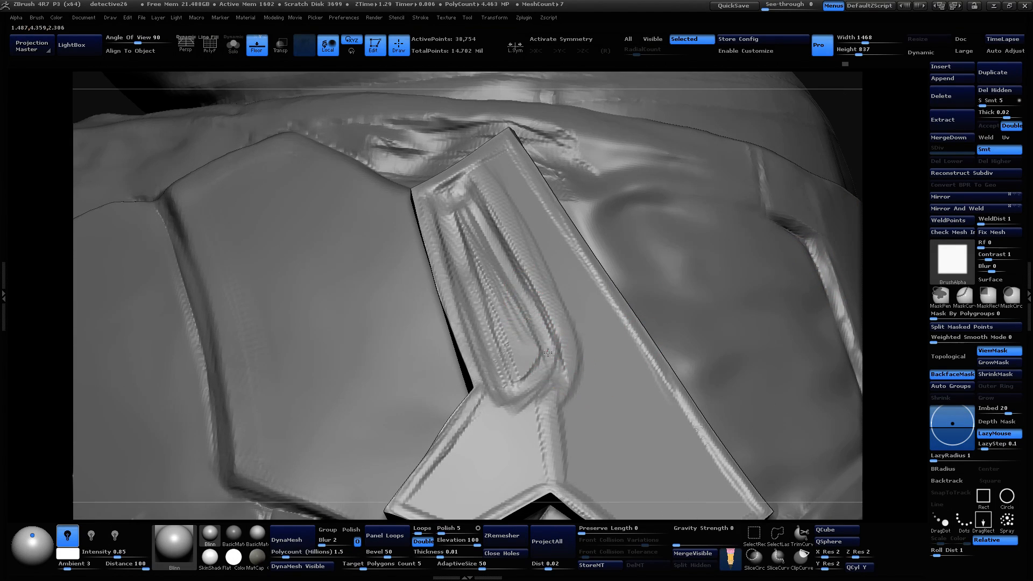
mouse_move(888, 202)
left_mouse_down()
mouse_move(891, 184)
mouse_move(893, 221)
left_mouse_up()
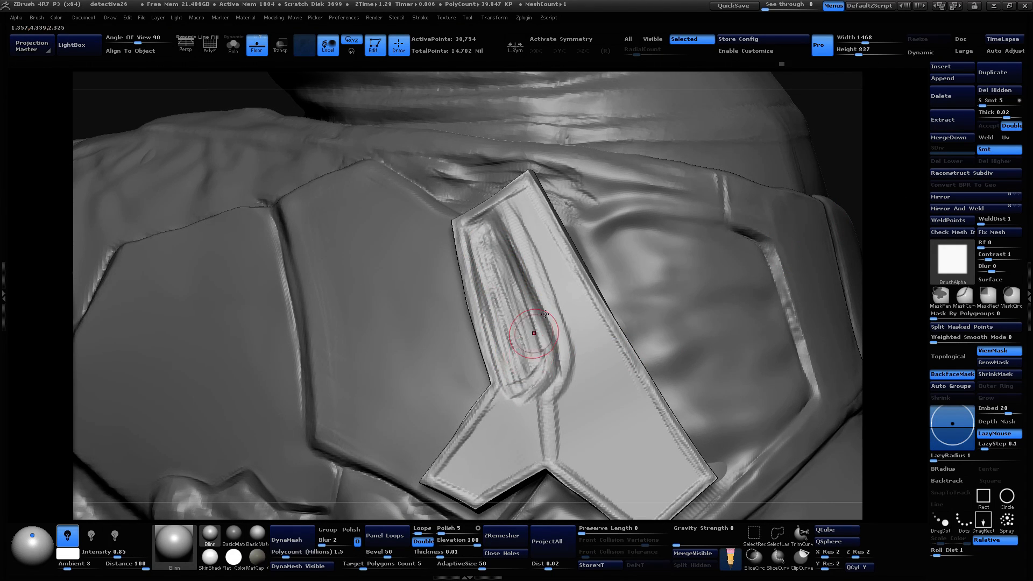
left_click_drag(888, 177, 839, 185)
left_click_drag(489, 264, 546, 344, "shift")
Step: Carve a recess into the short arm's panel inside its raised rim
left_click_drag(800, 143, 789, 161, "alt")
mouse_move(789, 162)
left_mouse_down()
mouse_move(793, 230)
mouse_move(797, 189)
mouse_move(742, 207)
mouse_move(733, 225)
mouse_move(743, 177)
mouse_move(738, 210)
mouse_move(828, 196)
mouse_move(823, 115)
left_mouse_up()
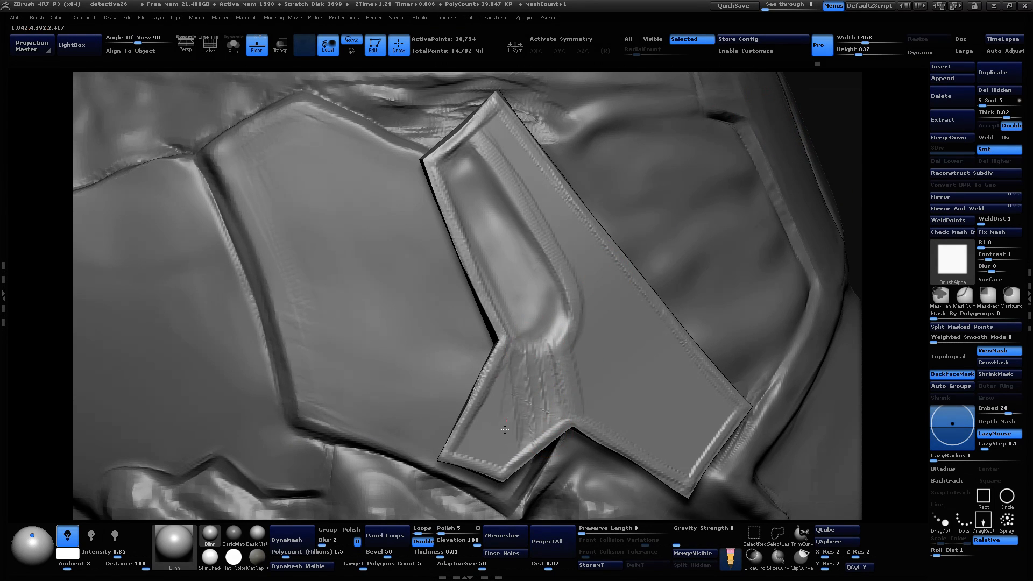
mouse_move(500, 396)
left_mouse_down()
mouse_move(487, 438)
mouse_move(520, 441)
left_mouse_up()
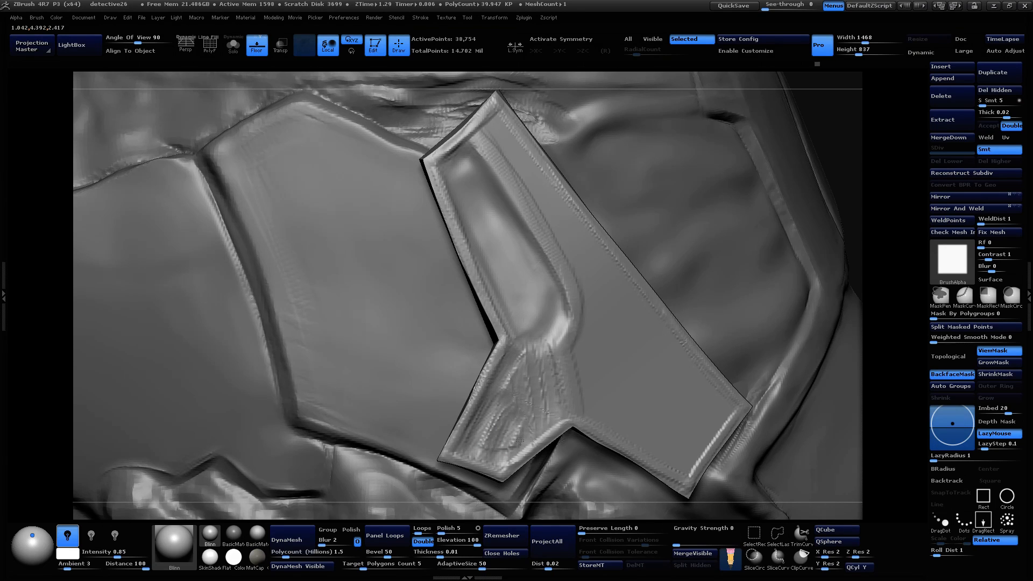
mouse_move(527, 424)
left_mouse_down()
mouse_move(493, 438)
mouse_move(525, 425)
mouse_move(507, 378)
left_mouse_up()
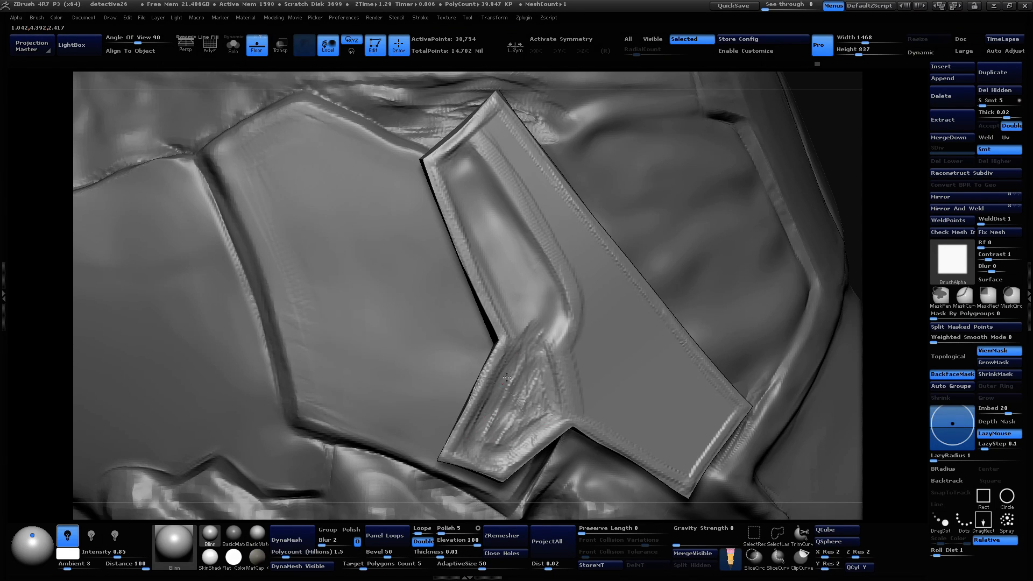
left_click_drag(517, 213, 466, 222)
left_click_drag(833, 156, 807, 129, "alt")
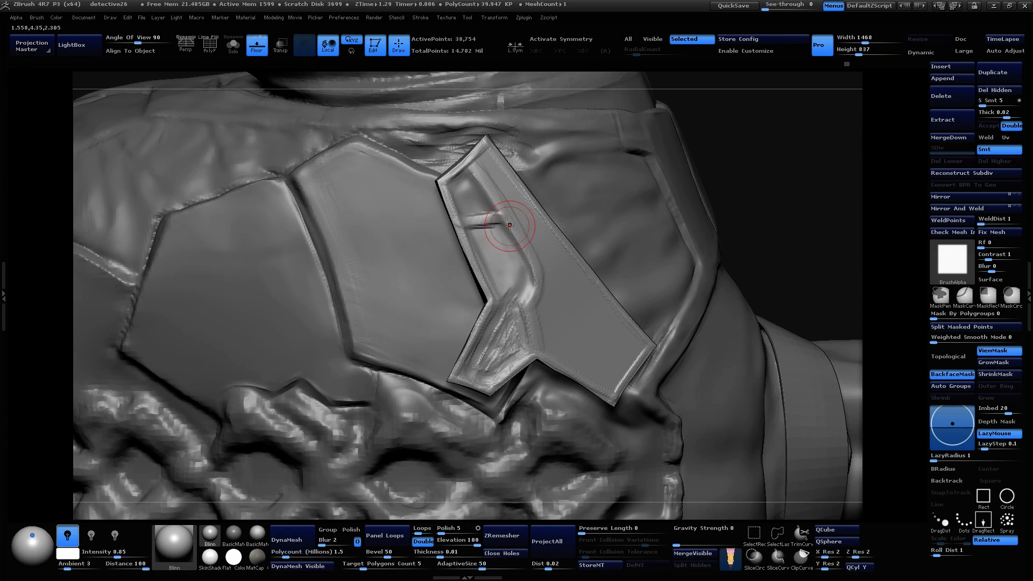
left_click_drag(502, 224, 487, 225)
left_click_drag(775, 135, 675, 197)
key("ctrl+z")
key("ctrl+z")
key("ctrl+z")
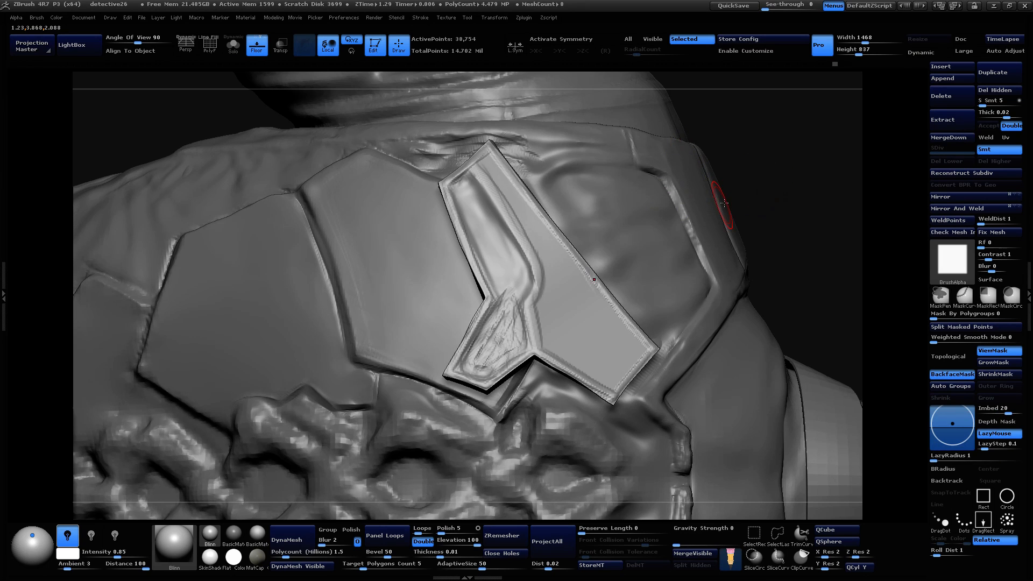
Step: Build raised diagonal struts in a zigzag across the upper arm's recess
left_click_drag(780, 177, 798, 237, "alt")
mouse_move(520, 380)
left_mouse_down()
mouse_move(565, 280)
mouse_move(549, 316)
left_mouse_up()
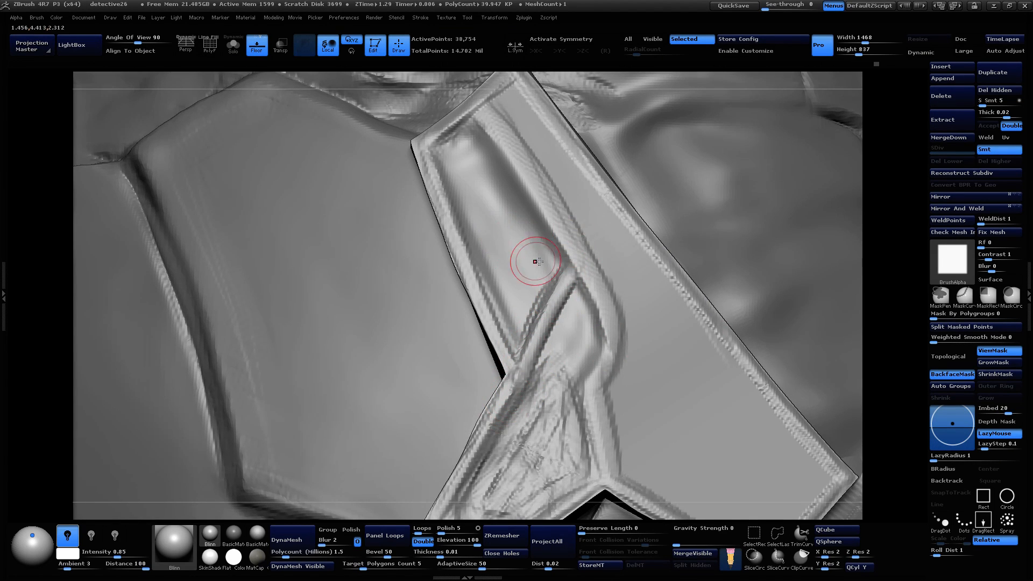
mouse_move(881, 235)
left_mouse_down()
mouse_move(893, 258)
mouse_move(860, 242)
left_mouse_up()
mouse_move(492, 259)
left_mouse_down()
mouse_move(465, 250)
mouse_move(554, 242)
mouse_move(470, 215)
mouse_move(472, 143)
mouse_move(517, 89)
left_mouse_up()
left_click_drag(869, 236, 903, 79)
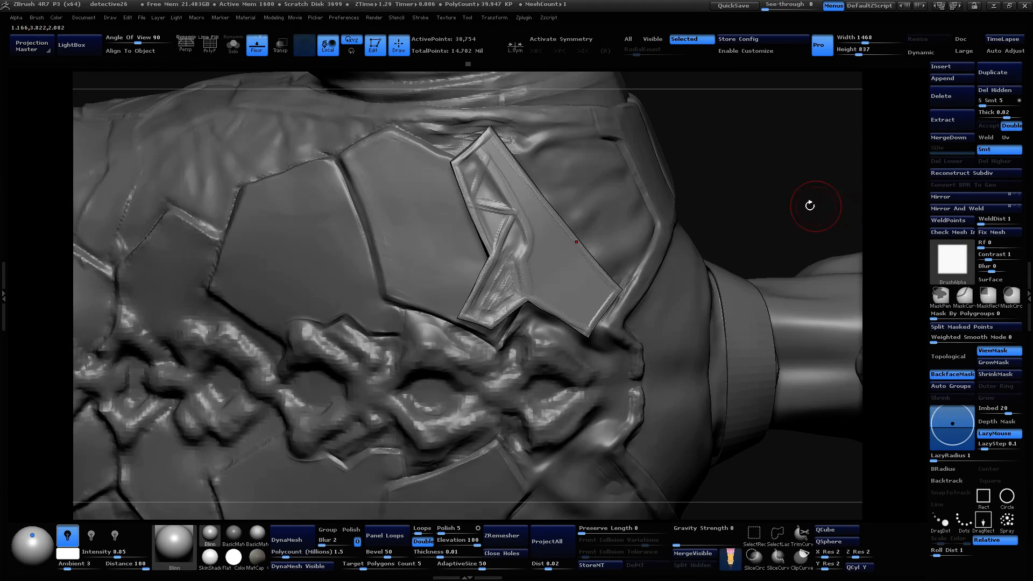
left_click_drag(812, 207, 786, 217)
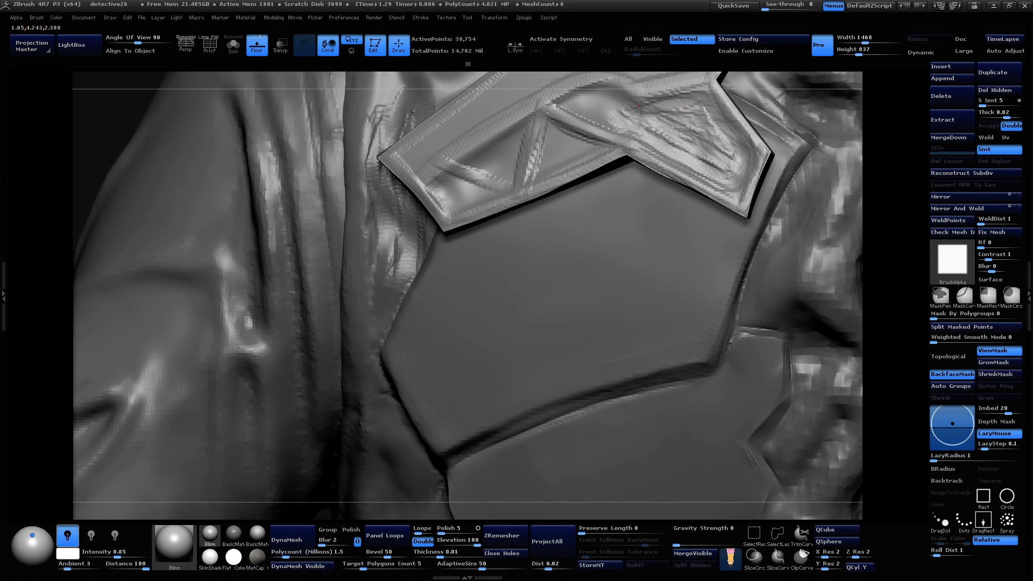
Step: Build a raised vertical strut across the short arm's recess, joining its upper and lower rims
left_click_drag(641, 88, 627, 144)
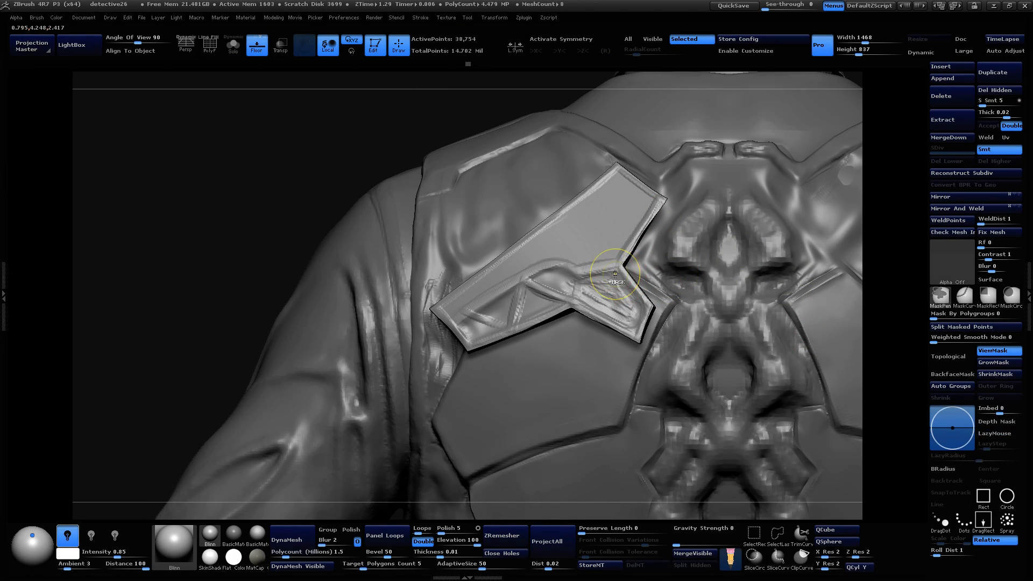
key("space")
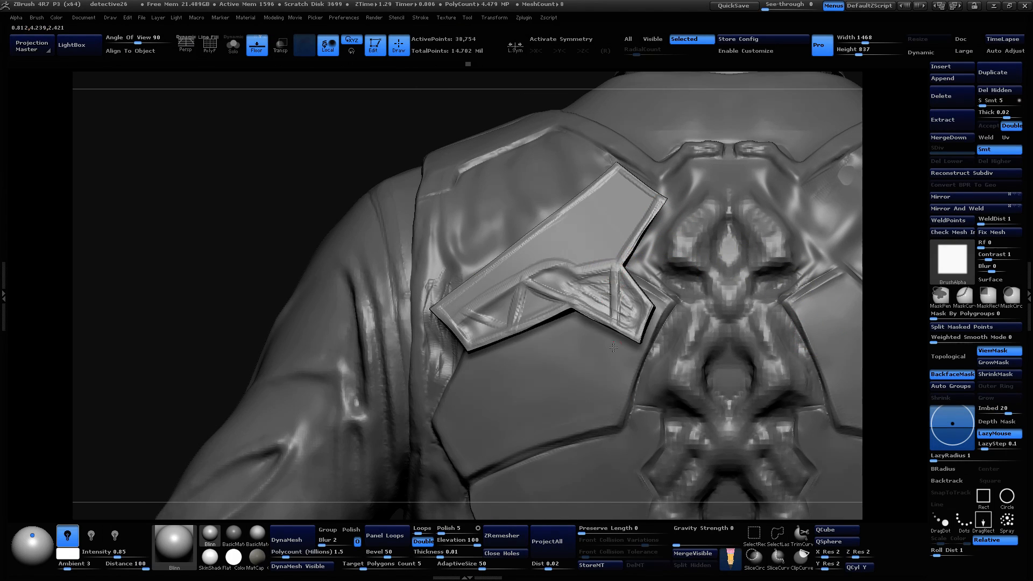
Step: Stamp round rivets in the corners of the plate's flat upper panel and sculpt a curved raised band across it
left_click_drag(881, 305, 885, 371, "alt")
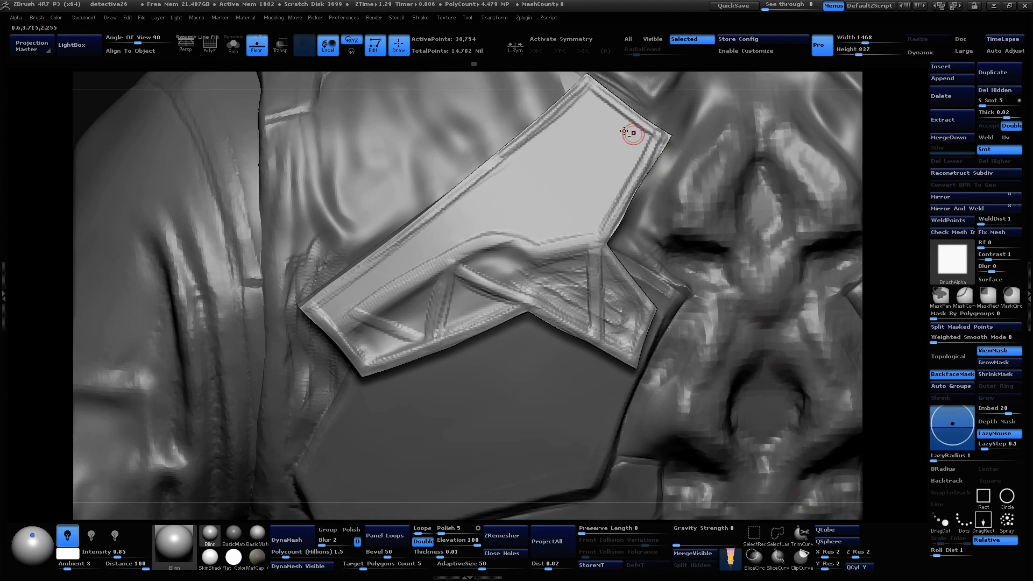
left_click(590, 109)
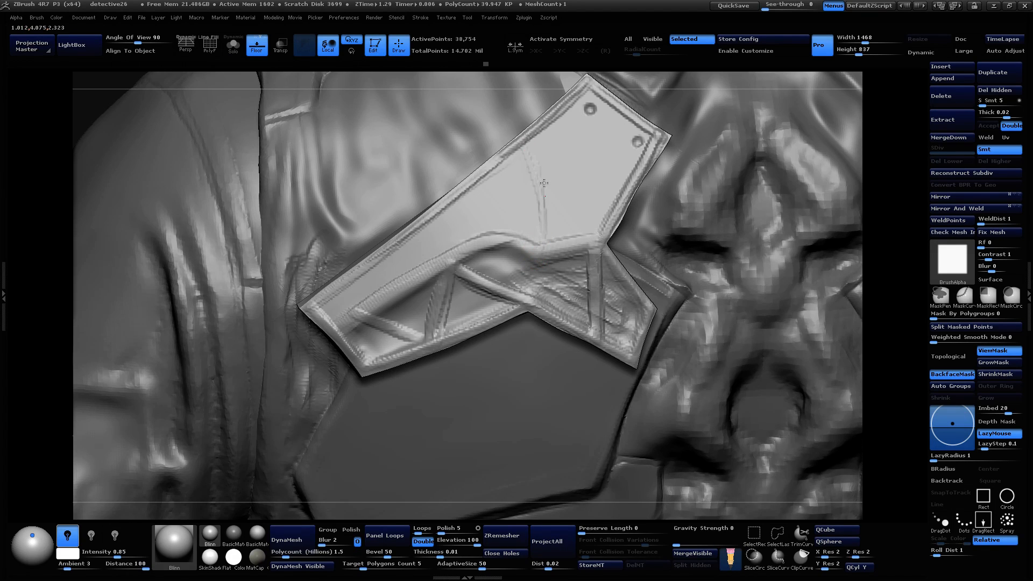
left_click_drag(530, 142, 546, 249)
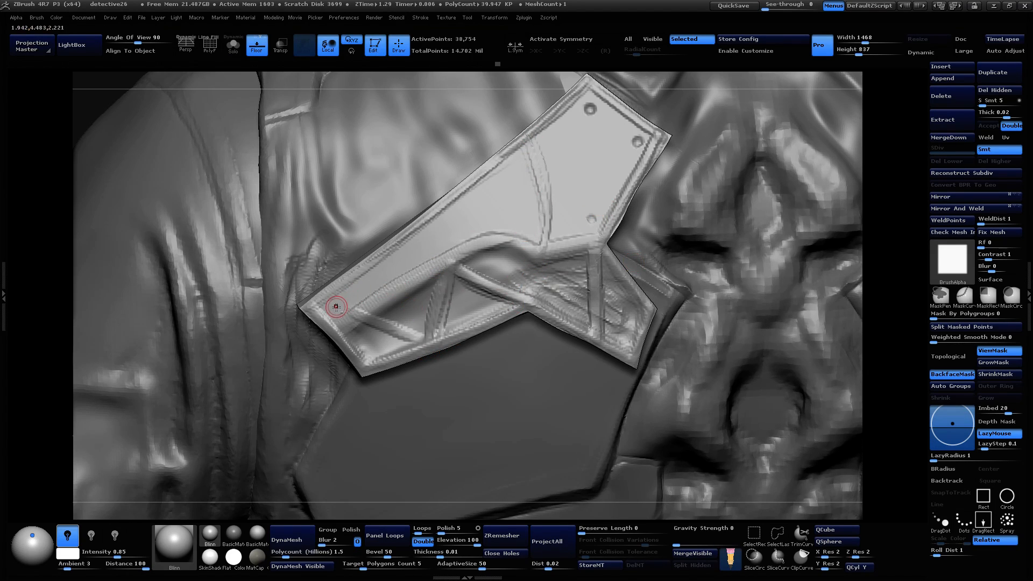
left_click_drag(848, 281, 812, 289)
Step: Layer clay strokes over the short arm's recess around its vertical strut
left_click_drag(525, 282, 578, 317)
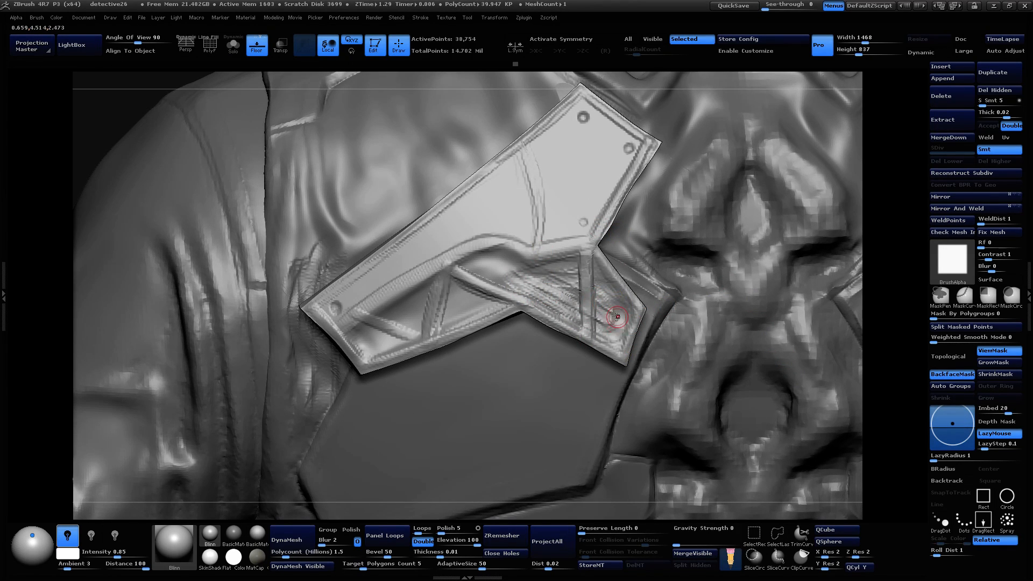
key("space")
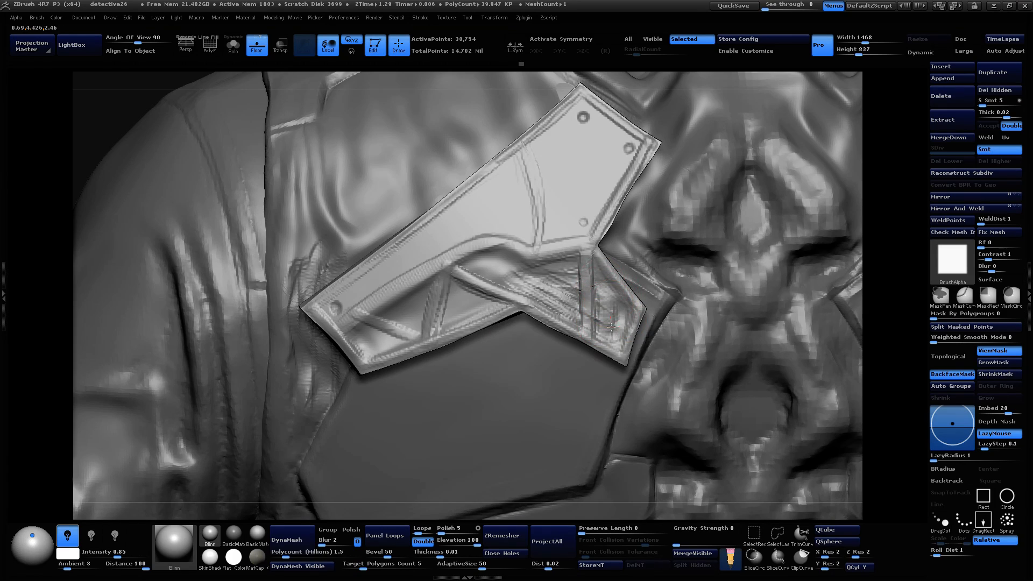
left_click_drag(868, 275, 837, 236, "alt")
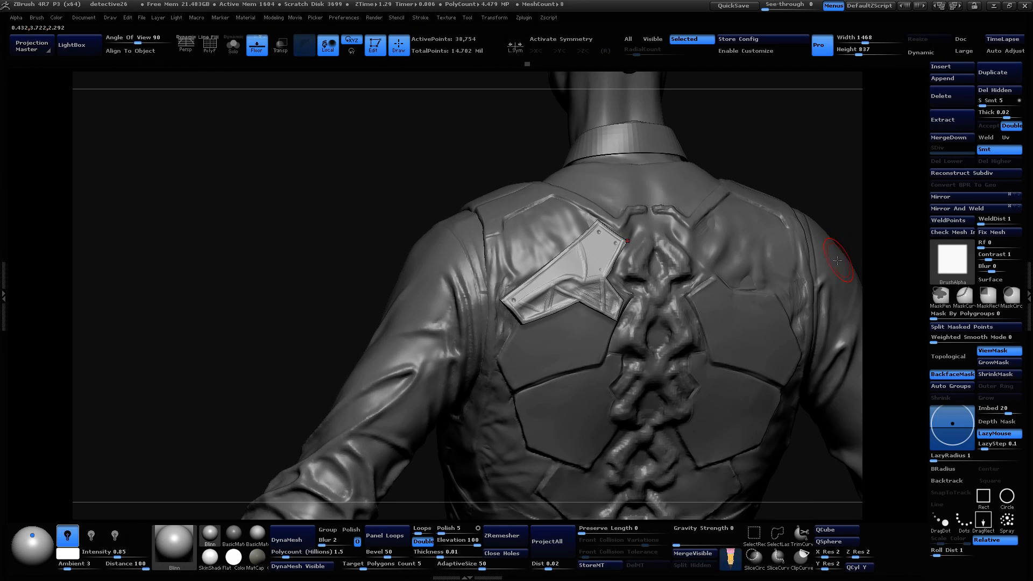
left_click_drag(838, 177, 832, 266, "alt")
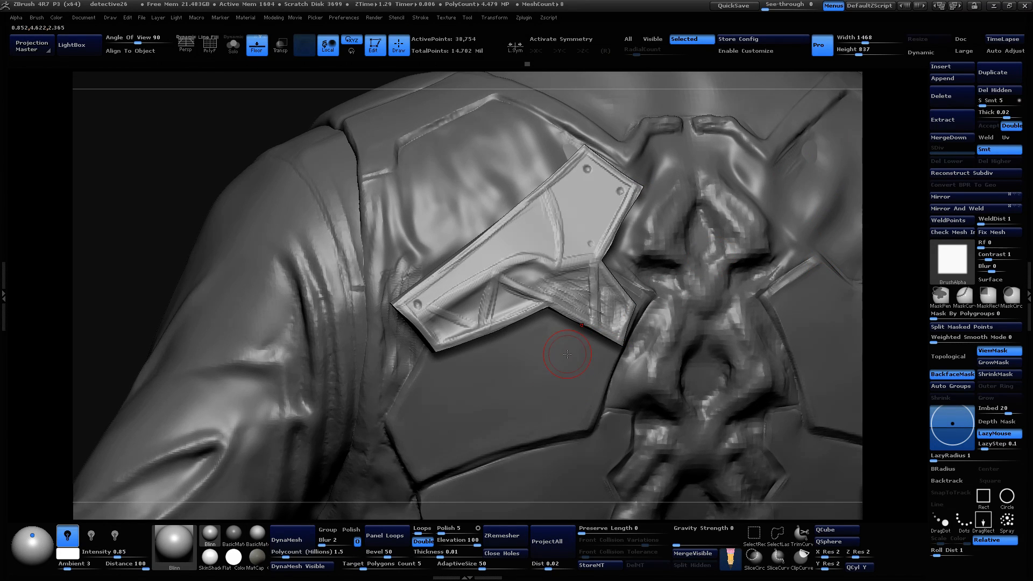
Step: Sharpen the curved band across the upper panel and add small rivets along both sides of it
left_click_drag(879, 262, 869, 280, "alt")
left_click_drag(522, 145, 520, 237)
left_click_drag(896, 201, 869, 207)
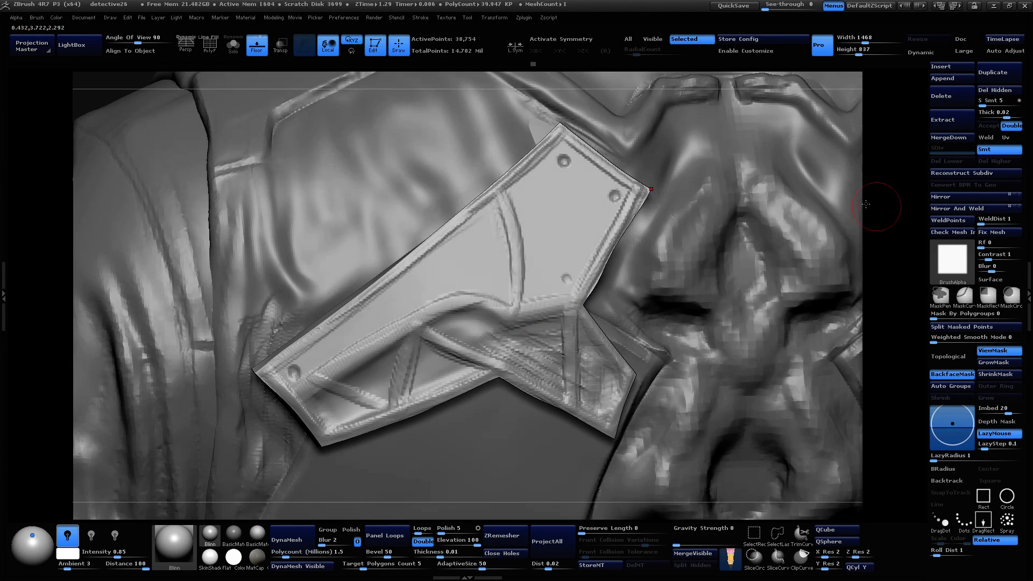
key("space")
left_click_drag(709, 178, 691, 176)
left_click_drag(873, 290, 869, 220, "alt")
left_click_drag(869, 231, 878, 269)
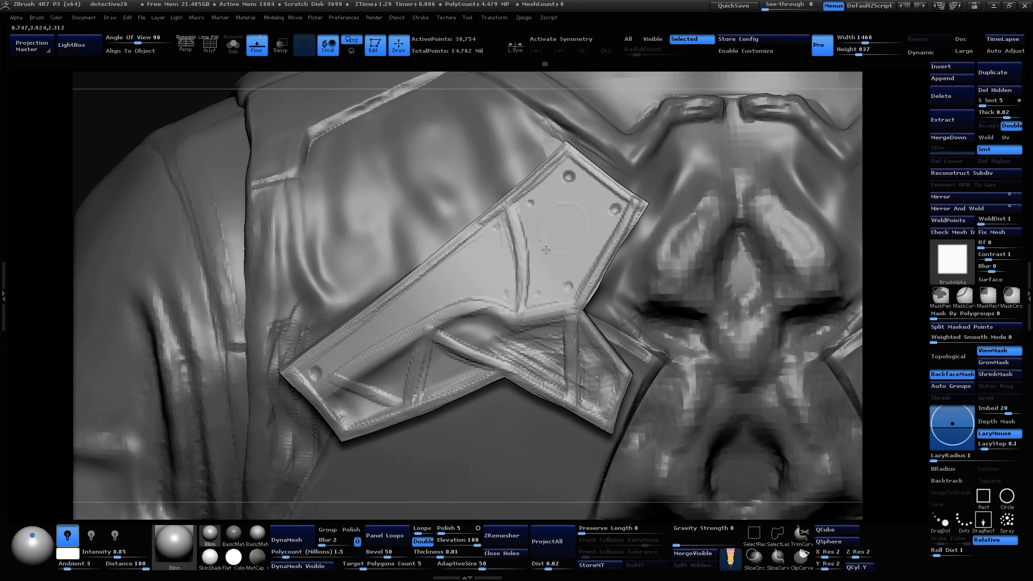
Step: Try to sculpt a raised centre inside the ring between the upper panel's rivets, and undo the ring detail
key("space")
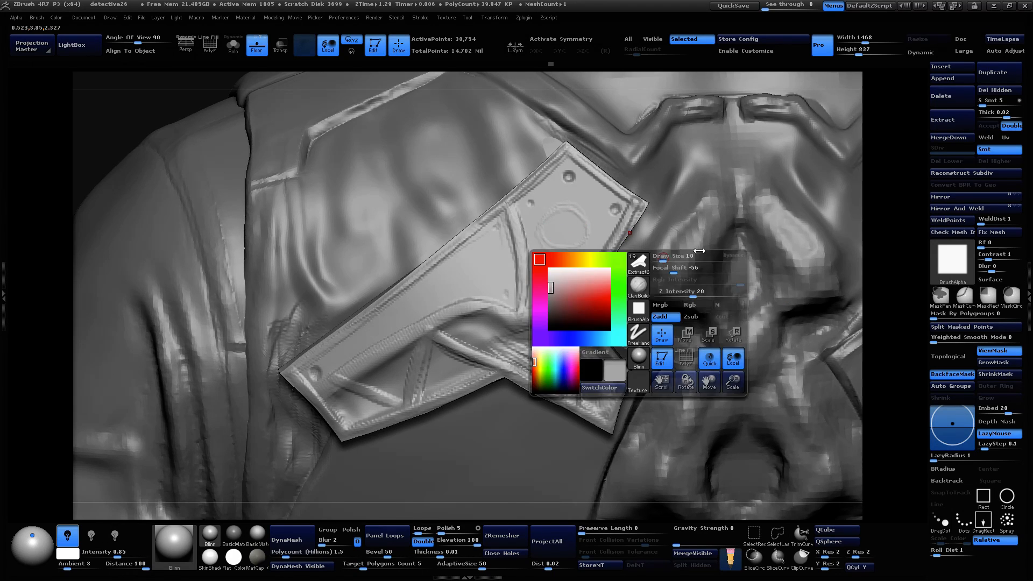
left_click_drag(659, 256, 674, 255)
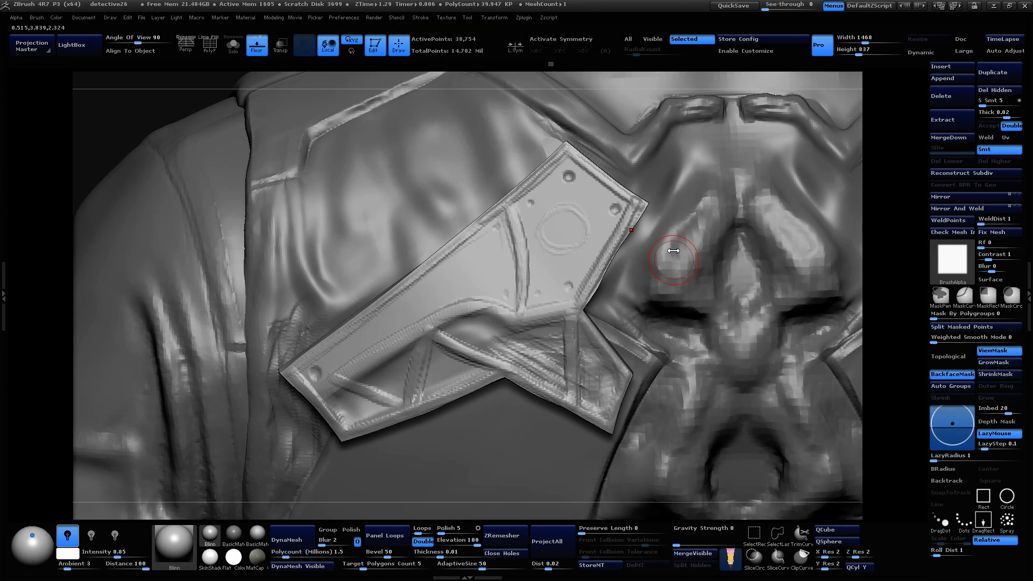
mouse_move(571, 215)
left_mouse_down()
mouse_move(567, 244)
mouse_move(589, 228)
left_mouse_up()
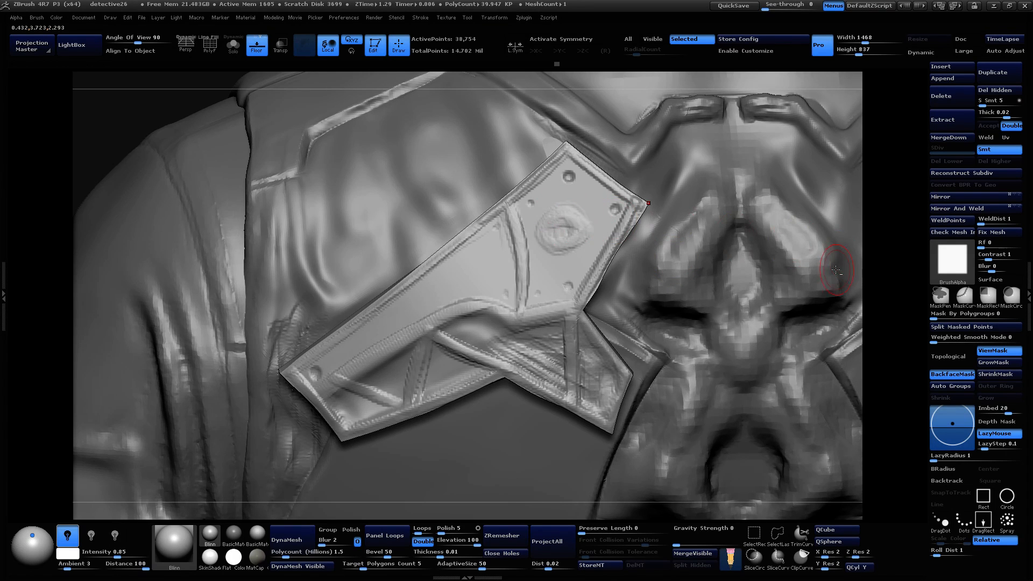
key("ctrl+z")
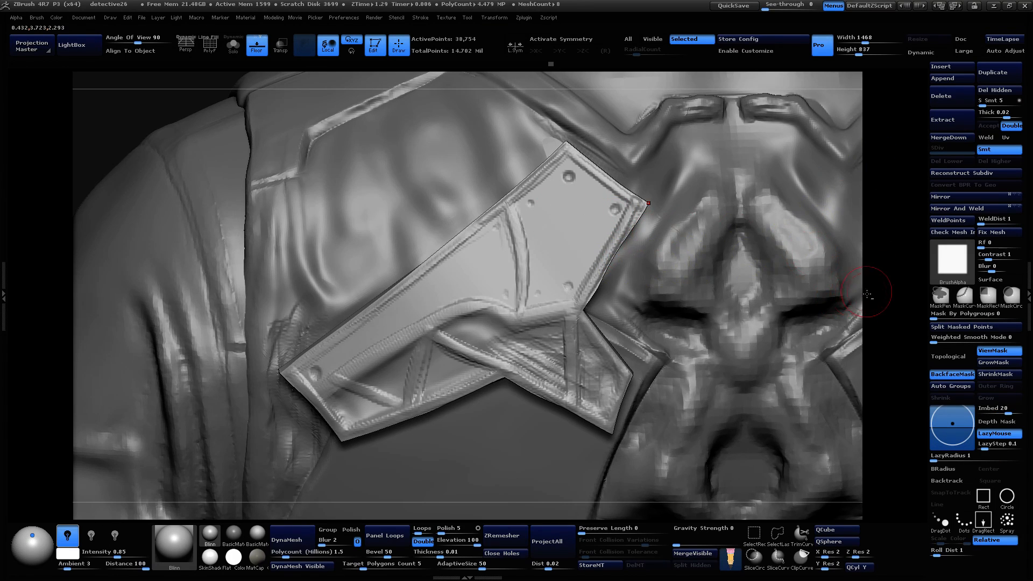
left_click_drag(867, 294, 854, 283, "alt")
left_click_drag(879, 227, 780, 380, "alt")
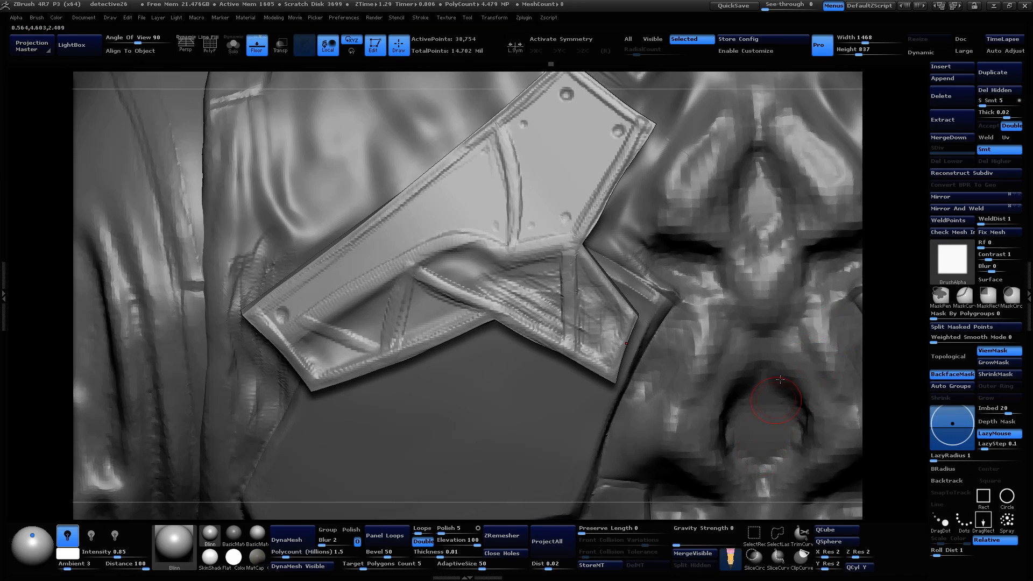
mouse_move(880, 223)
left_mouse_down()
mouse_move(885, 200)
mouse_move(880, 219)
left_mouse_up()
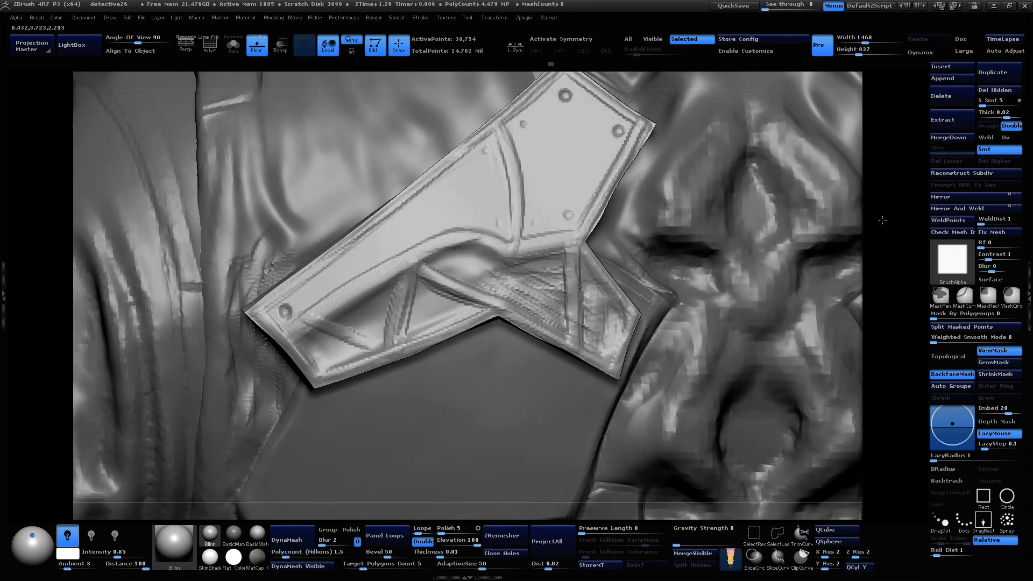
key("space")
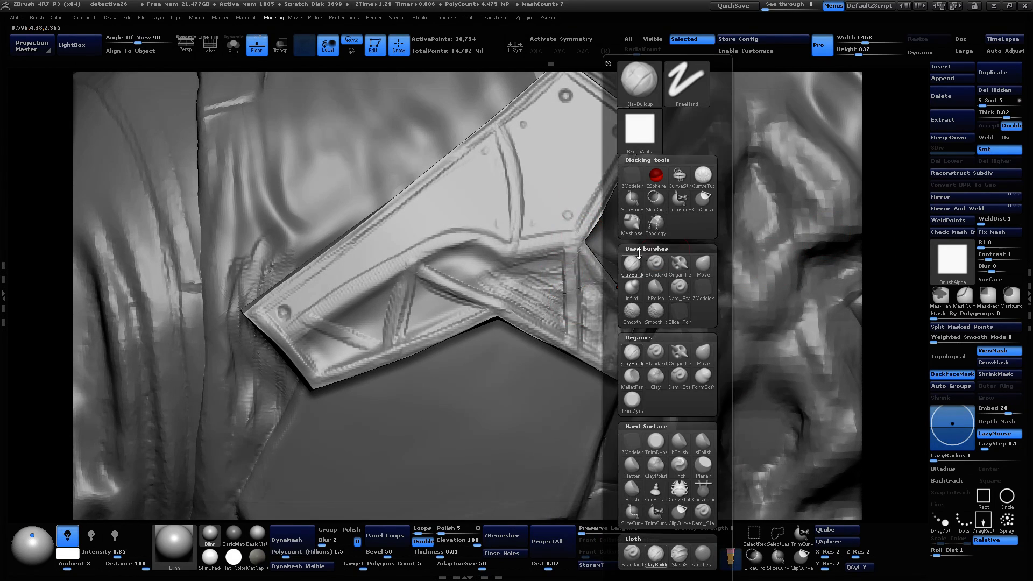
left_click(695, 354)
mouse_move(879, 278)
left_mouse_down("alt")
mouse_move(881, 240)
mouse_move(920, 247)
mouse_move(848, 250)
mouse_move(883, 245)
left_mouse_up("alt")
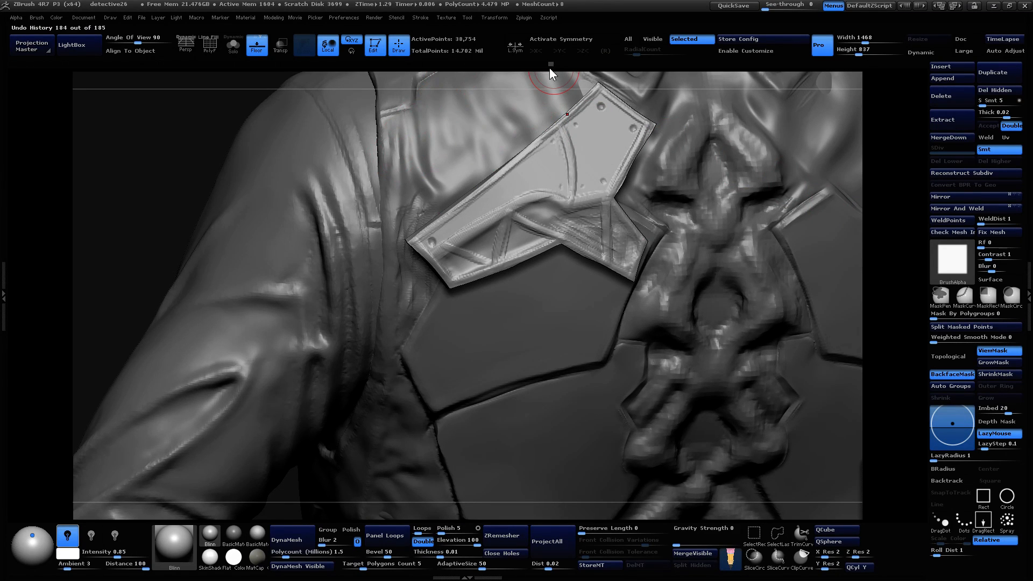
mouse_move(550, 64)
left_mouse_down()
mouse_move(41, 113)
mouse_move(57, 108)
left_mouse_up()
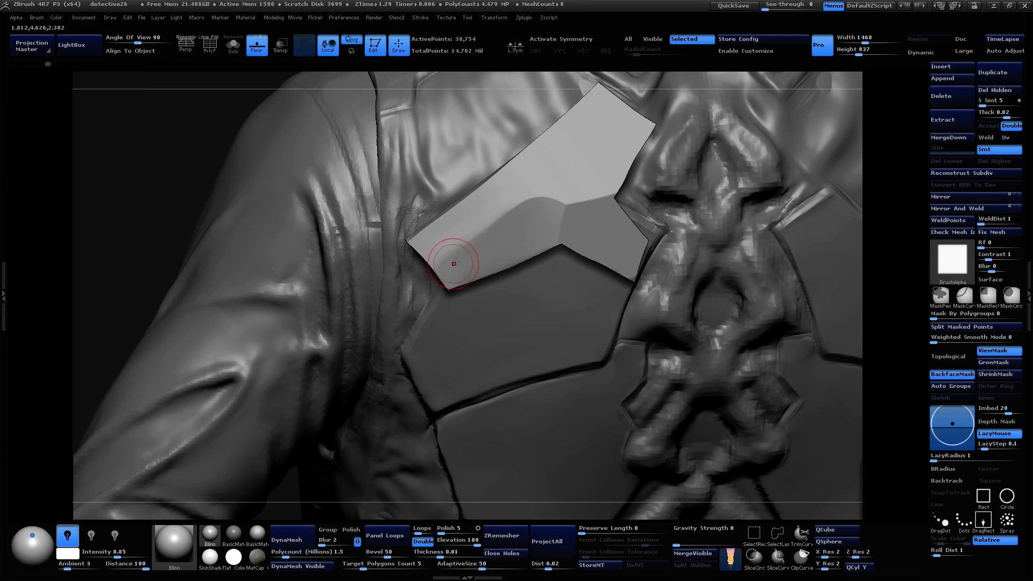
key("b")
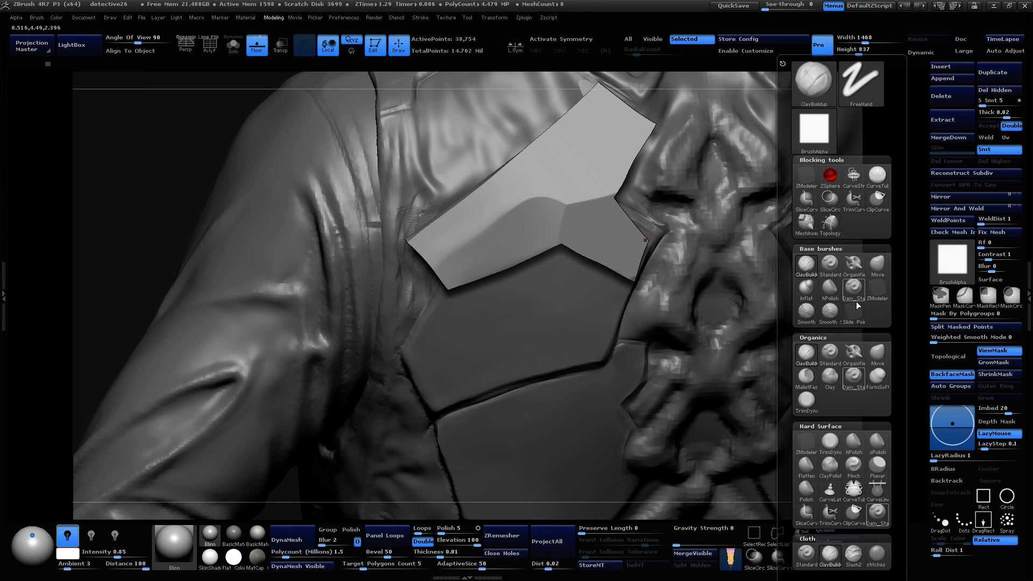
left_click(838, 270)
left_click(832, 286)
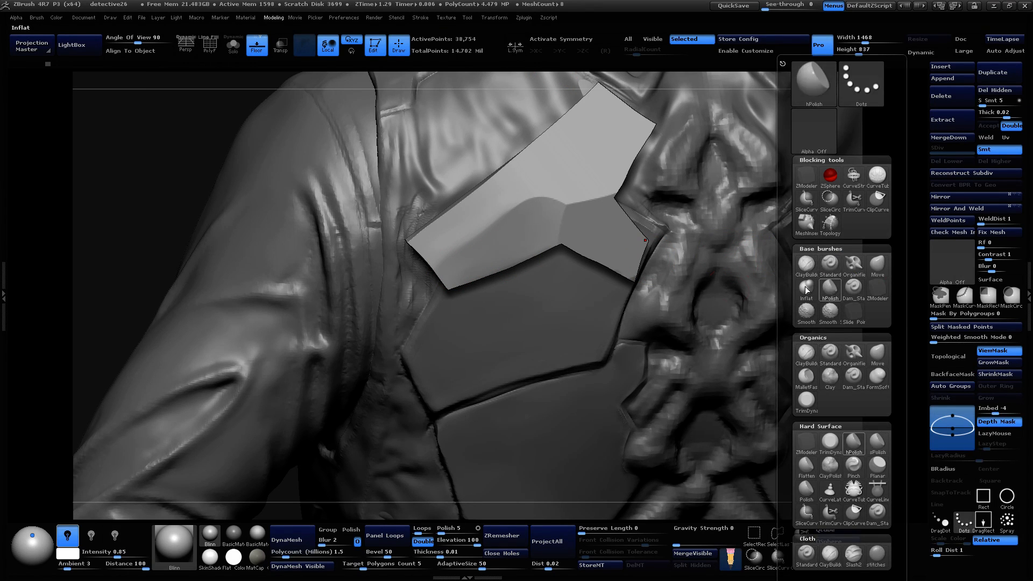
left_click(497, 235)
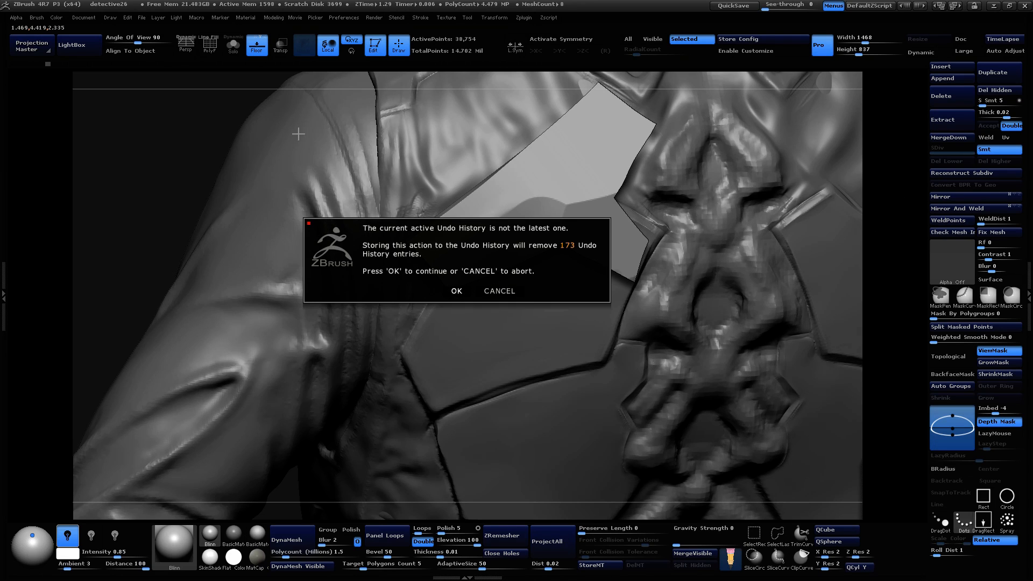
left_click(505, 291)
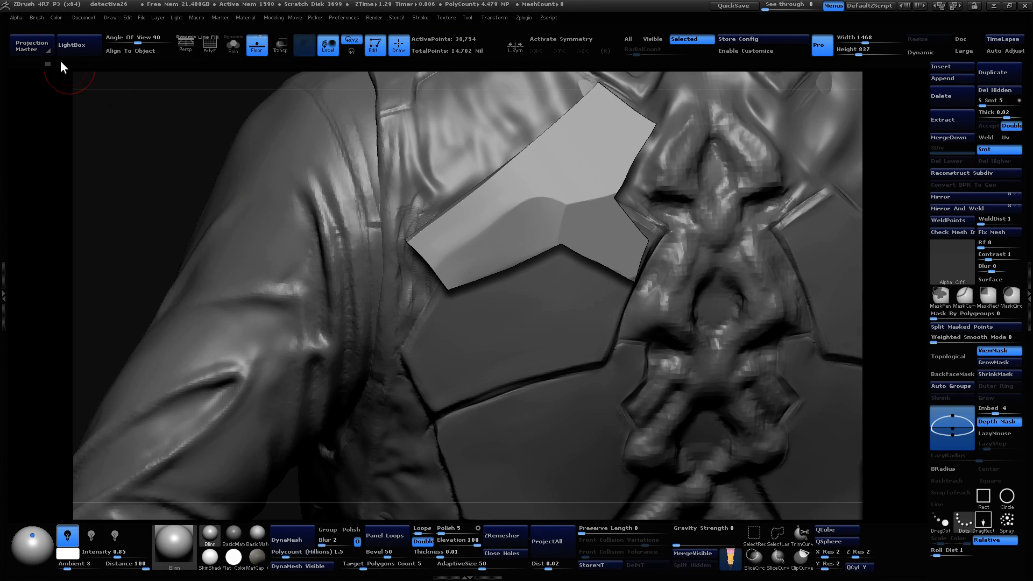
left_click_drag(74, 70, 702, 80)
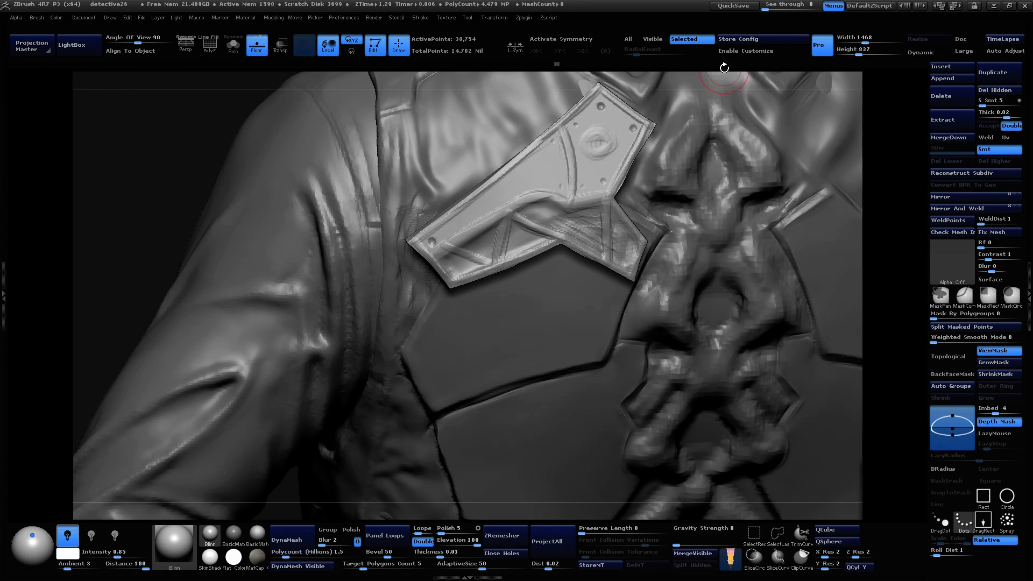
Step: Duplicate the Extract6 plate without its ring detail and rewind the copy's undo history to the plain, undetailed shape
left_click(1023, 280)
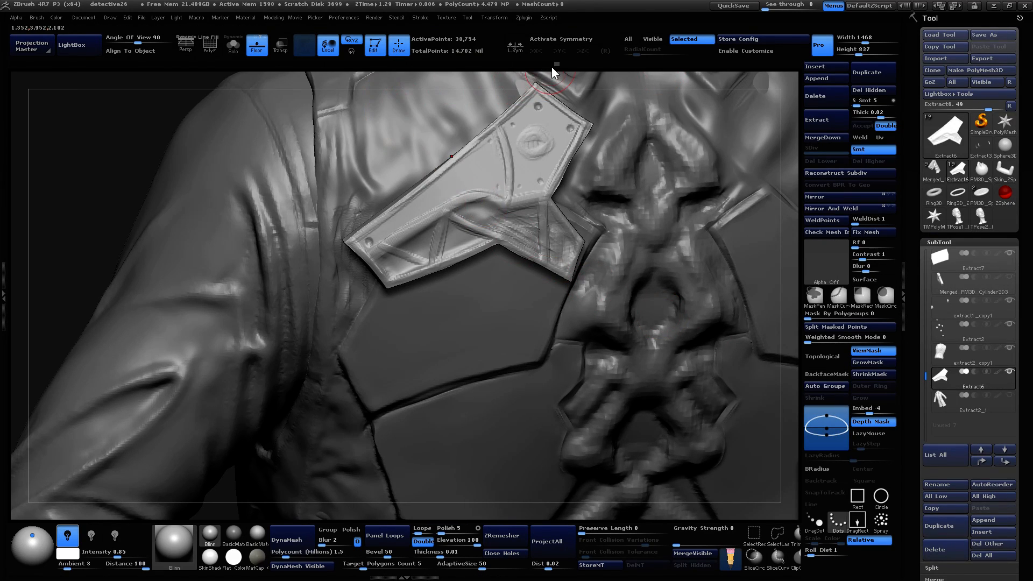
left_click_drag(555, 63, 543, 66)
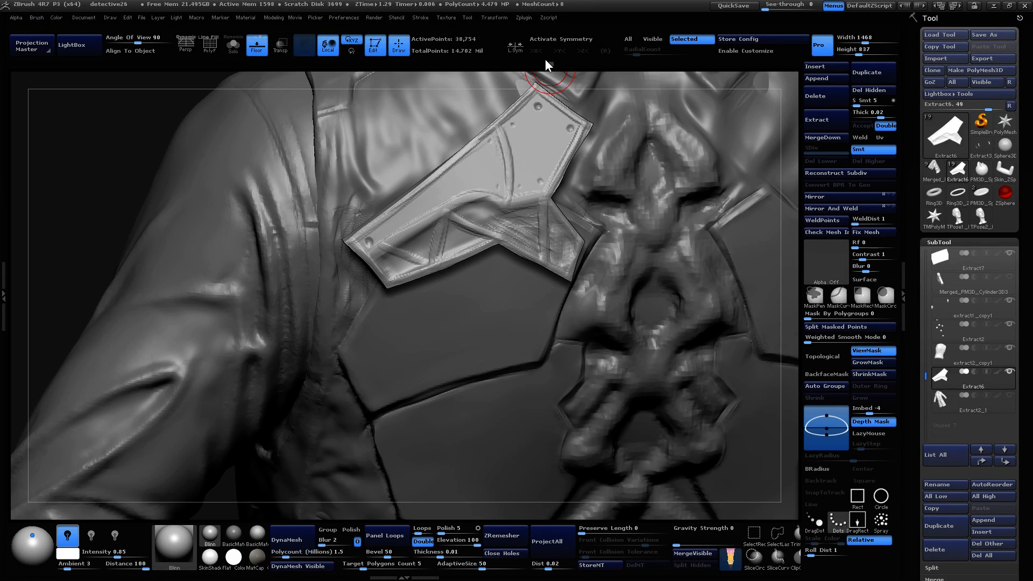
left_click(939, 525)
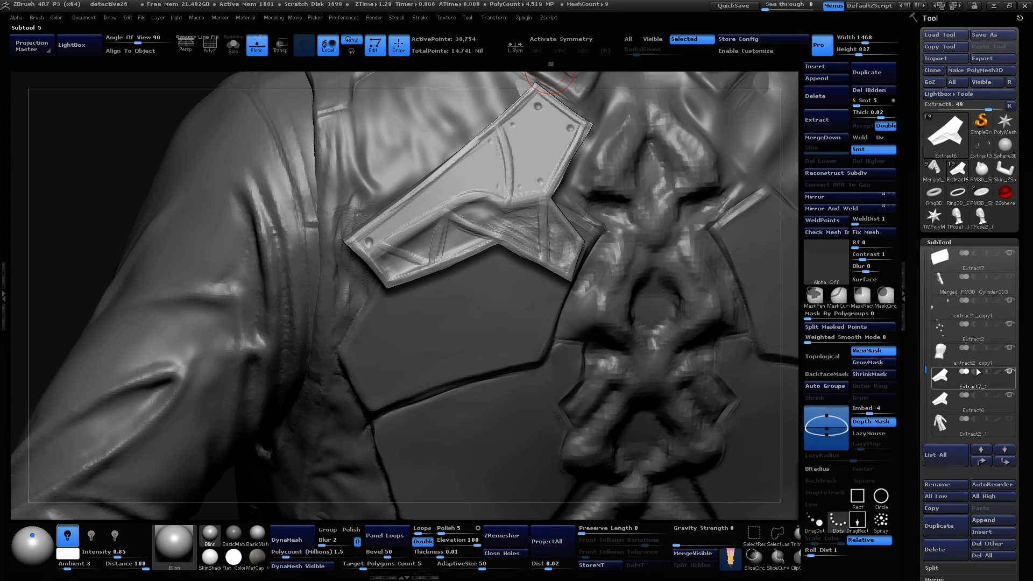
left_click_drag(550, 64, 65, 116)
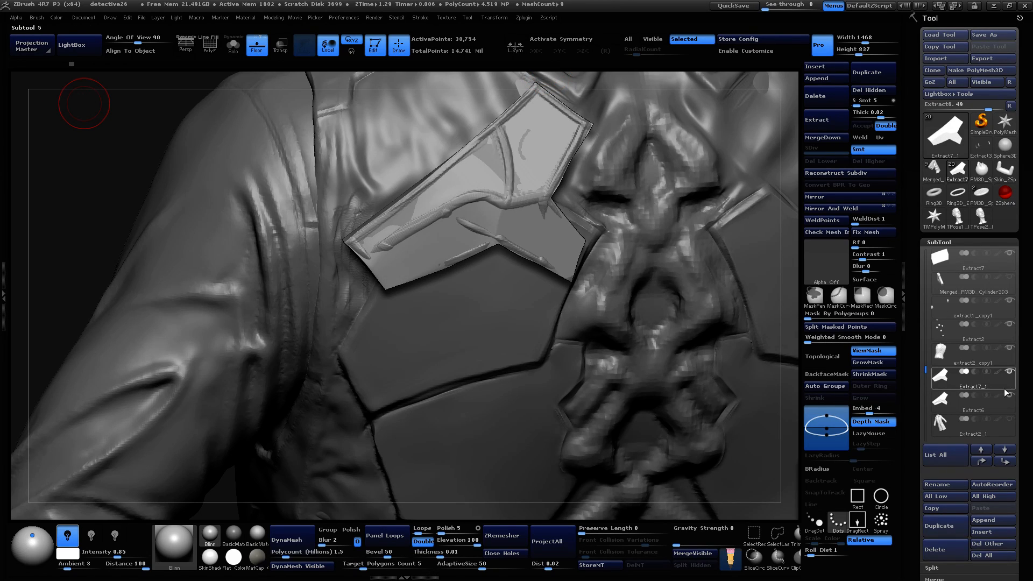
left_click(957, 370)
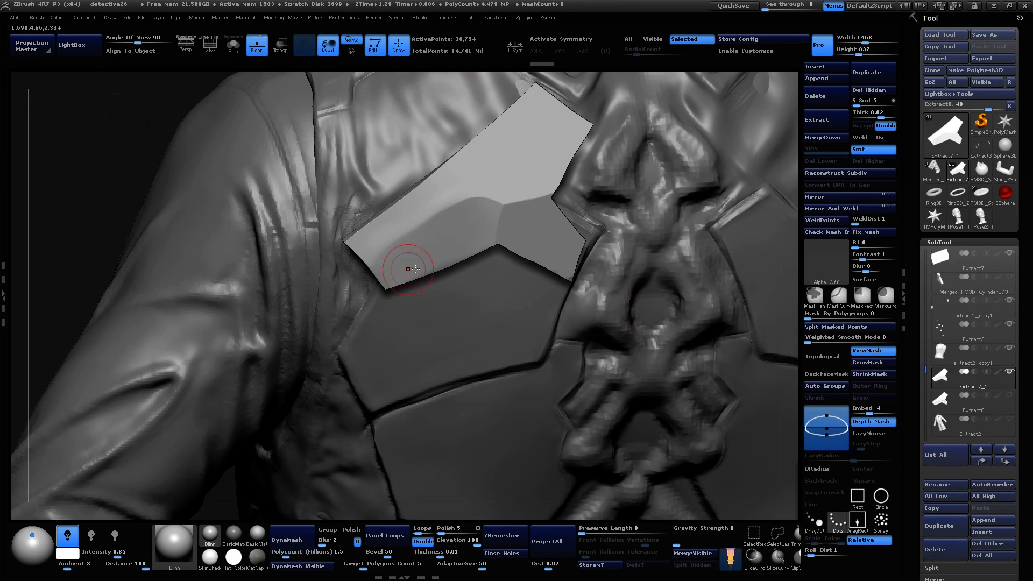
Step: Flatten the lower facet of the plain copy's long arm with the hPolish brush
key("space")
left_click(434, 292)
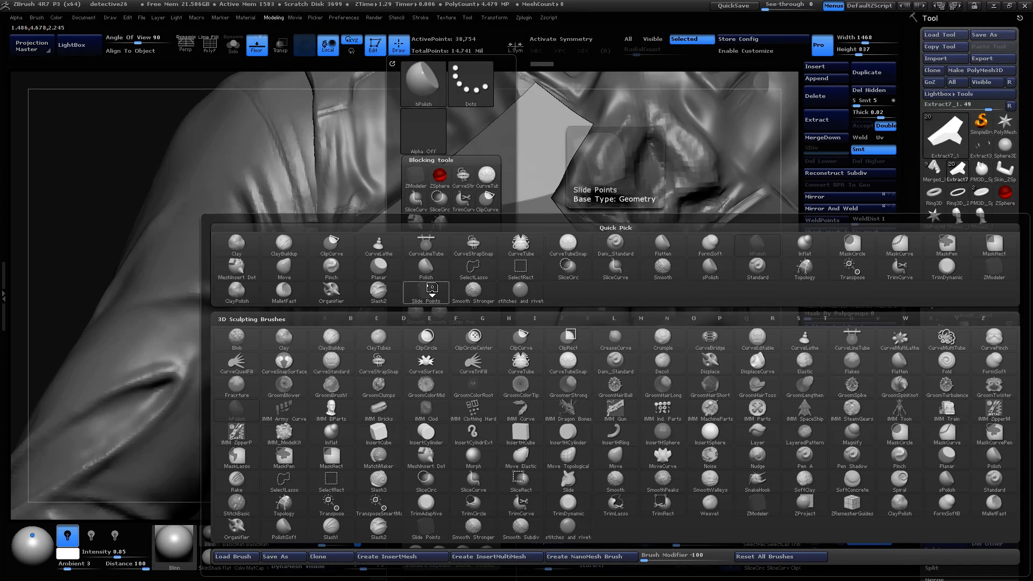
left_click(432, 289)
key("space")
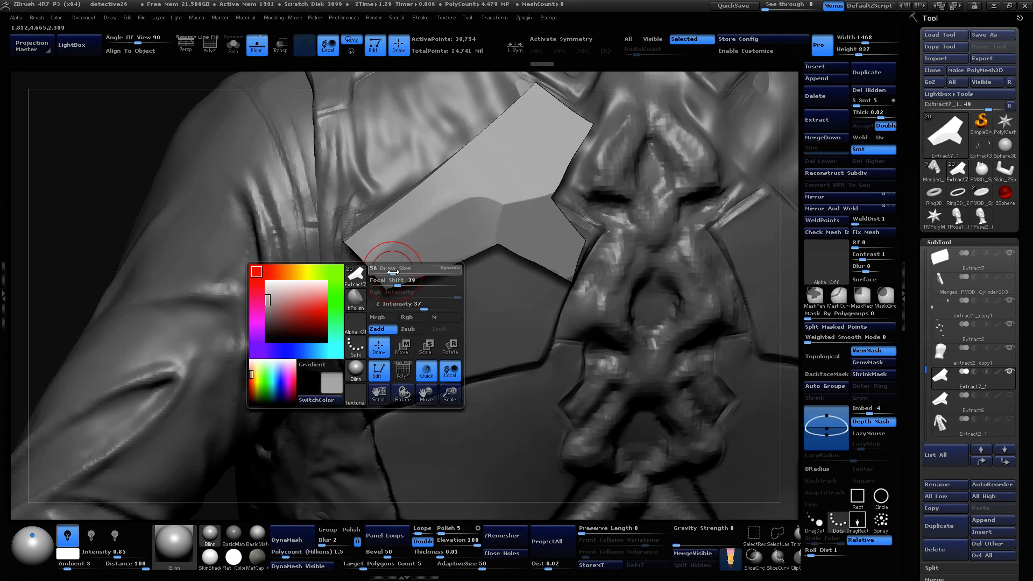
left_click_drag(450, 181, 428, 243)
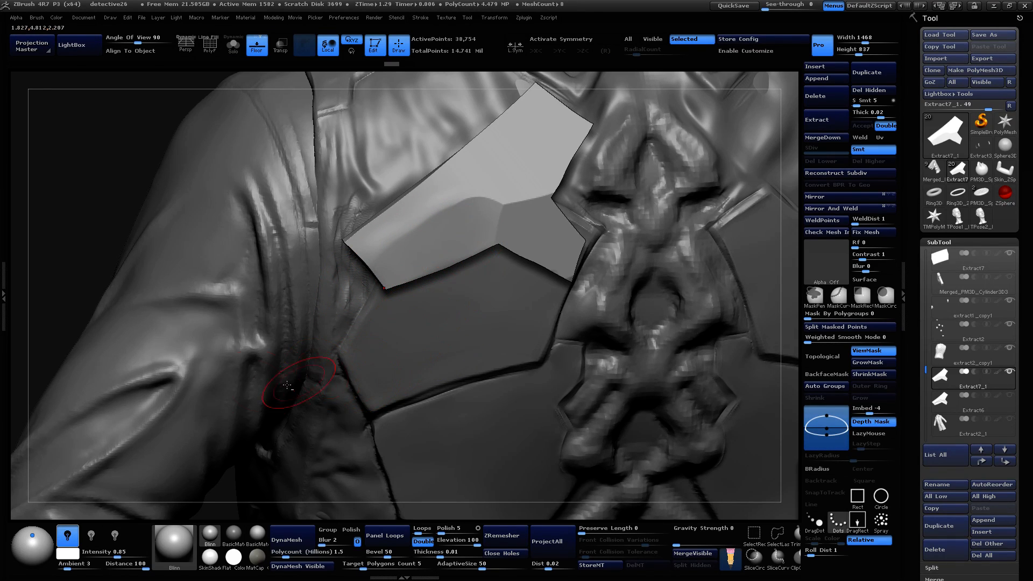
left_click_drag(122, 235, 131, 269, "alt")
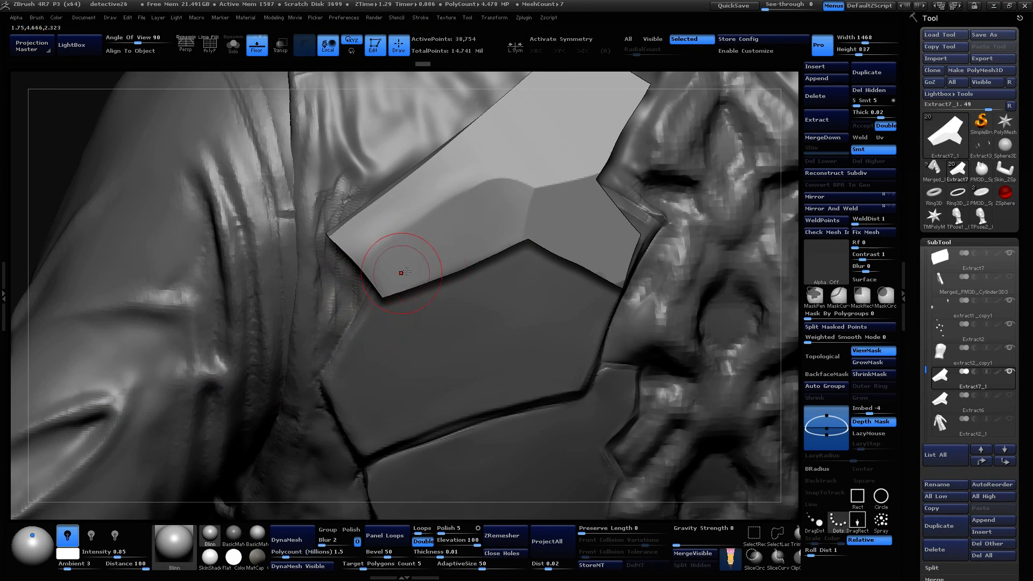
left_click_drag(445, 231, 382, 261)
left_click_drag(483, 205, 385, 253)
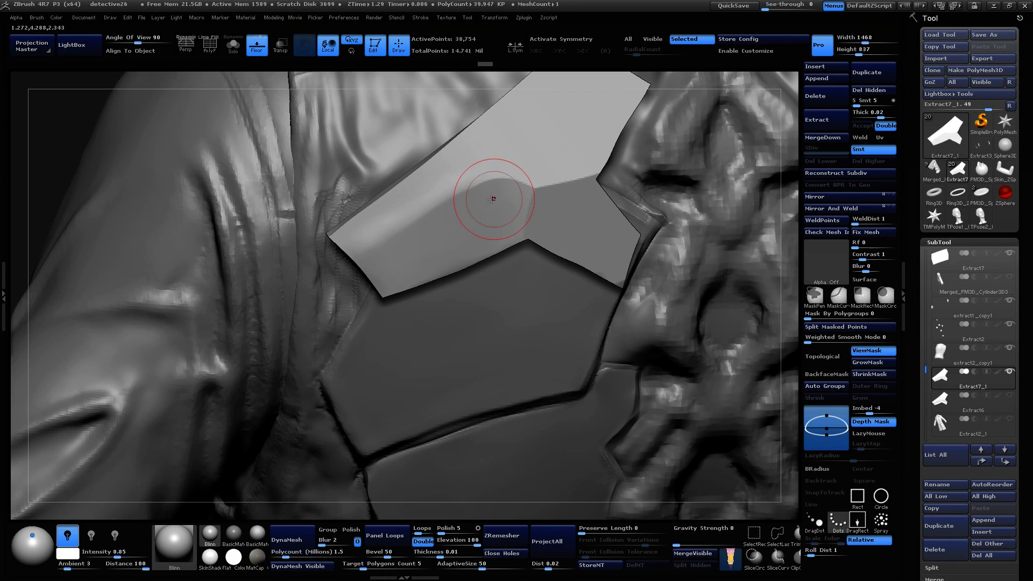
Step: Continue flattening the facets of the plain copy's long arm and upper body with the hPolish brush
mouse_move(789, 188)
left_mouse_down()
mouse_move(807, 163)
mouse_move(799, 171)
left_mouse_up()
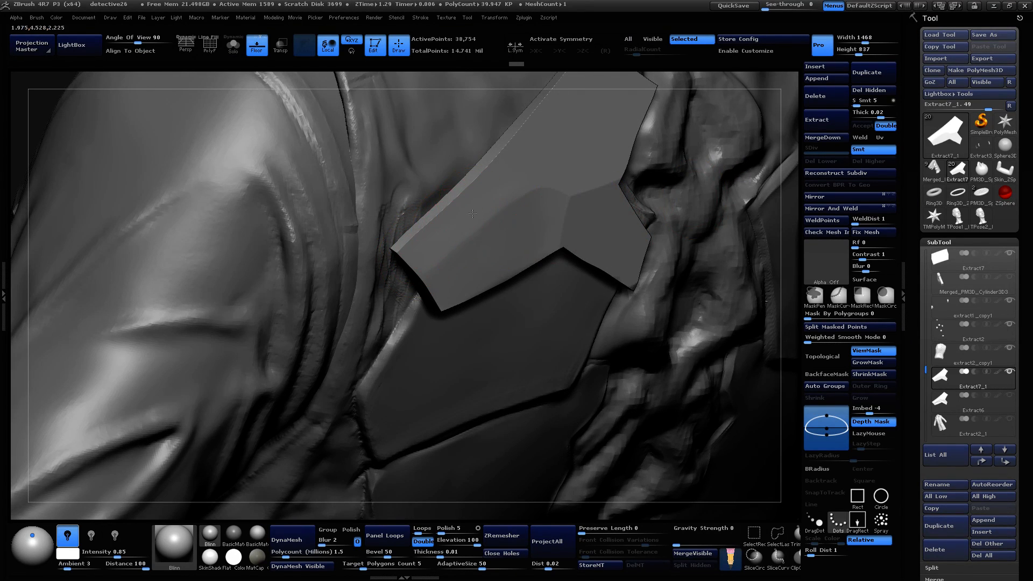
left_click_drag(784, 207, 668, 156)
key("space")
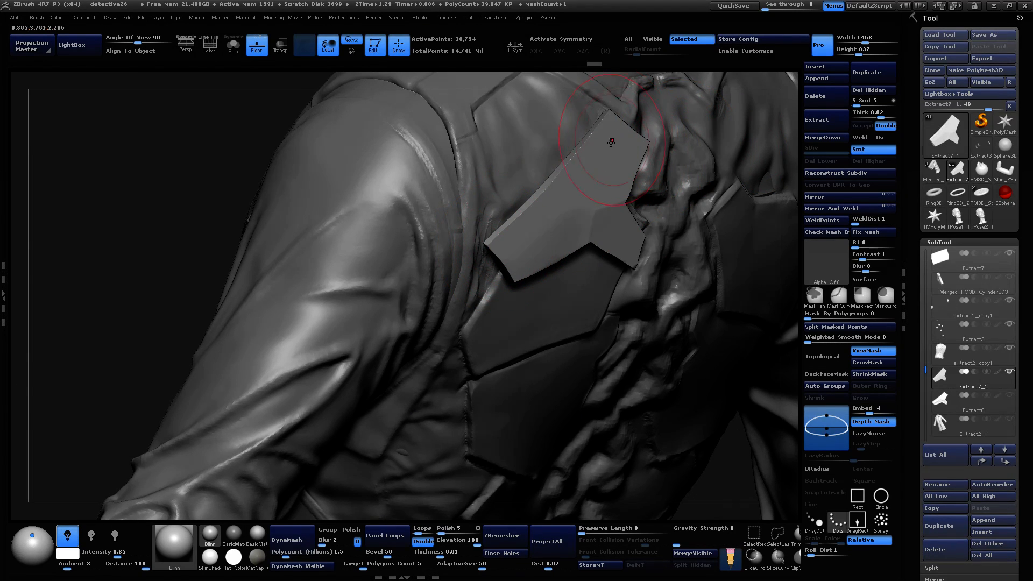
mouse_move(791, 213)
left_mouse_down()
mouse_move(779, 199)
mouse_move(514, 235)
mouse_move(579, 210)
mouse_move(486, 251)
left_mouse_up()
key("space")
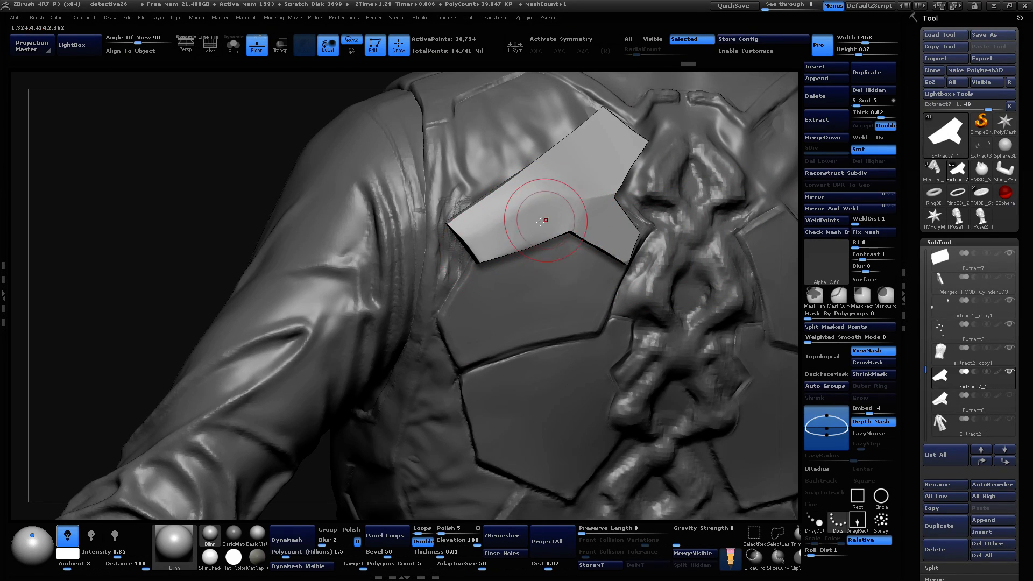
mouse_move(795, 236)
left_mouse_down()
mouse_move(783, 221)
mouse_move(793, 244)
mouse_move(782, 212)
mouse_move(768, 318)
left_mouse_up()
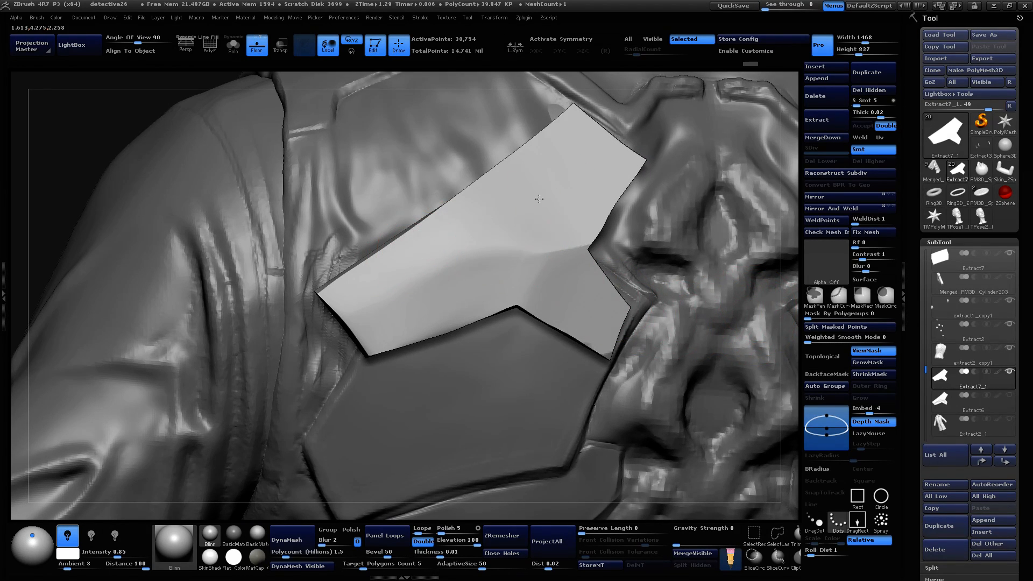
Step: Clip the plain plate's outer surface flat with a straight clip line drawn along its profile in an edge-on view
left_click(826, 264)
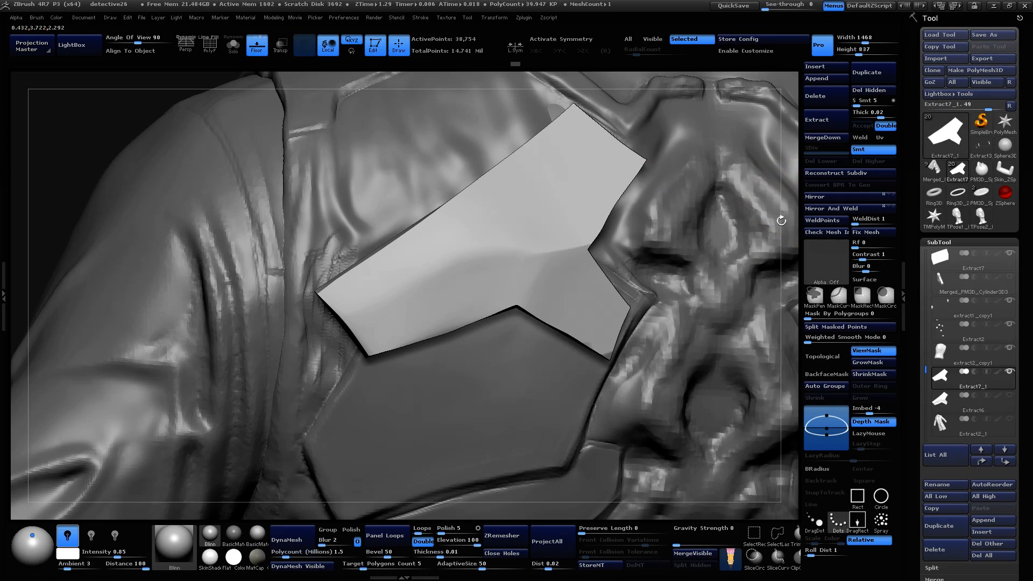
left_click_drag(783, 209, 742, 241)
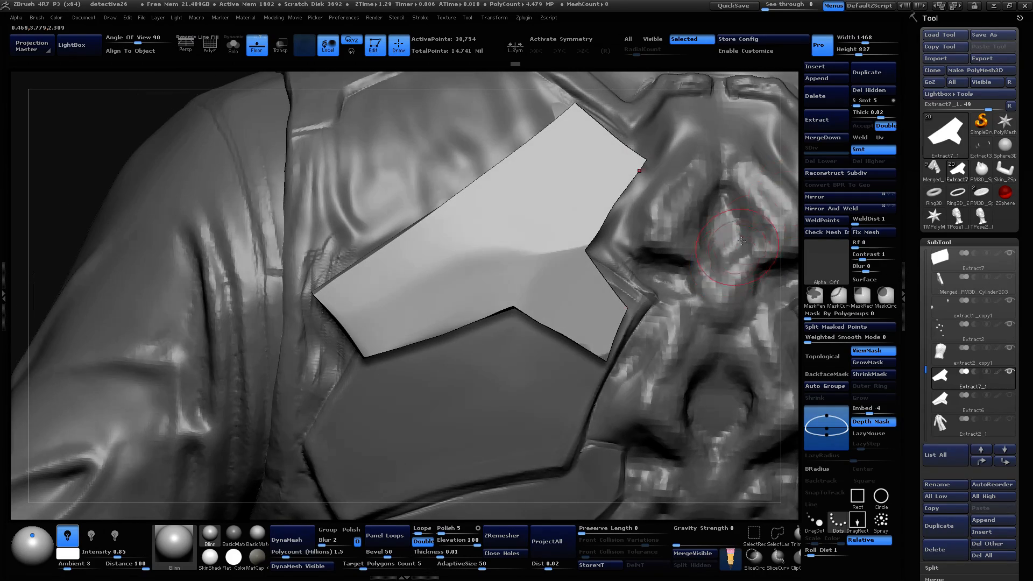
mouse_move(789, 338)
left_mouse_down()
mouse_move(785, 232)
mouse_move(809, 226)
mouse_move(773, 224)
left_mouse_up()
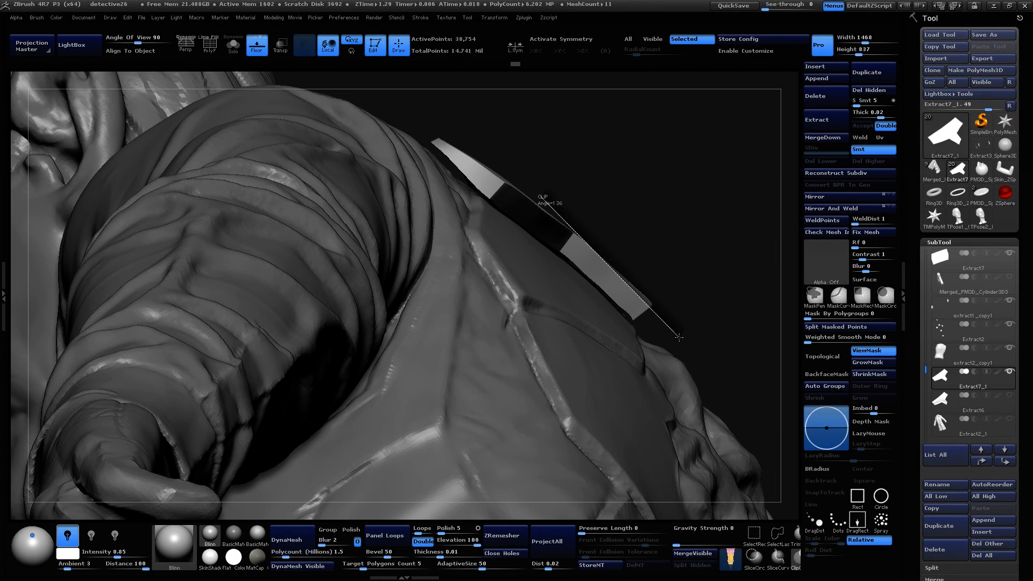
left_click_drag(679, 341, 679, 341, "ctrl+shift")
left_click_drag(708, 219, 563, 261)
left_click_drag(775, 247, 611, 275)
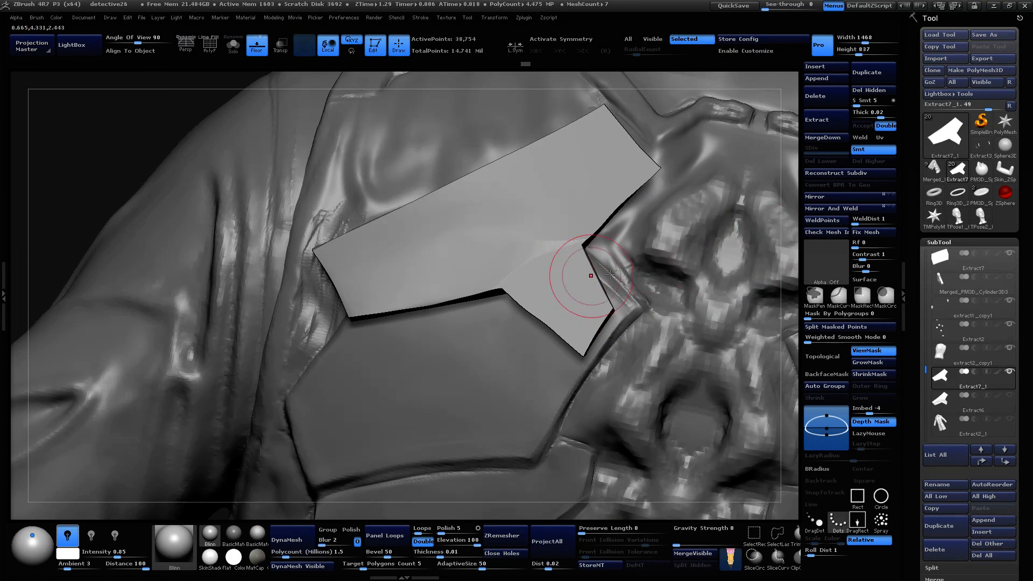
Step: Adjust the hPolish draw size and polish a curved facet edge across the plate where its two arms meet
mouse_move(1012, 398)
left_click(1010, 396)
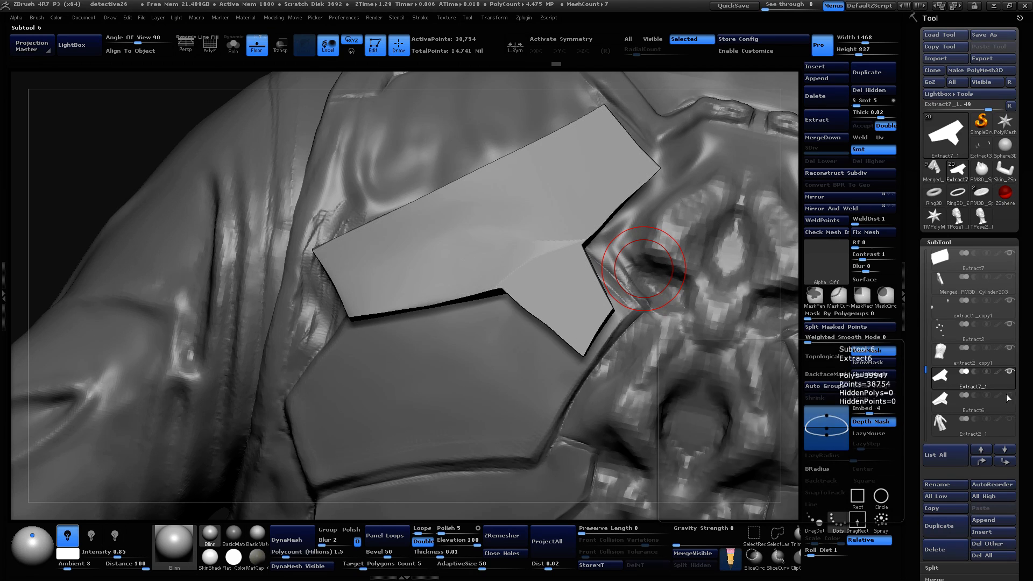
key("space")
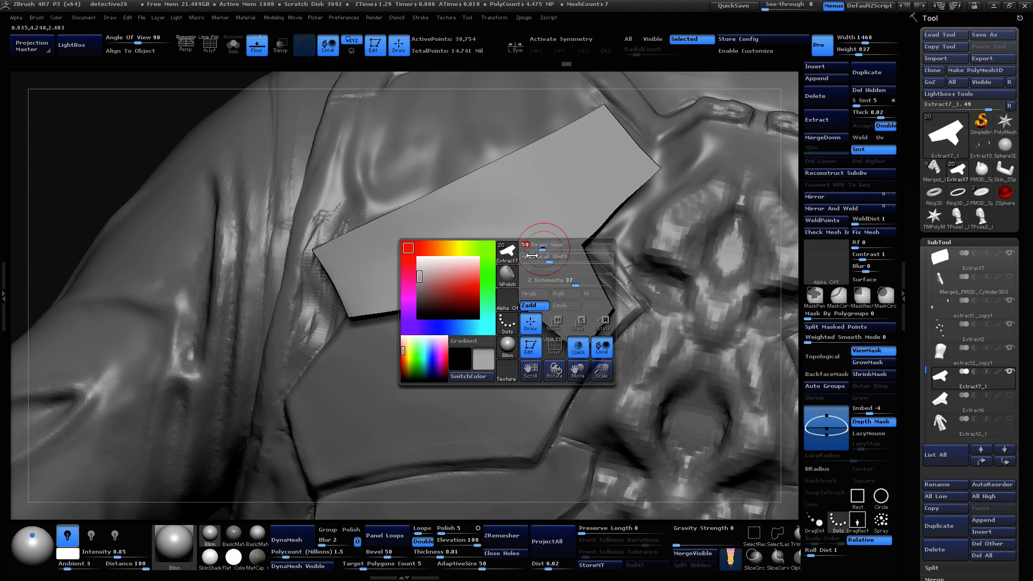
left_click_drag(553, 248, 559, 263)
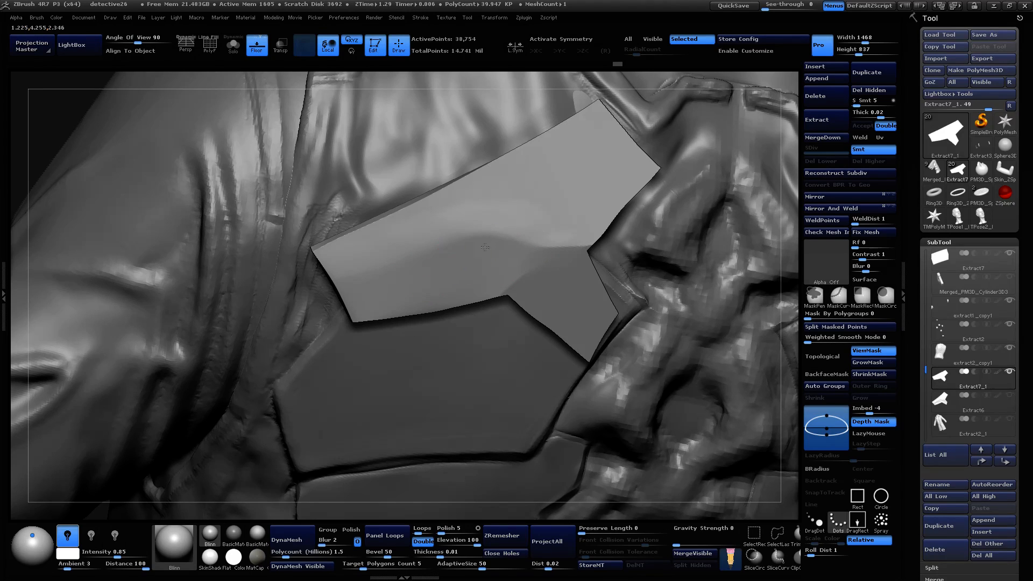
key("f")
left_click_drag(786, 326, 595, 306)
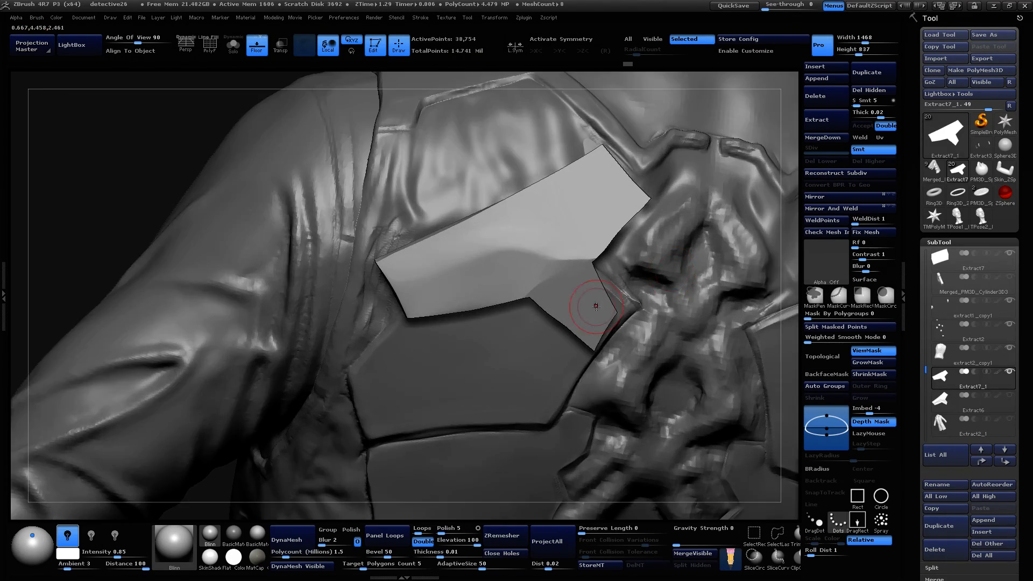
Step: Test-hide the plate's middle polygroup, restore the full plate, and turn on the PolyFrame display
left_click(571, 252, "ctrl+shift")
left_click(571, 255, "ctrl+shift")
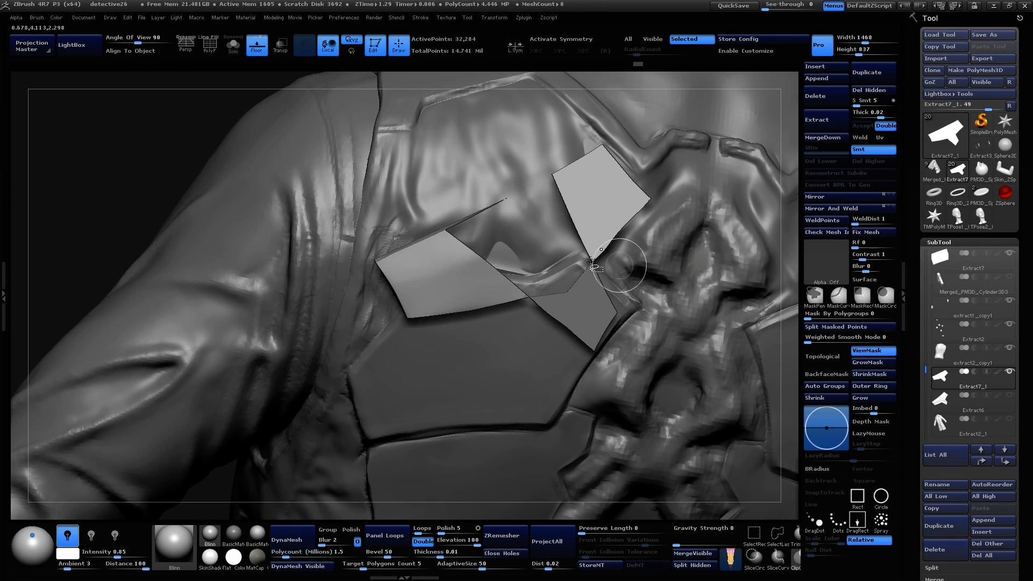
left_click(157, 151, "ctrl+shift")
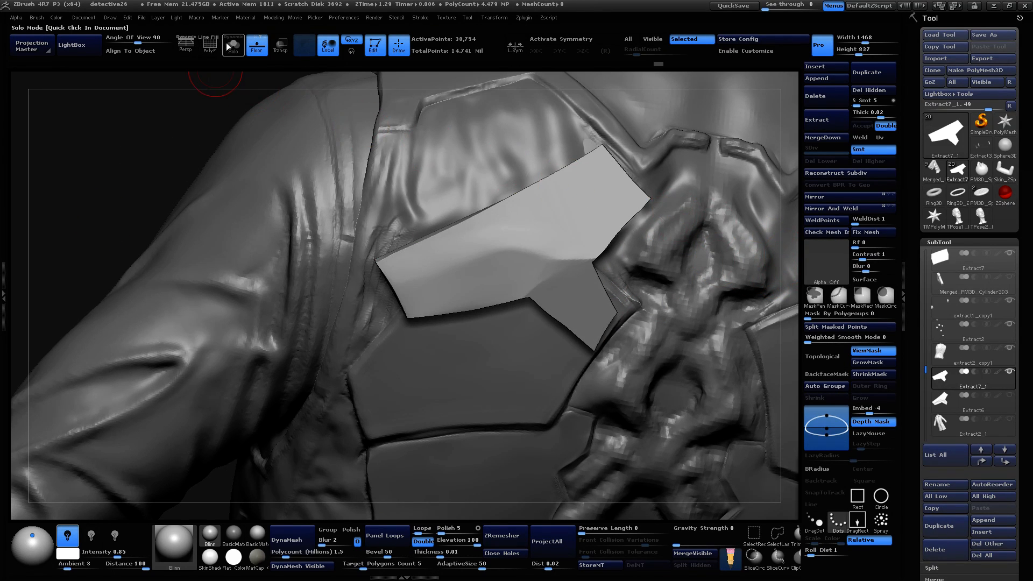
left_click(211, 46)
key("f")
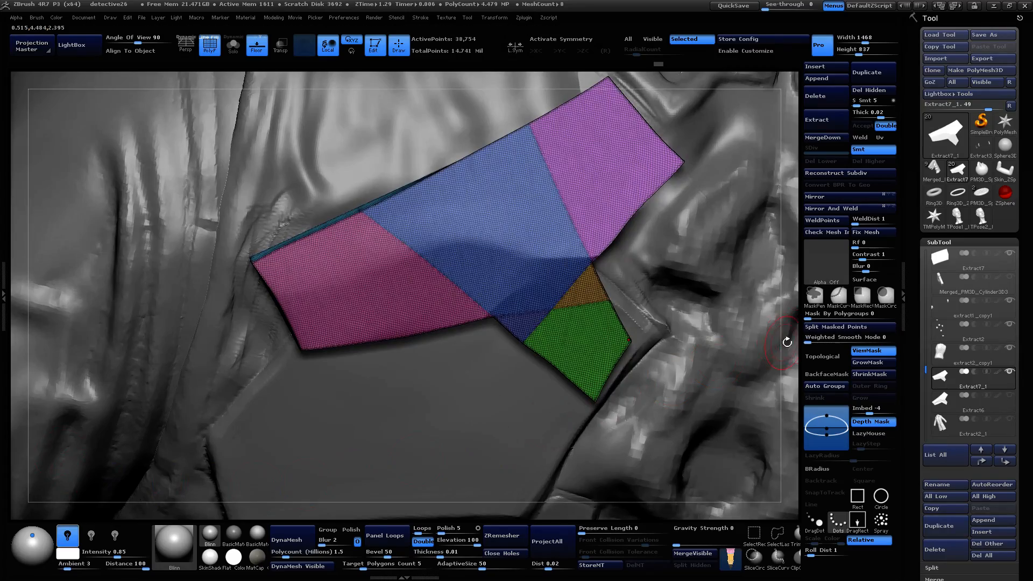
mouse_move(784, 339)
left_mouse_down()
mouse_move(812, 344)
mouse_move(805, 318)
mouse_move(760, 330)
mouse_move(787, 329)
left_mouse_up()
Step: Keep only the polygroups of the plate's outer face visible and delete the hidden side and back geometry
left_click(382, 295, "ctrl+shift")
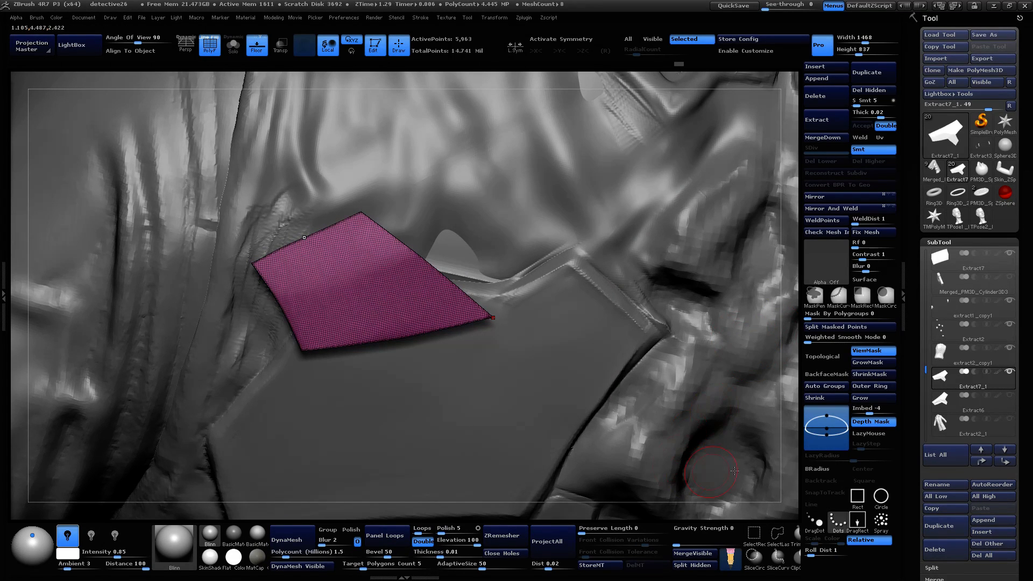
left_click(673, 387, "ctrl+shift")
left_click(588, 231, "ctrl+alt+shift")
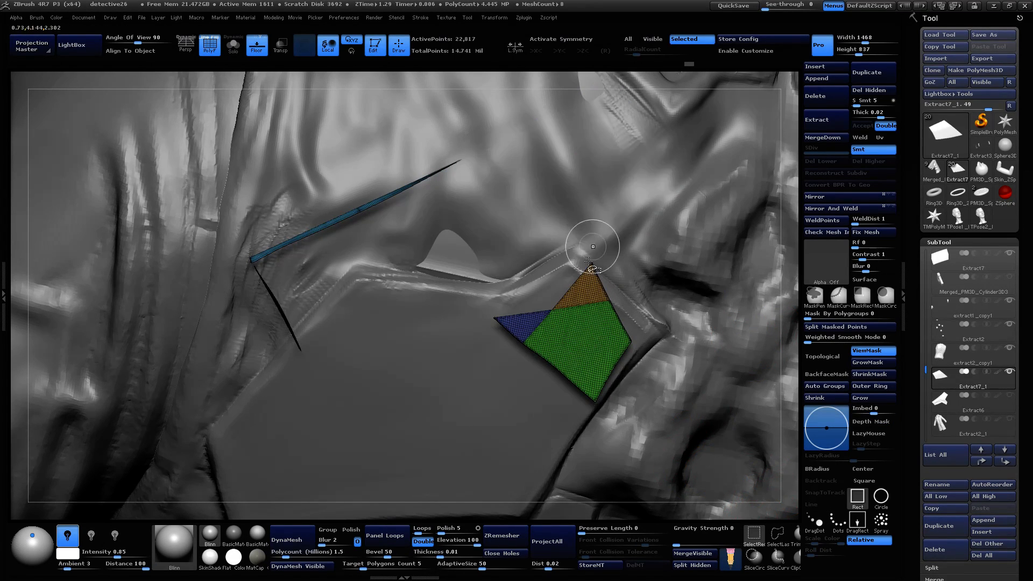
left_click(589, 291, "ctrl+alt+shift")
left_click(589, 338, "ctrl+alt+shift")
left_click(762, 344, "ctrl+shift")
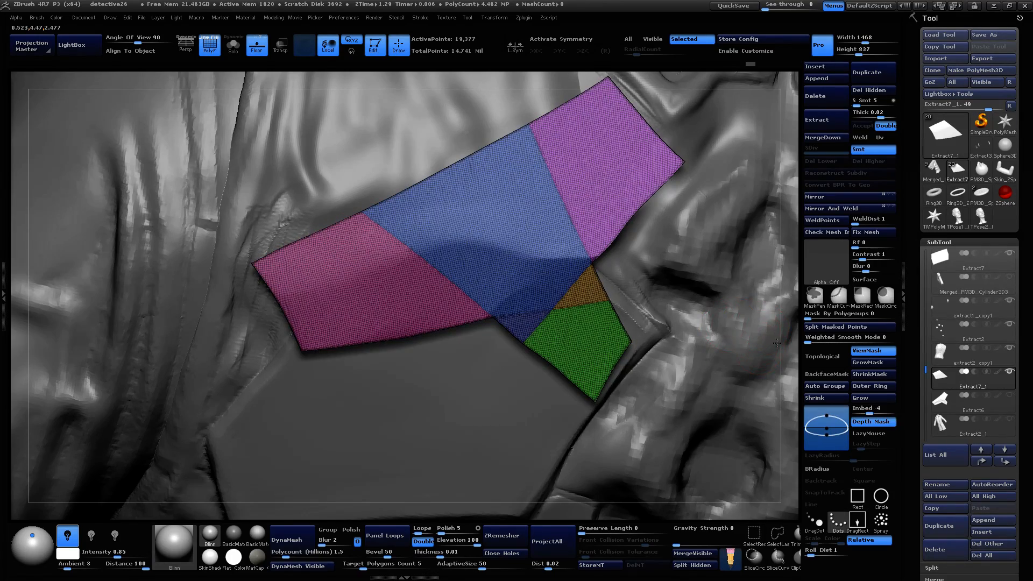
mouse_move(806, 276)
left_mouse_down()
mouse_move(775, 364)
mouse_move(772, 323)
mouse_move(814, 251)
left_mouse_up()
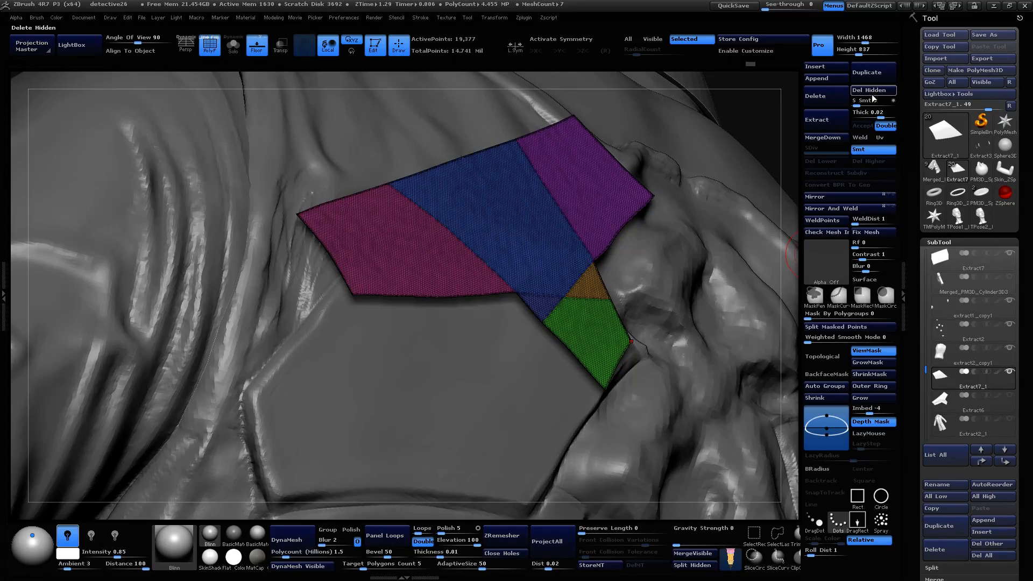
left_click_drag(801, 280, 606, 358)
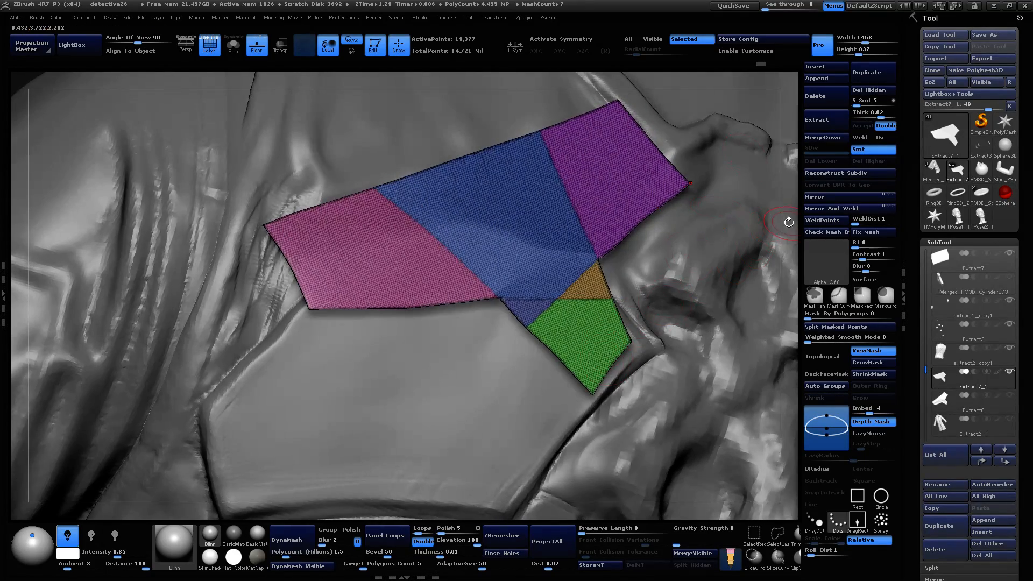
Step: Merge the plate's remaining outer face into a single polygroup and choose the SliceCurve brush
left_click_drag(789, 221, 773, 241)
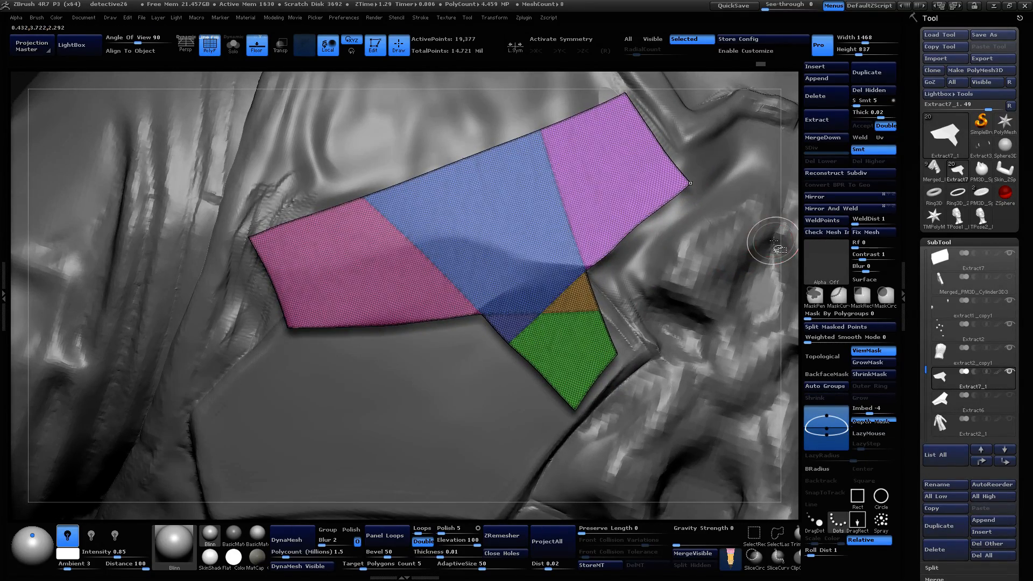
key("ctrl+w")
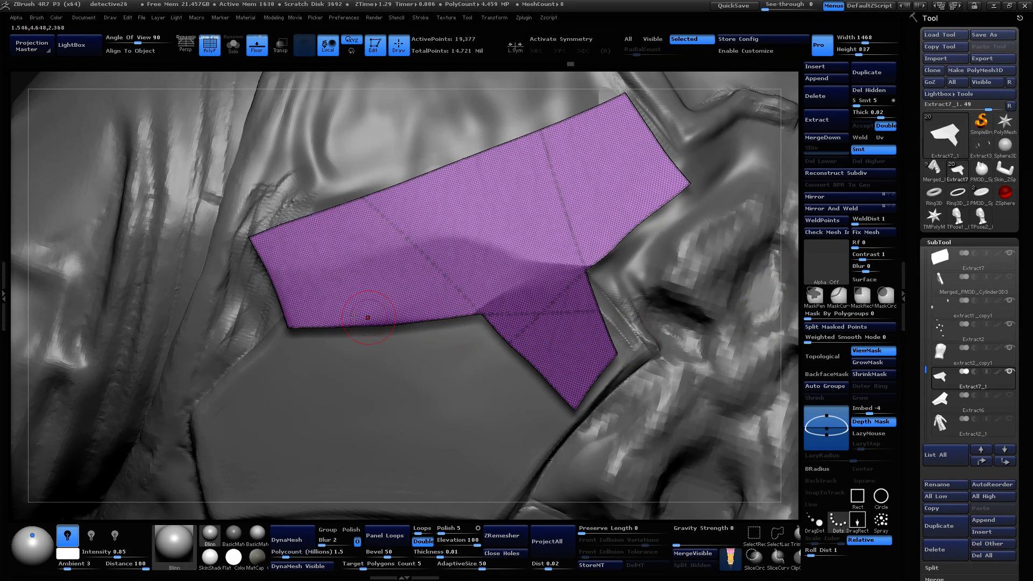
key("b")
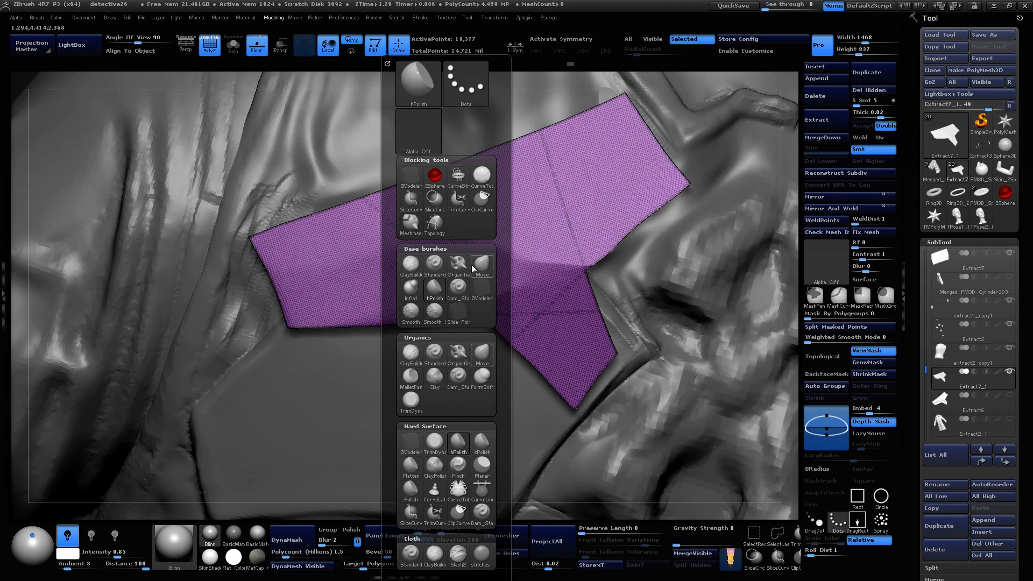
left_click(413, 203)
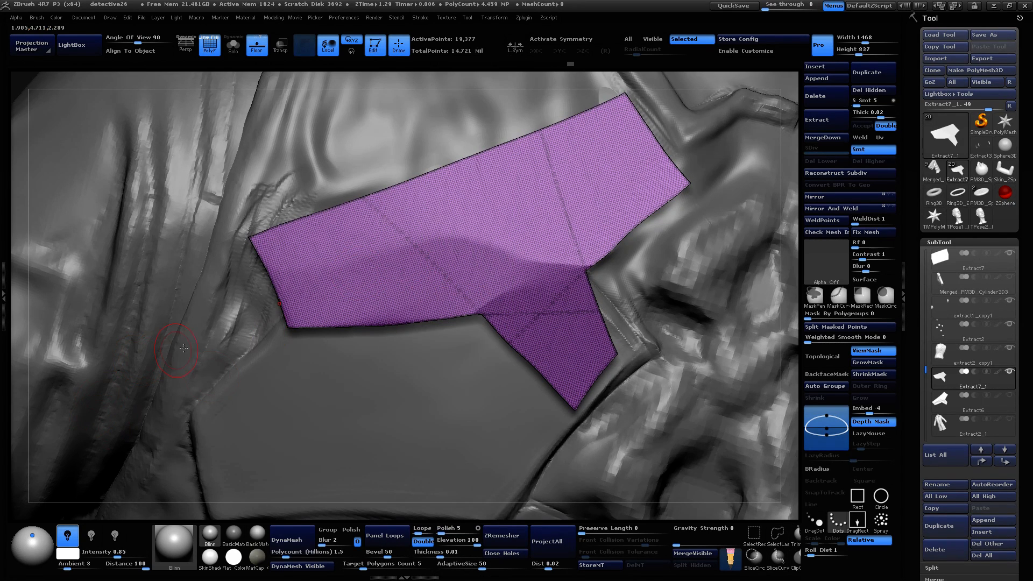
mouse_move(183, 330)
left_mouse_down("ctrl+shift")
mouse_move(428, 245)
mouse_move(428, 235)
mouse_move(519, 259)
mouse_move(503, 285)
mouse_move(522, 263)
mouse_move(680, 268)
left_mouse_up("ctrl+shift")
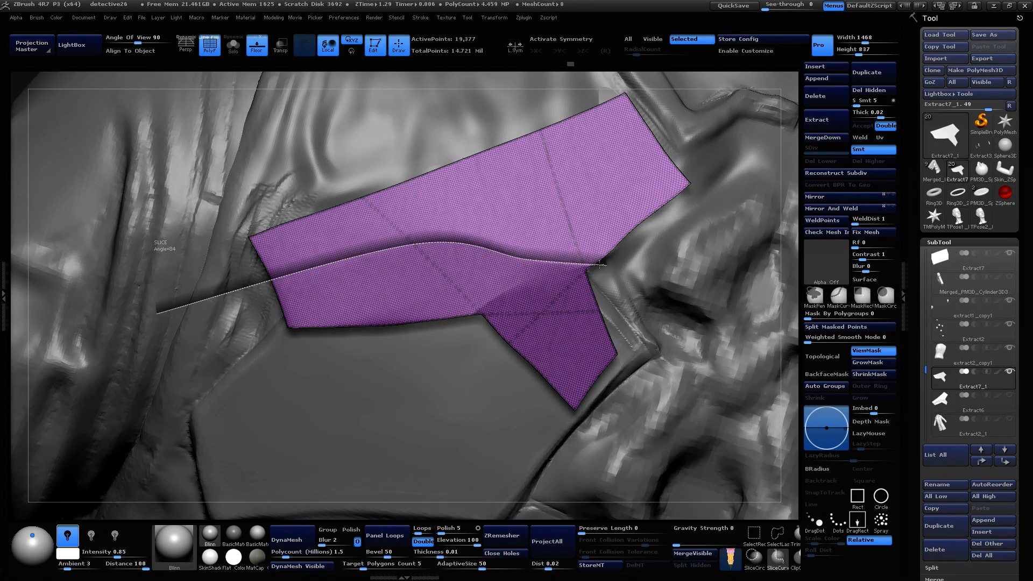
mouse_move(600, 264)
left_mouse_down("ctrl+shift")
mouse_move(534, 260)
mouse_move(675, 271)
left_mouse_up("ctrl+shift")
key("ctrl+z")
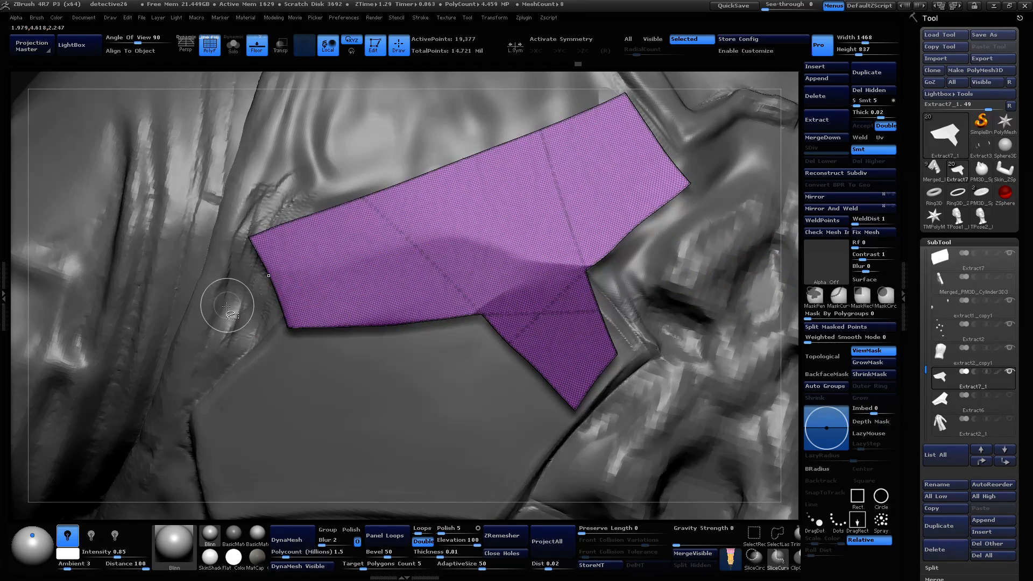
Step: Slice the plate into upper and lower polygroups along the curved facet edge, ending at the inner corner beside the spine ornament
left_click_drag(228, 312, 417, 240, "ctrl+shift")
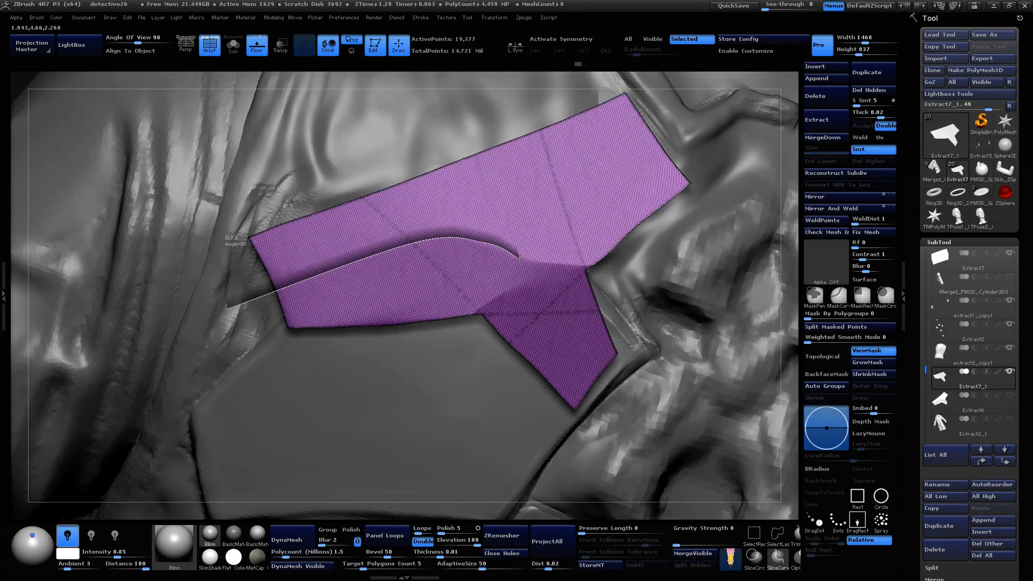
mouse_move(519, 259)
left_mouse_down("ctrl+shift")
mouse_move(510, 250)
mouse_move(419, 247)
mouse_move(493, 247)
mouse_move(465, 242)
left_mouse_up("ctrl+shift")
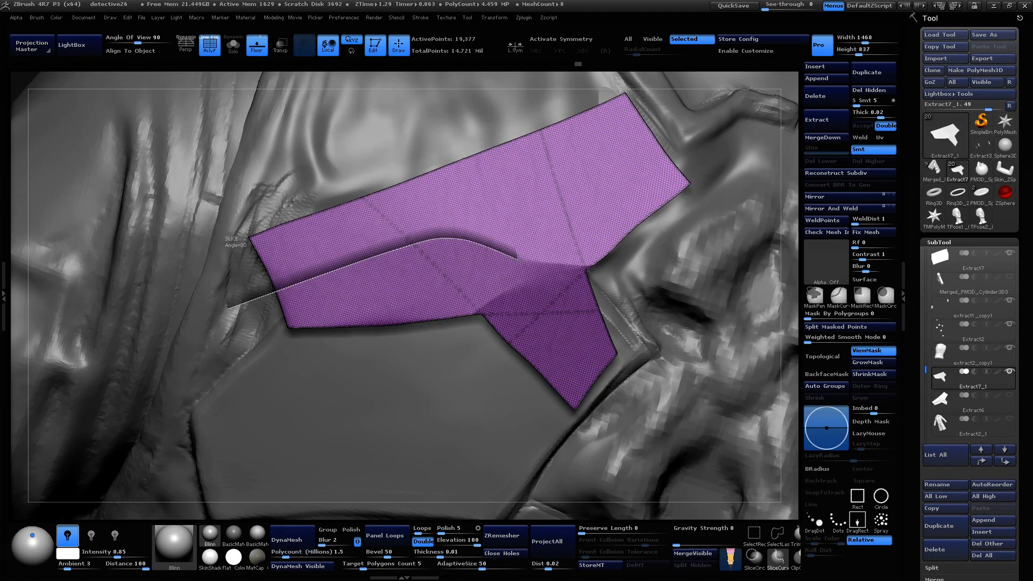
left_click_drag(514, 260, 671, 265, "ctrl+shift")
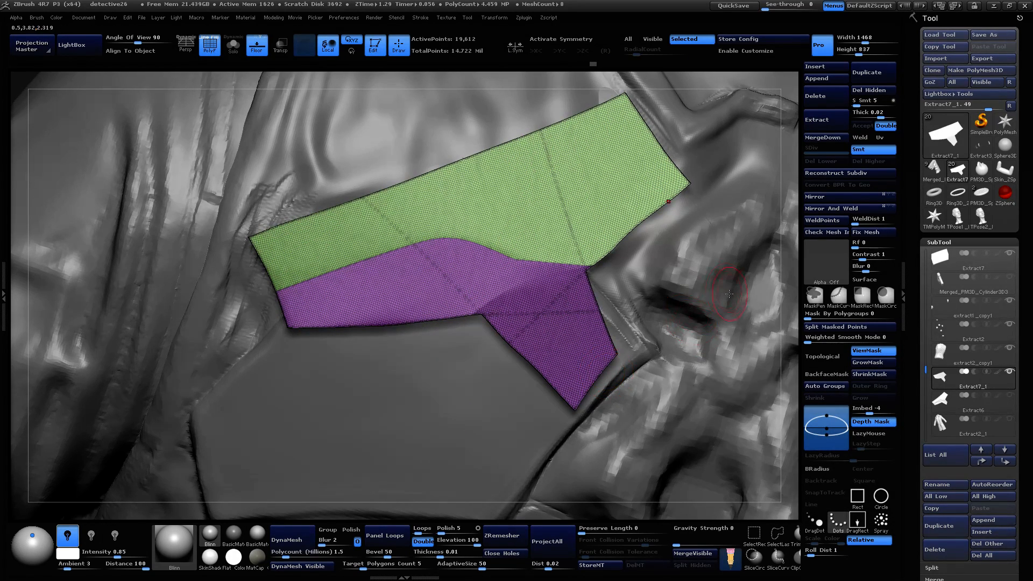
Step: Slice narrow border strips along the long arm's outer end and along the lower edges of the long and short arms
left_click_drag(788, 342, 792, 345)
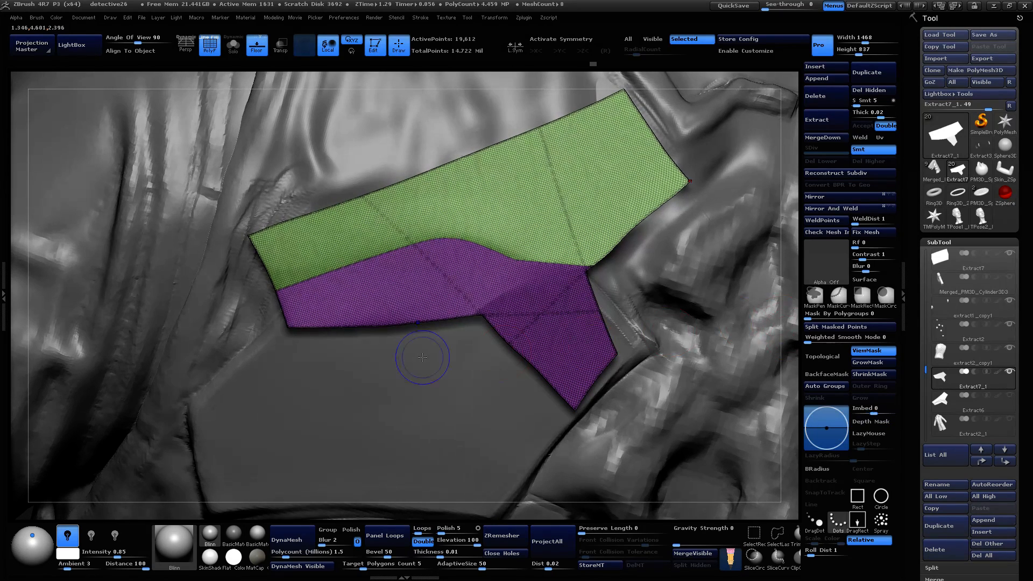
mouse_move(269, 220)
left_mouse_down("ctrl+shift")
mouse_move(336, 450)
mouse_move(309, 477)
mouse_move(346, 450)
mouse_move(208, 150)
mouse_move(215, 144)
left_mouse_up("ctrl+shift")
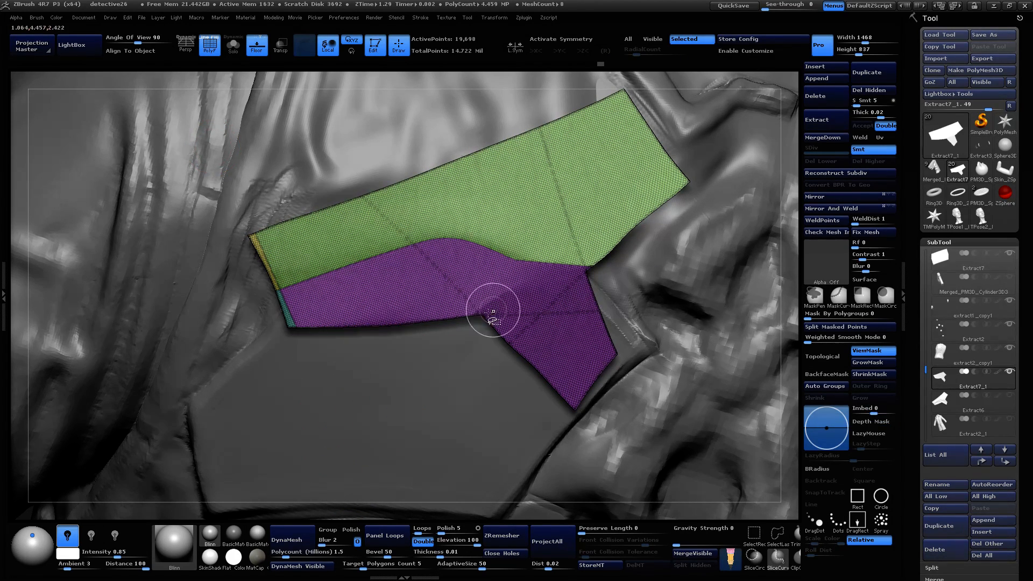
left_click_drag(476, 307, 232, 335, "ctrl+shift")
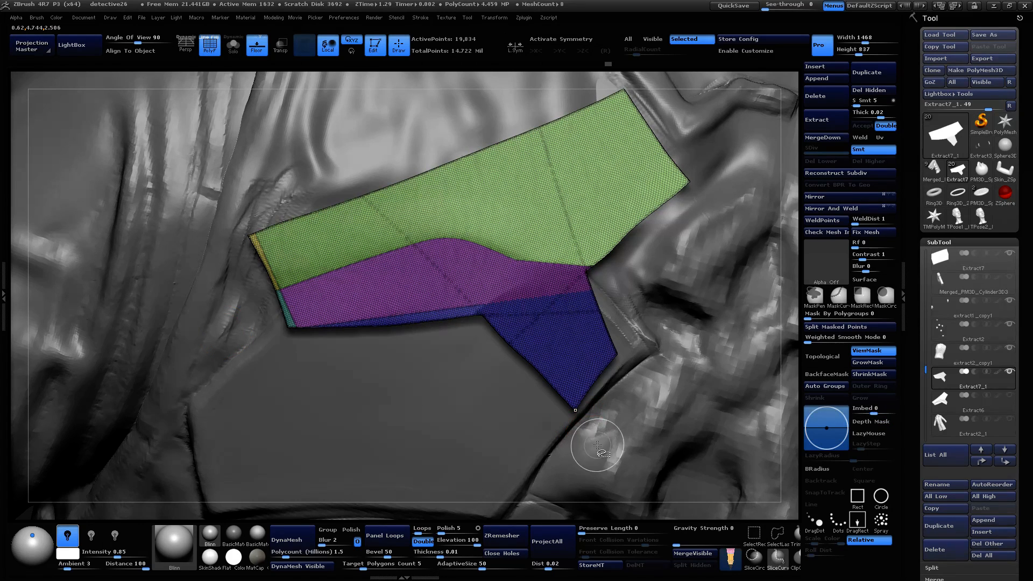
left_click_drag(598, 445, 396, 228, "ctrl+shift")
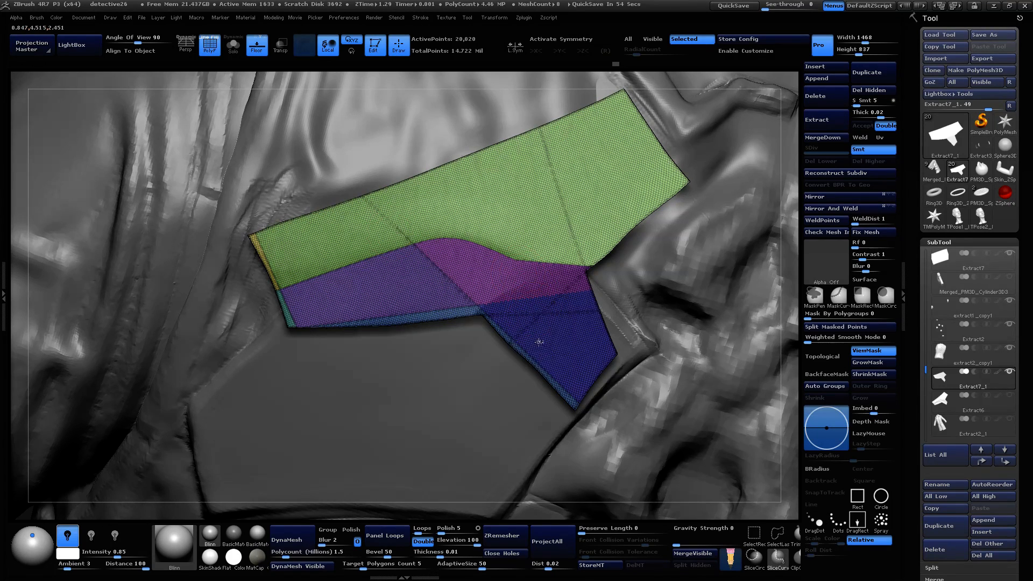
Step: Isolate the narrow border strips along the plate's outer end and lower edges, invert the visibility and delete the strips
left_click(542, 343, "ctrl+shift")
left_click_drag(666, 314, 669, 307, "ctrl+shift")
key("space")
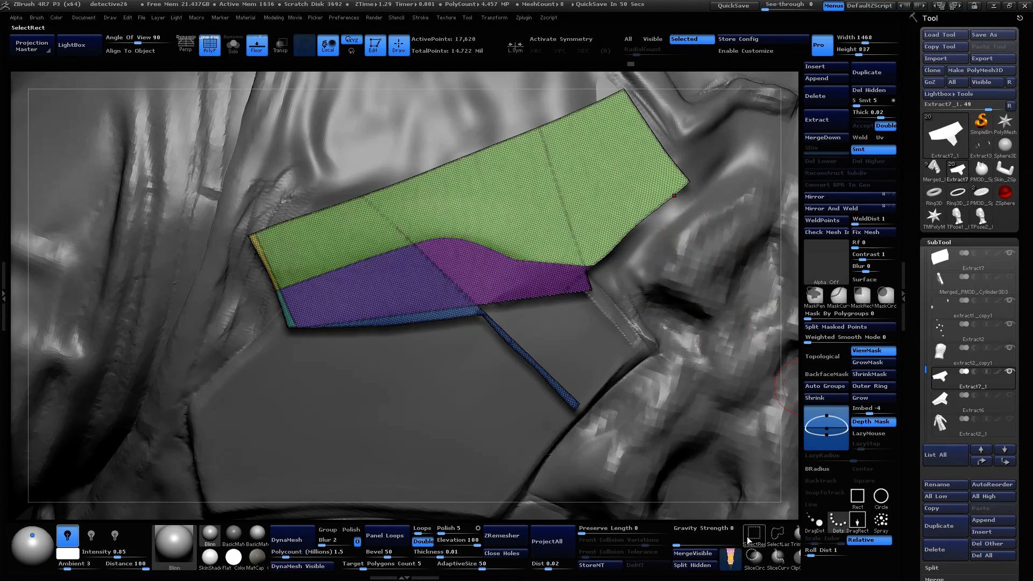
left_click(747, 541)
left_click(596, 246, "ctrl+shift")
left_click(570, 278, "ctrl+shift")
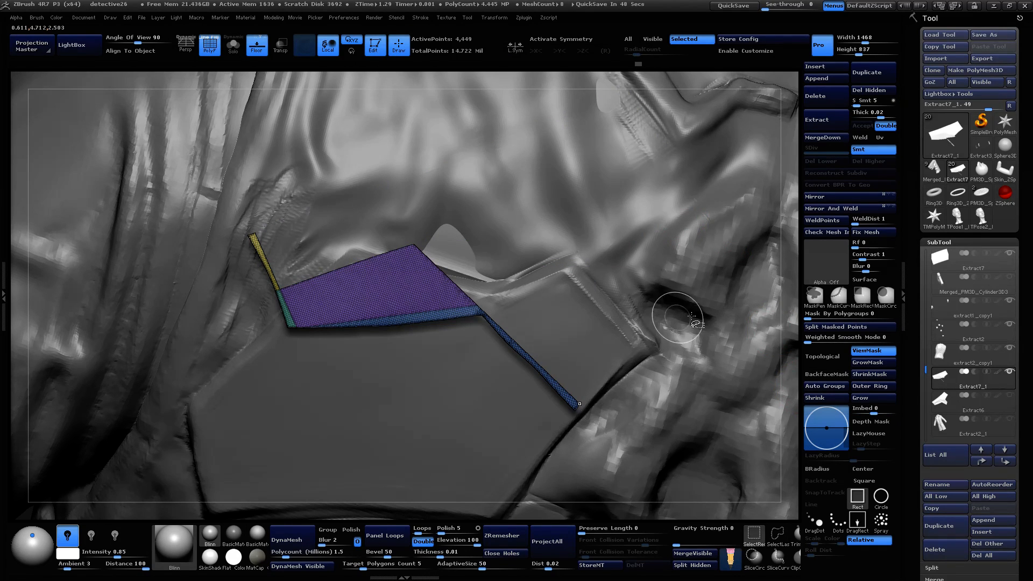
left_click(438, 293, "ctrl+shift")
left_click_drag(473, 428, 560, 491, "ctrl+shift")
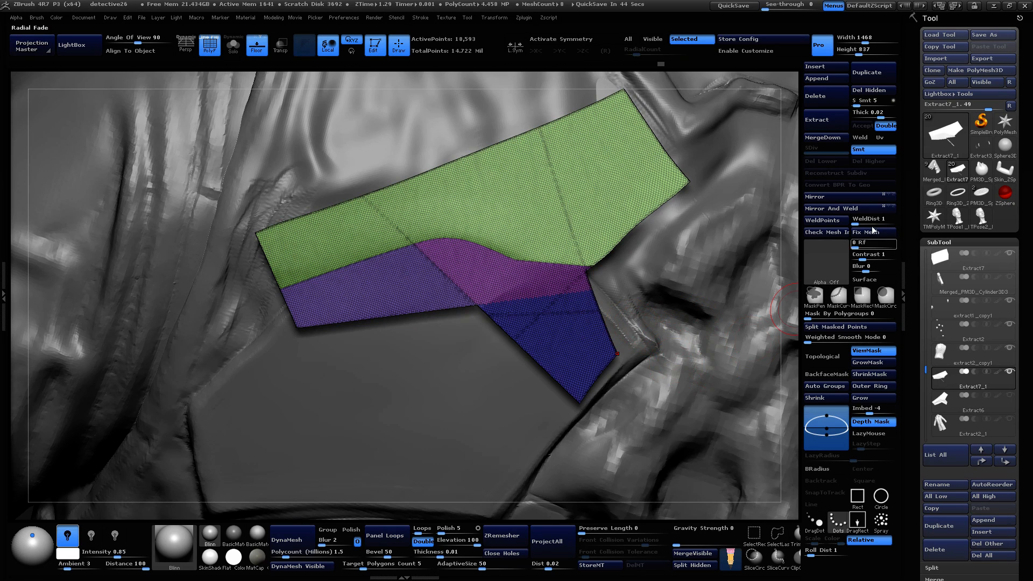
left_click(885, 90)
Step: Merge the polygroups below the curved slice into a single lower-panel polygroup and show the whole plate
left_click(613, 338, "ctrl+shift")
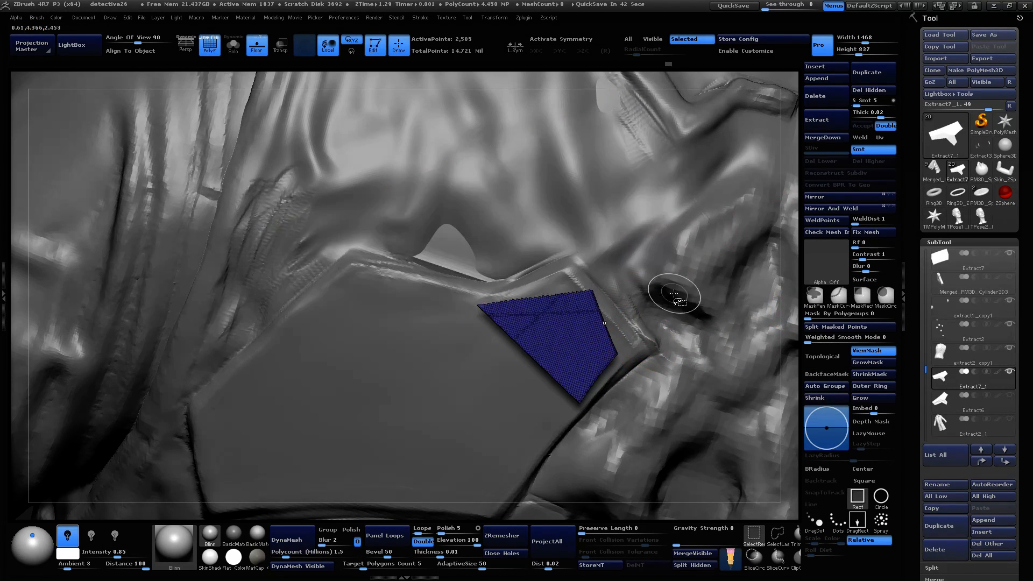
left_click_drag(756, 364, 708, 407, "ctrl+shift")
left_click(544, 281, "ctrl+shift")
left_click(460, 280, "ctrl+shift")
key("ctrl+w")
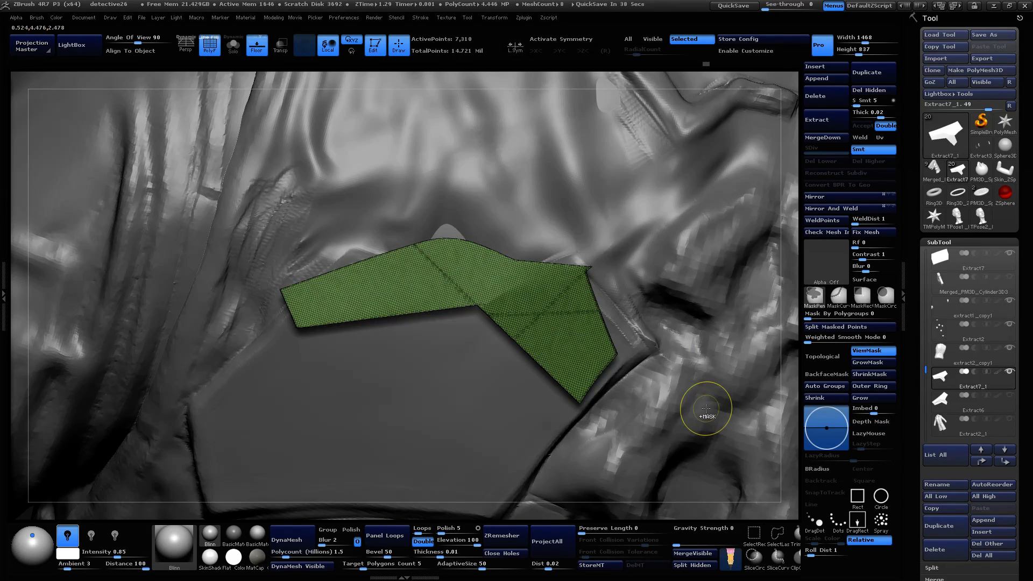
mouse_move(703, 341)
left_mouse_down("ctrl+shift")
mouse_move(716, 356)
mouse_move(695, 337)
left_mouse_up("ctrl+shift")
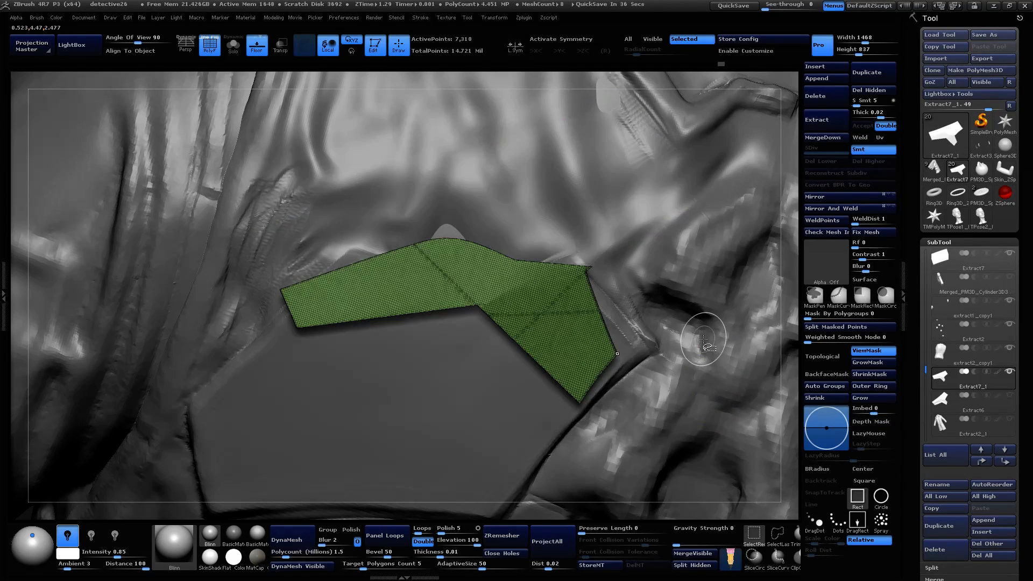
left_click_drag(788, 341, 728, 386, "alt")
left_click(750, 235, "ctrl+shift")
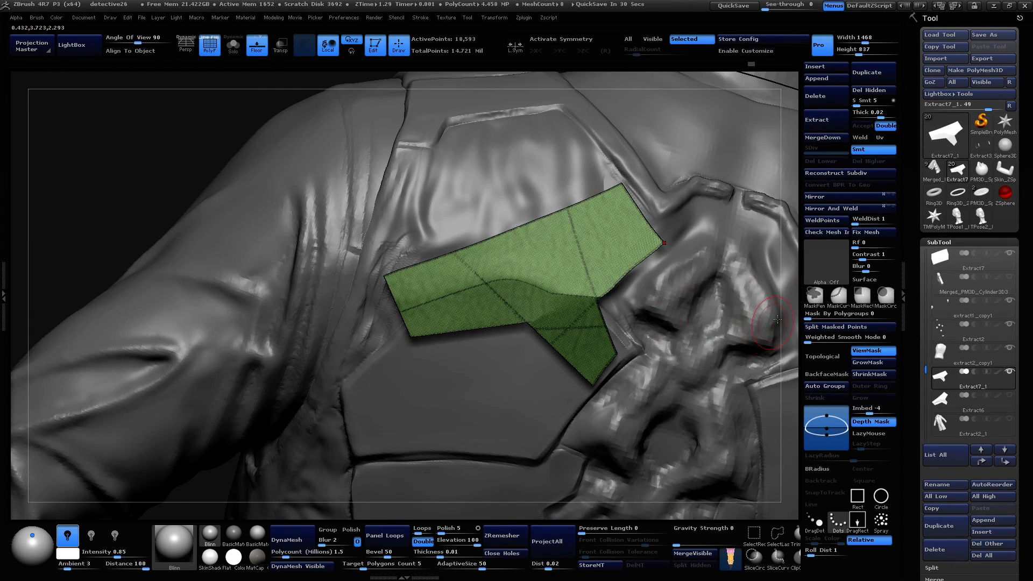
Step: Examine the inner corner beside the spine ornament by switching between the isolated lower panel and the whole plate
mouse_move(790, 304)
left_mouse_down()
mouse_move(797, 296)
mouse_move(778, 325)
mouse_move(768, 238)
mouse_move(775, 203)
mouse_move(795, 325)
mouse_move(786, 310)
left_mouse_up()
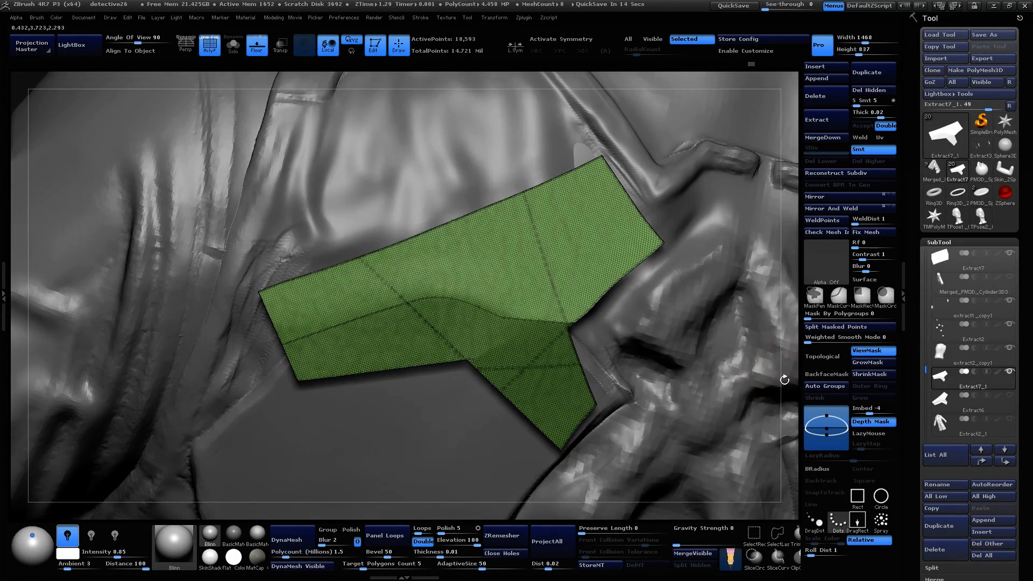
left_click_drag(784, 380, 783, 376)
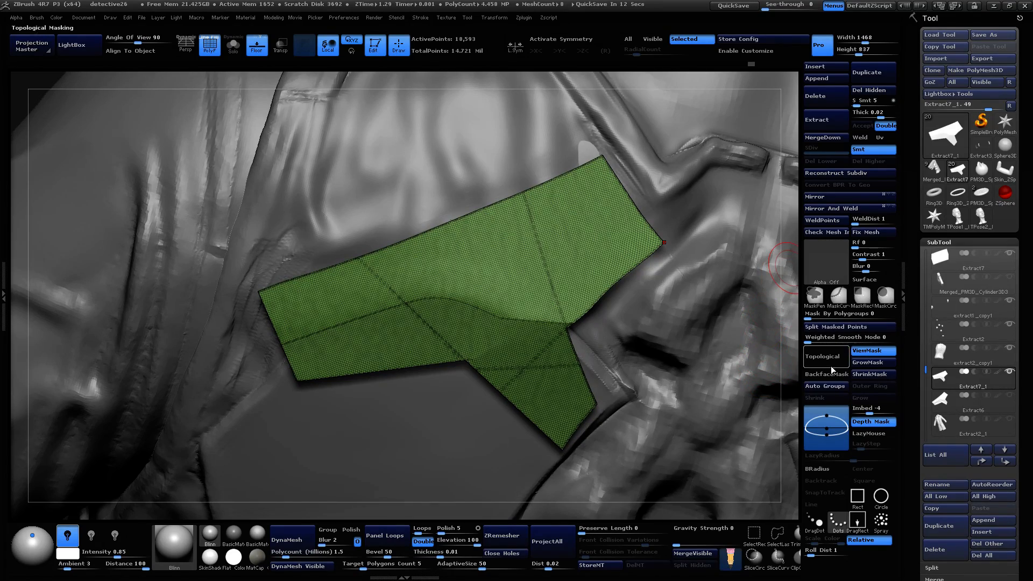
left_click(557, 347, "ctrl+shift")
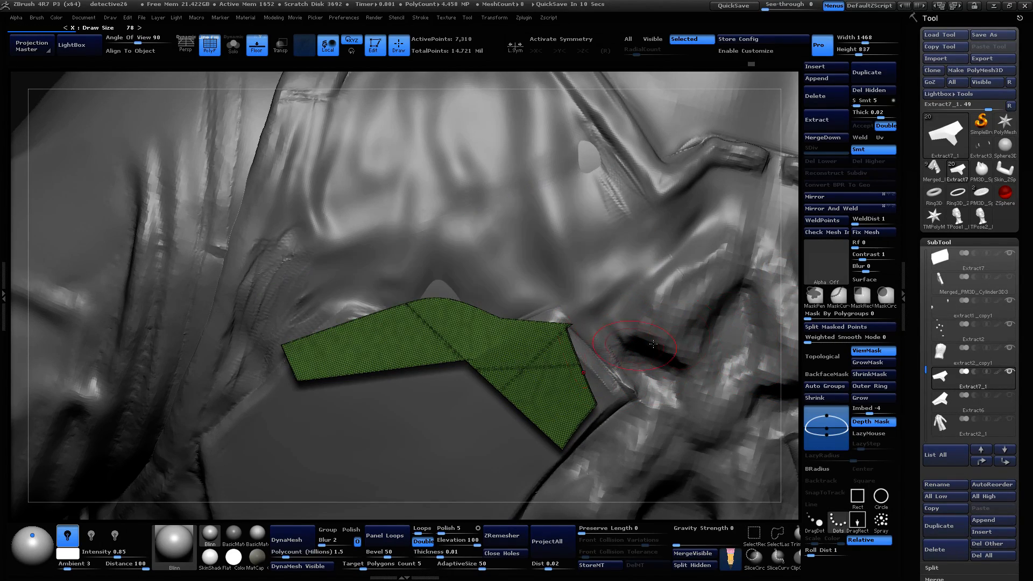
left_click_drag(795, 326, 686, 356)
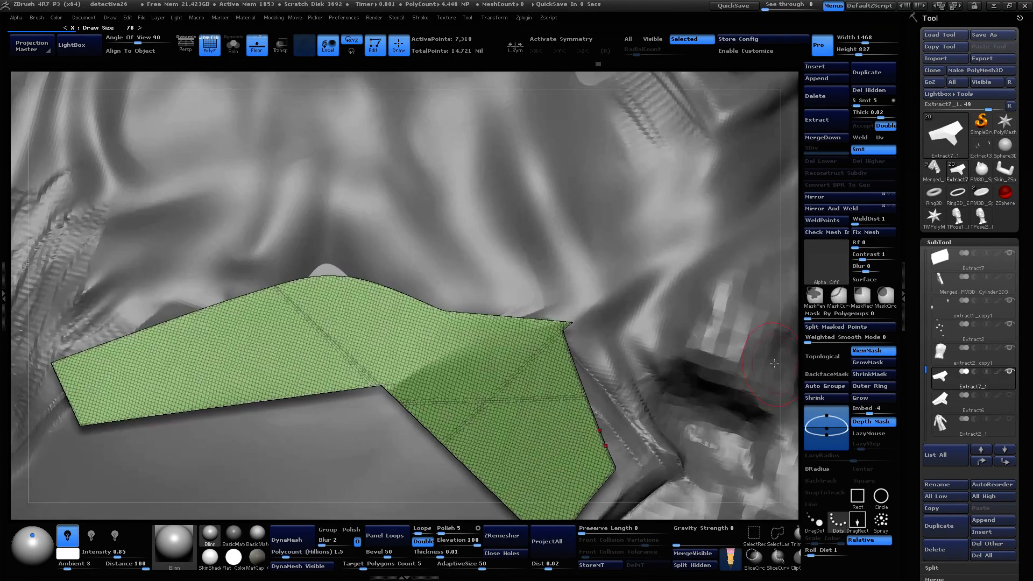
left_click(686, 348, "ctrl+shift")
left_click(667, 350, "ctrl+shift")
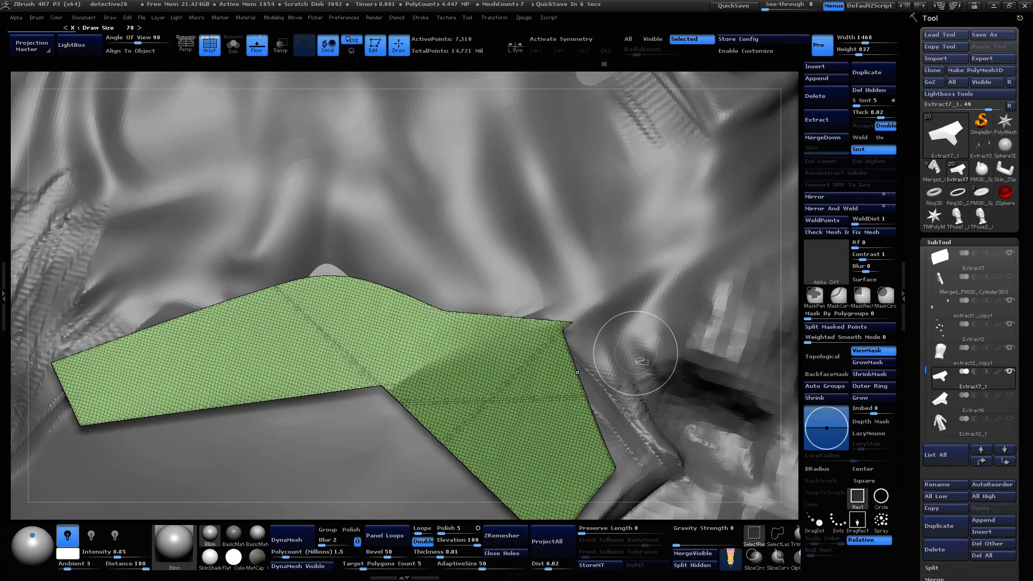
left_click(538, 264, "ctrl+shift")
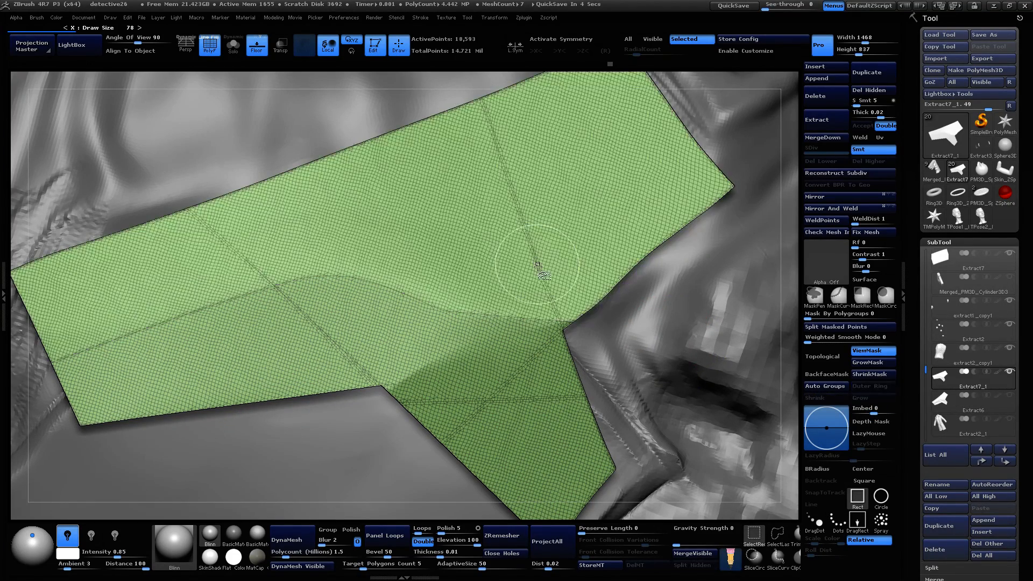
mouse_move(533, 247)
left_mouse_down("ctrl+shift")
mouse_move(595, 408)
mouse_move(539, 253)
left_mouse_up("ctrl+shift")
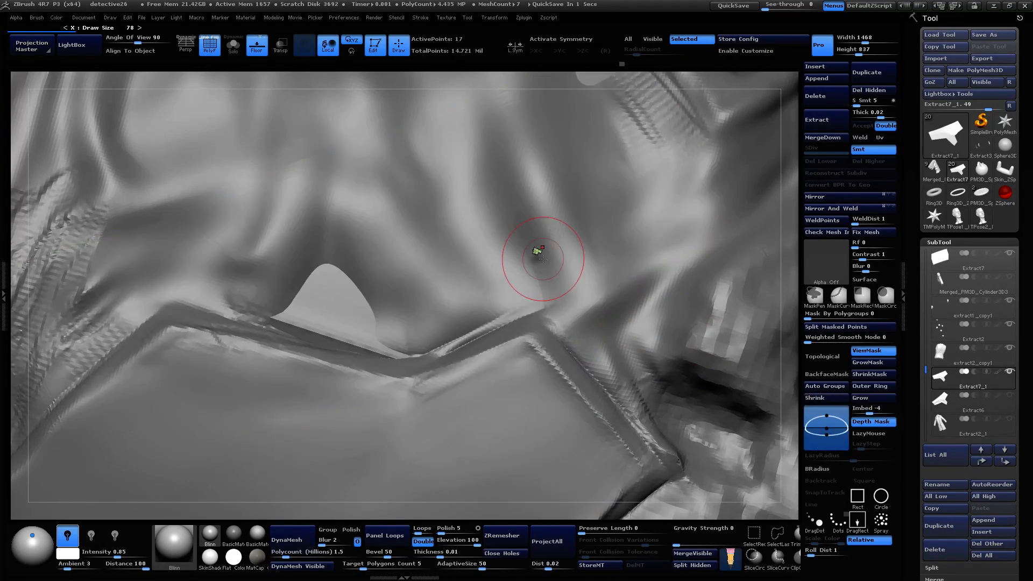
left_click(749, 455, "ctrl+shift")
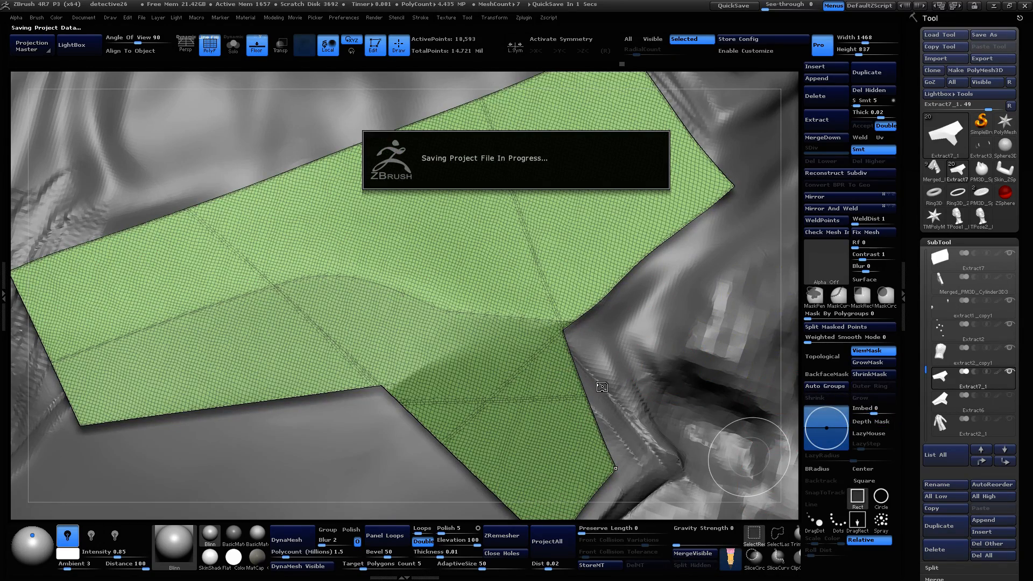
left_click(584, 420, "ctrl+shift")
left_click_drag(699, 362, 698, 353, "ctrl+shift")
left_click(559, 378, "ctrl+shift")
left_click_drag(700, 354, 694, 370, "ctrl+shift")
left_click_drag(698, 372, 706, 367, "ctrl+shift")
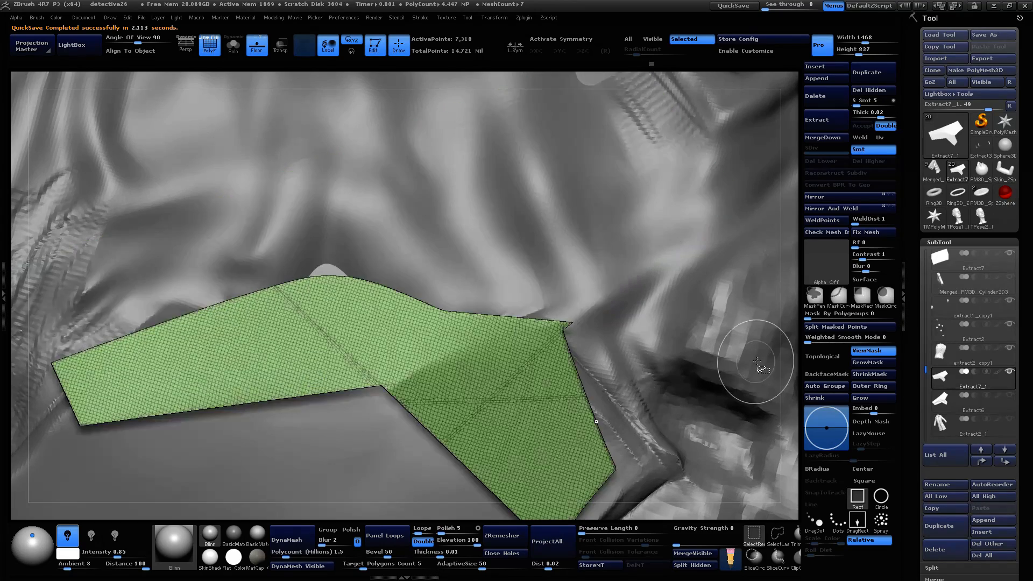
left_click(774, 356, "ctrl+shift")
left_click(745, 341, "ctrl+shift")
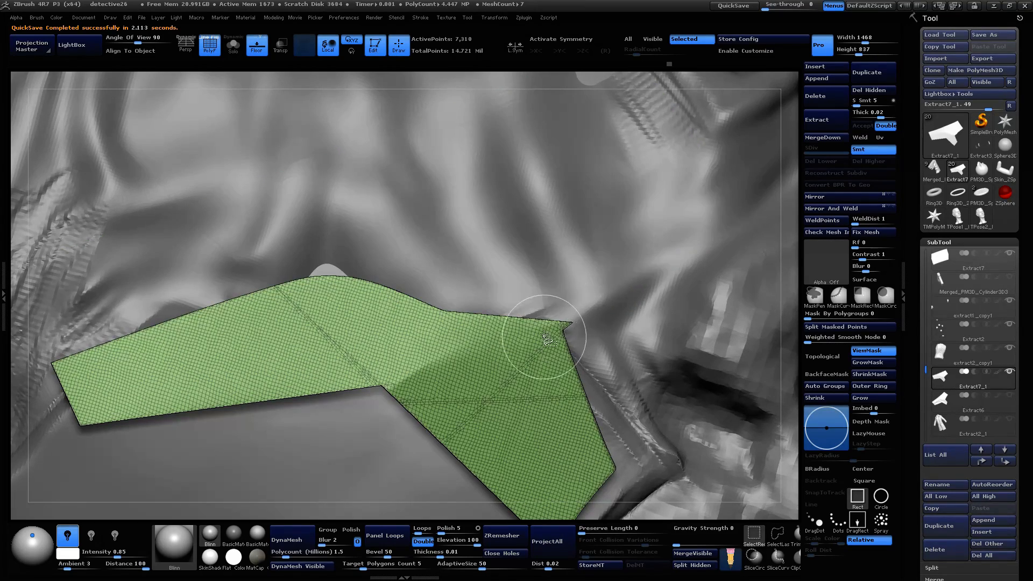
Step: Try SliceCurve cuts on the isolated lower panel along the short arm's inner edge and across its pointed upper corner
left_click(782, 559, "ctrl+shift")
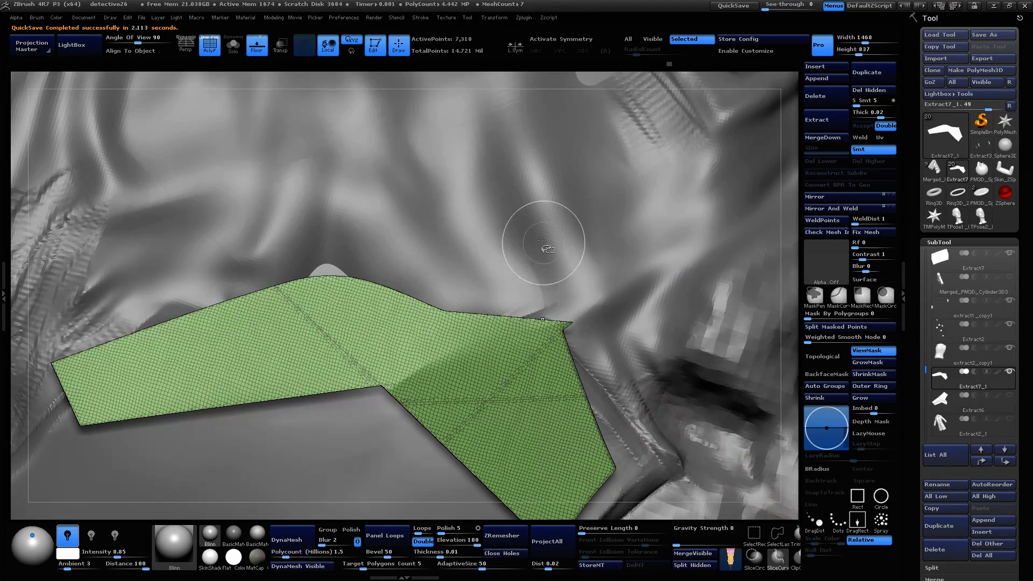
mouse_move(534, 233)
left_mouse_down("ctrl+shift")
mouse_move(642, 533)
mouse_move(618, 519)
mouse_move(641, 516)
mouse_move(630, 507)
left_mouse_up("ctrl+shift")
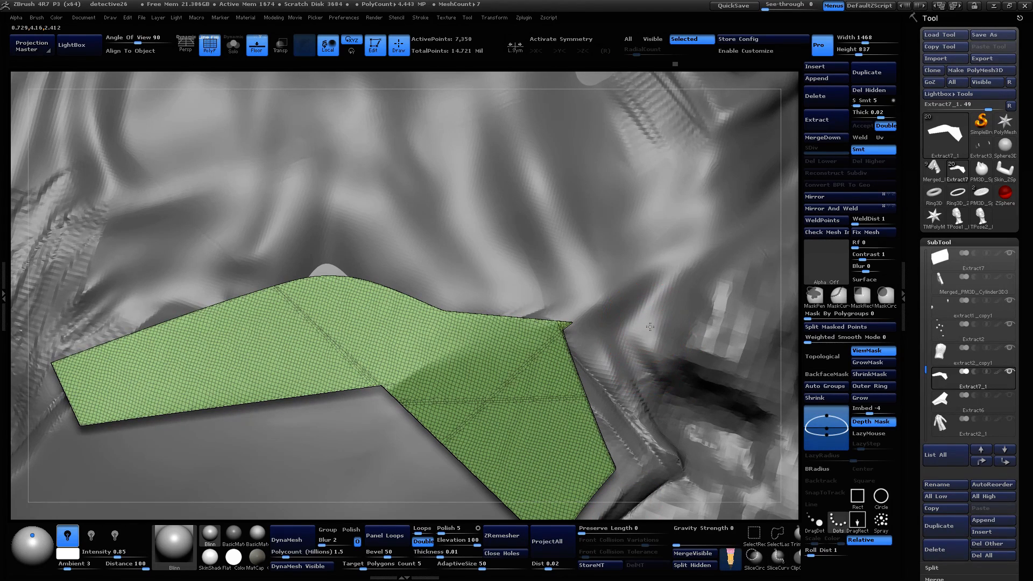
mouse_move(635, 299)
left_mouse_down("ctrl+shift")
mouse_move(425, 416)
mouse_move(419, 408)
left_mouse_up("ctrl+shift")
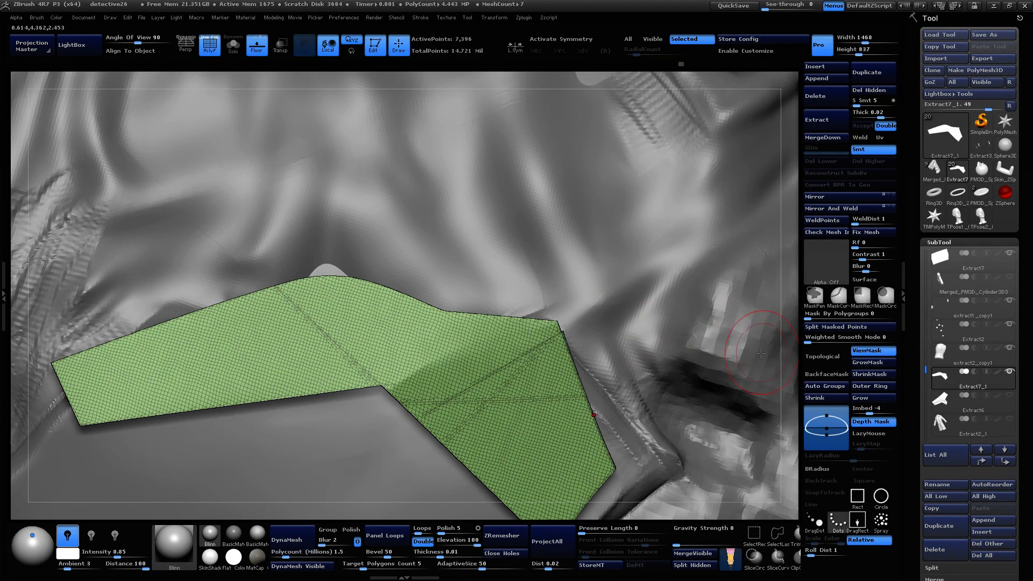
mouse_move(751, 346)
left_mouse_down("ctrl+shift")
mouse_move(769, 347)
mouse_move(785, 295)
left_mouse_up("ctrl+shift")
key("ctrl+z")
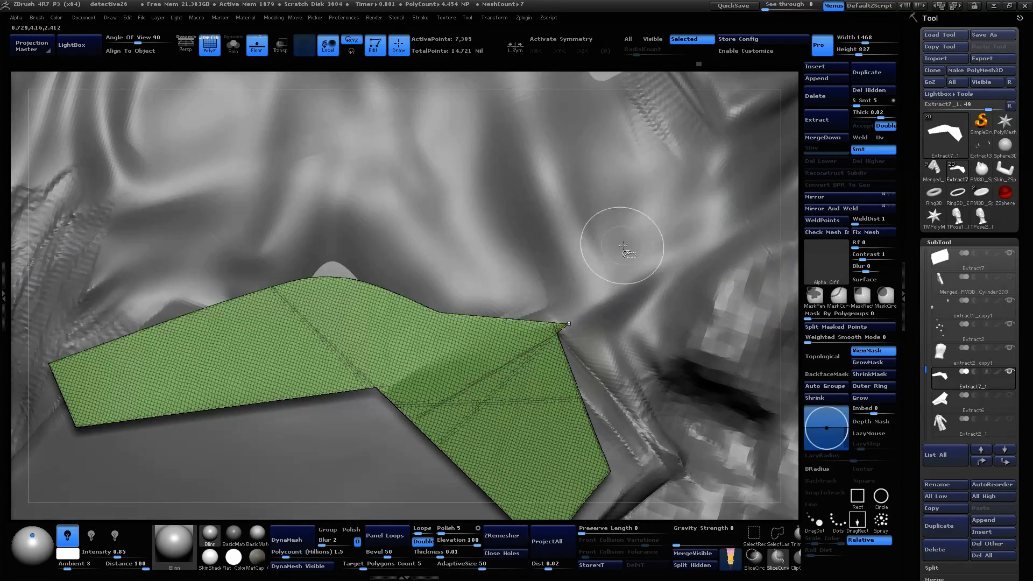
Step: Isolate the lower panel together with its leftover sliced slivers and regroup it as one polygroup
left_click(748, 300, "ctrl+shift")
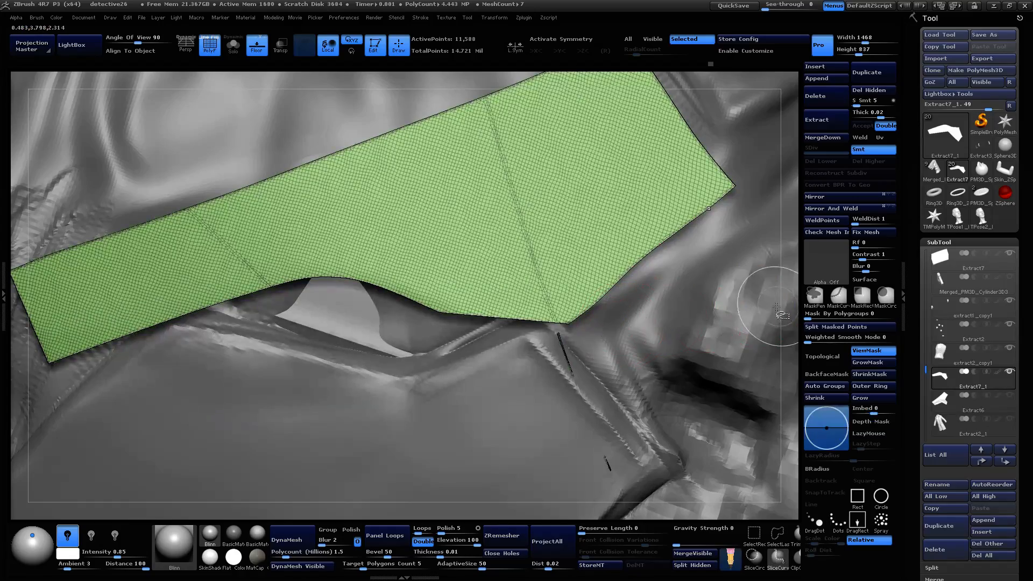
left_click(749, 300, "ctrl+shift")
left_click(748, 290, "ctrl+shift")
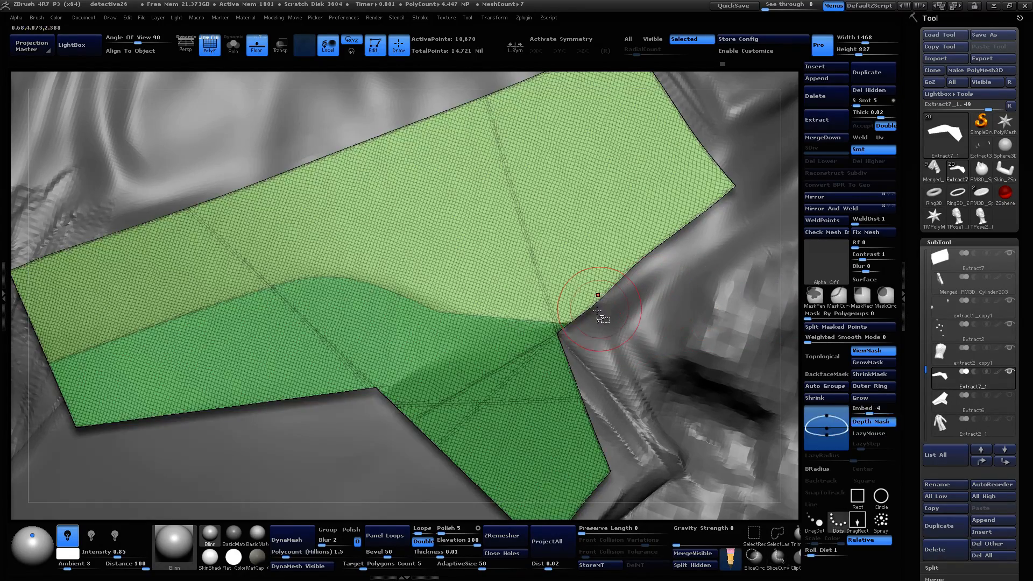
left_click(563, 386, "ctrl+alt+shift")
mouse_move(786, 321)
left_mouse_down()
mouse_move(768, 330)
mouse_move(784, 319)
left_mouse_up()
left_click(784, 318, "ctrl+shift")
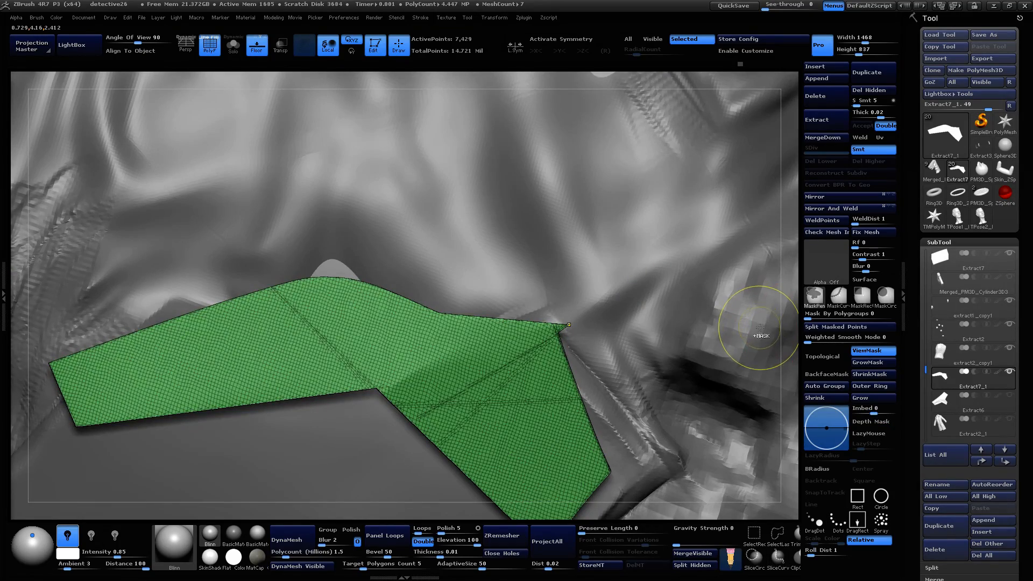
key("ctrl+w")
Step: Show only the plate subtool in Solo mode with both its upper and lower panels visible
left_click(735, 344, "ctrl+shift")
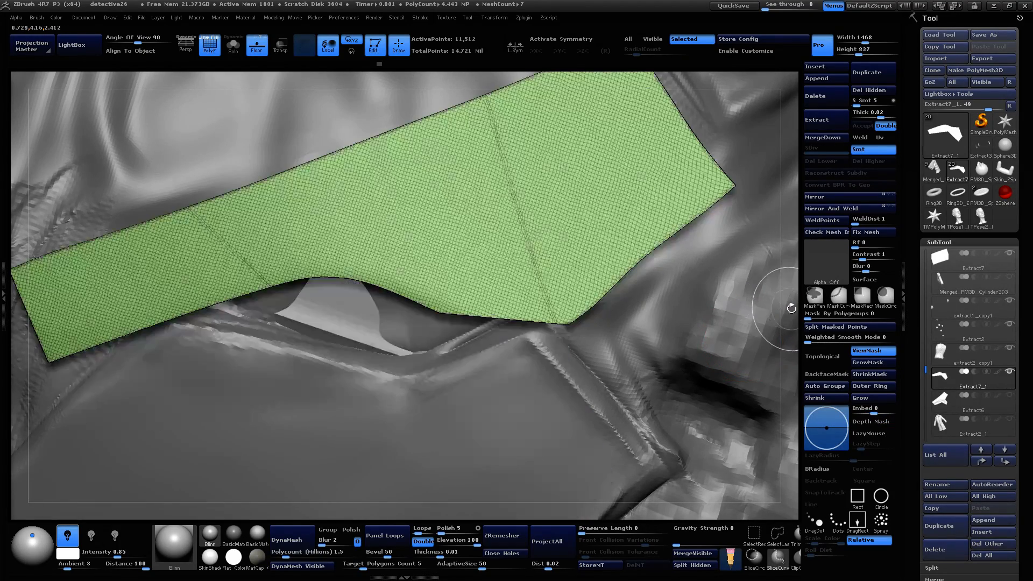
left_click(791, 323, "ctrl+shift")
left_click(785, 387, "ctrl+shift")
mouse_move(786, 388)
left_mouse_down("alt")
mouse_move(774, 365)
mouse_move(764, 409)
left_mouse_up("alt")
left_click(161, 135, "ctrl+shift")
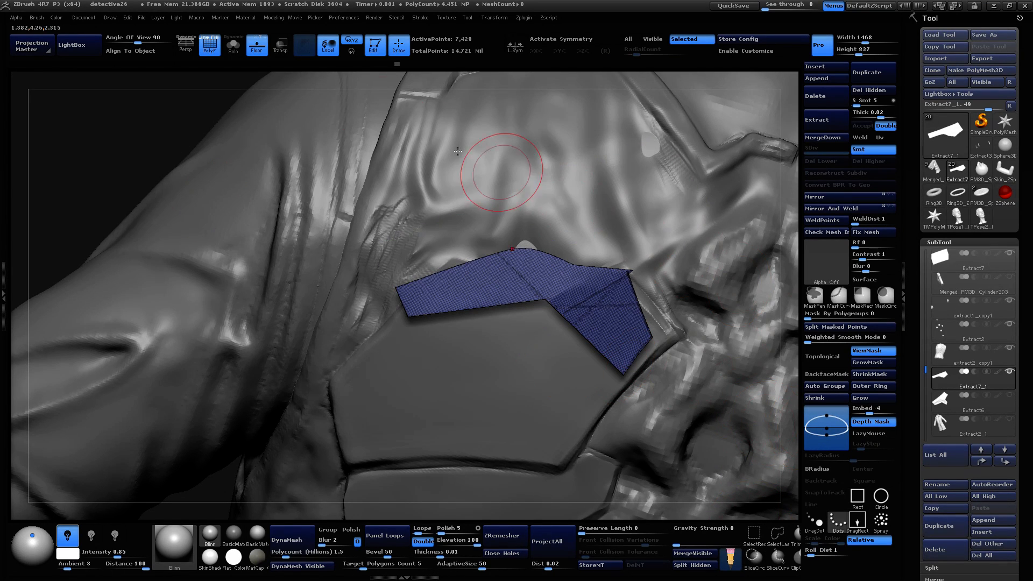
left_click(233, 47)
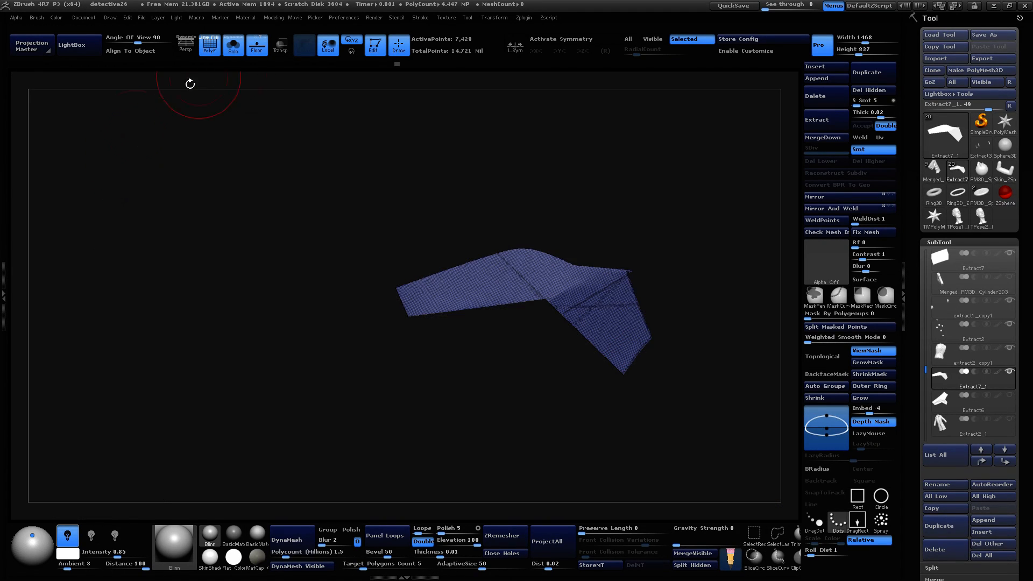
left_click_drag(104, 198, 245, 448, "ctrl+shift")
left_click(675, 301, "ctrl+shift")
mouse_move(741, 277)
left_mouse_down("alt")
mouse_move(716, 392)
mouse_move(737, 265)
left_mouse_up("alt")
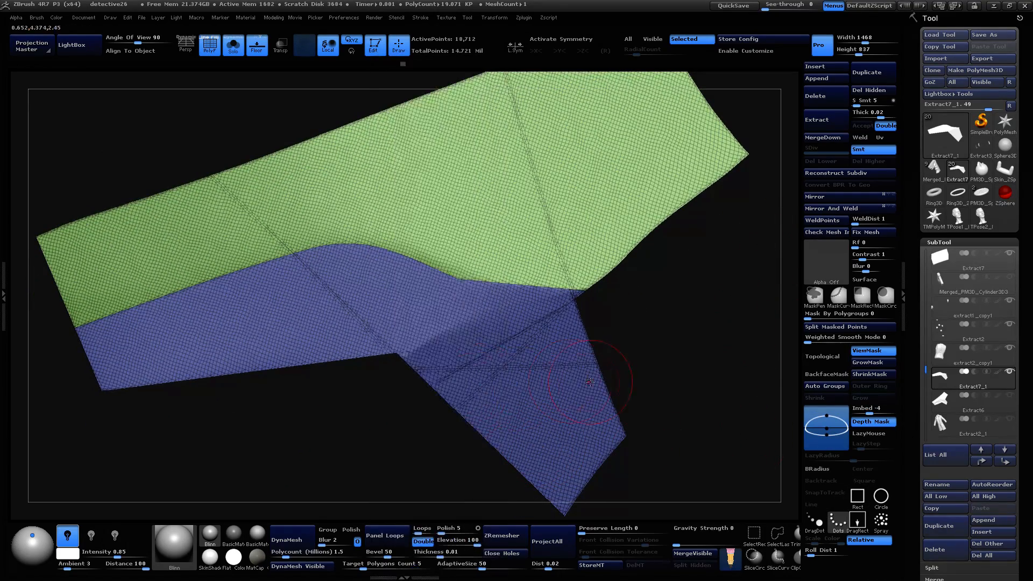
Step: With the SliceCurve brush, slice narrow border strips along the short arm's inner edge and its end
key("b")
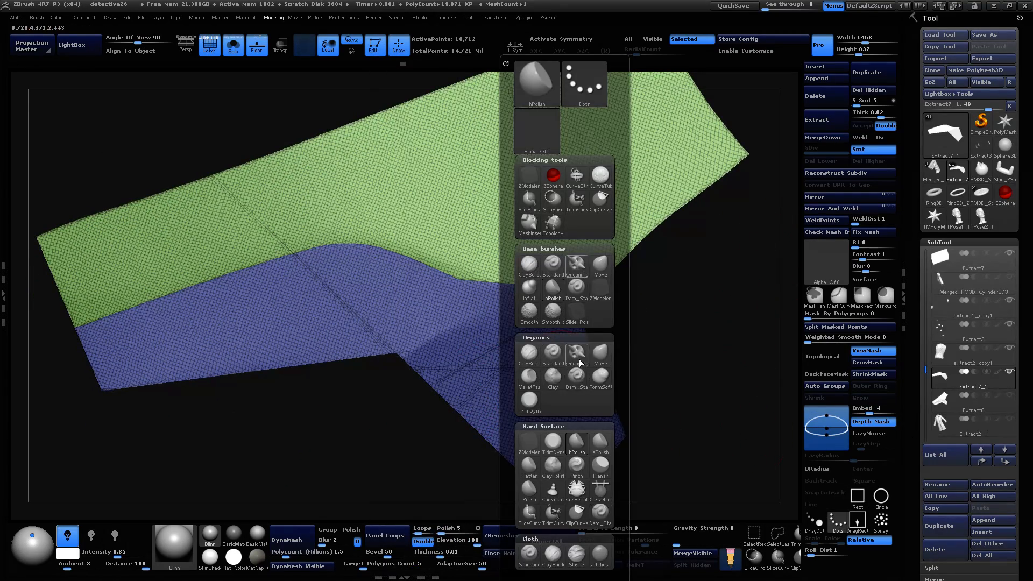
left_click(536, 205)
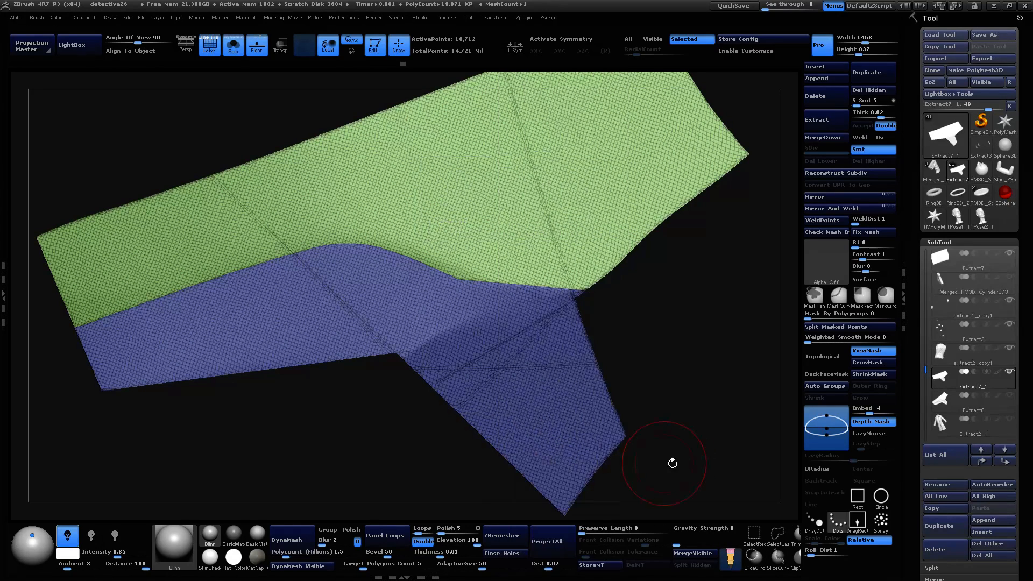
left_click_drag(511, 220, 640, 527)
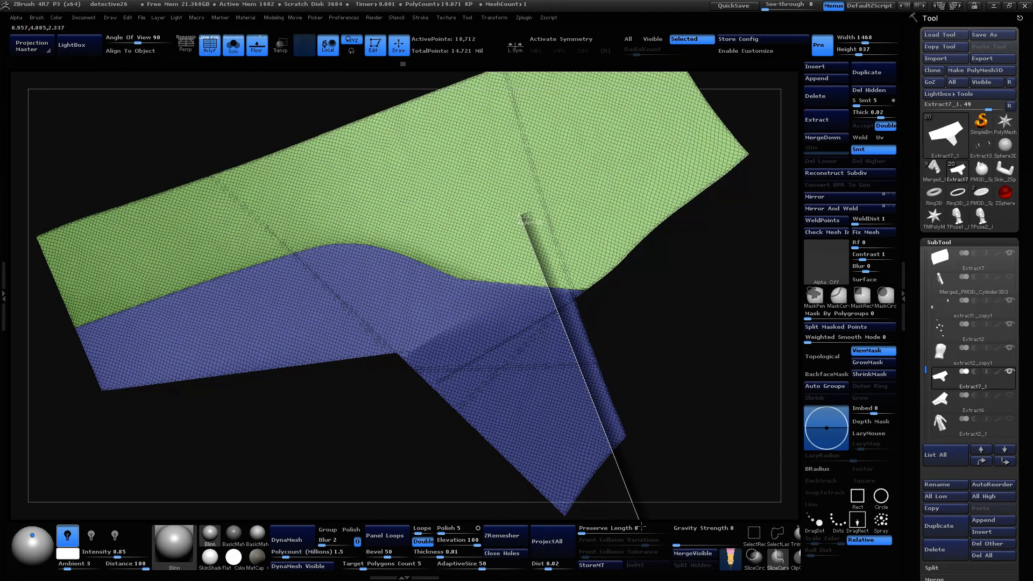
left_click_drag(641, 520, 638, 514)
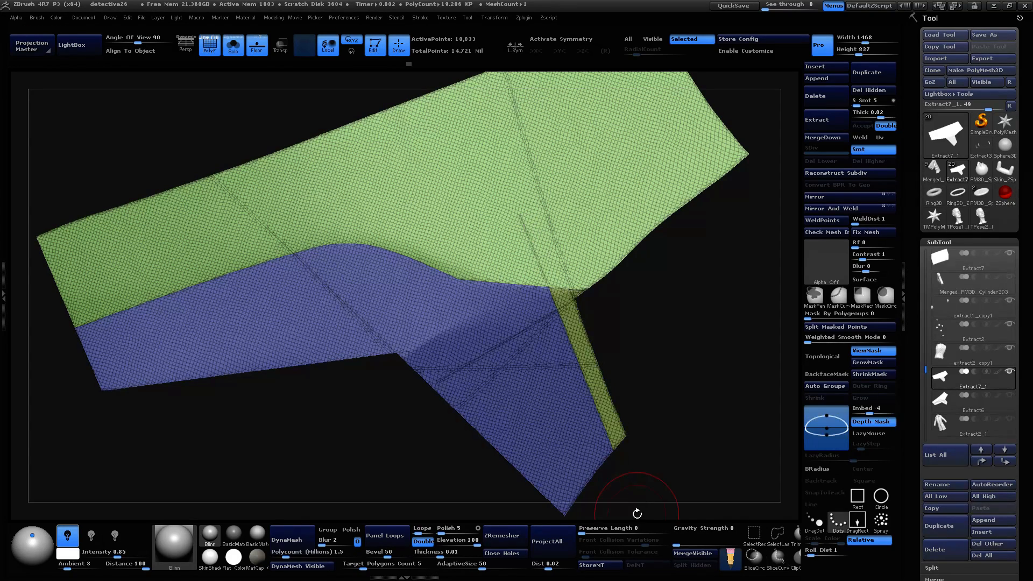
mouse_move(639, 393)
left_mouse_down()
mouse_move(550, 467)
mouse_move(562, 487)
mouse_move(589, 449)
mouse_move(575, 480)
left_mouse_up()
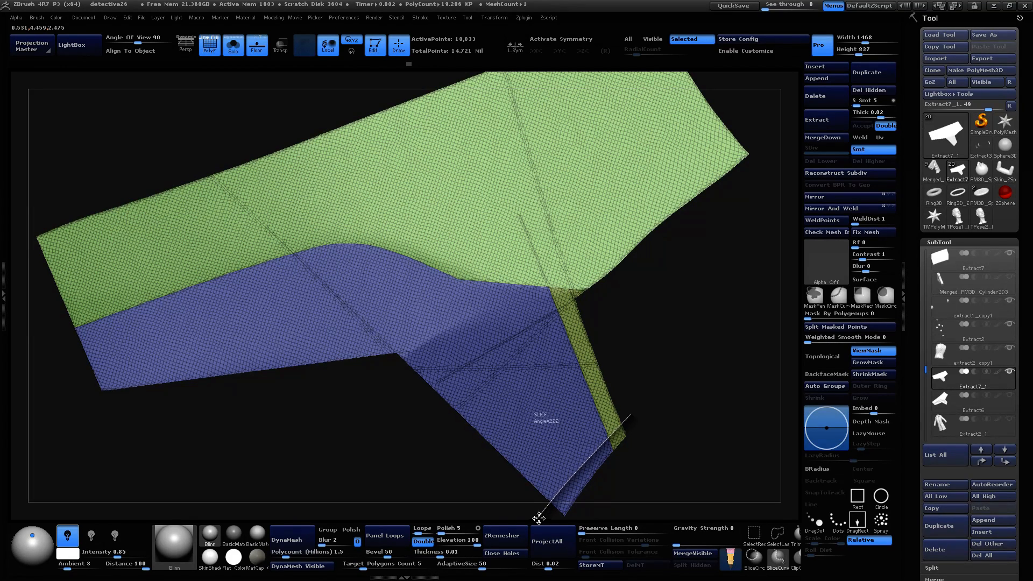
Step: Slice matching border strips along the lower edges of the short arm and the long arm
mouse_move(541, 515)
left_mouse_down()
mouse_move(369, 292)
mouse_move(216, 144)
left_mouse_up()
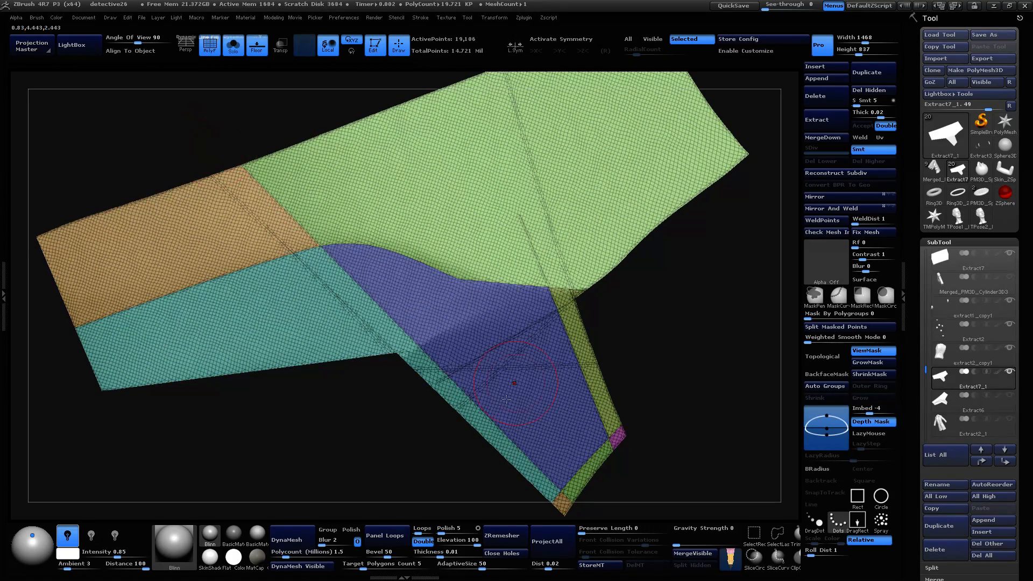
mouse_move(162, 441)
left_mouse_down()
mouse_move(226, 409)
mouse_move(258, 376)
left_mouse_up()
mouse_move(144, 328)
left_mouse_down("ctrl+shift")
mouse_move(608, 276)
mouse_move(603, 263)
left_mouse_up("ctrl+shift")
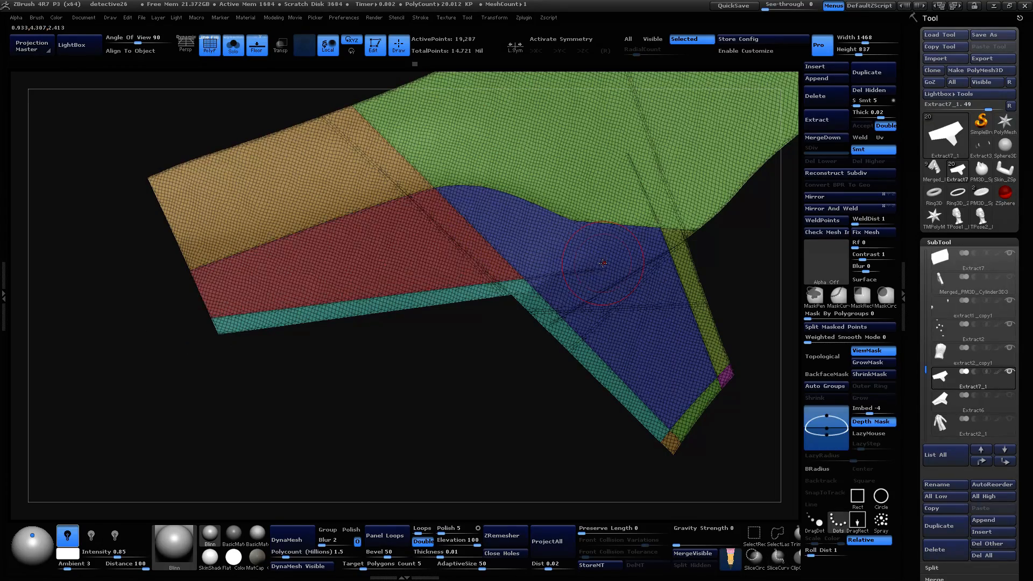
mouse_move(445, 471)
left_mouse_down()
mouse_move(426, 449)
mouse_move(454, 450)
left_mouse_up()
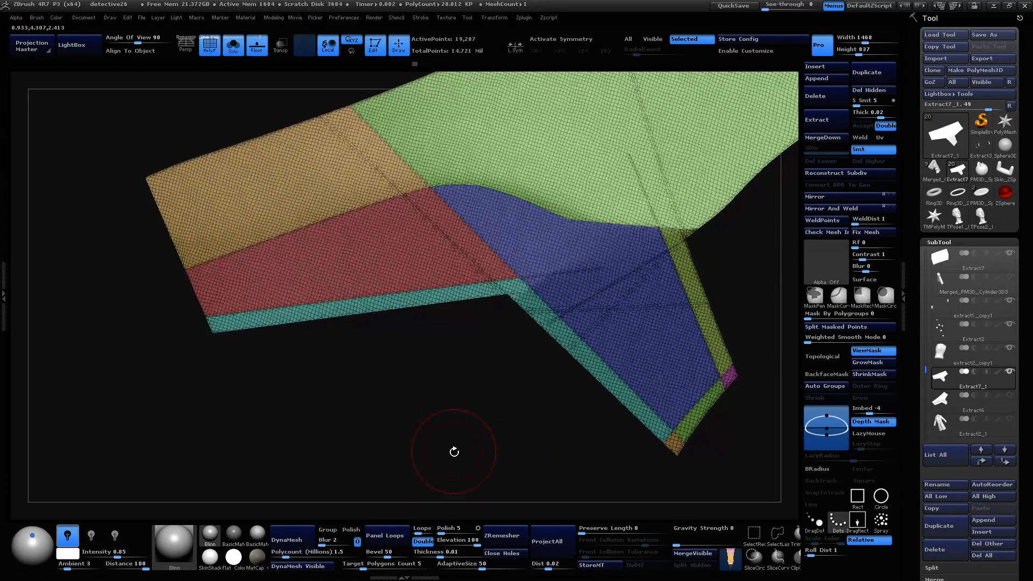
mouse_move(246, 388)
left_mouse_down("ctrl+shift")
mouse_move(127, 146)
mouse_move(147, 137)
mouse_move(138, 129)
left_mouse_up("ctrl+shift")
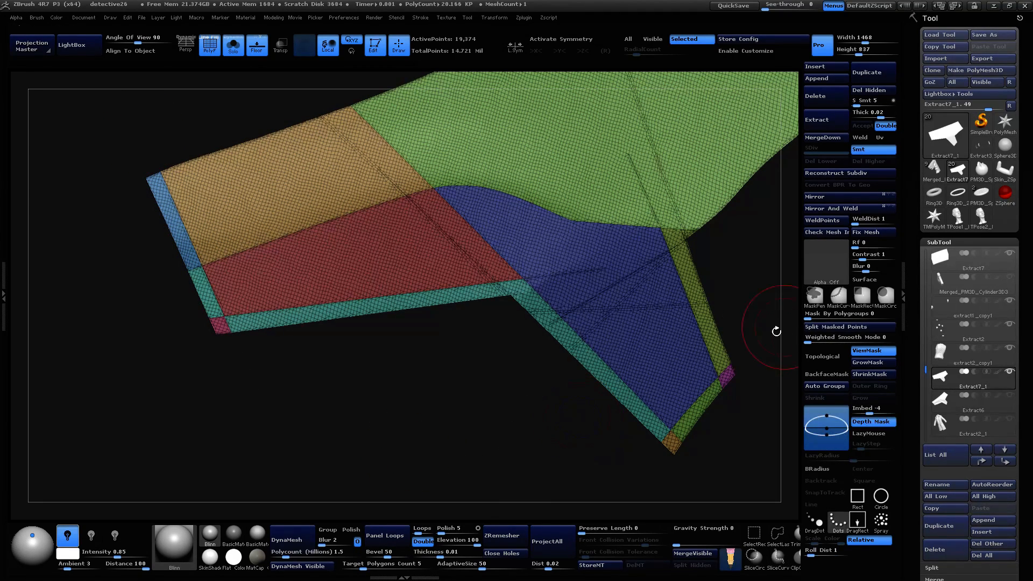
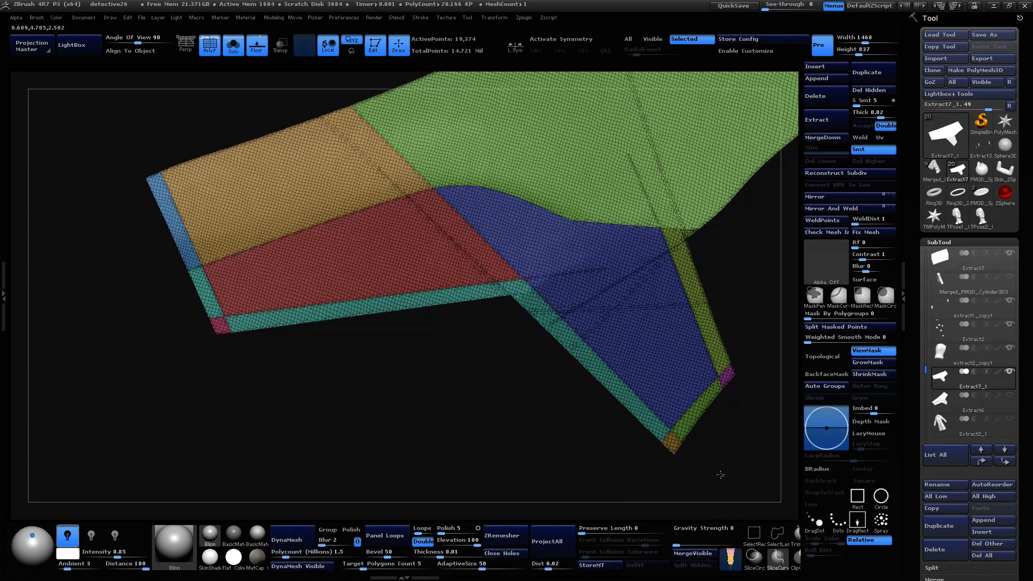
mouse_move(717, 474)
left_mouse_down("ctrl+shift")
mouse_move(294, 47)
mouse_move(652, 157)
mouse_move(99, 178)
left_mouse_up("ctrl+shift")
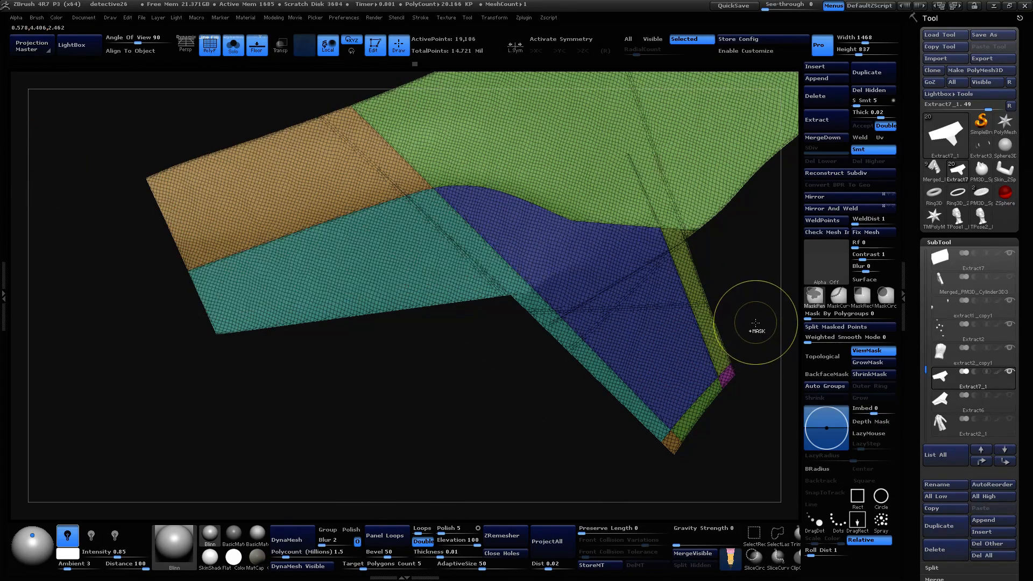
Step: Slice a narrow diagonal strip across the base of the long arm, continuing the line of the short arm's lower edge
mouse_move(735, 495)
left_mouse_down("ctrl+shift")
mouse_move(392, 158)
mouse_move(339, 81)
mouse_move(285, 46)
mouse_move(257, 47)
left_mouse_up("ctrl+shift")
mouse_move(706, 478)
left_mouse_down("ctrl+shift")
mouse_move(228, 75)
mouse_move(265, 61)
left_mouse_up("ctrl+shift")
left_click_drag(727, 480, 264, 41, "ctrl+shift")
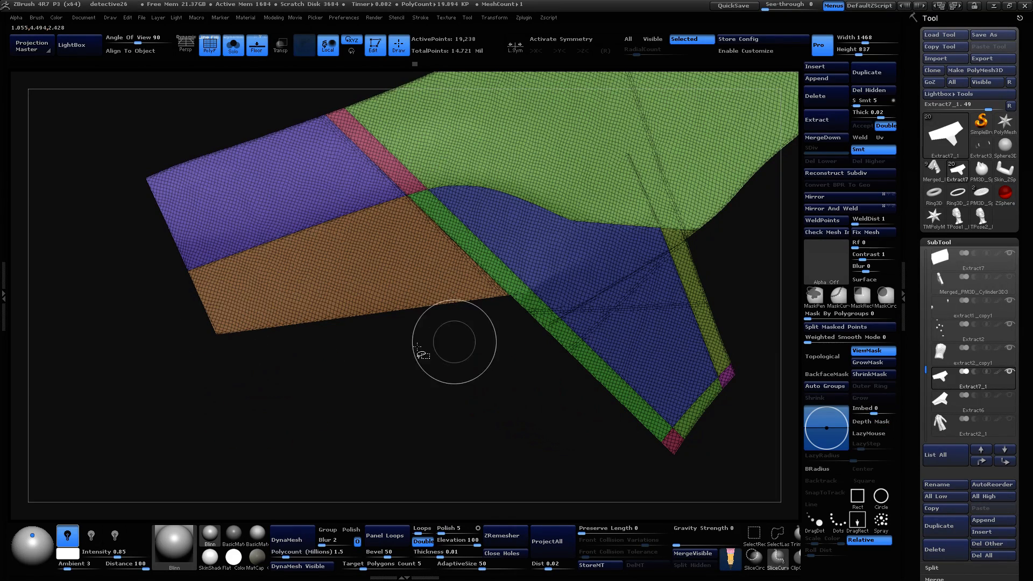
Step: Slice narrow border strips along the long arm's lower edge and across its end
left_click_drag(145, 319, 588, 269, "ctrl+shift")
mouse_move(283, 414)
left_mouse_down("ctrl+shift")
mouse_move(203, 231)
mouse_move(104, 104)
mouse_move(134, 111)
mouse_move(104, 99)
mouse_move(126, 99)
left_mouse_up("ctrl+shift")
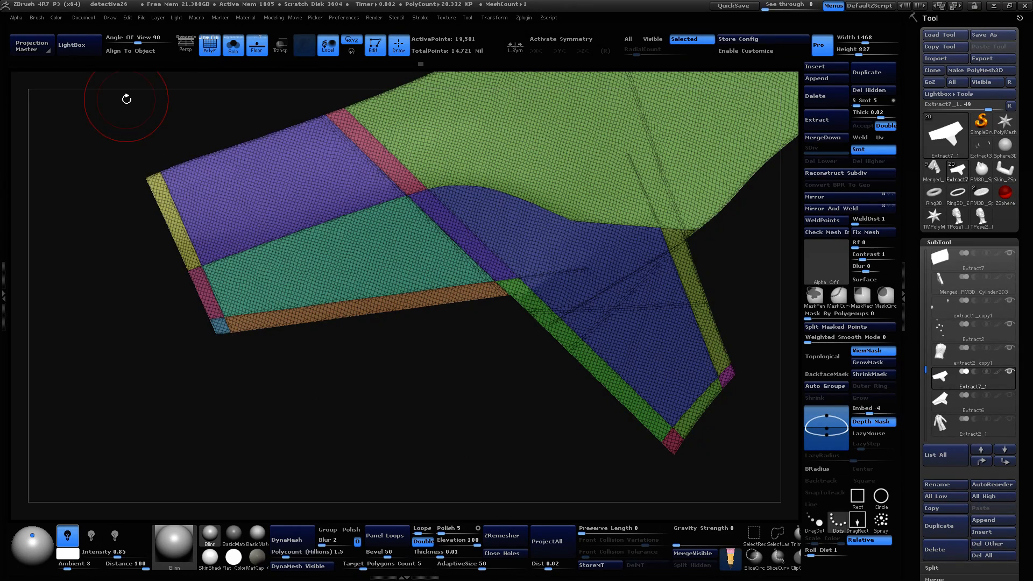
Step: Slice two narrow diagonal strips across the long arm's lower panel, meeting in a V at its lower border
left_click_drag(767, 448, 759, 444)
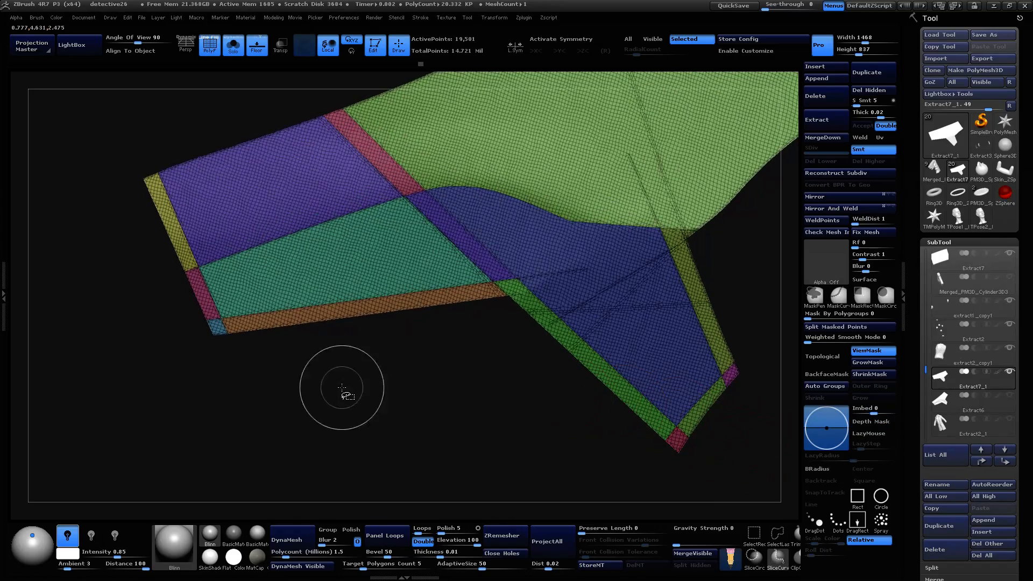
mouse_move(334, 401)
left_mouse_down("ctrl+shift")
mouse_move(397, 156)
mouse_move(415, 141)
left_mouse_up("ctrl+shift")
mouse_move(315, 425)
left_mouse_down("ctrl+shift")
mouse_move(421, 71)
mouse_move(421, 86)
left_mouse_up("ctrl+shift")
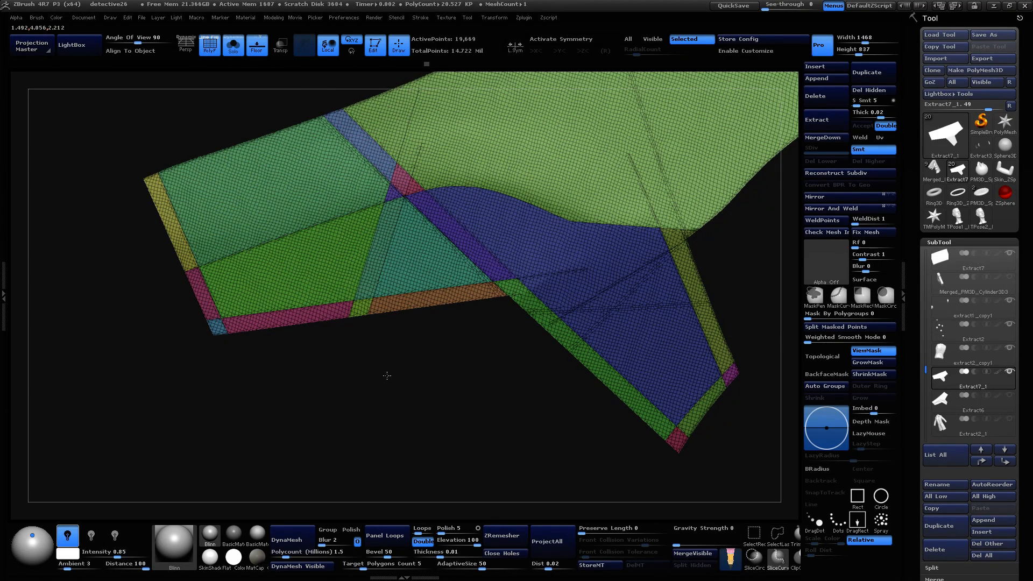
left_click_drag(399, 379, 212, 172, "ctrl+shift")
left_click_drag(434, 407, 190, 166, "ctrl+shift")
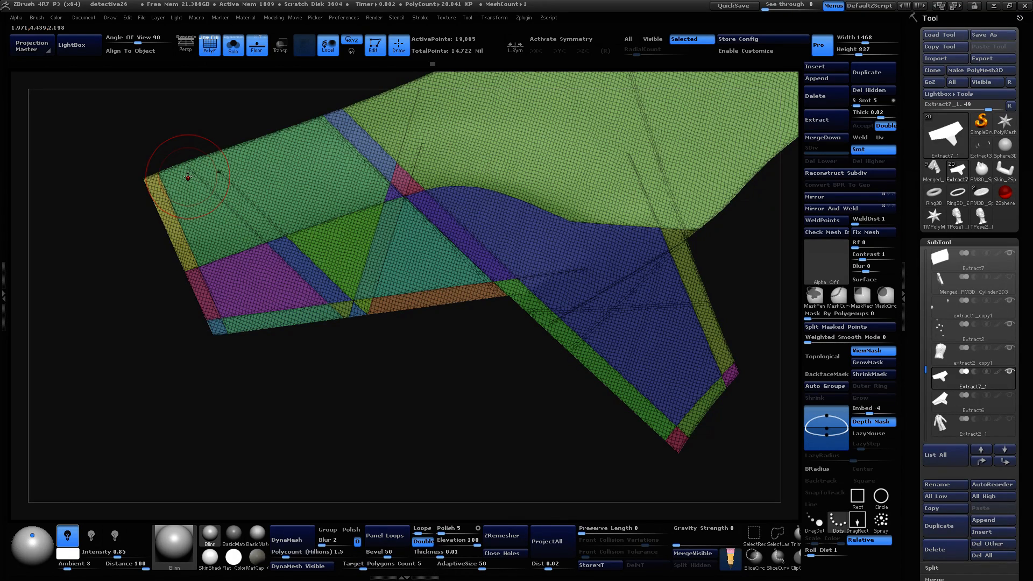
Step: Carry the outer diagonal strip through the long arm's upper panel and slice another strip from it to the lower border near the arm's end
left_click_drag(560, 344, 160, 120, "ctrl+shift")
left_click_drag(425, 417, 152, 130, "ctrl+shift")
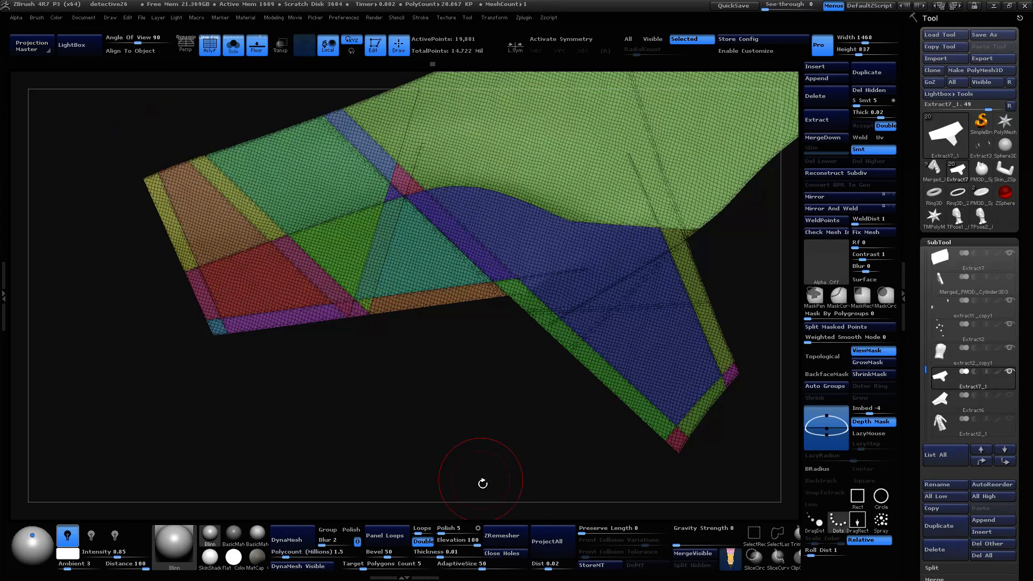
mouse_move(344, 430)
left_mouse_down("ctrl+shift")
mouse_move(430, 70)
mouse_move(398, 88)
mouse_move(445, 92)
mouse_move(313, 129)
left_mouse_up("ctrl+shift")
left_click_drag(329, 380, 291, 121, "ctrl+shift")
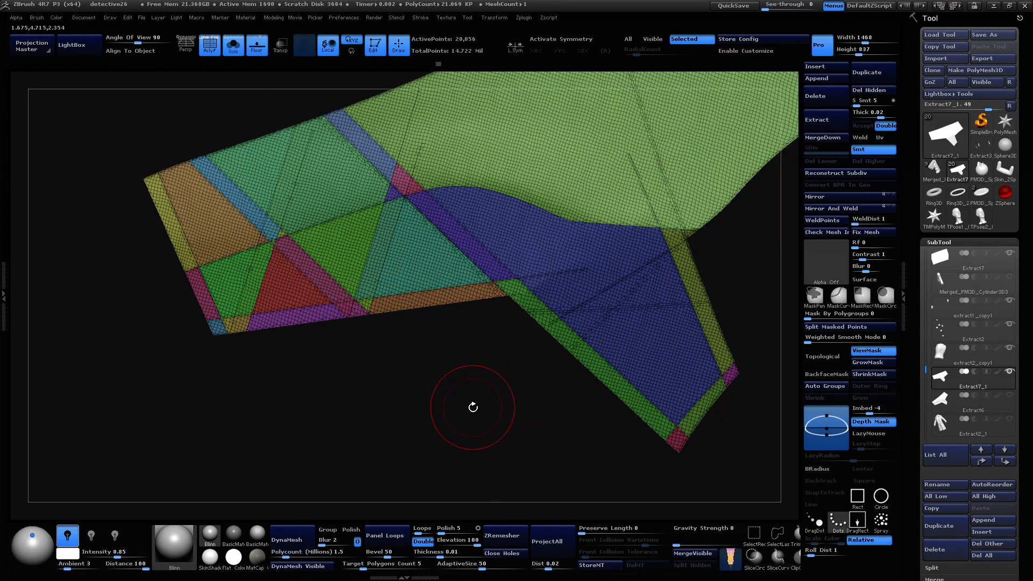
Step: Switch to the Move brush
left_click_drag(484, 385, 475, 430)
key("b")
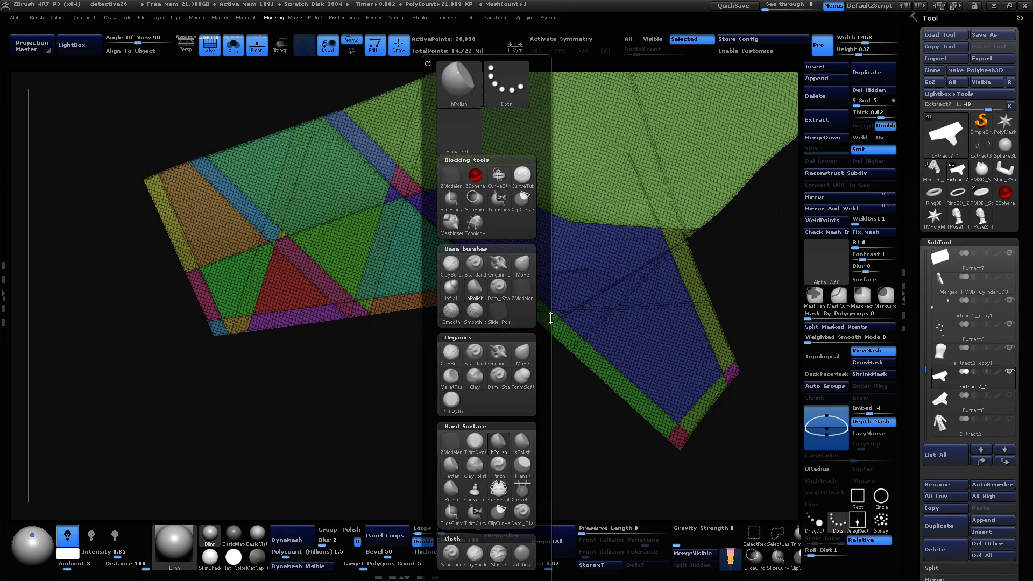
left_click(528, 265)
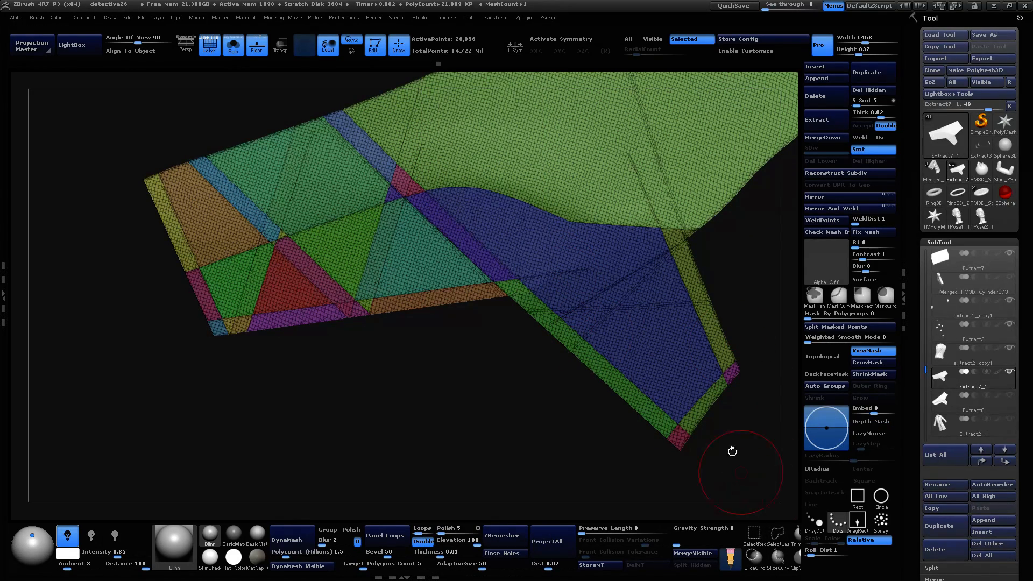
Step: Isolate the triangular panels, the small end panel and the large curved panel, and merge them into one polygroup
right_click(669, 318)
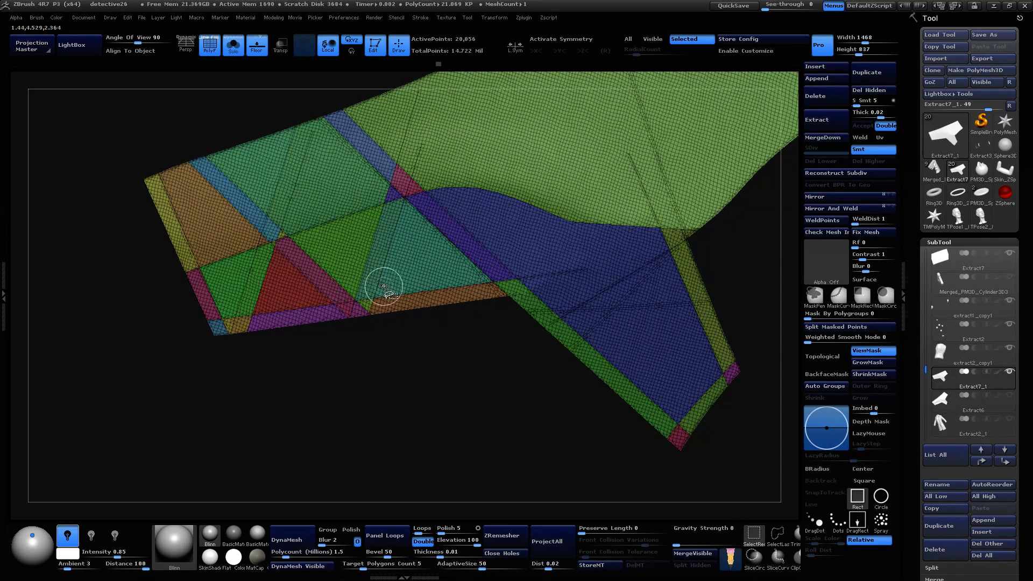
left_click(311, 276, "ctrl+shift")
left_click(407, 384, "ctrl+shift")
left_click(392, 249, "ctrl+alt+shift")
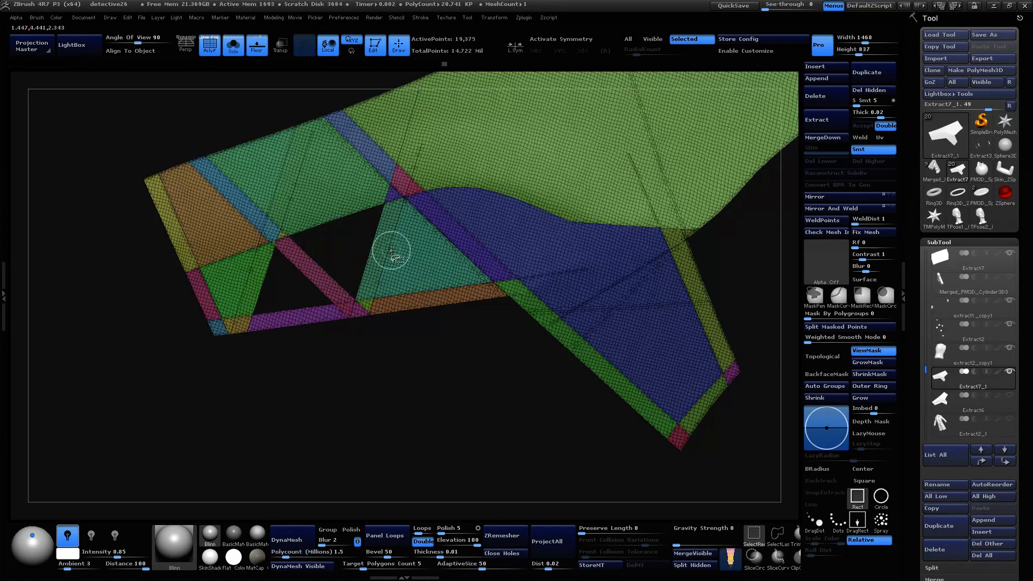
left_click(426, 269, "ctrl+alt+shift")
left_click(531, 235, "ctrl+alt+shift")
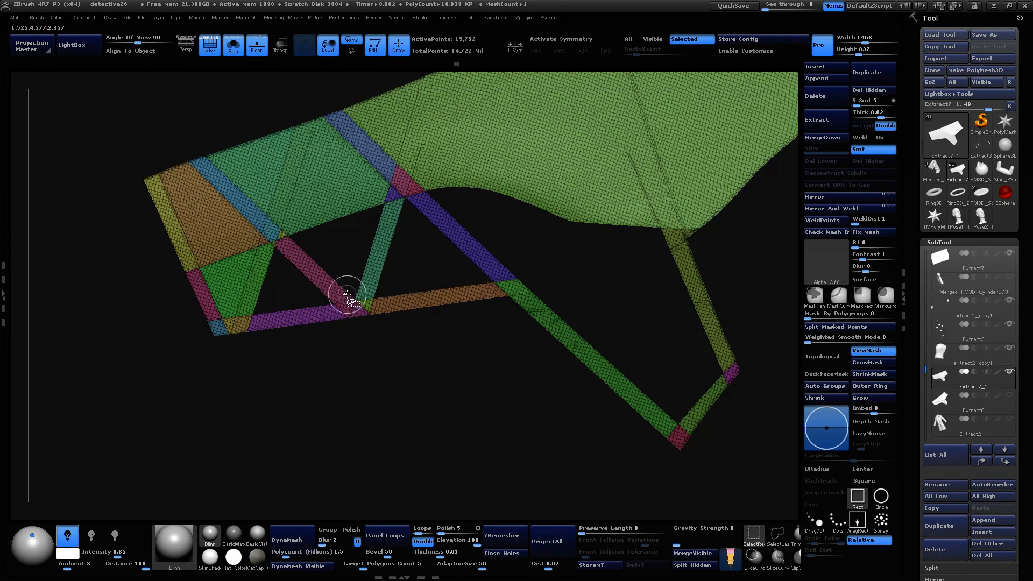
left_click(241, 290, "ctrl+alt+shift")
left_click(415, 427, "ctrl+shift")
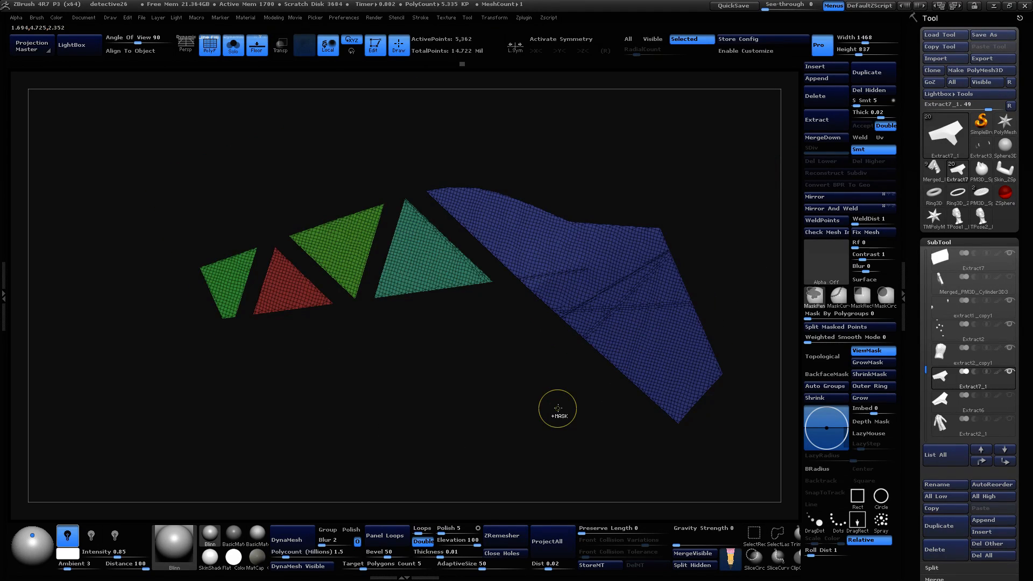
key("ctrl+w")
left_click(527, 420, "ctrl+shift")
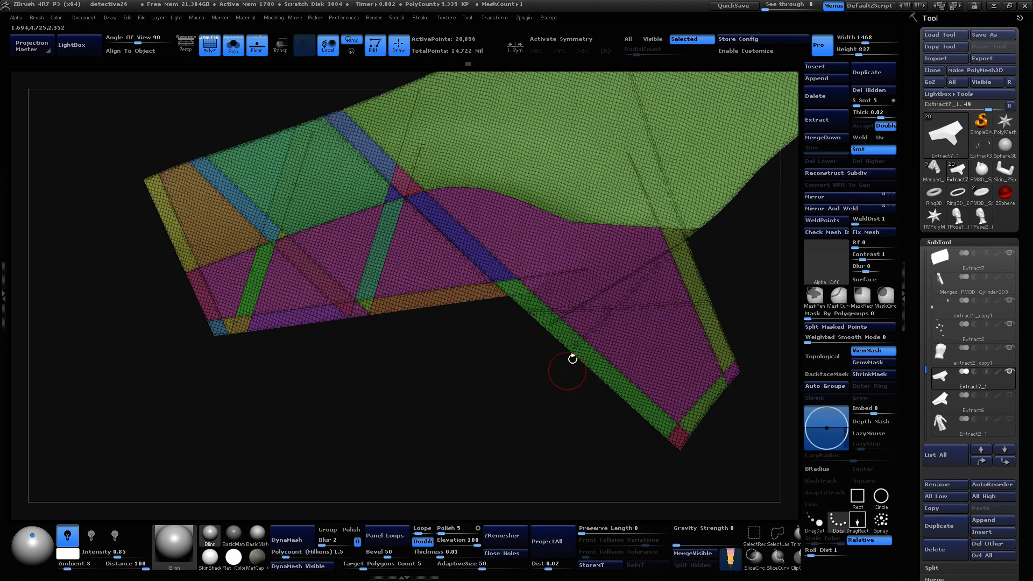
Step: Hide the large upper region and the polygroup strips around the curved panel and along the long diagonal
left_click(482, 160, "ctrl+shift")
left_click(721, 280, "ctrl+shift")
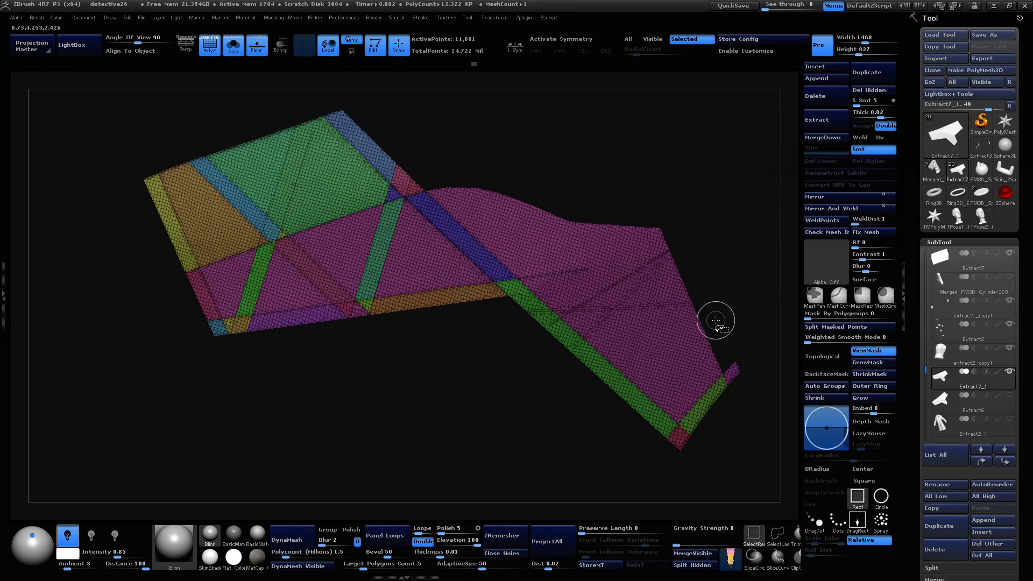
left_click(731, 371, "ctrl+alt+shift")
left_click(635, 410, "ctrl+alt+shift")
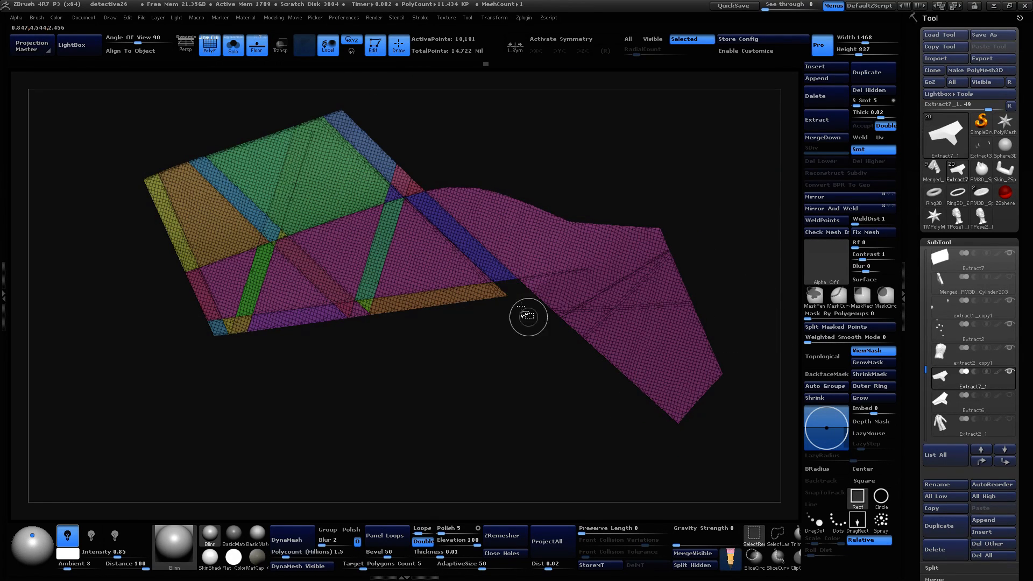
left_click(449, 224, "ctrl+alt+shift")
left_click(408, 177, "ctrl+alt+shift")
left_click(389, 182, "ctrl+alt+shift")
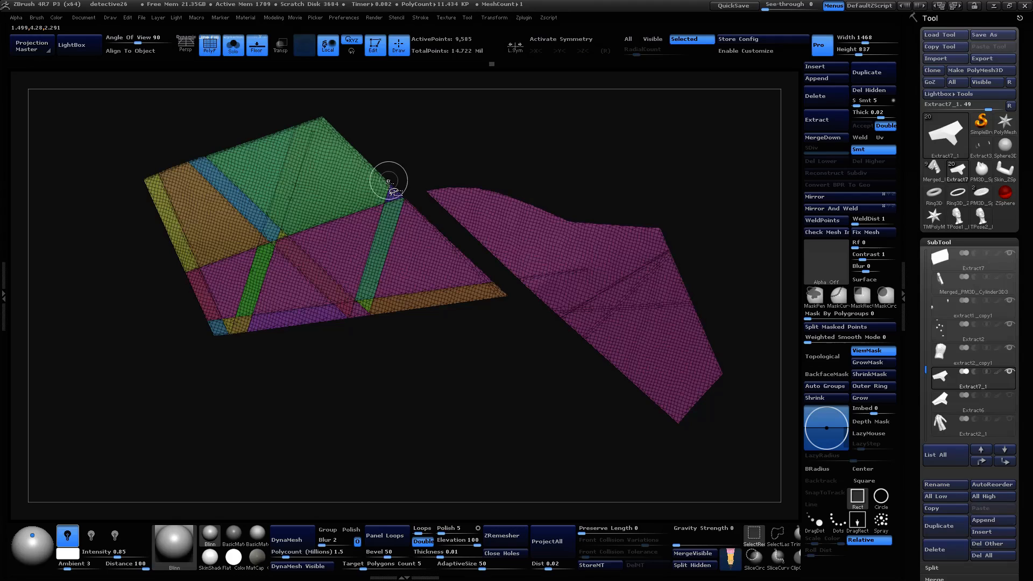
Step: Hide the remaining strips between the triangular panels and along the outer edges of the narrow end
left_click(393, 237, "ctrl+alt+shift")
left_click(371, 305, "ctrl+alt+shift")
left_click(323, 276, "ctrl+alt+shift")
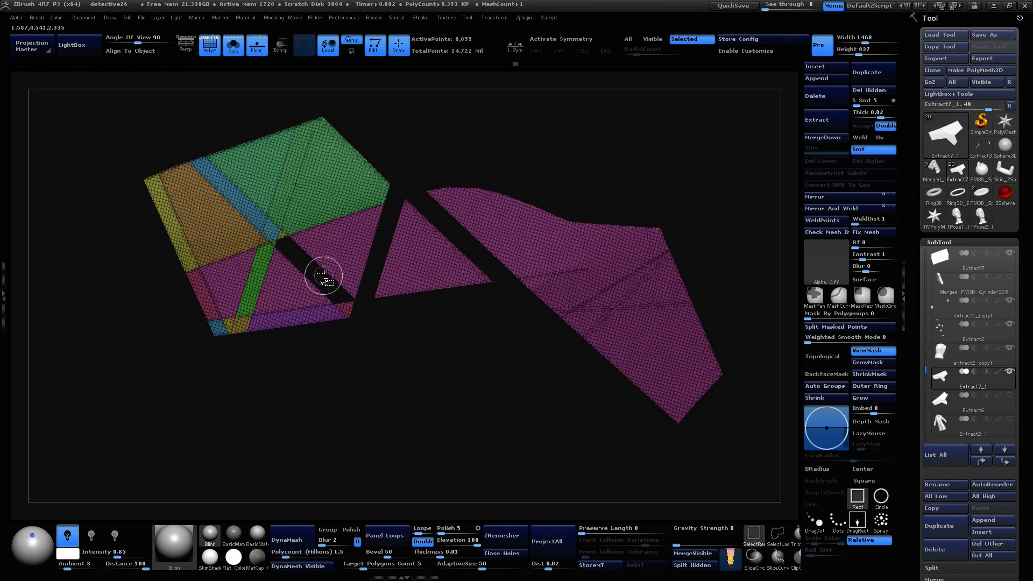
left_click(261, 216, "ctrl+alt+shift")
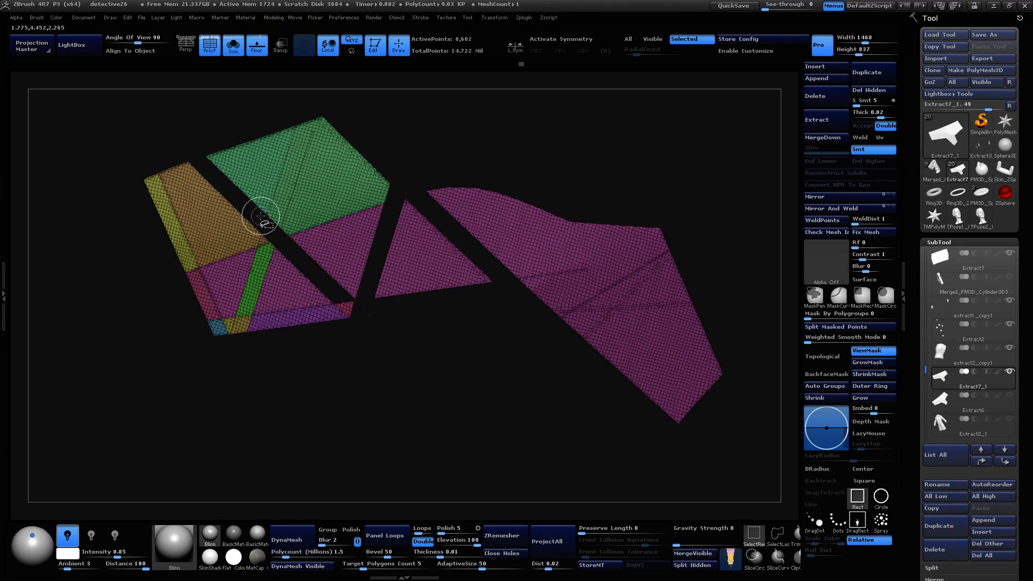
left_click(262, 254, "ctrl+alt+shift")
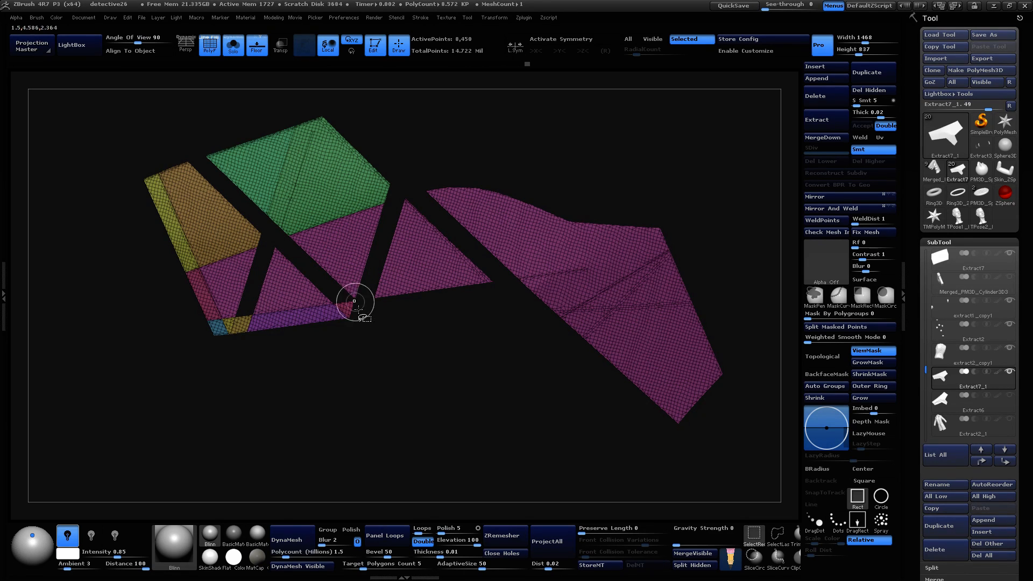
left_click(334, 316, "ctrl+alt+shift")
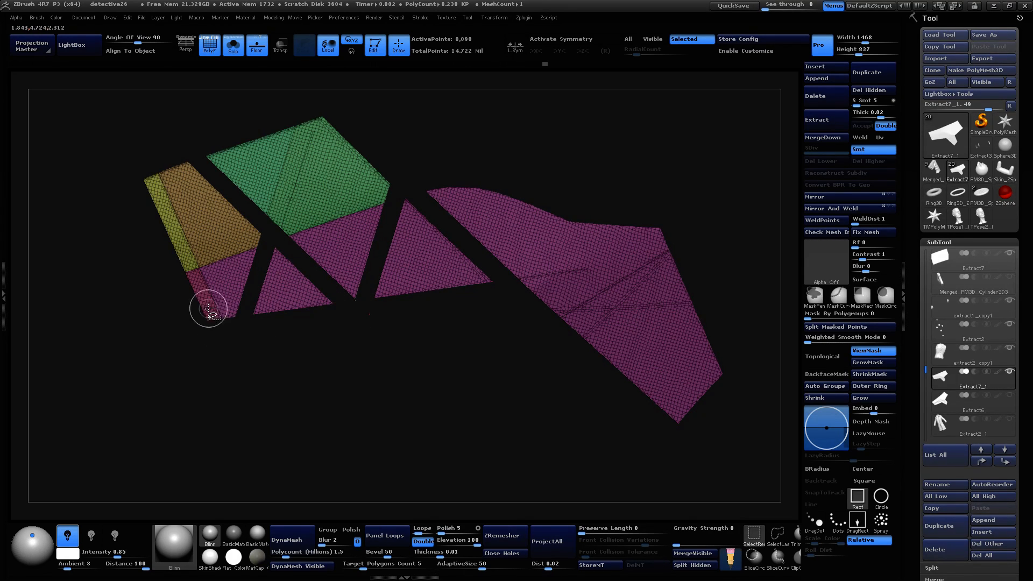
left_click(209, 309, "ctrl+alt+shift")
left_click(179, 249, "ctrl+alt+shift")
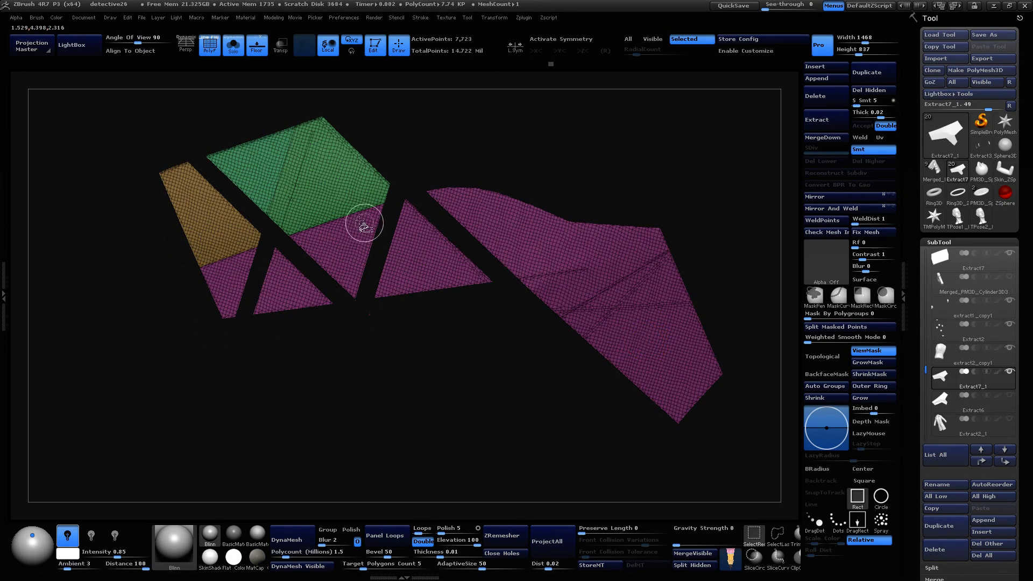
Step: Hide the last upper panels, invert the visibility, and merge the upper region and border strips into one polygroup
left_click(225, 226, "ctrl+shift")
left_click(270, 187, "ctrl+shift")
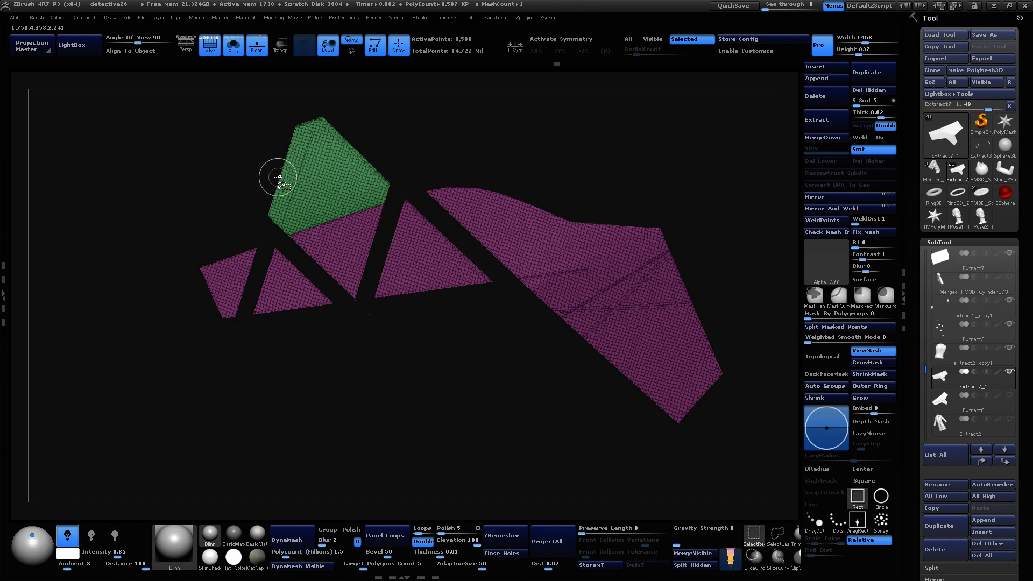
left_click(300, 177, "ctrl+shift")
left_click_drag(754, 229, 783, 249, "ctrl+shift")
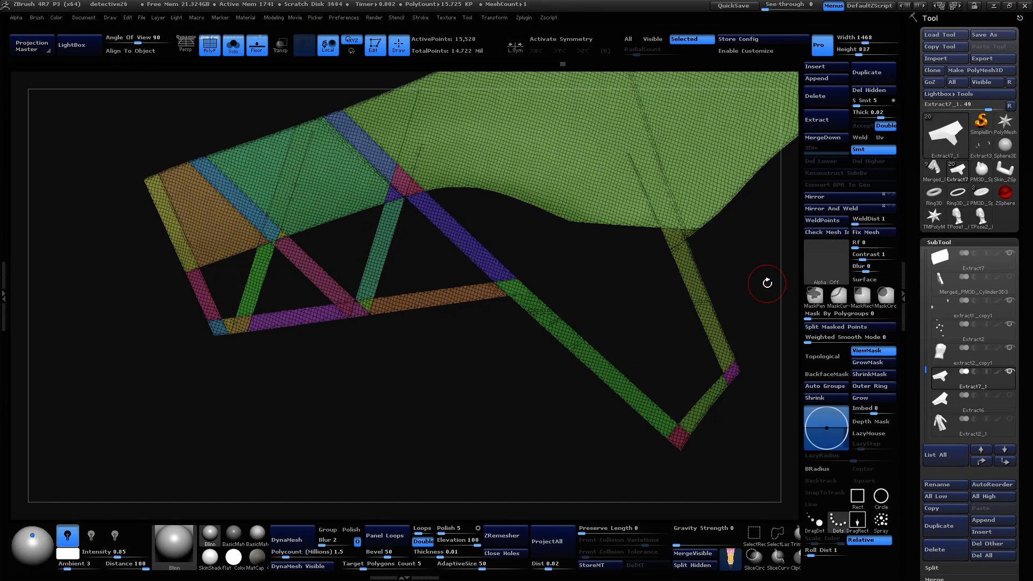
left_click_drag(768, 284, 725, 293, "alt")
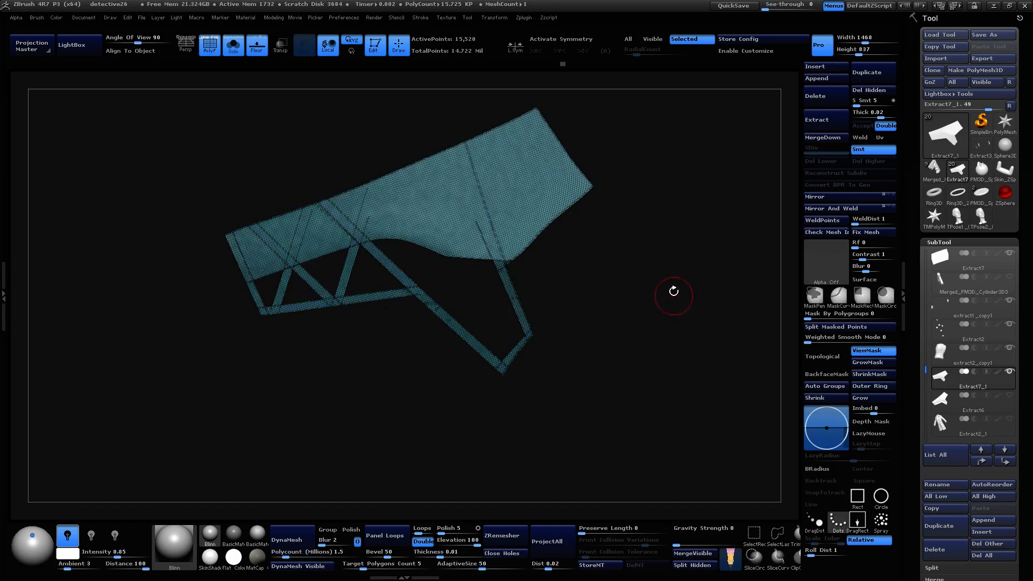
left_click_drag(673, 291, 779, 301)
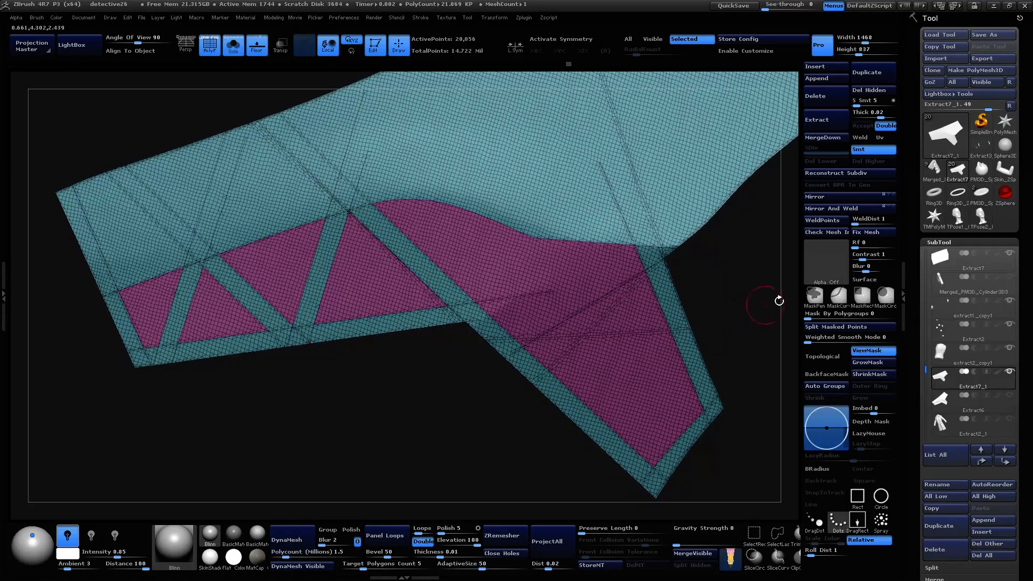
Step: Show the Extract6 subtool over the flat panel mesh for comparison and hide it again
left_click(1010, 395)
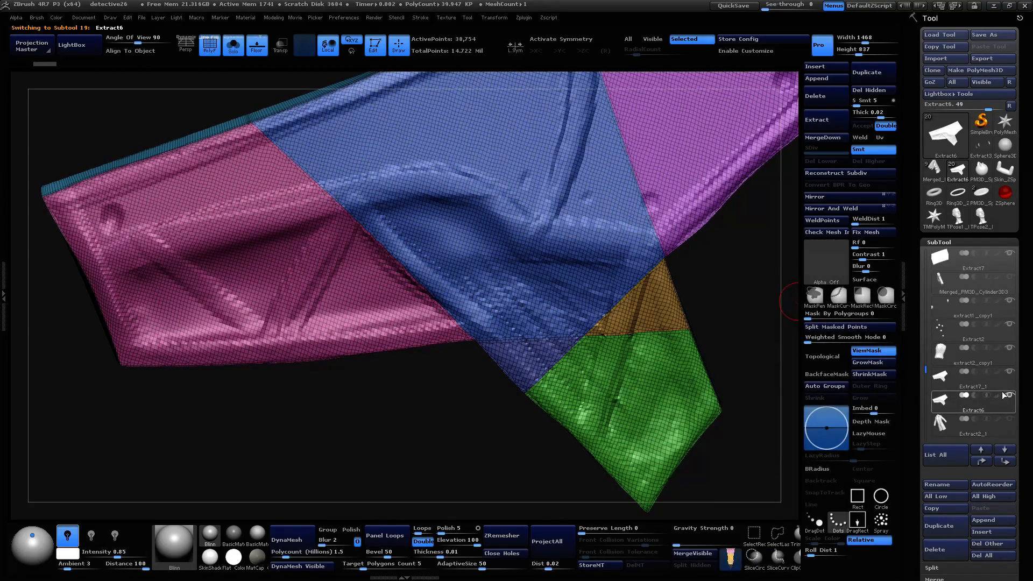
left_click(1010, 397)
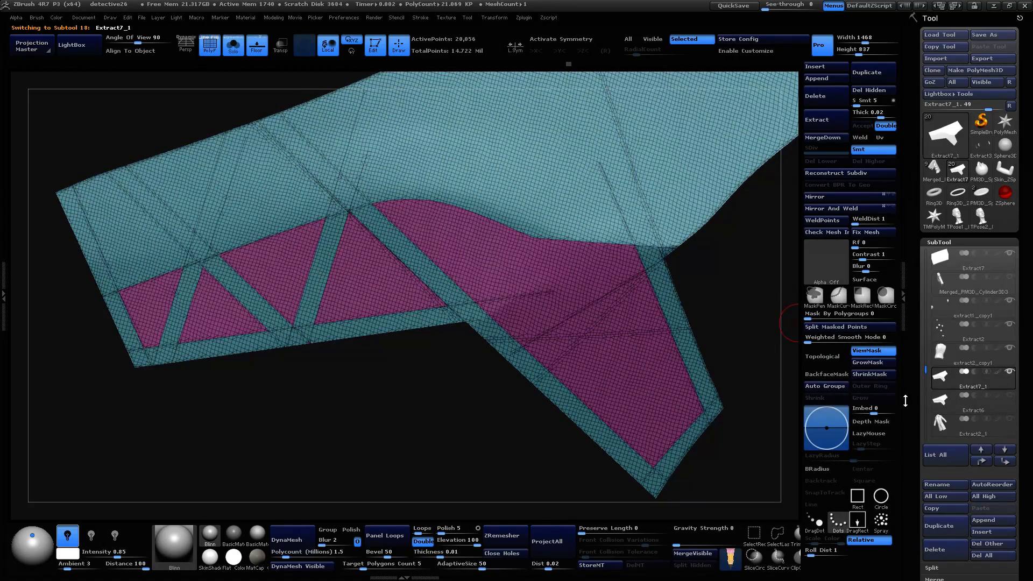
mouse_move(1009, 396)
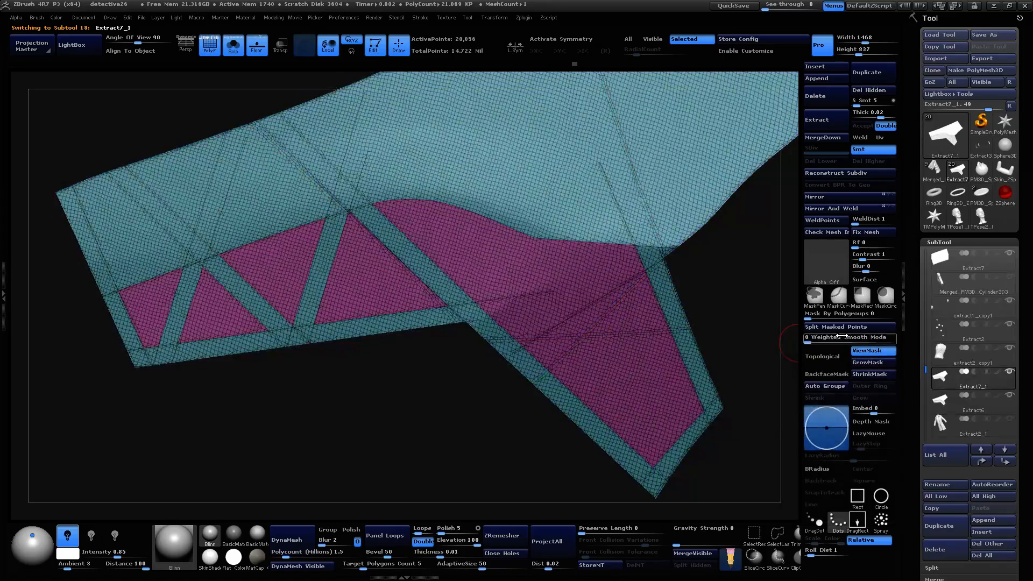
Step: Slice the large curved panel with two SliceCurve cuts to form a narrow diagonal strip beside its pointed tip
key("ctrl+shift")
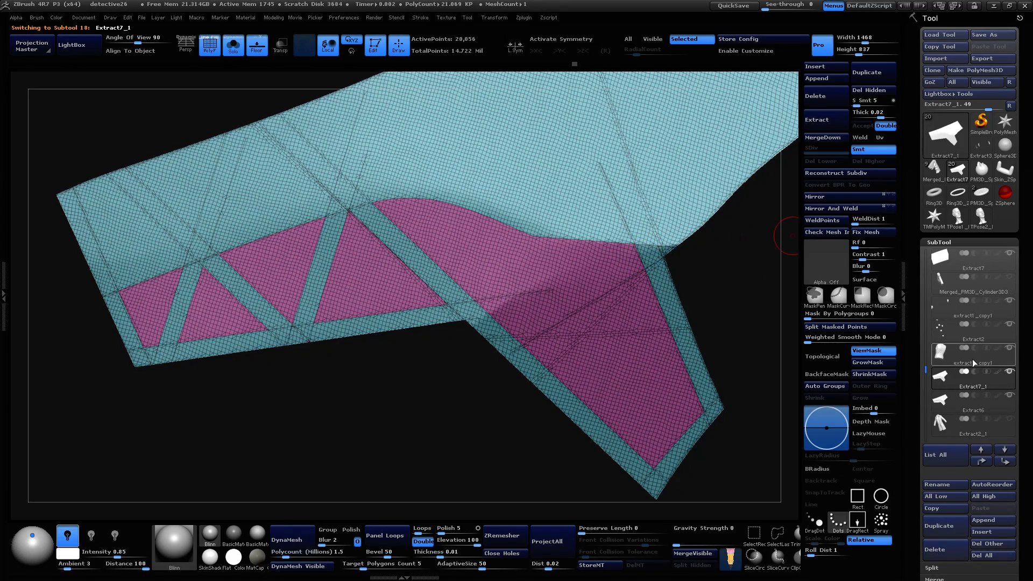
key("ctrl+shift")
left_click_drag(342, 243, 425, 317, "ctrl+shift")
left_click(766, 393, "ctrl+shift")
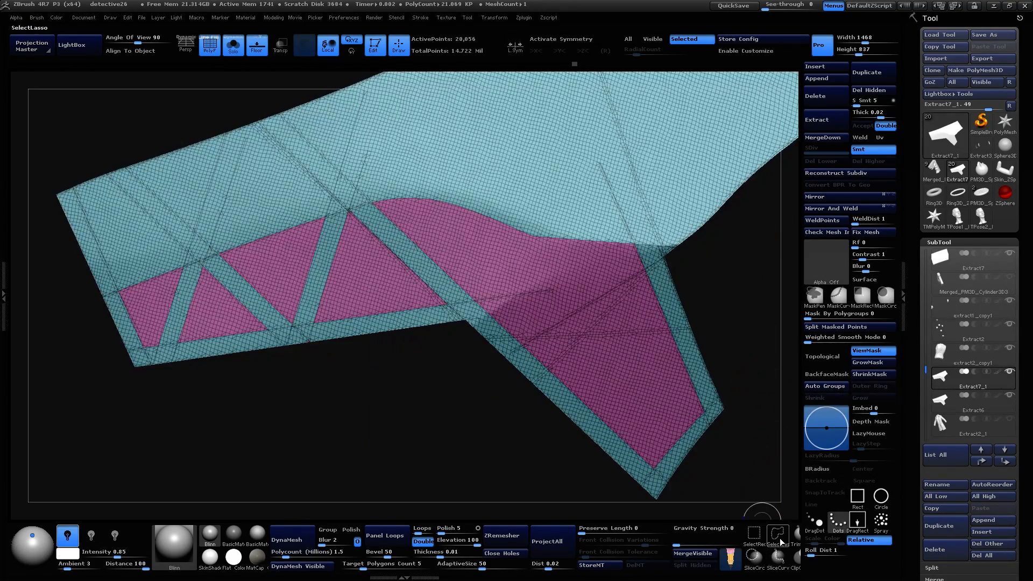
left_click(781, 562)
mouse_move(391, 95)
left_mouse_down("ctrl+shift")
mouse_move(272, 445)
mouse_move(592, 475)
mouse_move(570, 475)
mouse_move(574, 484)
mouse_move(559, 471)
left_mouse_up("ctrl+shift")
left_click_drag(657, 158, 562, 517, "ctrl+shift")
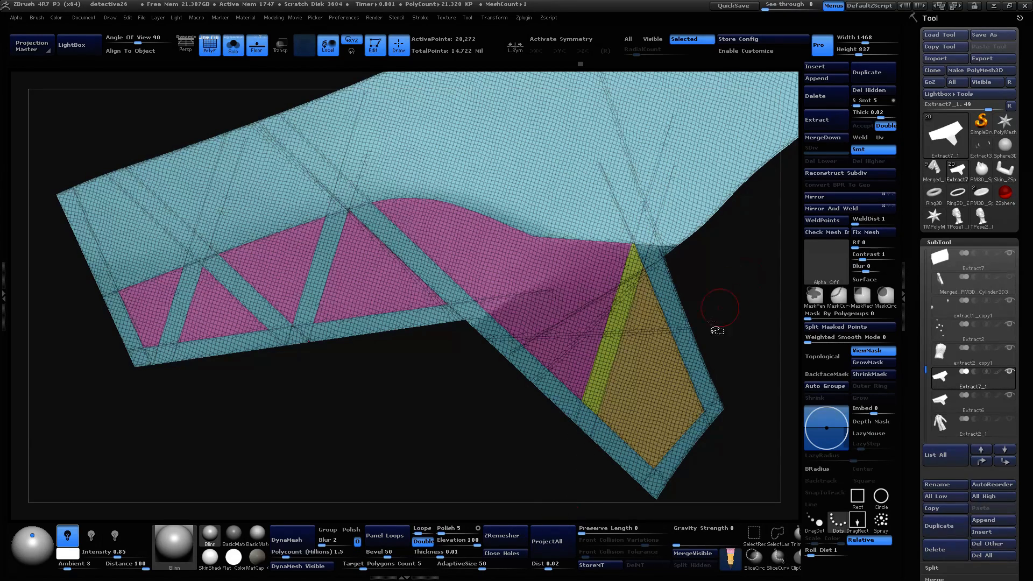
Step: Isolate the cut-off tip panel together with the other inner panels and merge them into one polygroup
left_click(672, 393, "ctrl+shift")
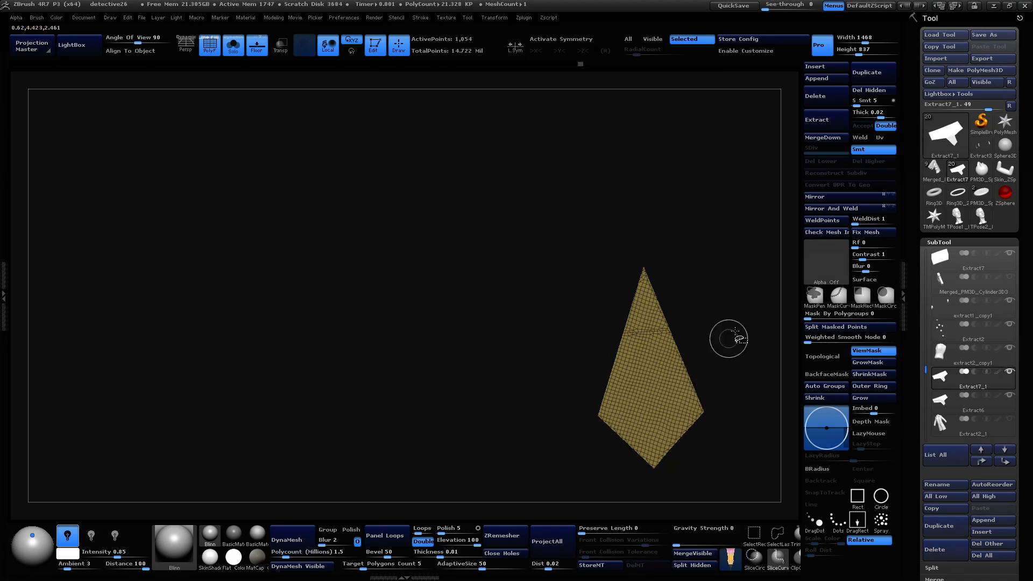
left_click(755, 536, "ctrl+shift")
left_click_drag(752, 336, 764, 363, "ctrl+shift")
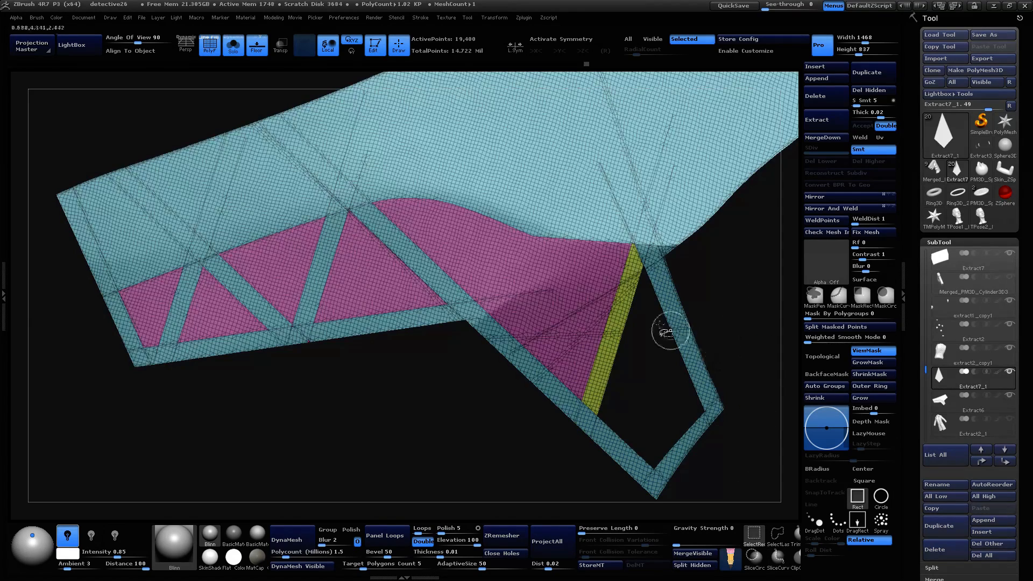
left_click(595, 296, "ctrl+shift")
left_click_drag(761, 323, 774, 375, "ctrl+shift")
left_click(745, 318, "ctrl+shift")
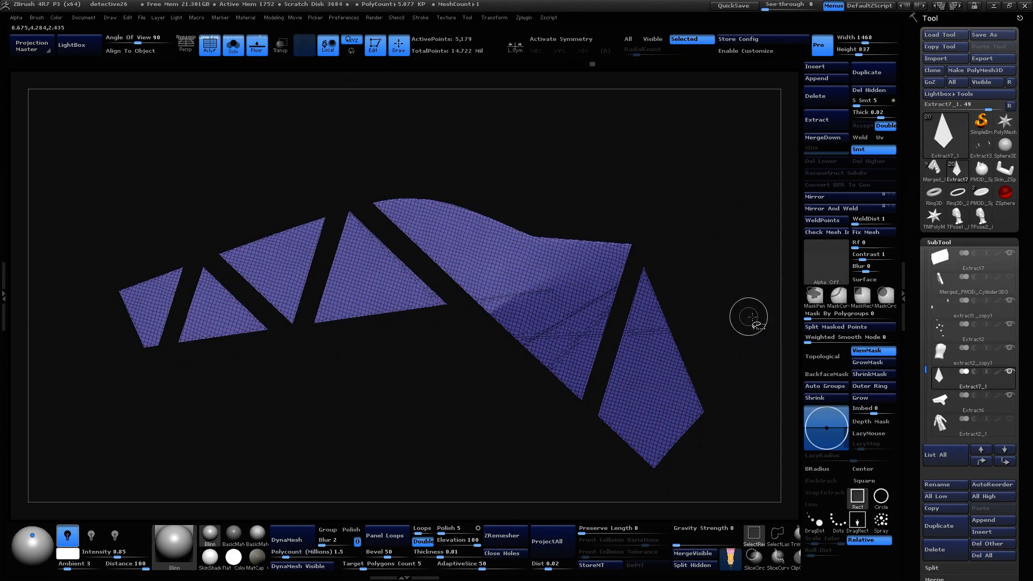
Step: Invert the visibility, merge the new diagonal strip with the surrounding frame into one polygroup, and show the whole mesh
left_click(636, 284, "ctrl+shift")
left_click_drag(738, 286, 673, 203, "ctrl+shift")
left_click(754, 382, "ctrl+shift")
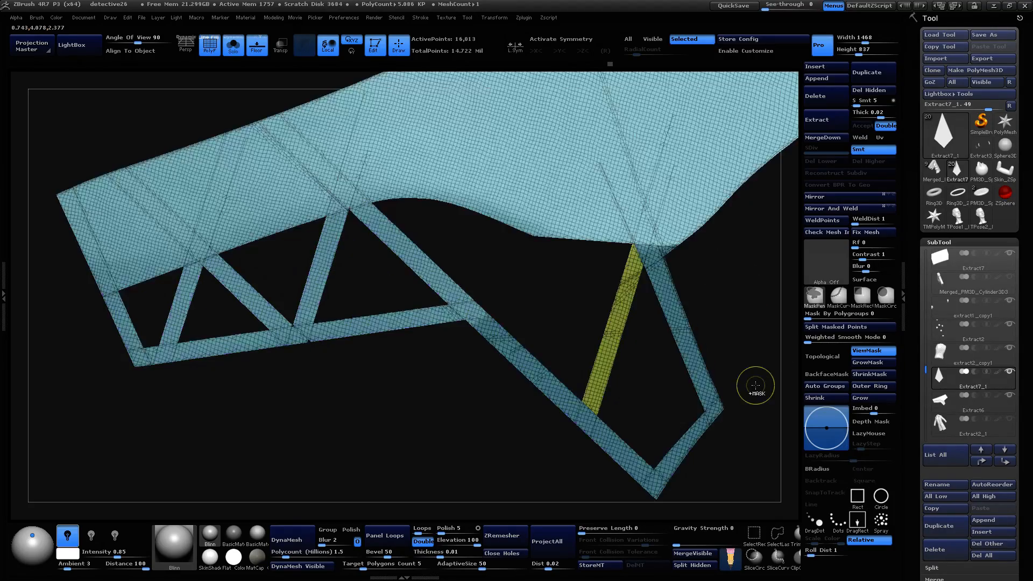
key("ctrl+w")
left_click(736, 325, "ctrl+shift")
Step: Set Panel Loops to 2 loops, polish 0, bevel 0 and elevation -100, and apply it to the mesh
mouse_move(736, 325)
left_mouse_down()
mouse_move(751, 282)
mouse_move(628, 346)
mouse_move(649, 332)
mouse_move(651, 389)
mouse_move(639, 321)
mouse_move(650, 327)
mouse_move(626, 296)
left_mouse_up()
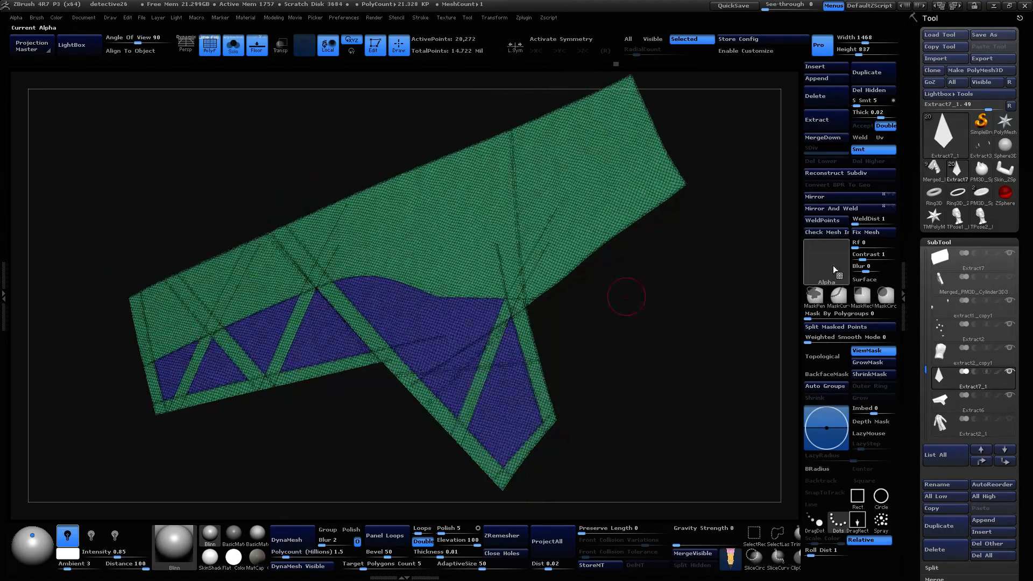
left_click_drag(913, 417, 904, 323)
left_click(942, 369)
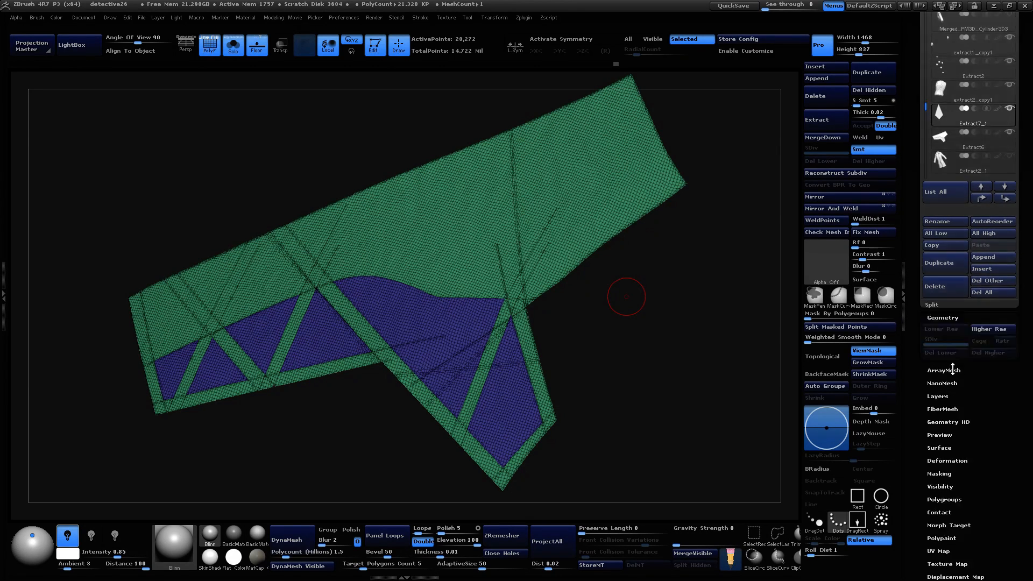
left_click(947, 108)
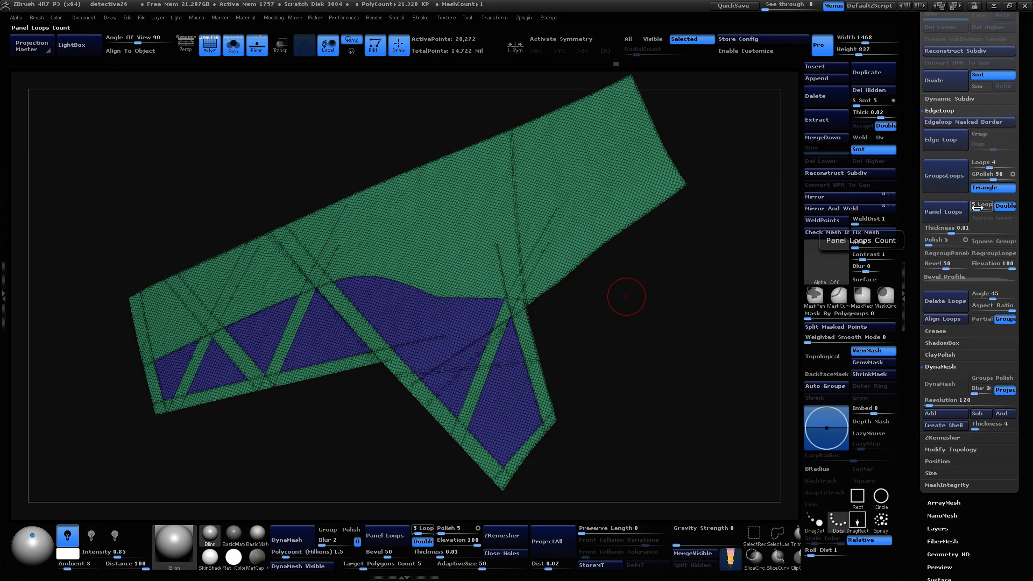
left_click_drag(977, 206, 970, 208)
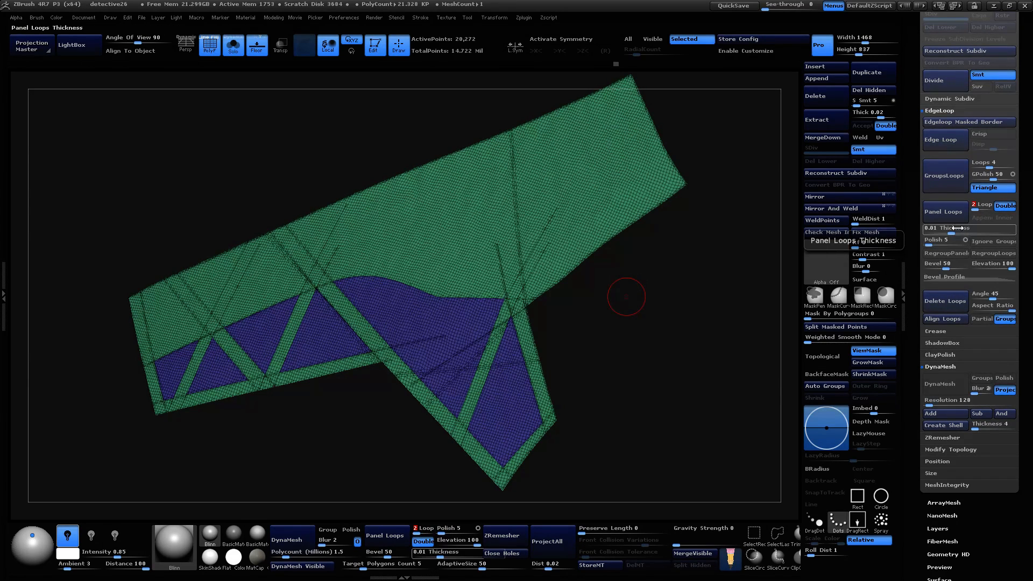
left_click_drag(933, 241, 923, 241)
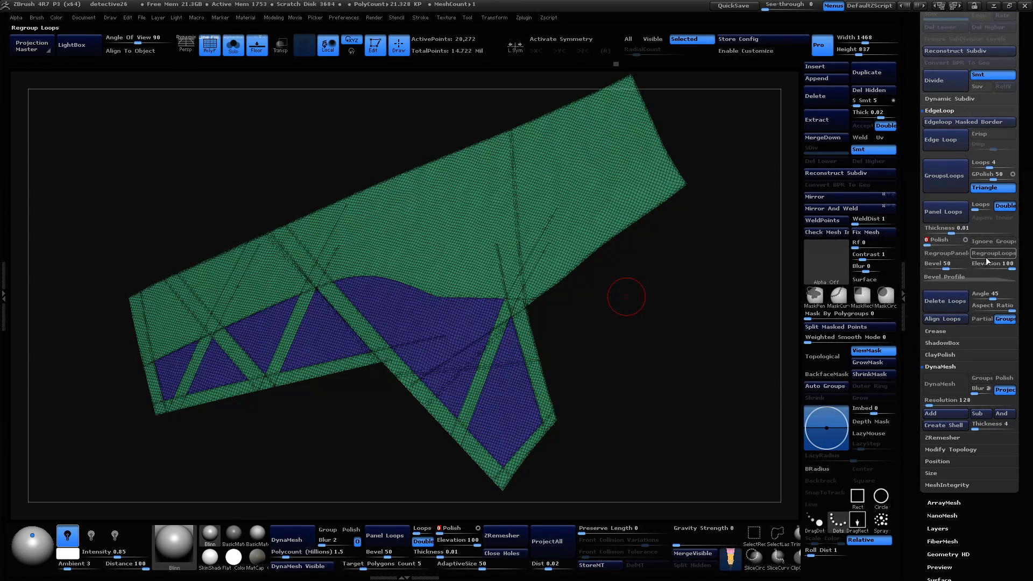
left_click_drag(996, 264, 923, 264)
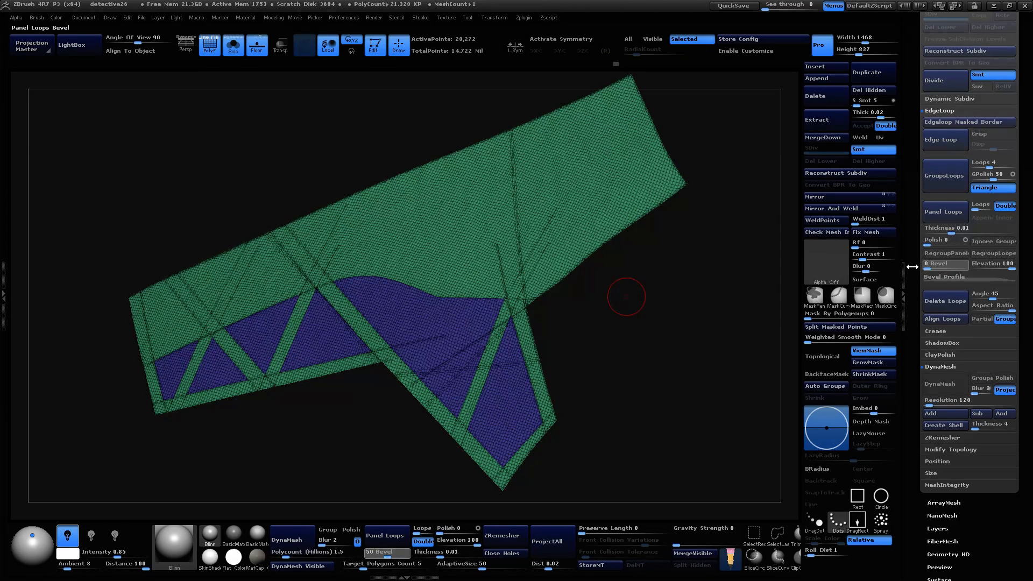
left_click(1009, 263)
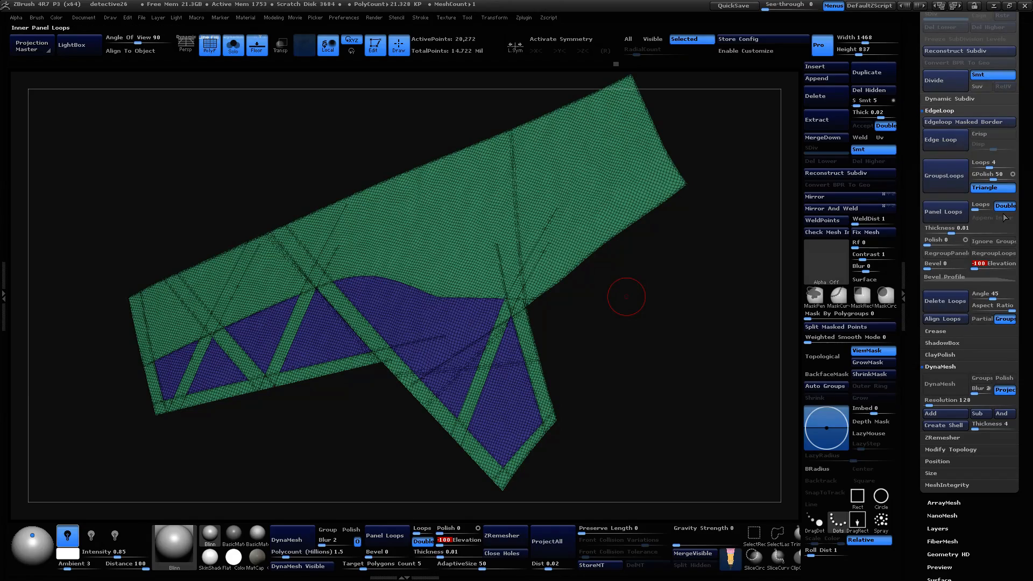
left_click(944, 212)
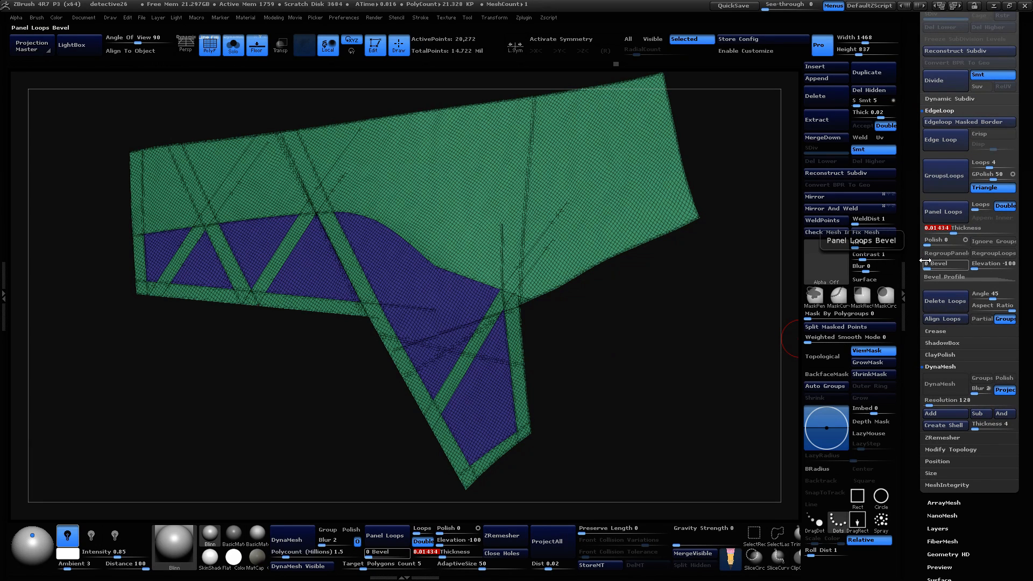
Step: Try Panel Loops with a thickness of 0.1 on the flat mesh, check its side walls, and undo it
type(".1")
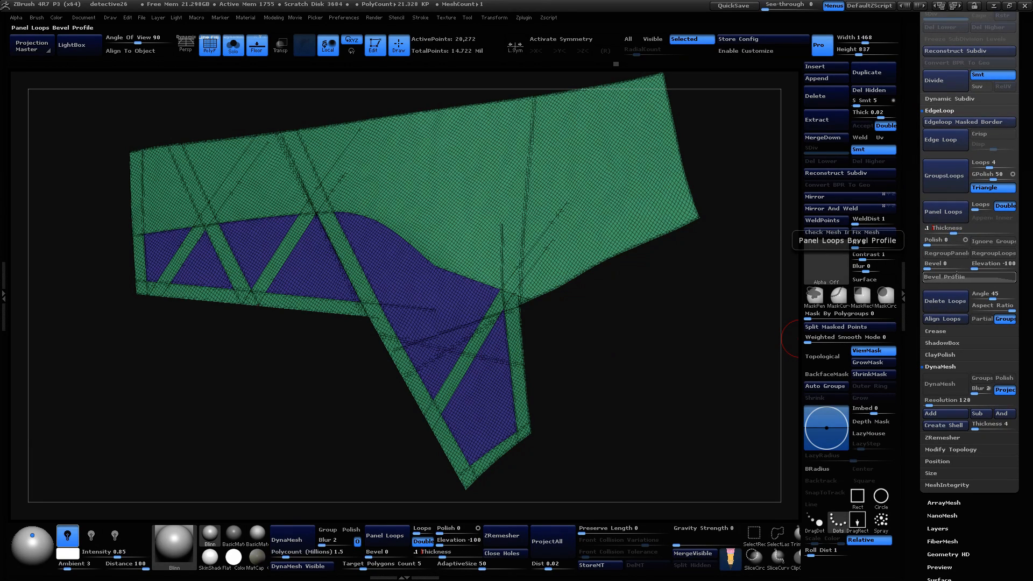
key("Return")
left_click(951, 215)
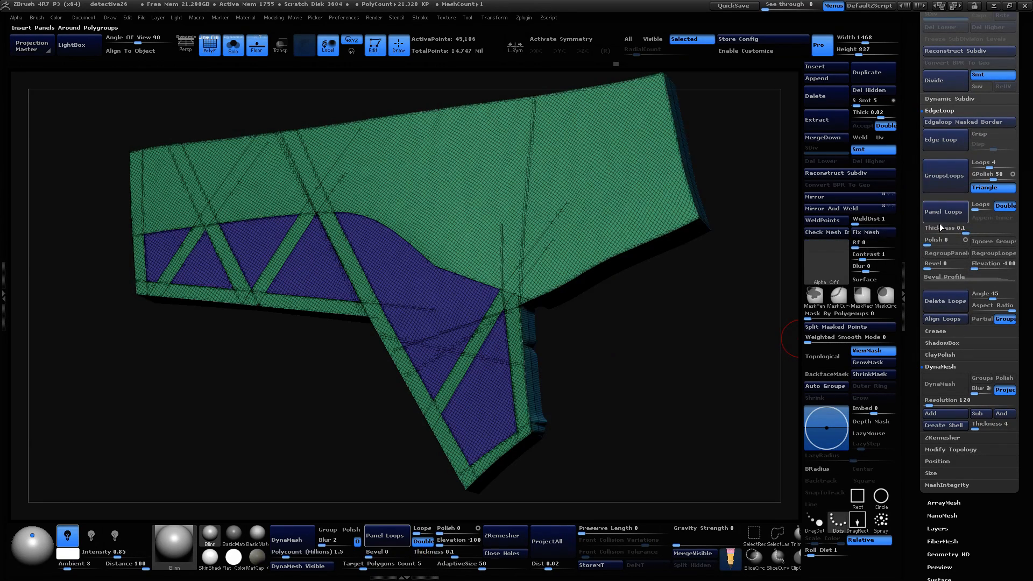
left_click_drag(724, 372, 656, 379)
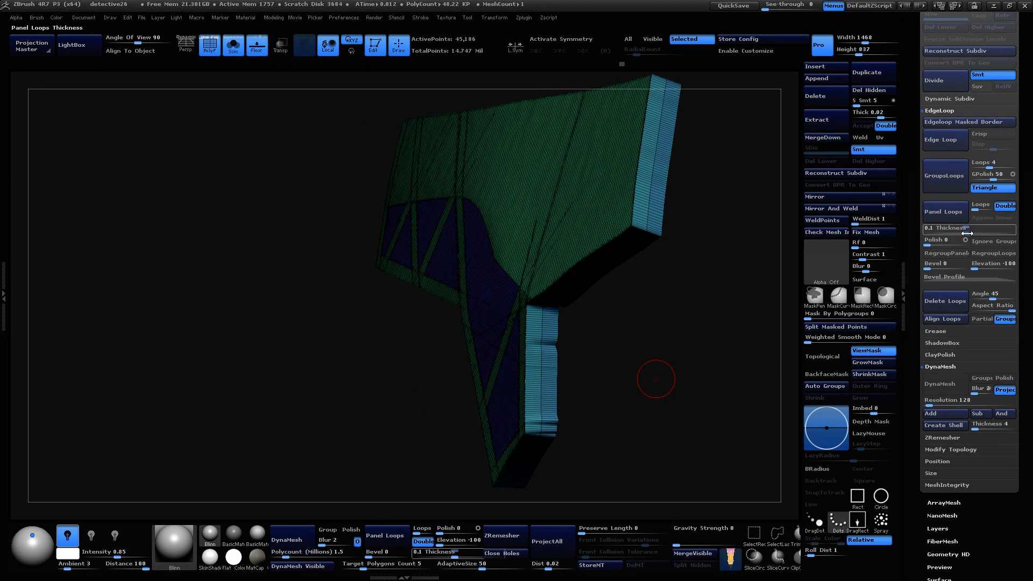
key("ctrl+z")
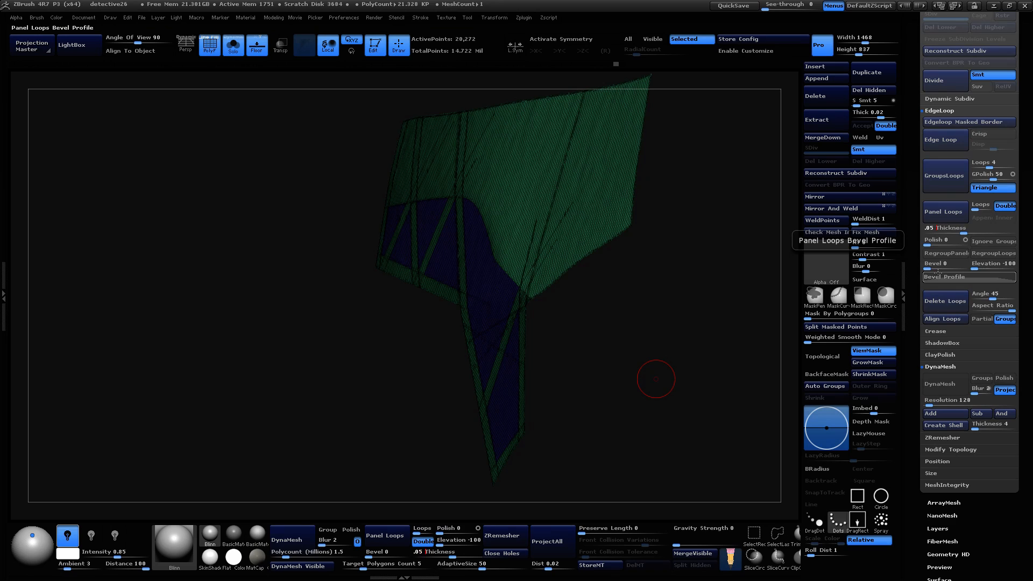
Step: Set the Panel Loops thickness to 0.05 and apply it to the whole mesh
left_click(942, 211)
left_click_drag(669, 367, 707, 284)
Step: Switch to Transpose Move, mask by polygroup and extrude so the inner panels sit recessed below the frame
key("space")
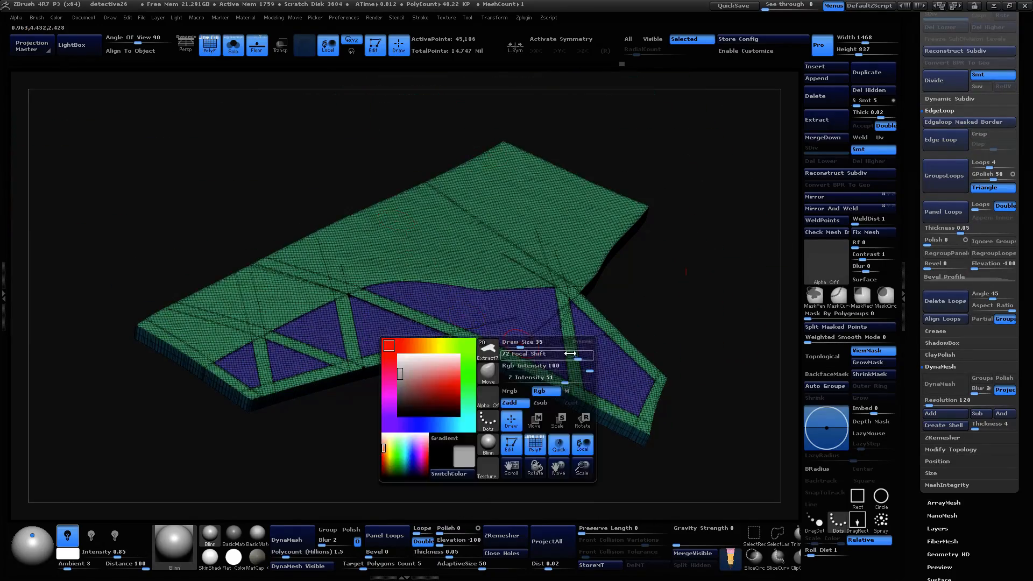
left_click(533, 419)
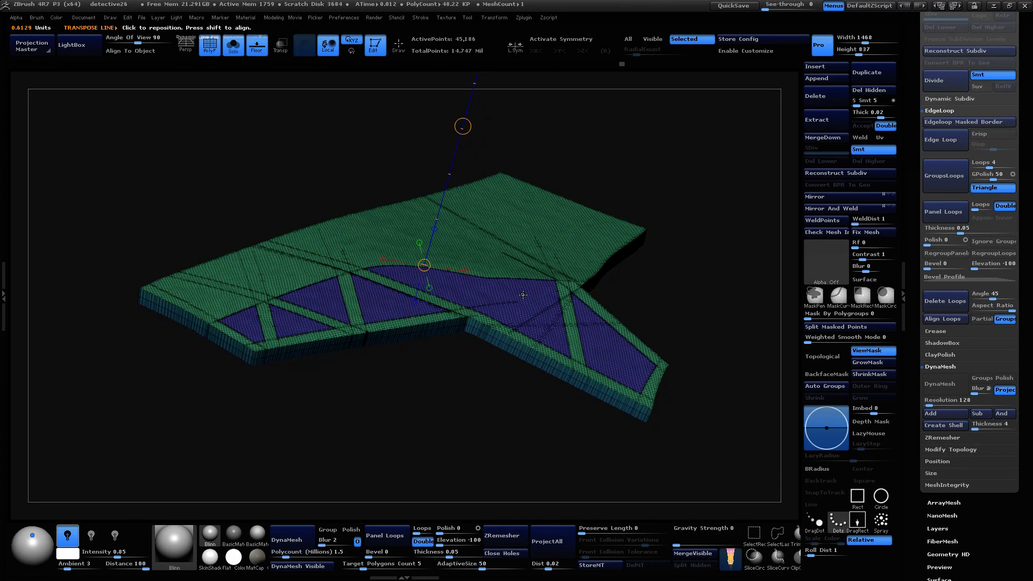
left_click(528, 297, "ctrl")
left_click_drag(542, 263, 553, 260, "ctrl")
left_click_drag(711, 294, 719, 305, "ctrl")
left_click_drag(719, 305, 740, 469)
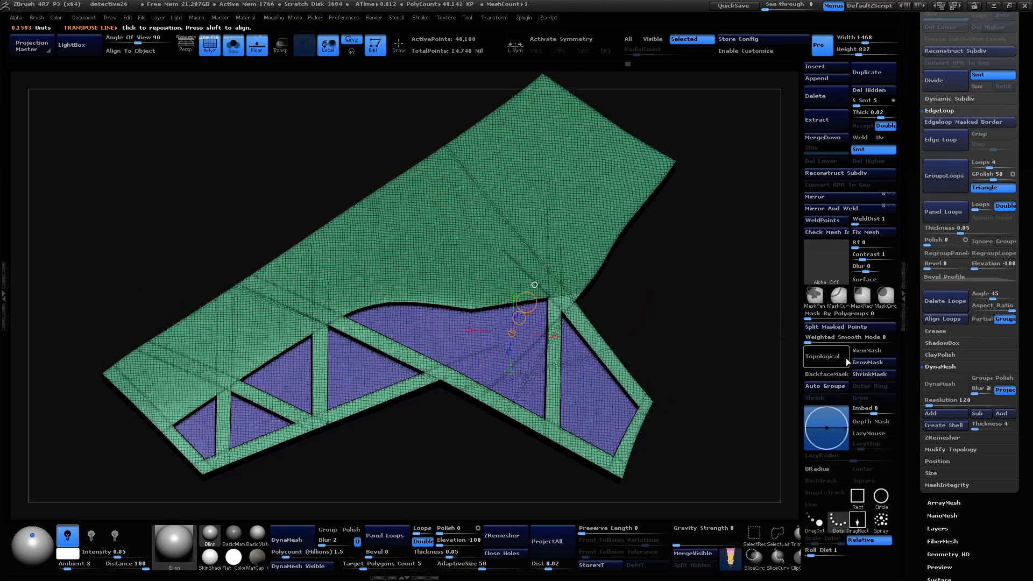
Step: Leave Solo mode to show the coat model and hide the Extract6 subtool overlapping the new plate
left_click(236, 47)
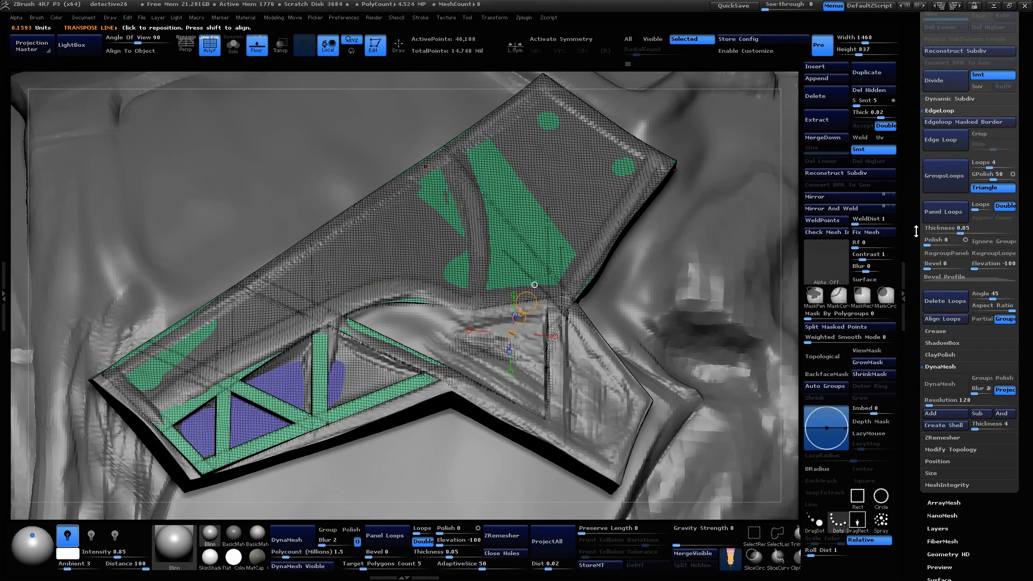
left_click_drag(908, 291, 914, 394)
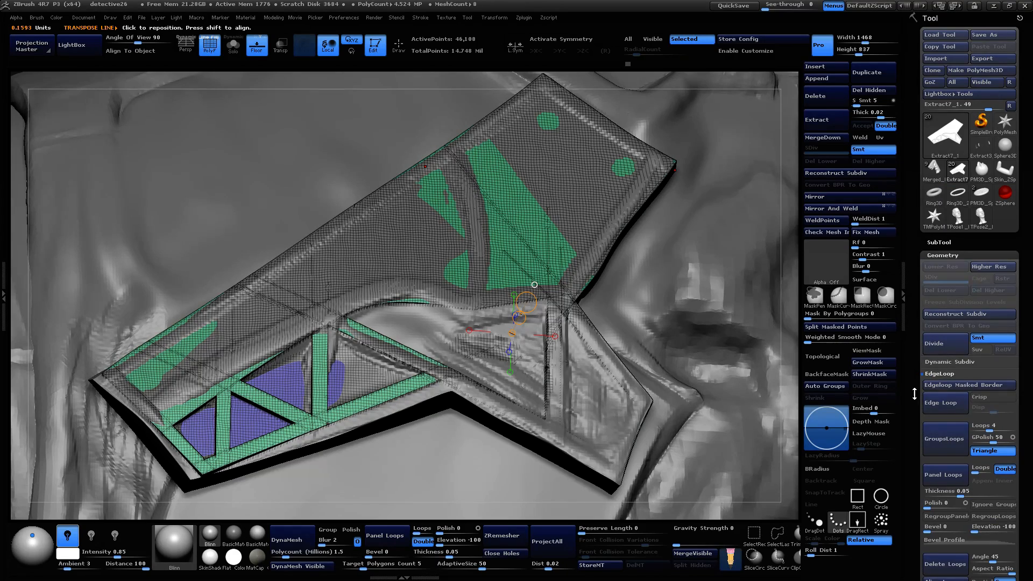
left_click(945, 242)
left_click(1010, 395)
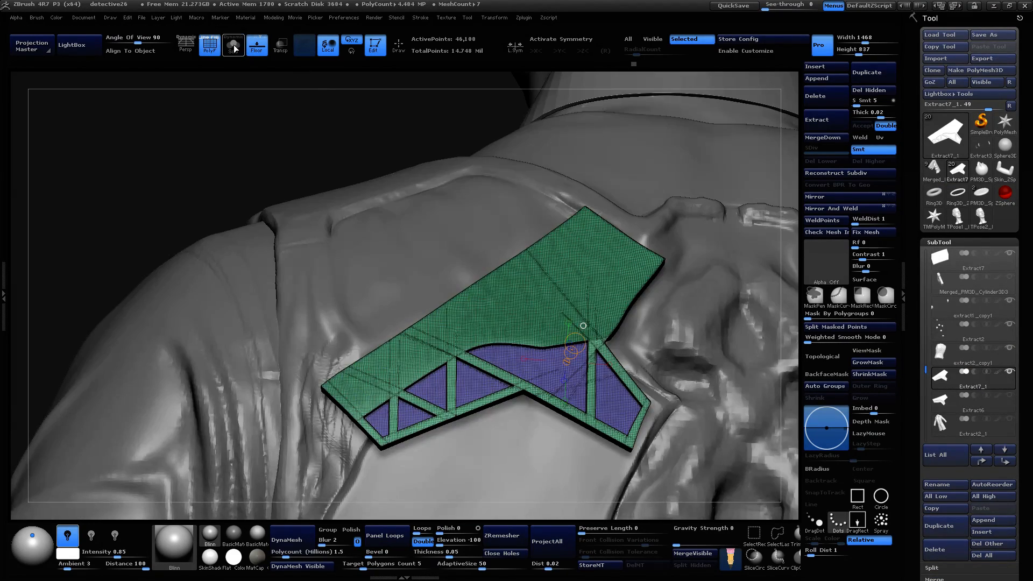
left_click(233, 45)
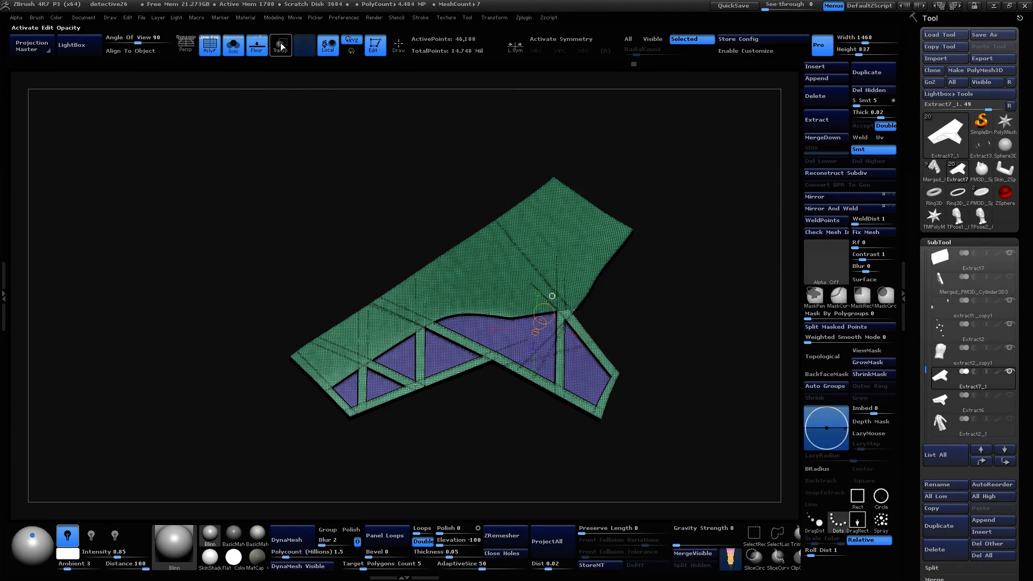
left_click(243, 49)
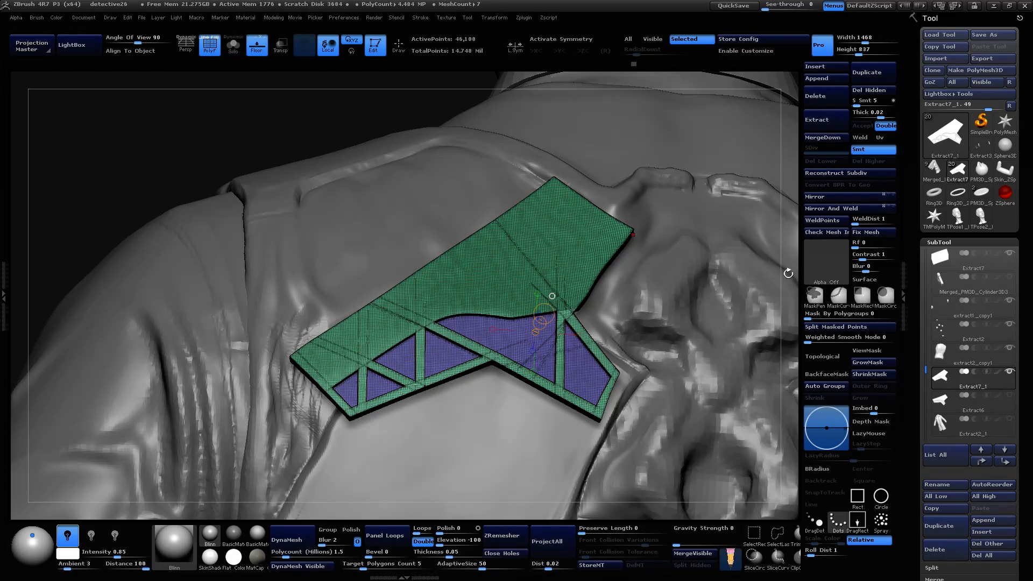
Step: Shift the plate slightly toward the coat surface with Transpose Move and turn off its polyframe display
mouse_move(790, 283)
left_mouse_down()
mouse_move(743, 305)
mouse_move(774, 286)
mouse_move(643, 236)
left_mouse_up()
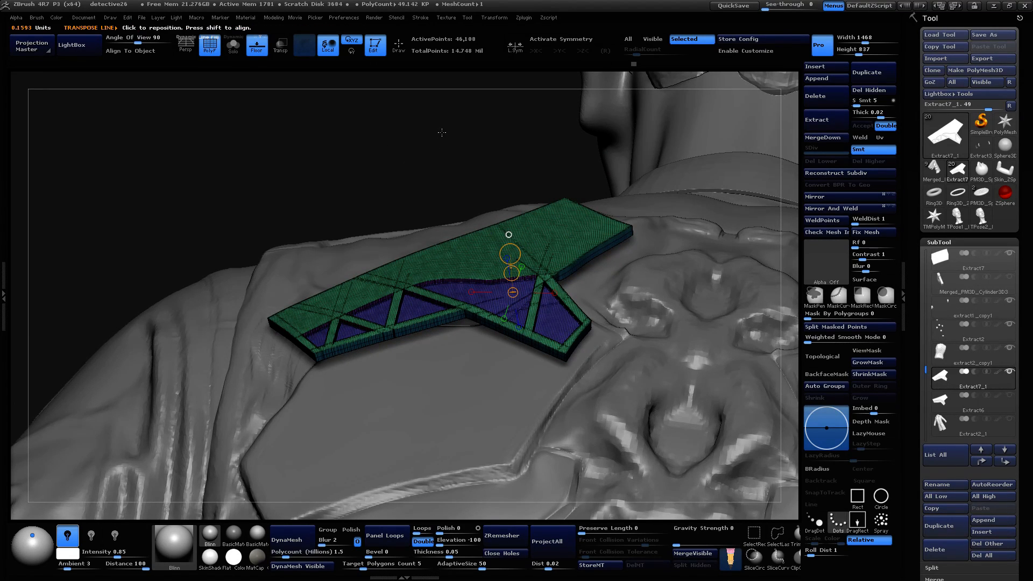
left_click_drag(442, 132, 573, 305)
key("space")
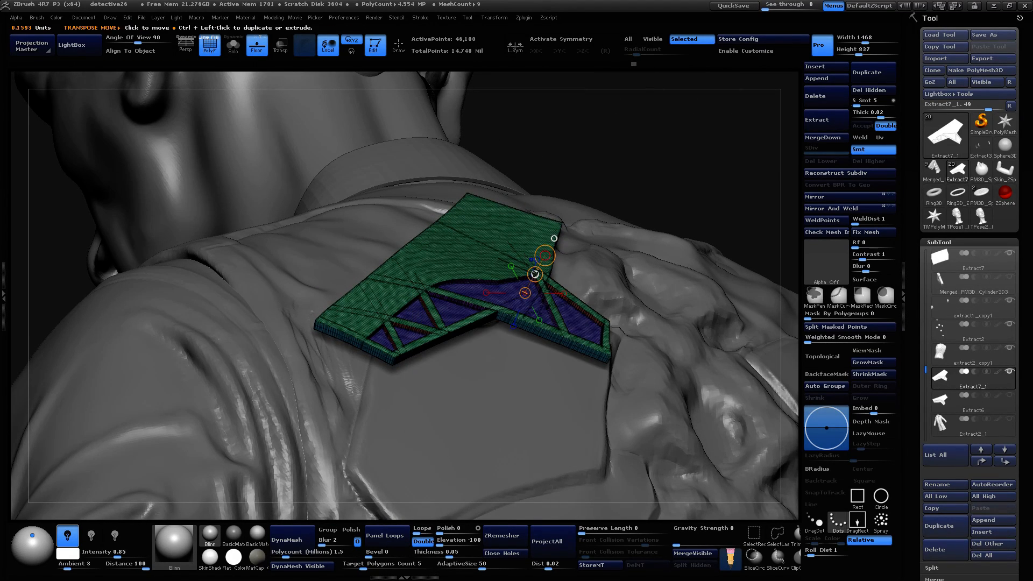
left_click_drag(535, 275, 533, 279)
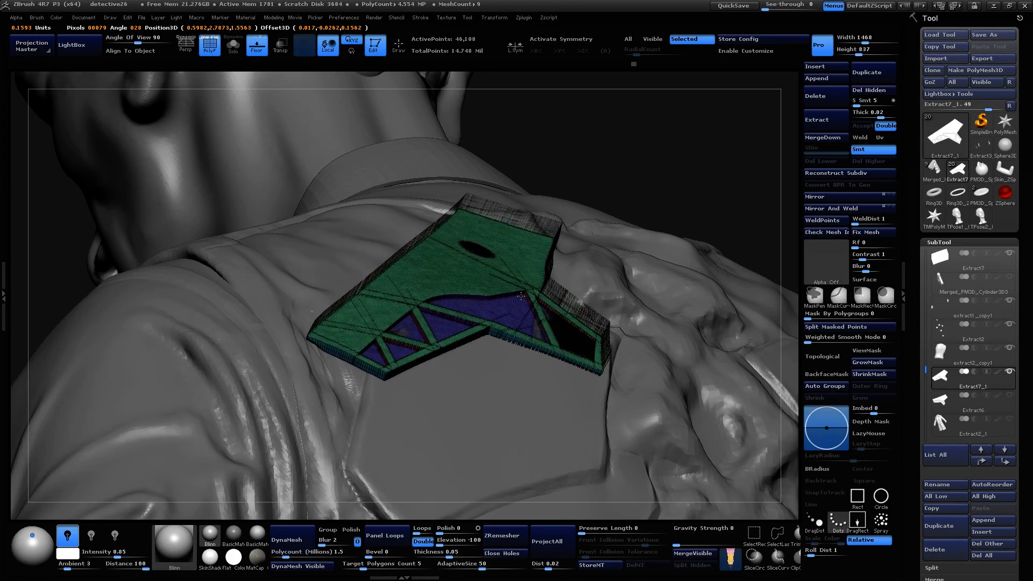
left_click_drag(712, 153, 684, 185)
left_click(209, 46)
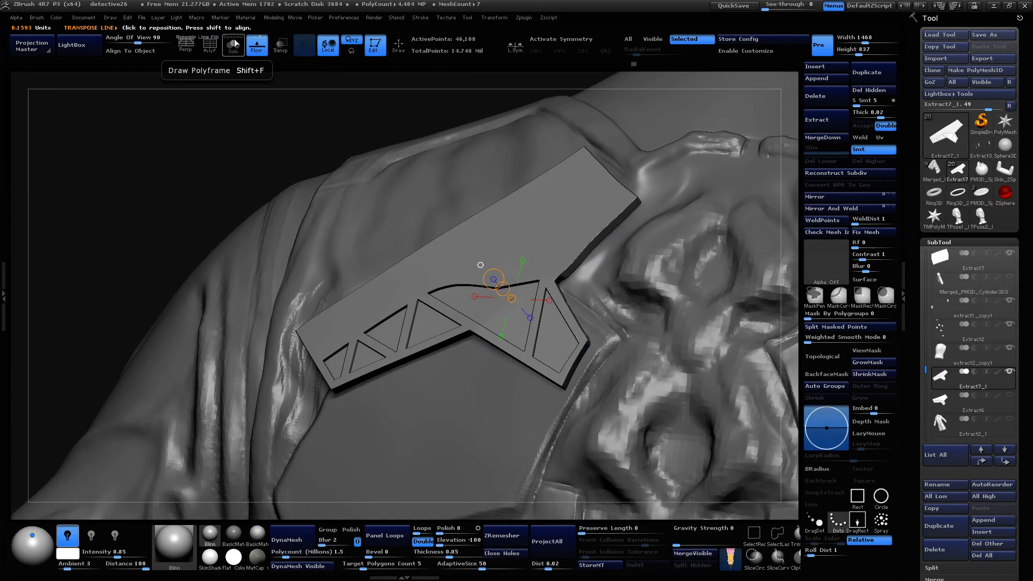
left_click_drag(382, 104, 940, 229)
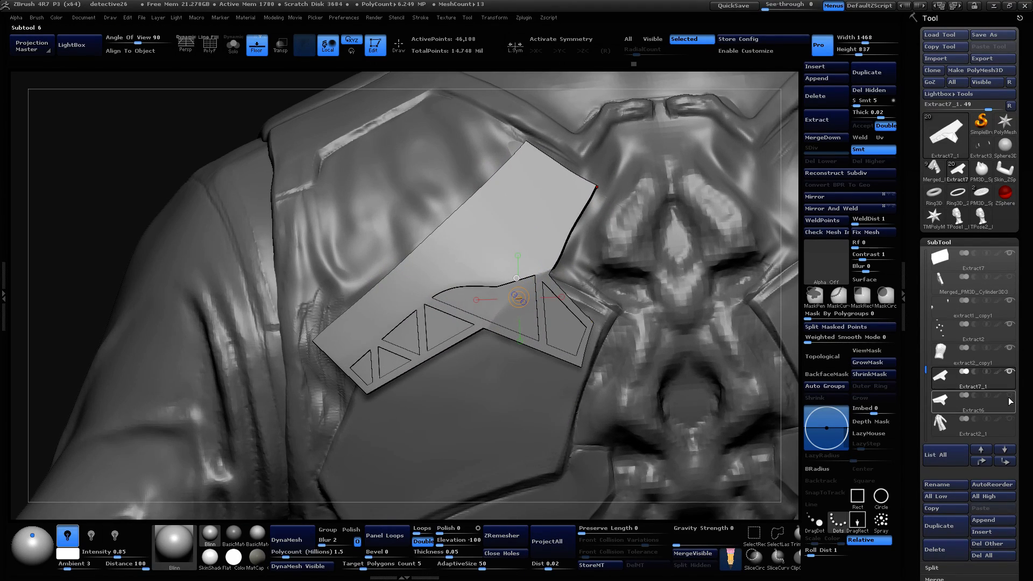
left_click(963, 381)
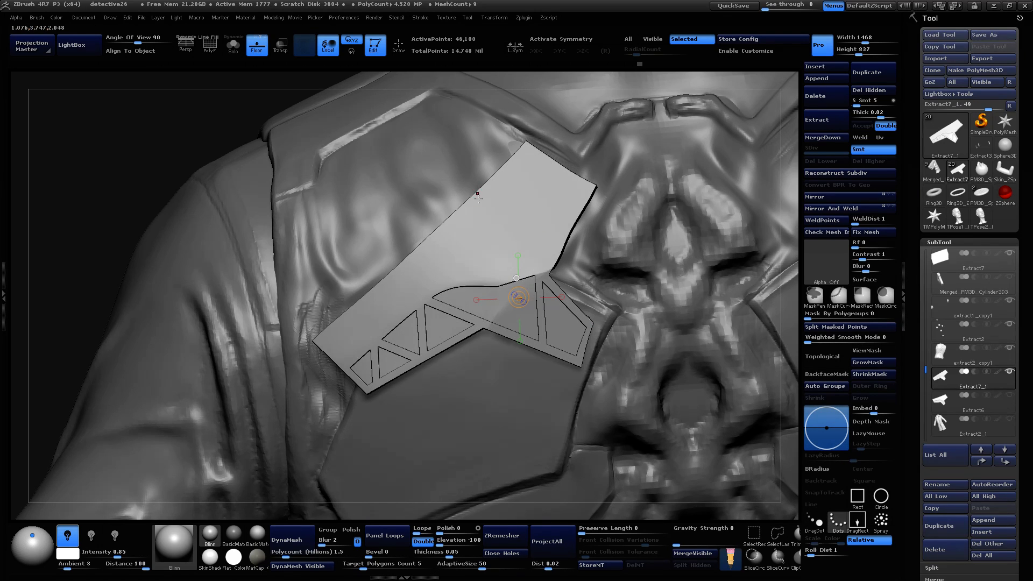
Step: Turn on the mask display and show only the plate in Solo mode
key("space")
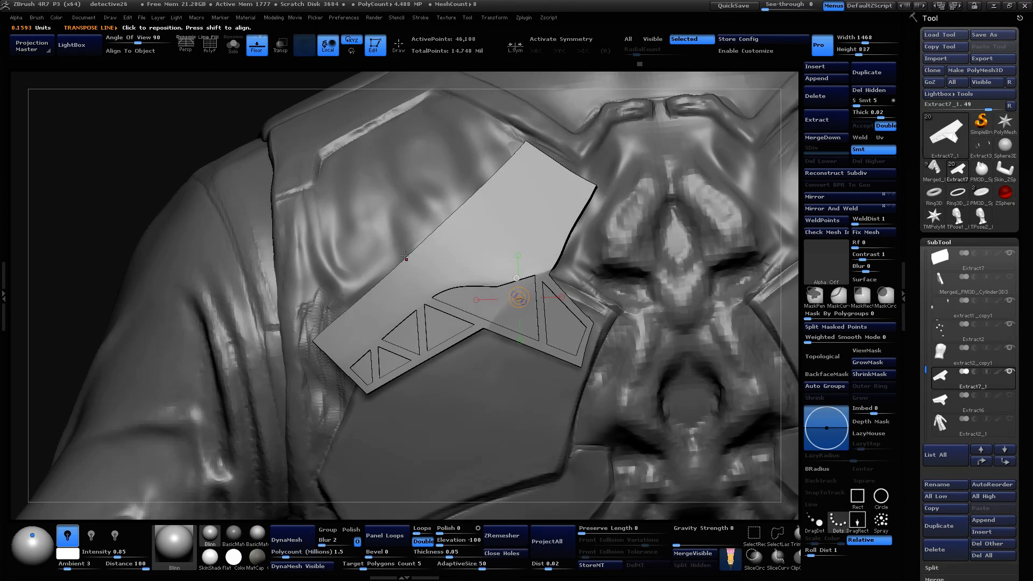
left_click(438, 259)
key("ctrl+h")
left_click(239, 48)
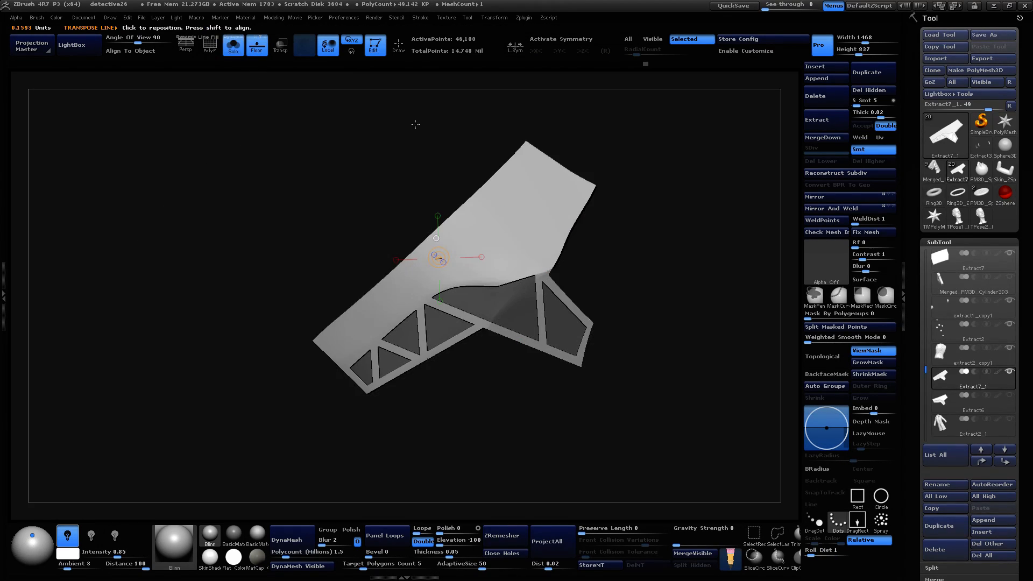
left_click_drag(349, 126, 376, 186, "alt")
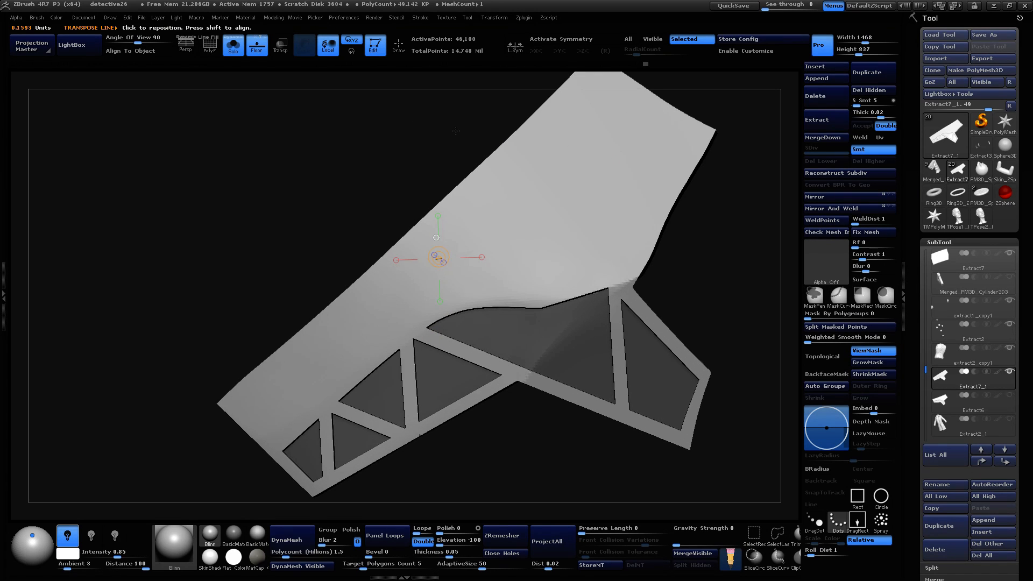
Step: Return to Draw mode, hide the mask display, isolate the front frame polygroup and turn on the polyframe
key("space")
left_click(521, 309)
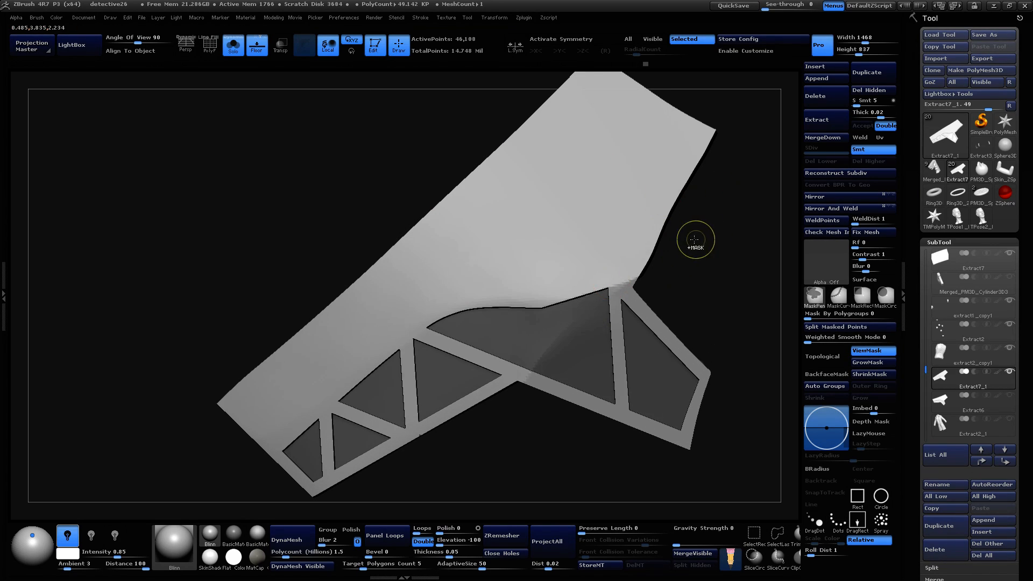
key("ctrl+h")
left_click(601, 219, "ctrl+shift")
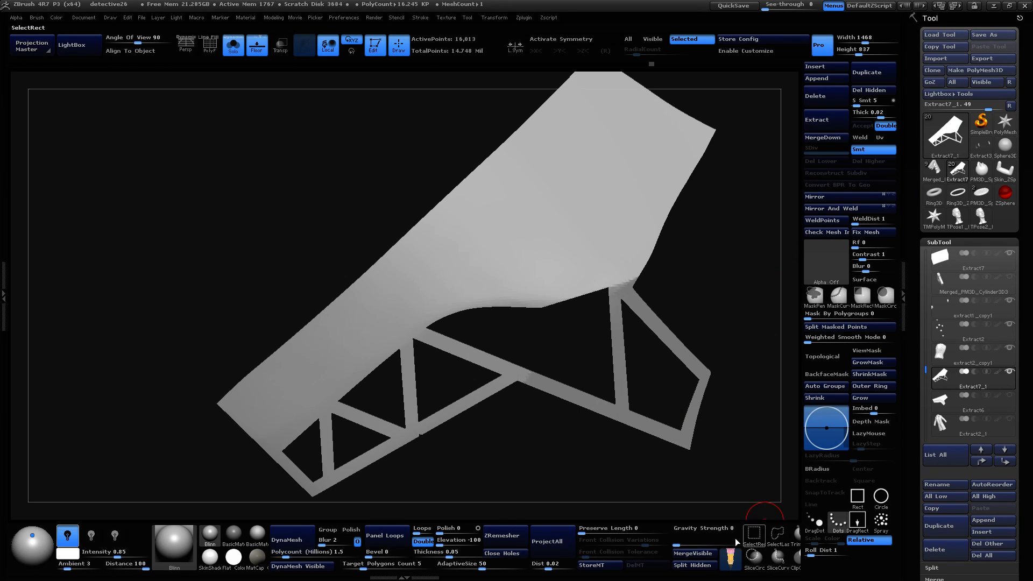
left_click_drag(715, 276, 720, 257)
key("shift+f")
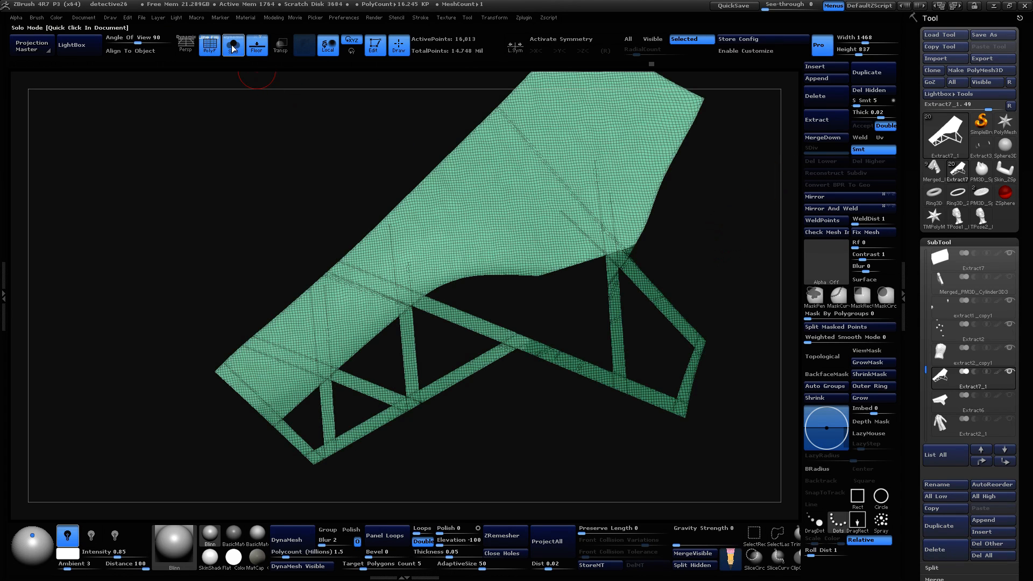
Step: Slice narrow border strips with SliceCurve along the large panel's curved inner edge, short side edge and upper end
mouse_move(234, 442)
left_mouse_down("ctrl+shift")
mouse_move(419, 280)
mouse_move(434, 286)
mouse_move(414, 303)
mouse_move(490, 274)
mouse_move(556, 277)
mouse_move(650, 240)
mouse_move(648, 222)
left_mouse_up("ctrl+shift")
left_click_drag(751, 167, 672, 298, "alt")
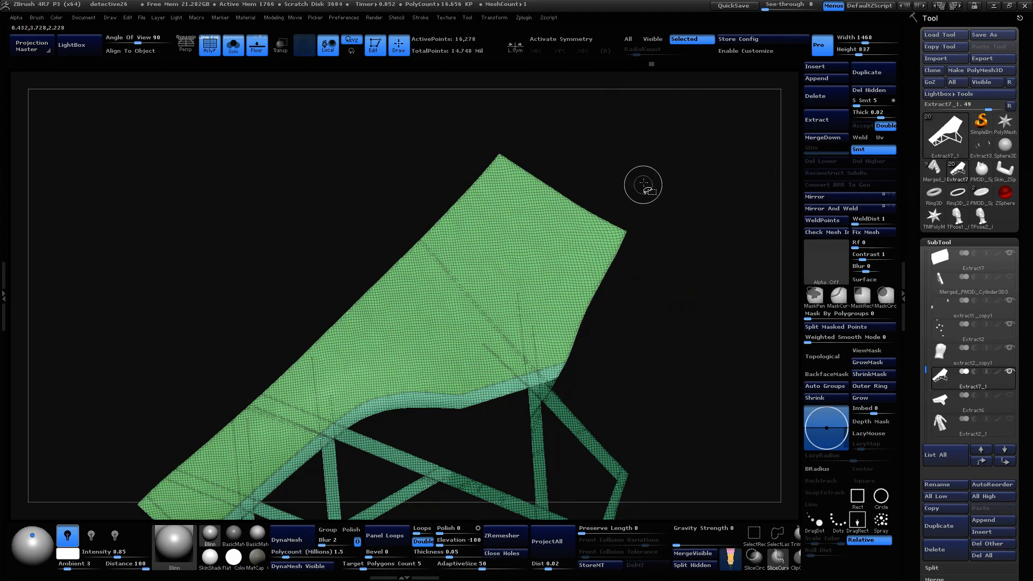
mouse_move(648, 172)
left_mouse_down("ctrl+shift")
mouse_move(507, 430)
mouse_move(514, 421)
left_mouse_up("ctrl+shift")
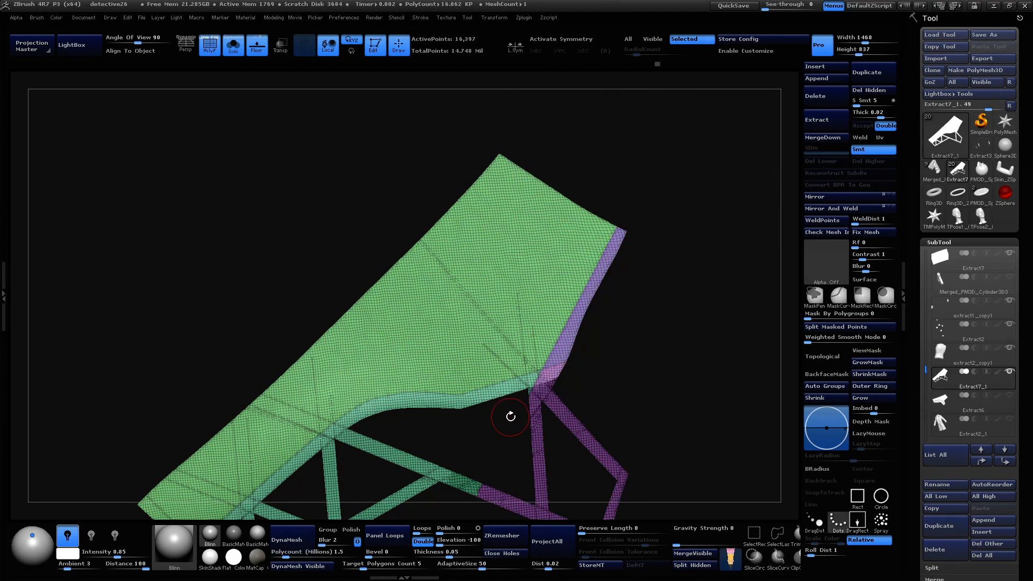
left_click_drag(455, 143, 689, 289, "ctrl+shift")
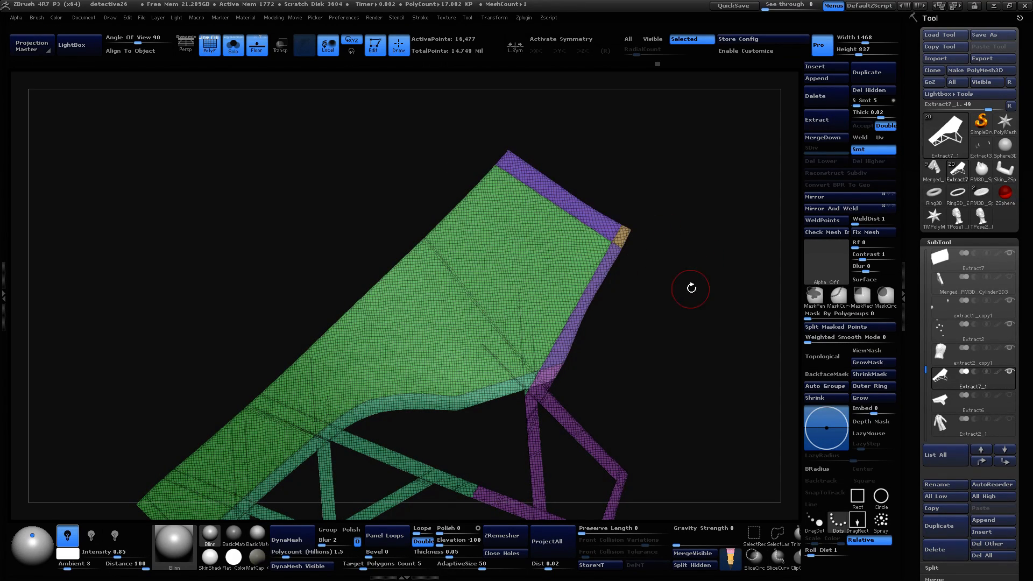
Step: Slice narrow border strips along the large panel's long outer edge and its lower end
left_click_drag(710, 370, 690, 334, "alt")
left_click_drag(694, 265, 680, 310, "alt")
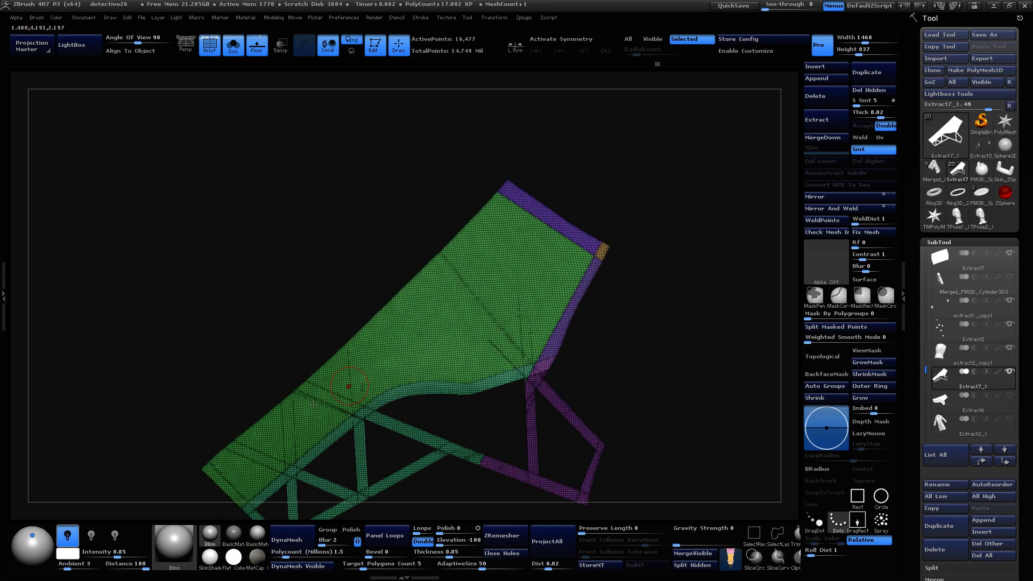
mouse_move(189, 478)
left_mouse_down("ctrl+shift")
mouse_move(345, 349)
mouse_move(336, 381)
mouse_move(339, 365)
mouse_move(321, 385)
mouse_move(549, 153)
left_mouse_up("ctrl+shift")
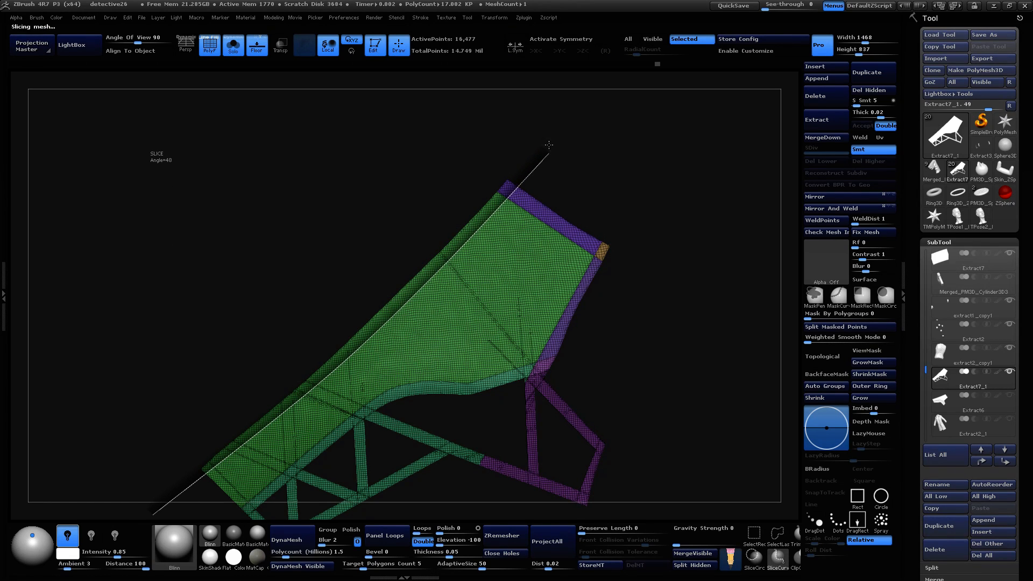
left_click_drag(548, 145, 549, 145, "ctrl+shift")
left_click_drag(687, 249, 681, 280, "alt")
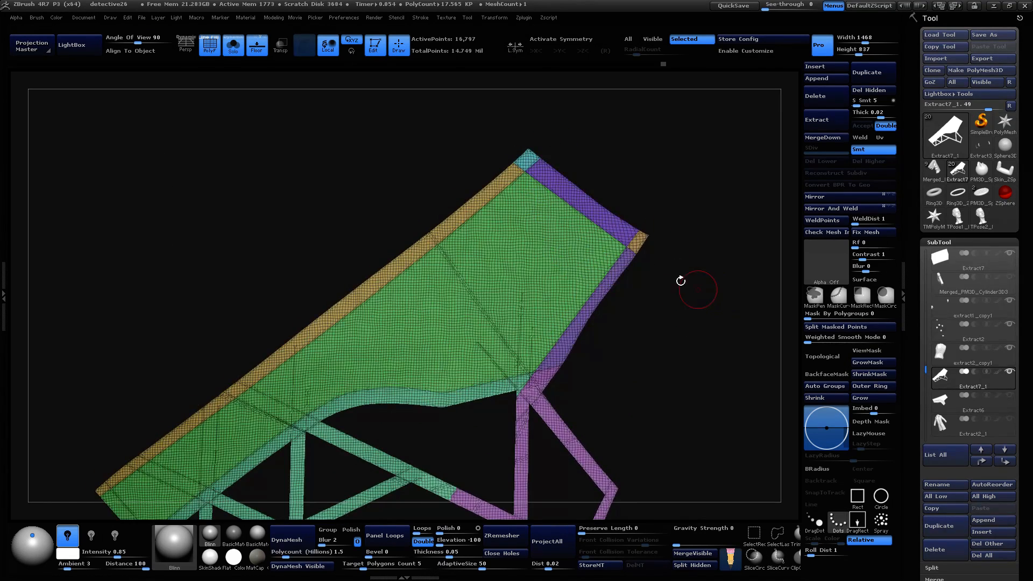
left_click_drag(219, 276, 263, 201, "alt")
left_click_drag(228, 491, 121, 373, "ctrl+shift")
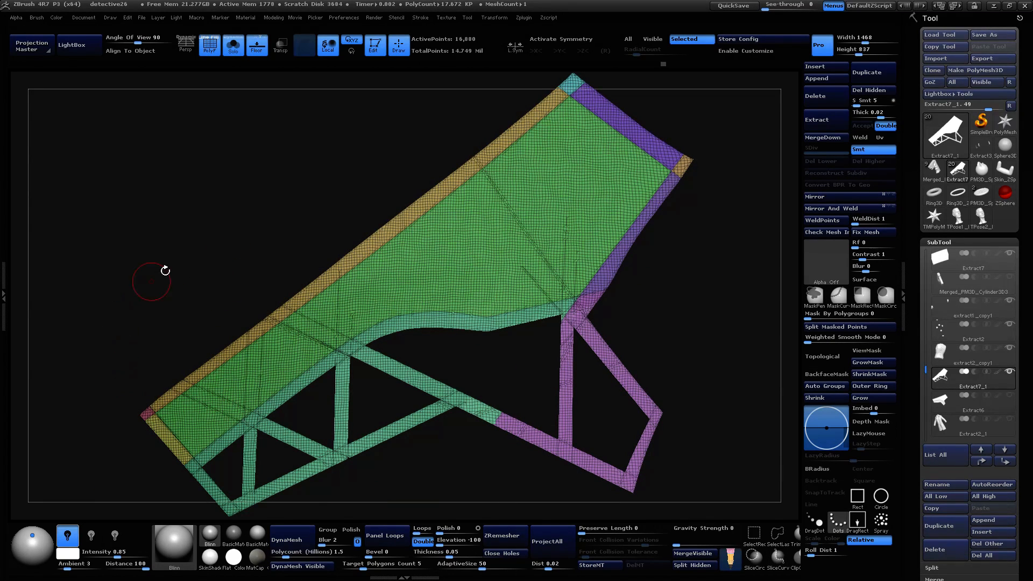
Step: Check the coat's sculpted strap lines, then slice a curved strap across the large panel with two SliceCurve cuts
left_click_drag(608, 301, 600, 303)
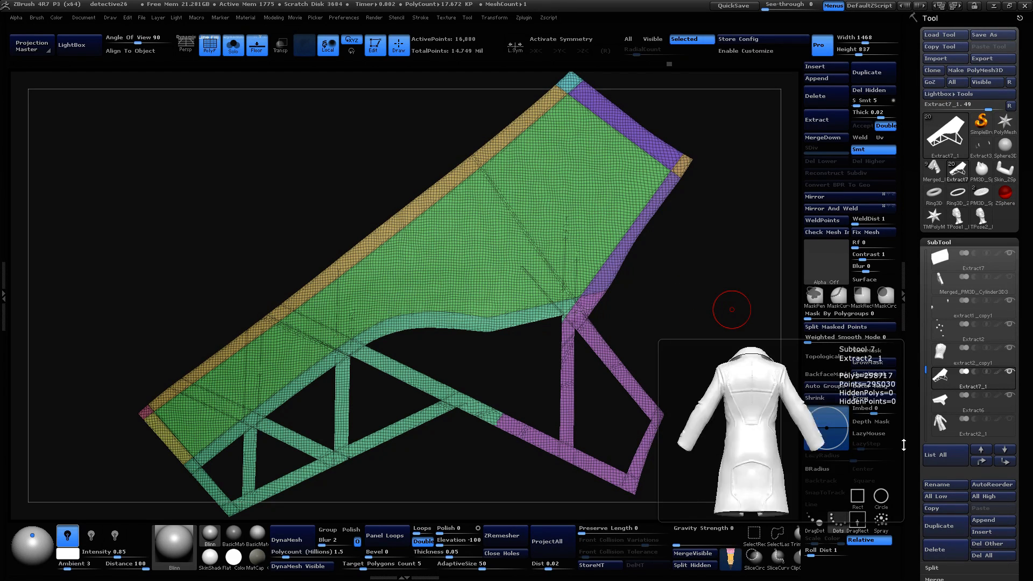
left_click(237, 47)
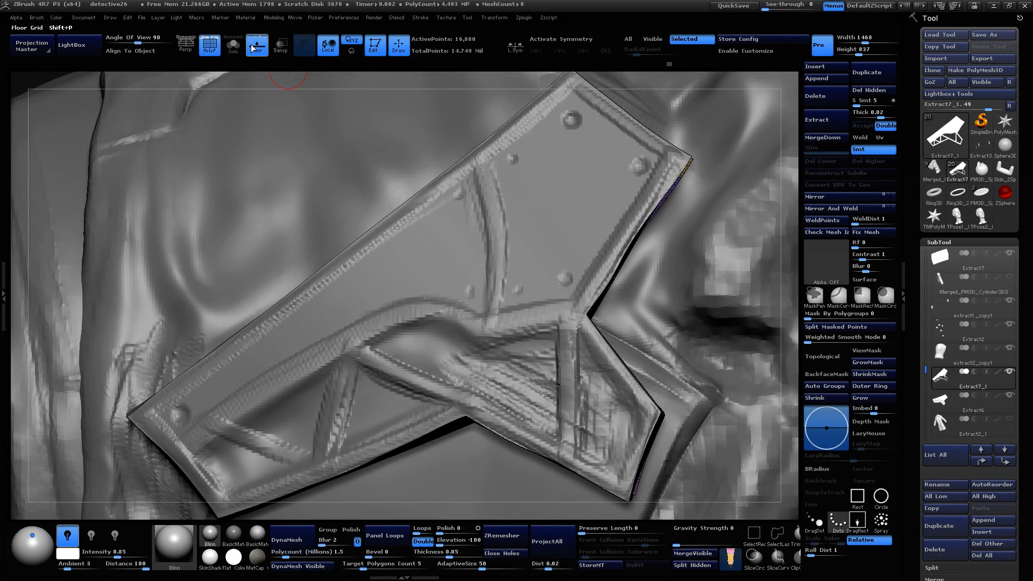
left_click(233, 47)
mouse_move(460, 117)
left_mouse_down("ctrl+shift")
mouse_move(532, 274)
mouse_move(518, 209)
left_mouse_up("ctrl+shift")
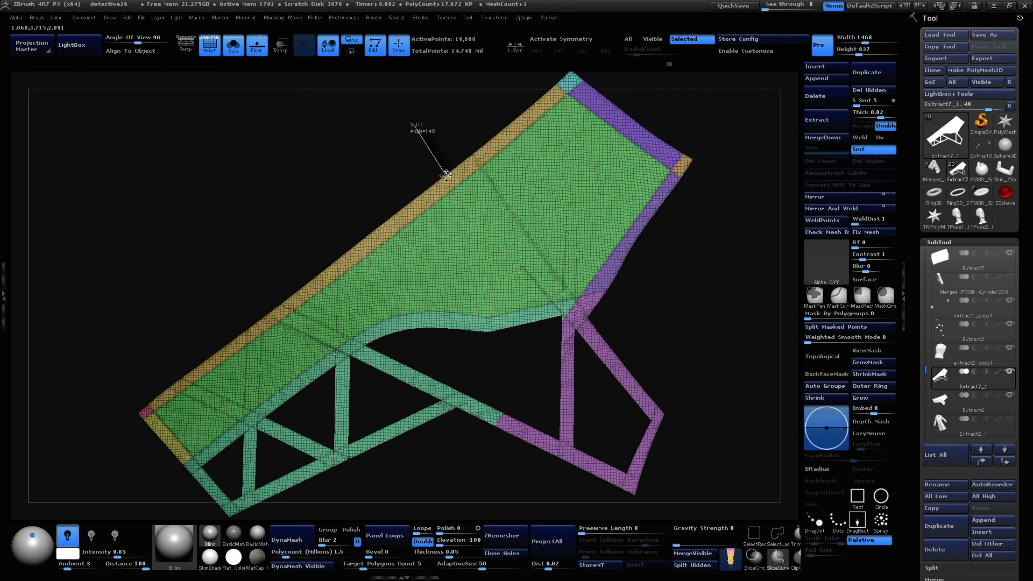
key("alt")
mouse_move(492, 183)
left_mouse_down("ctrl+shift")
mouse_move(497, 253)
mouse_move(517, 245)
left_mouse_up("ctrl+shift")
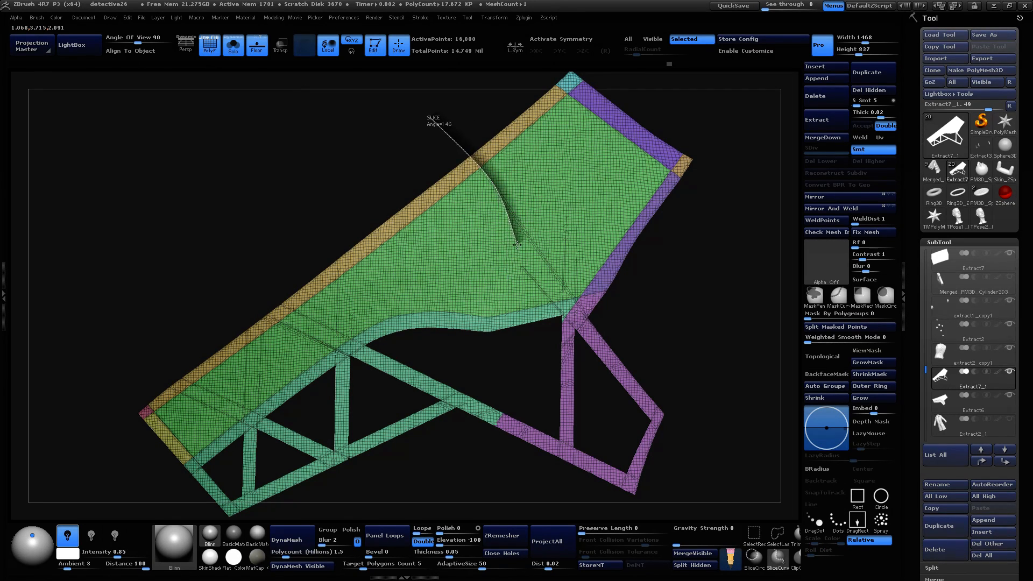
mouse_move(510, 284)
left_mouse_down("ctrl+shift")
mouse_move(503, 341)
mouse_move(485, 355)
mouse_move(475, 348)
mouse_move(482, 365)
mouse_move(478, 266)
mouse_move(480, 276)
left_mouse_up("ctrl+shift")
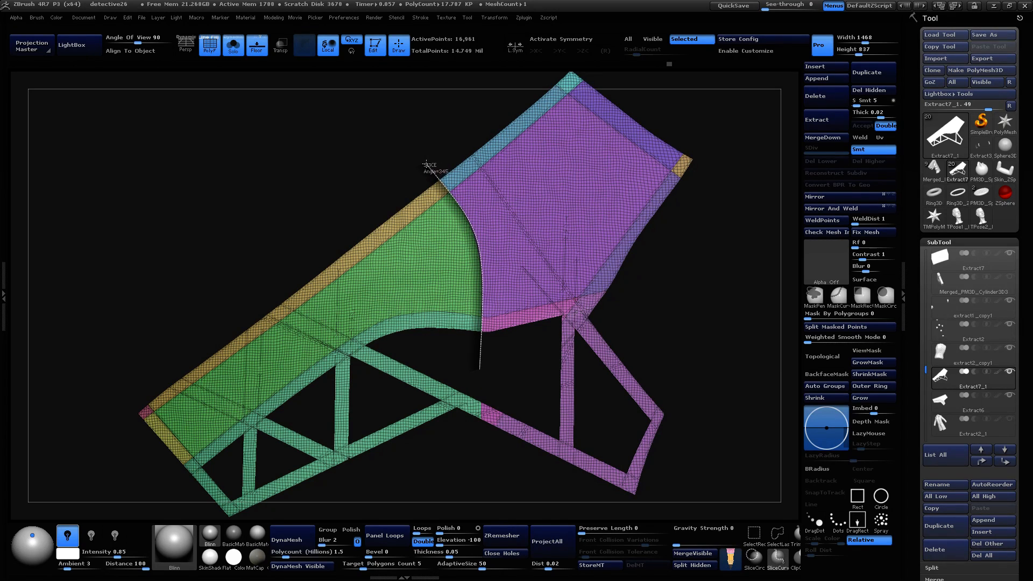
left_click_drag(426, 164, 441, 156, "ctrl+shift")
left_click_drag(673, 332, 699, 319)
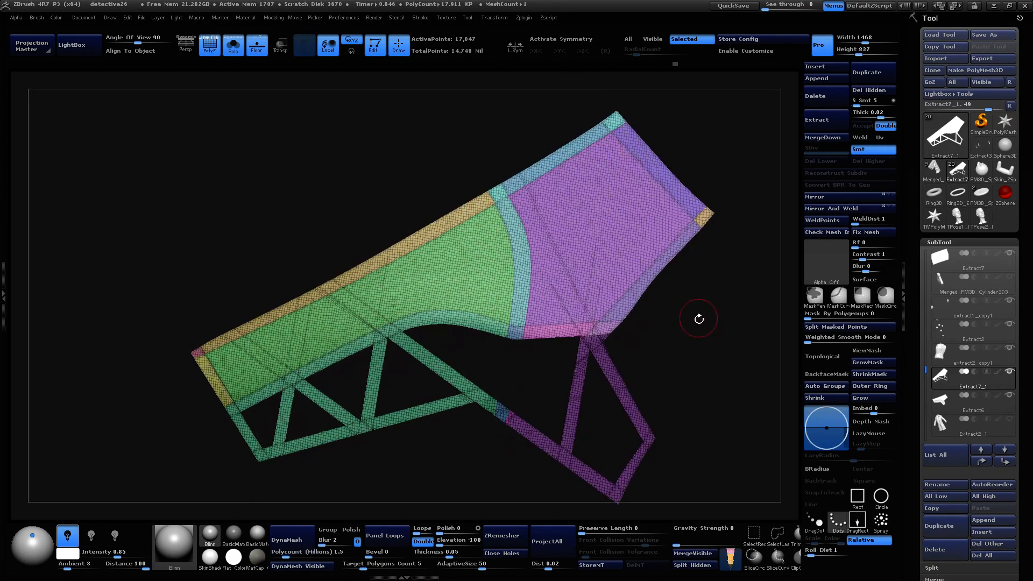
Step: Isolate the two inner panels on either side of the curved strap and combine them into one polygroup
left_click(634, 231, "ctrl+alt+shift")
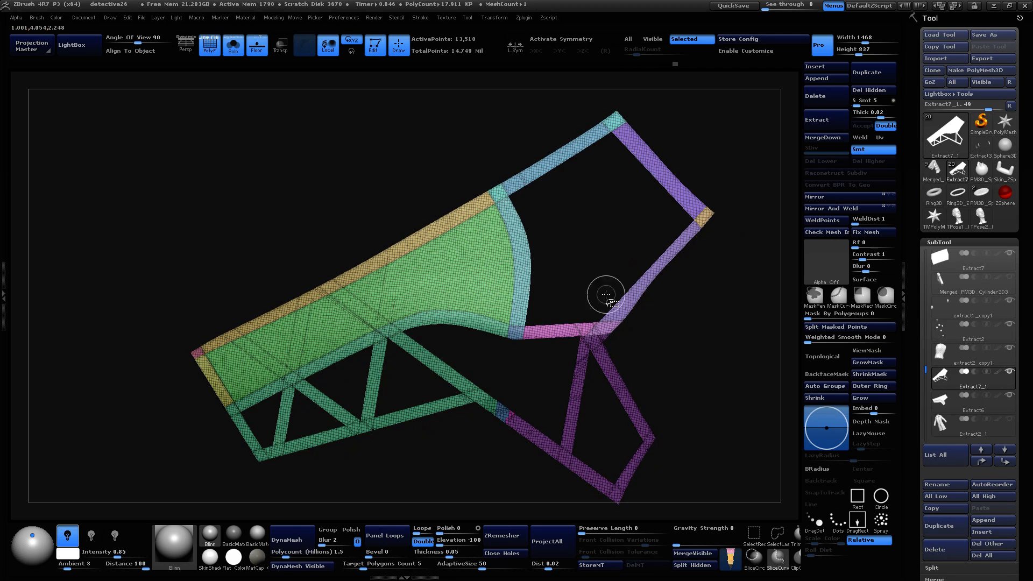
left_click(606, 294, "ctrl+shift")
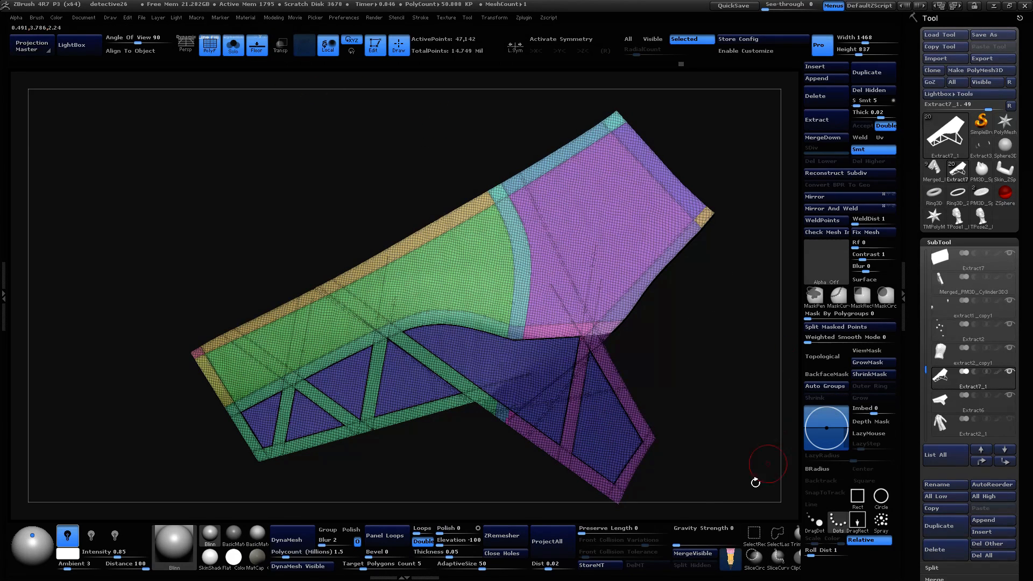
left_click(640, 272, "ctrl+shift")
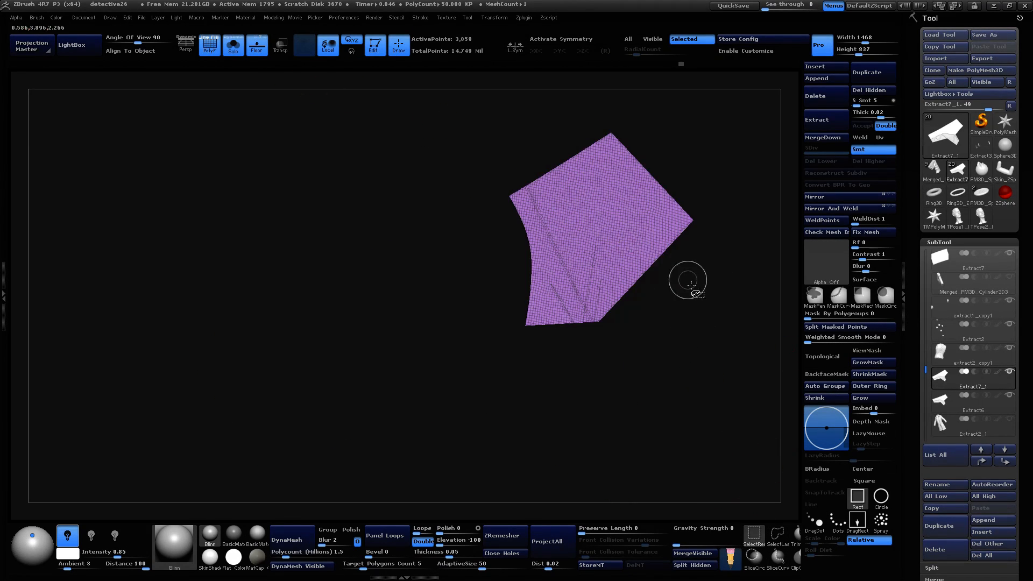
left_click(724, 332, "ctrl+shift")
left_click(459, 279, "ctrl+alt+shift")
left_click(729, 398, "ctrl+shift")
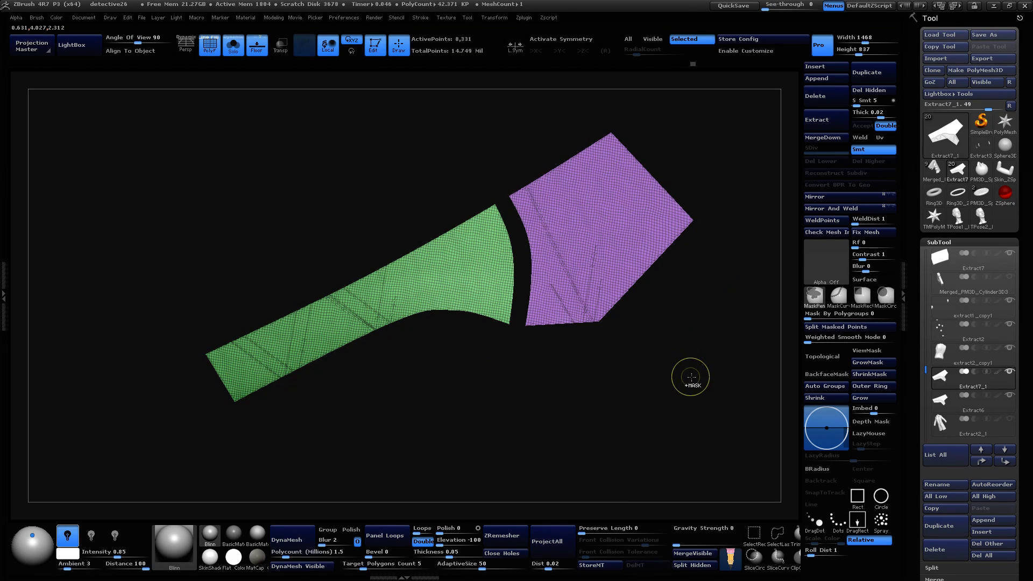
key("ctrl+w")
left_click(706, 367, "ctrl+shift")
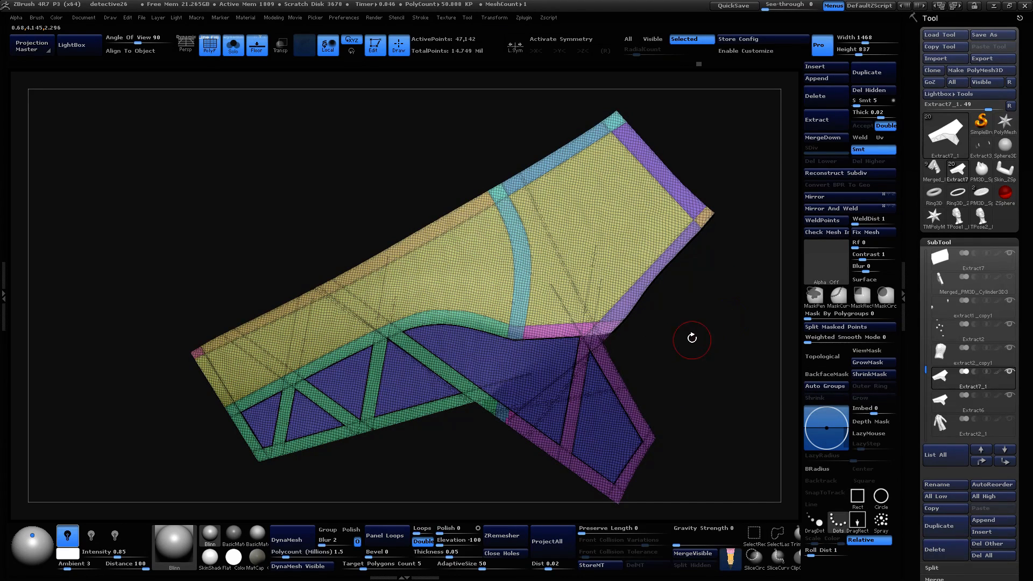
Step: Hide the inner panels and the plate's outer side walls, keeping the front border and strap polygroups visible
left_click(595, 253, "ctrl+shift")
left_click(748, 397, "ctrl+shift")
mouse_move(747, 397)
left_mouse_down()
mouse_move(768, 398)
mouse_move(761, 406)
mouse_move(669, 341)
mouse_move(666, 283)
left_mouse_up()
left_click(666, 282, "ctrl+alt+shift")
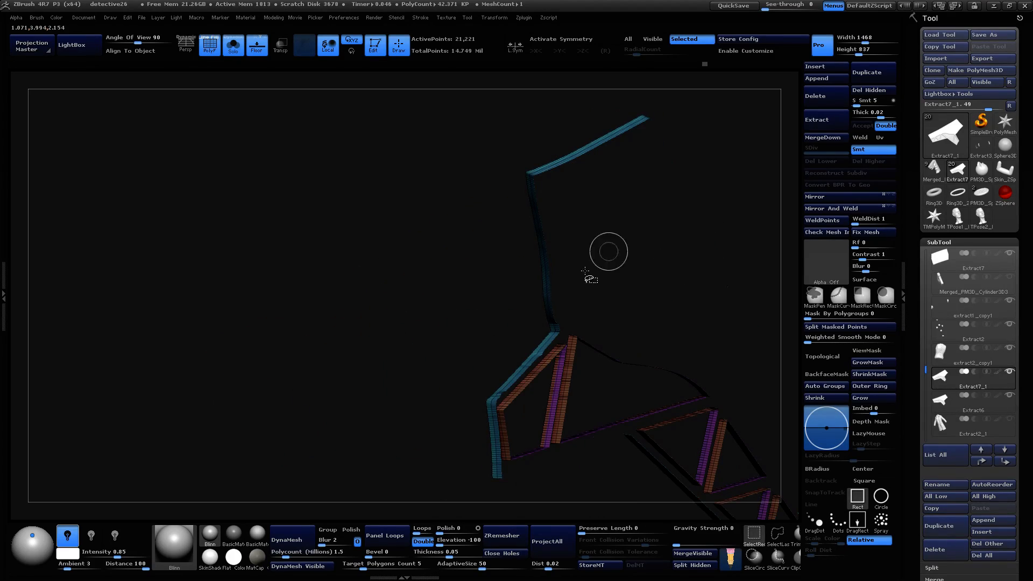
left_click(548, 311, "ctrl+alt+shift")
left_click(696, 177, "ctrl+shift")
left_click_drag(697, 178, 552, 359)
Step: Hide the recess side walls around the lower openings, restoring the wrongly hidden lower frame
left_click(489, 338, "ctrl+alt+shift")
left_click(473, 381, "ctrl+alt+shift")
left_click(553, 359, "ctrl+alt+shift")
left_click(537, 369, "ctrl+alt+shift")
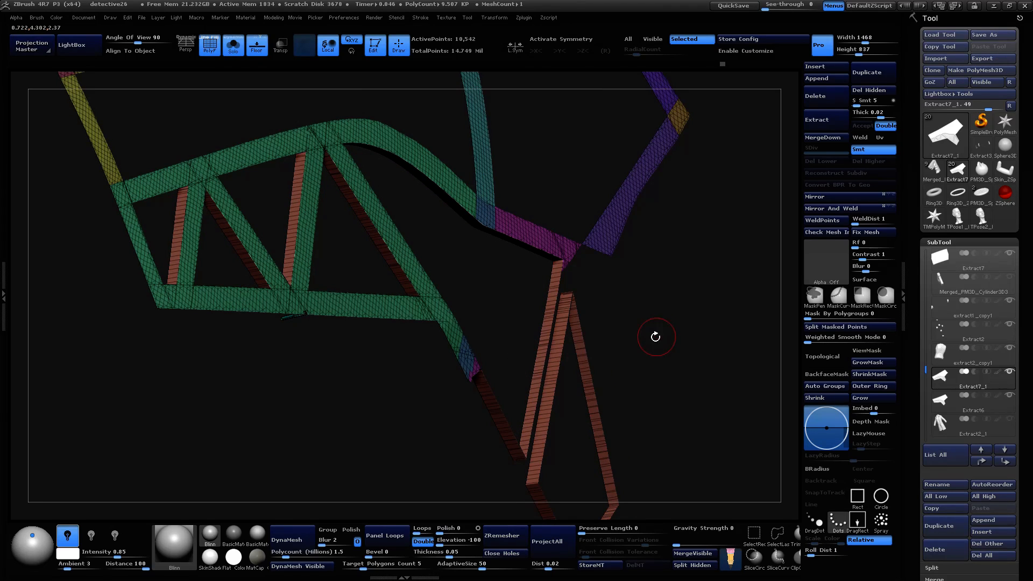
key("ctrl+z")
left_click(541, 368, "ctrl+alt+shift")
left_click_drag(558, 362, 650, 288)
Step: Hide the last stray wall pieces, group all visible borders and straps into one polygroup, and show the whole plate
left_click(393, 241, "ctrl+shift")
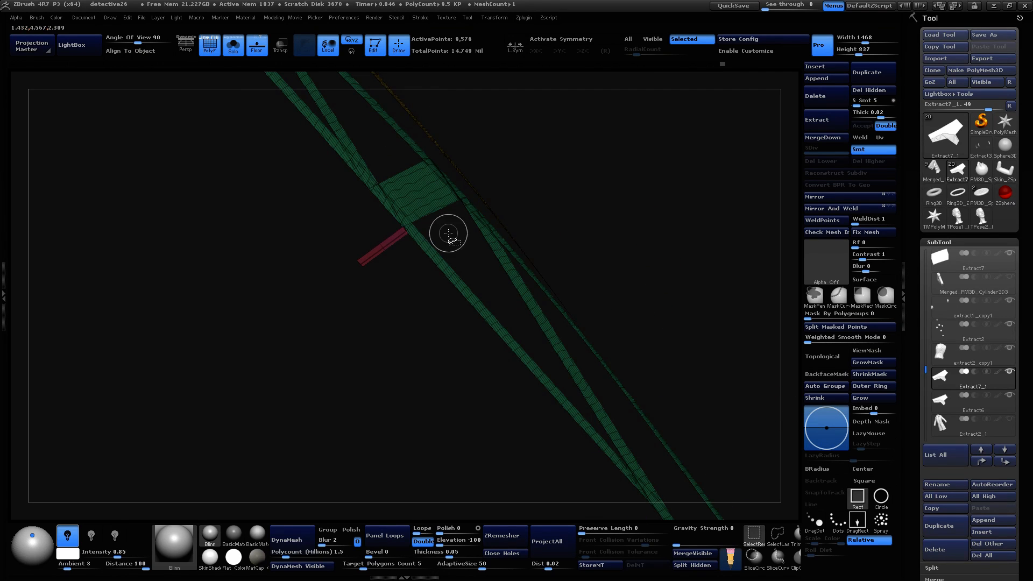
left_click(377, 249, "ctrl+alt+shift")
left_click_drag(590, 192, 273, 344)
left_click(239, 242, "ctrl+alt+shift")
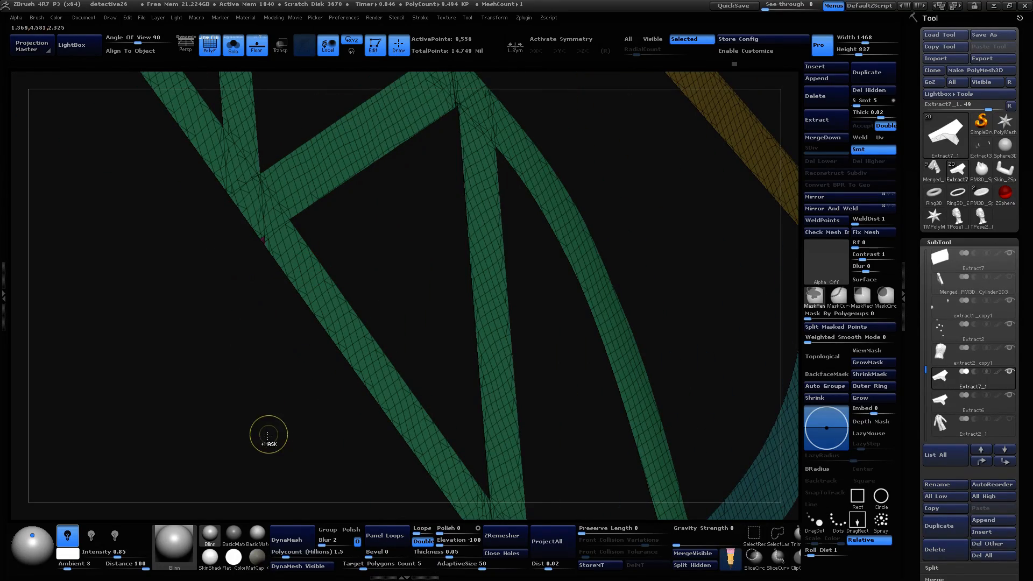
key("ctrl+w")
left_click_drag(266, 441, 703, 413)
left_click(712, 274, "ctrl+shift")
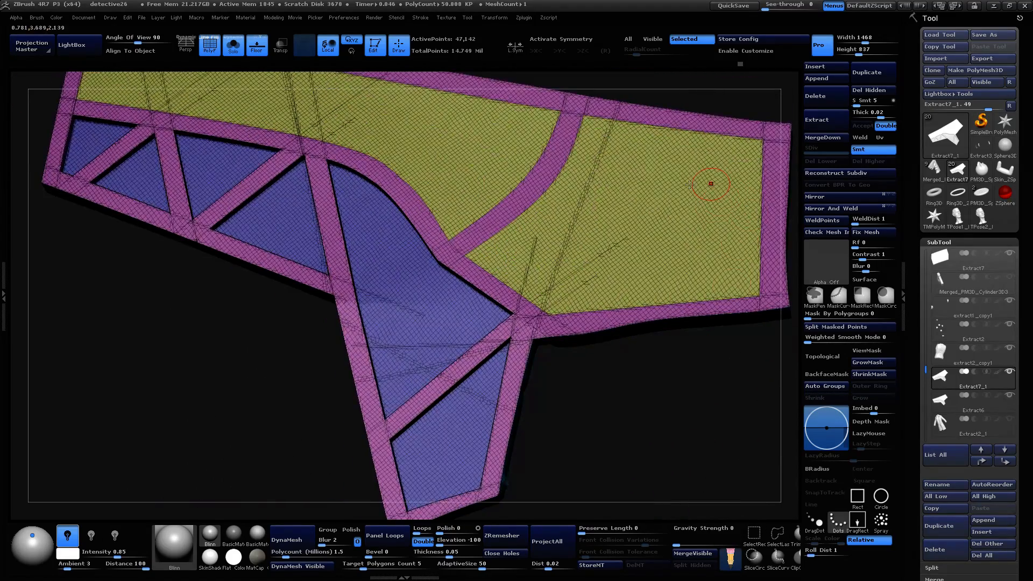
Step: Mask everything except the merged inner panels, extrude them slightly inward with Transpose Move, and clear the mask
left_click_drag(692, 94, 693, 235, "alt")
key("space")
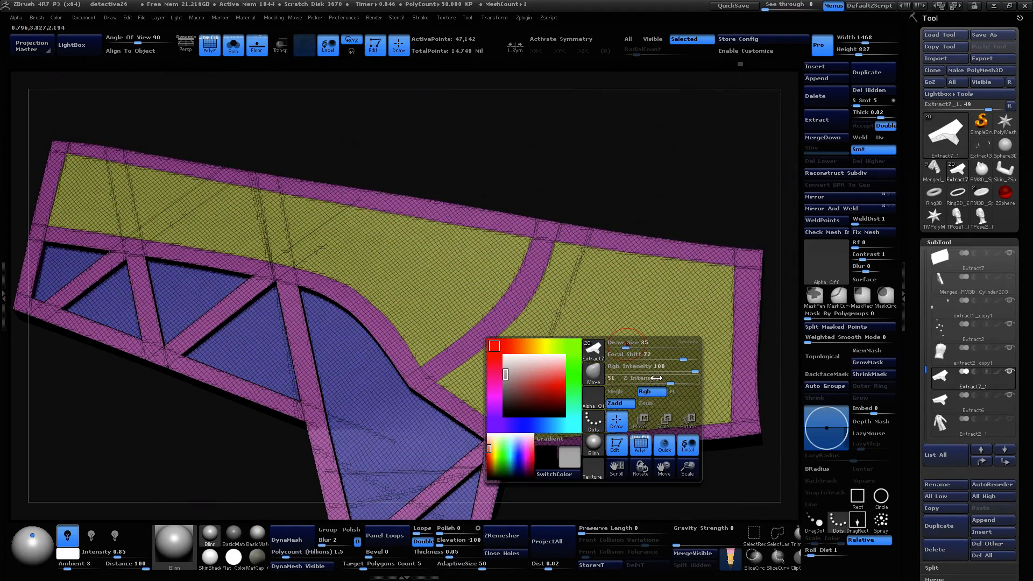
left_click(640, 422)
left_click(597, 305, "ctrl")
left_click_drag(727, 173, 734, 97)
left_click_drag(585, 271, 587, 278, "ctrl+shift")
mouse_move(677, 188)
left_mouse_down()
mouse_move(672, 264)
mouse_move(667, 197)
left_mouse_up()
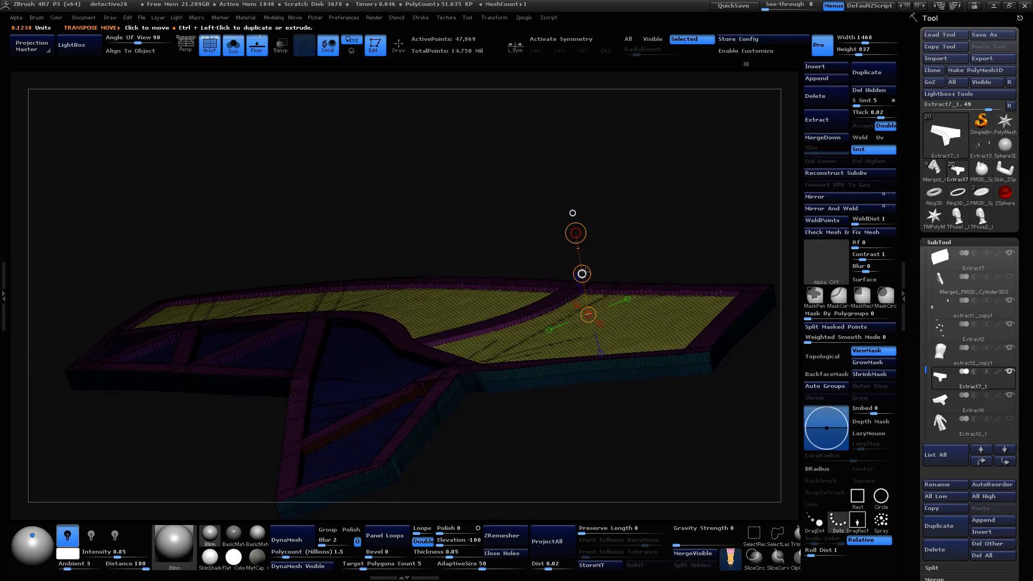
left_click_drag(583, 273, 585, 275, "ctrl+shift")
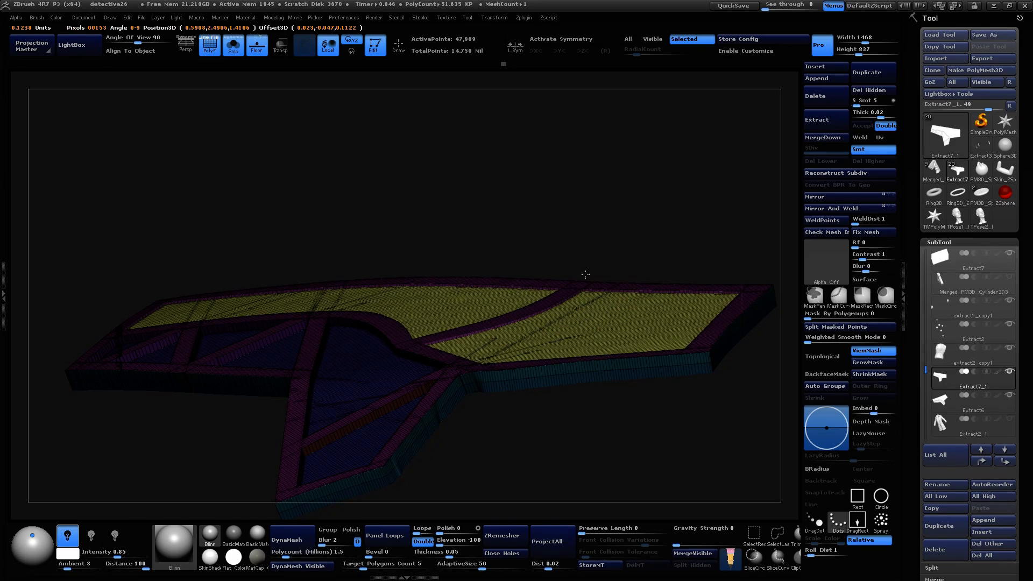
left_click_drag(631, 192, 726, 131, "ctrl")
Step: Leave Solo mode, hide the Extract6 subtool and turn off the polyframe
left_click(233, 46)
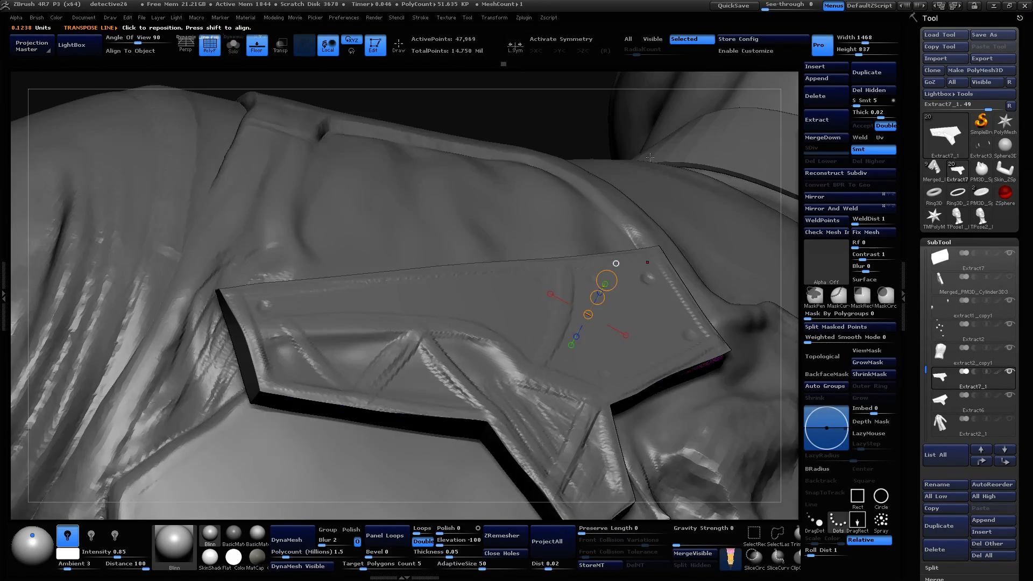
left_click(1009, 396)
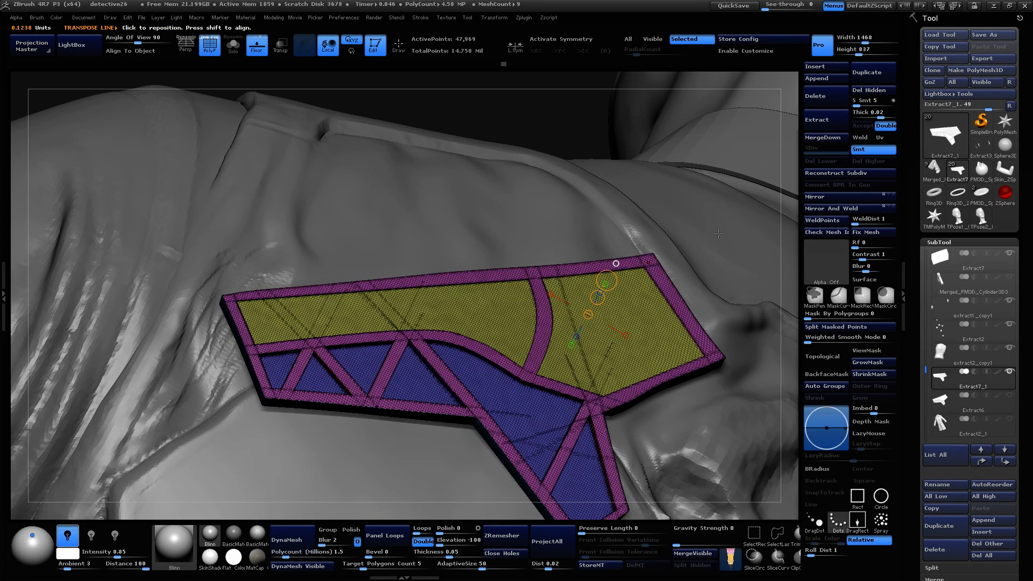
left_click_drag(718, 234, 699, 263)
left_click(207, 47)
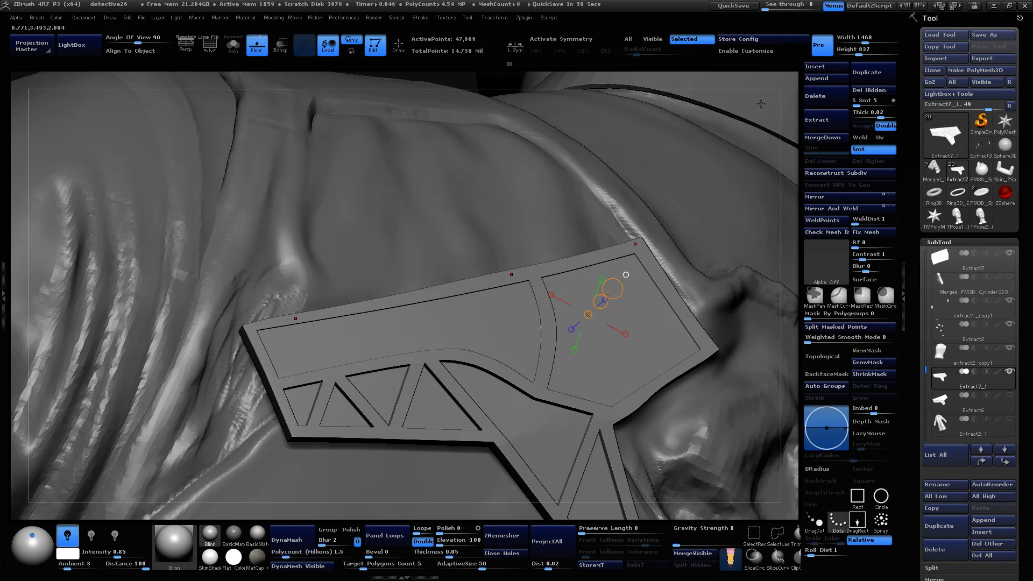
Step: Examine how the recessed plate sits on the coat's upper back from several angles
left_click_drag(761, 104, 550, 140)
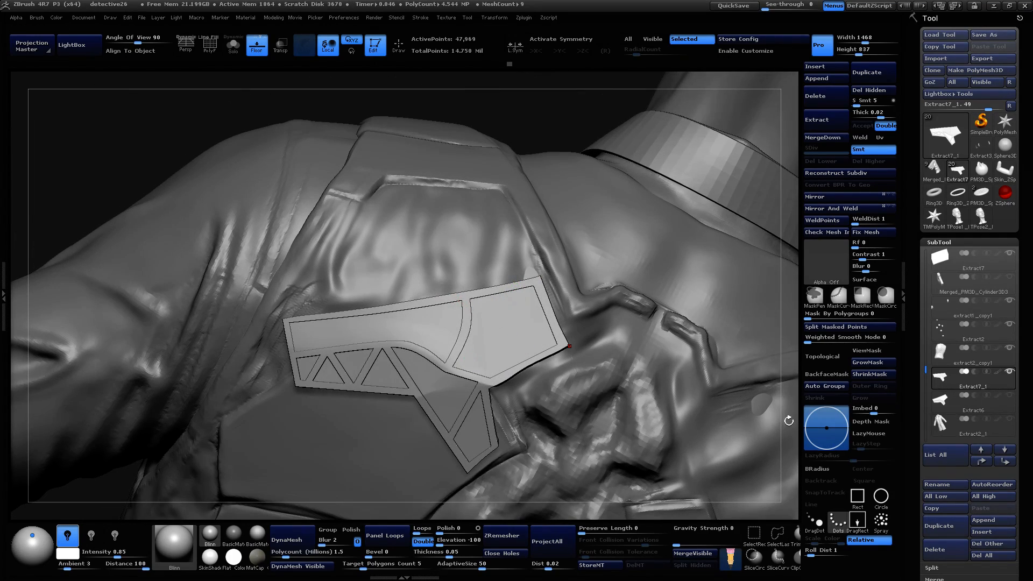
left_click_drag(788, 420, 786, 401)
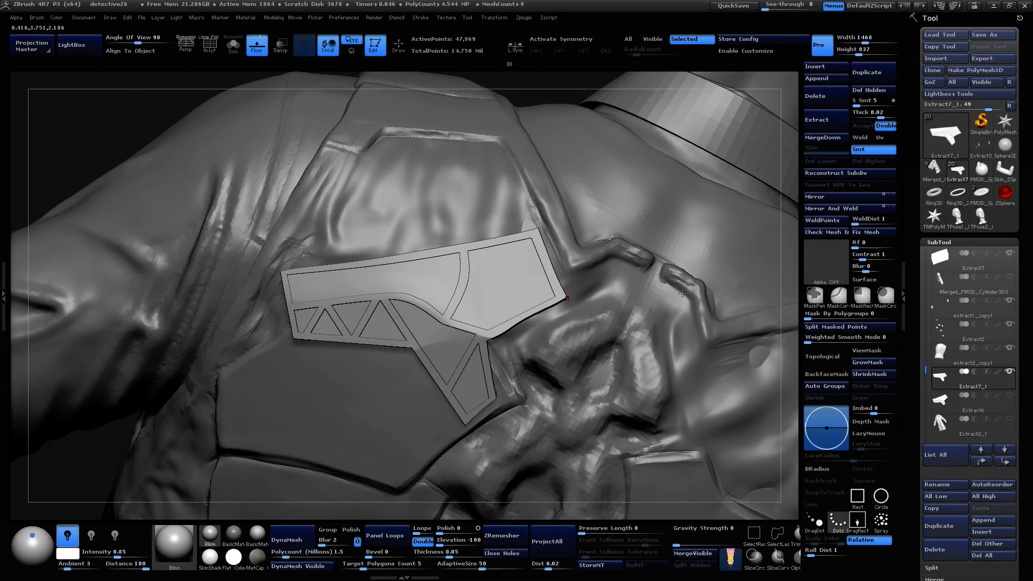
left_click_drag(682, 293, 727, 367)
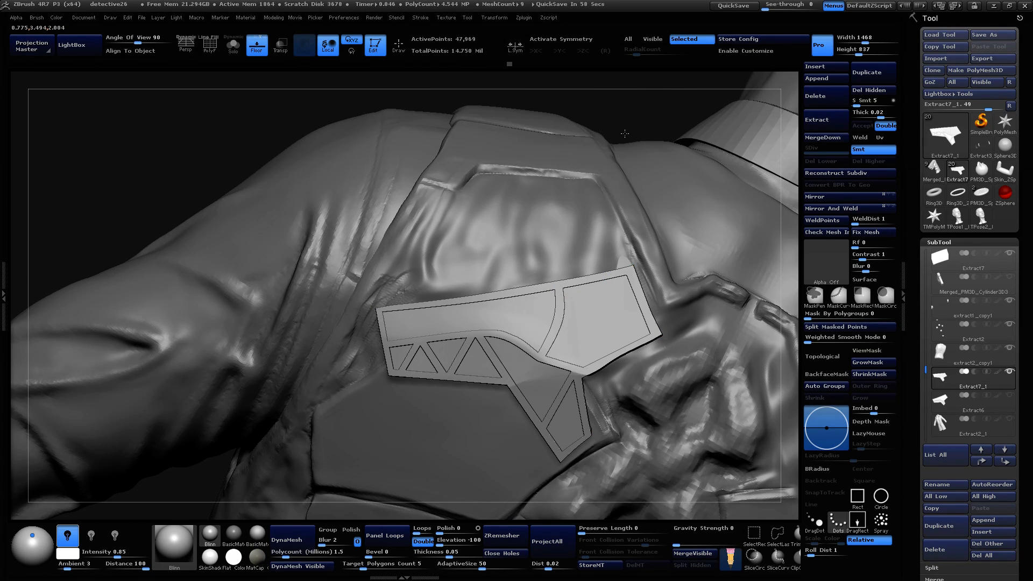
left_click_drag(624, 134, 694, 156, "alt")
left_click_drag(575, 139, 514, 102)
left_click_drag(740, 203, 685, 455, "alt")
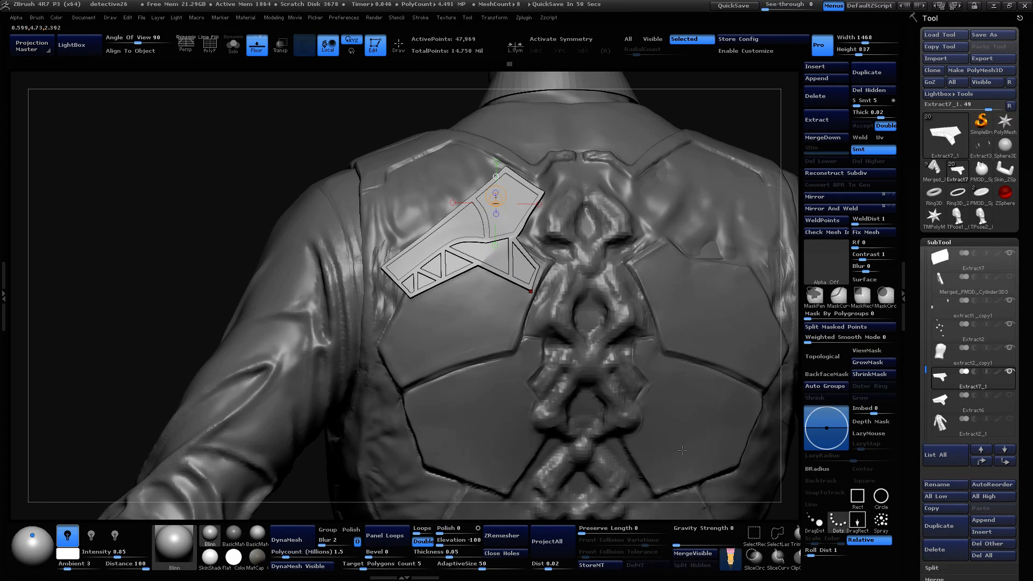
left_click_drag(758, 107, 749, 269, "alt")
left_click_drag(258, 269, 302, 293)
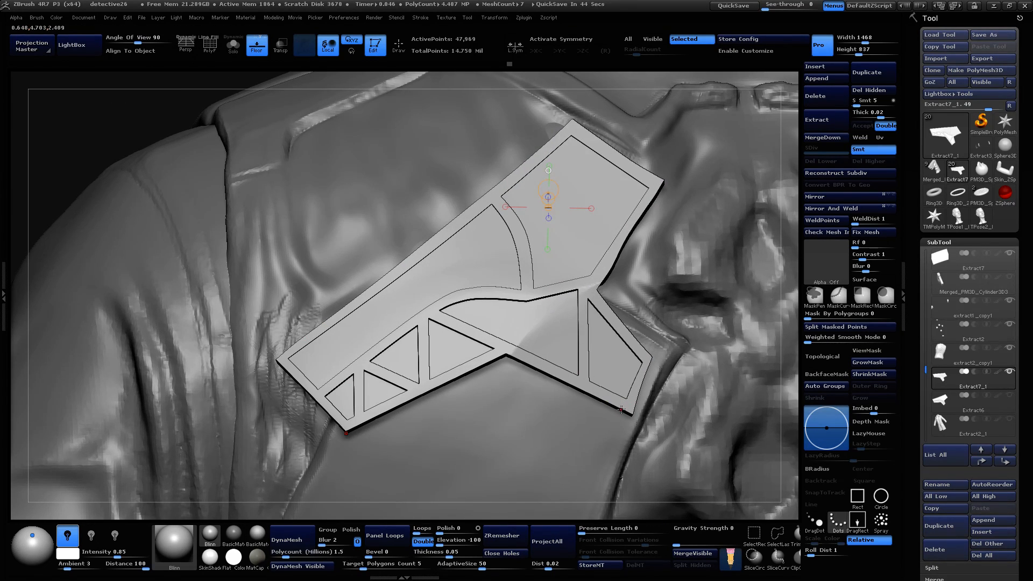
mouse_move(787, 238)
left_mouse_down()
mouse_move(833, 263)
mouse_move(743, 253)
mouse_move(748, 232)
mouse_move(786, 231)
mouse_move(744, 173)
mouse_move(796, 253)
mouse_move(791, 208)
mouse_move(788, 249)
mouse_move(763, 192)
left_mouse_up()
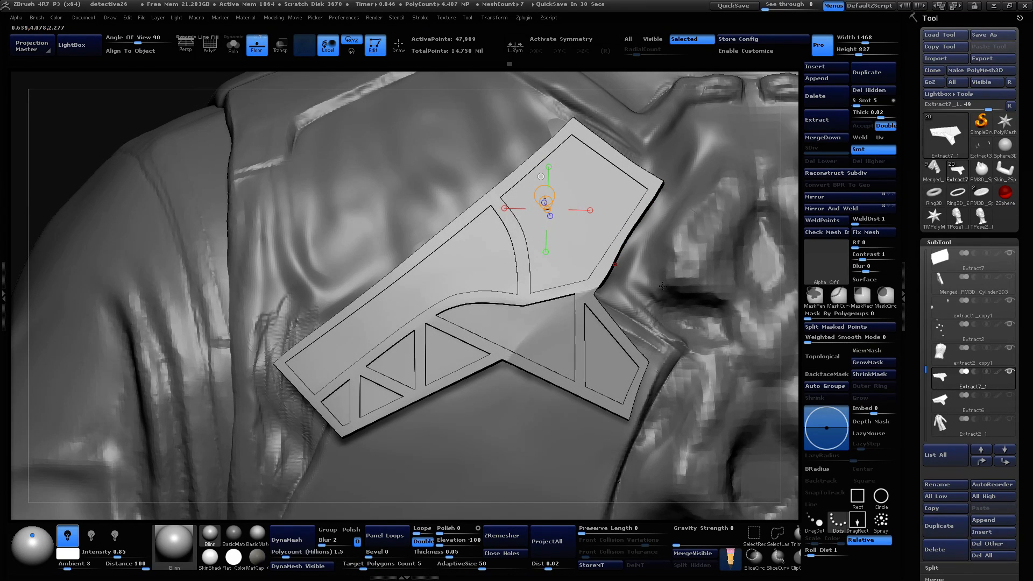
left_click_drag(788, 239, 791, 290)
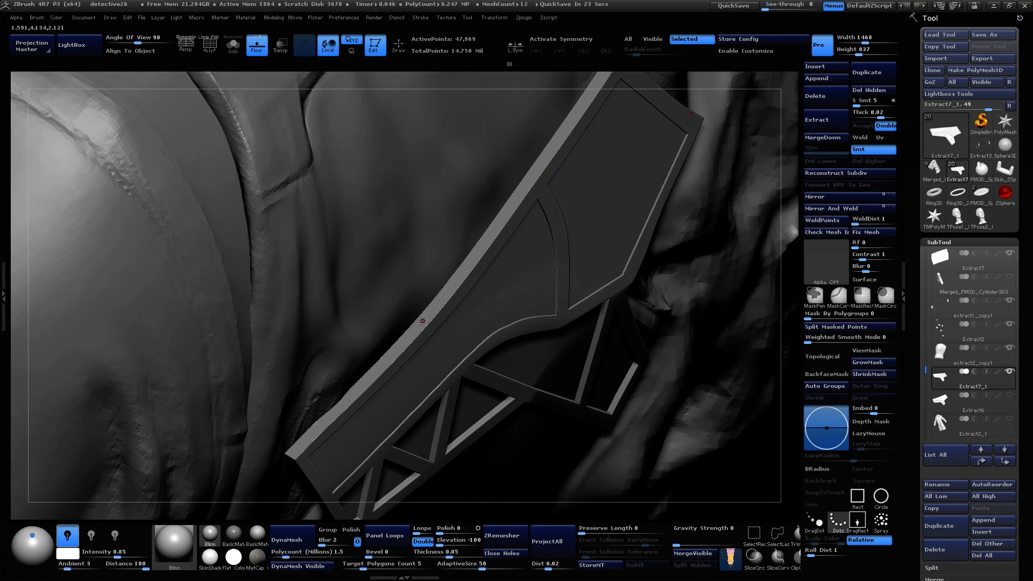
Step: Turn on the polyframe and mask everything except the plate's long side wall, checking the wall from several angles
left_click(218, 50)
left_click(398, 349, "ctrl")
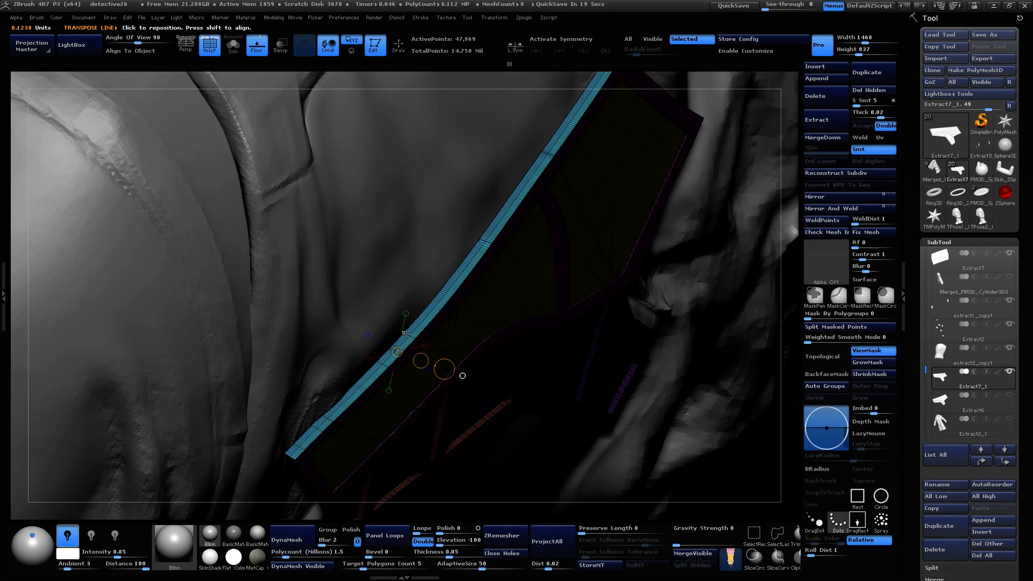
mouse_move(801, 255)
left_mouse_down()
mouse_move(807, 212)
mouse_move(802, 246)
left_mouse_up()
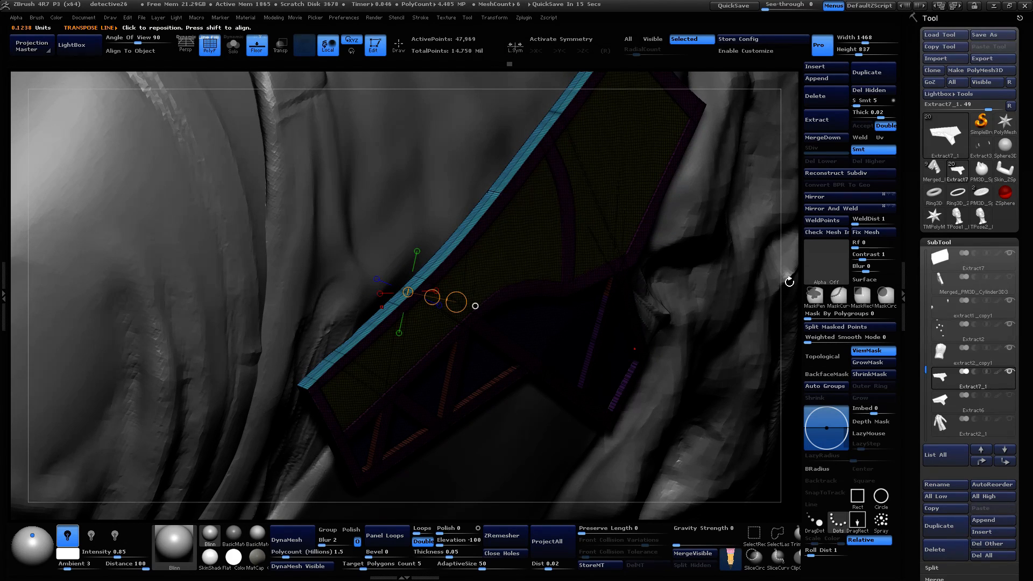
left_click_drag(789, 282, 785, 273)
left_click_drag(795, 215, 773, 355)
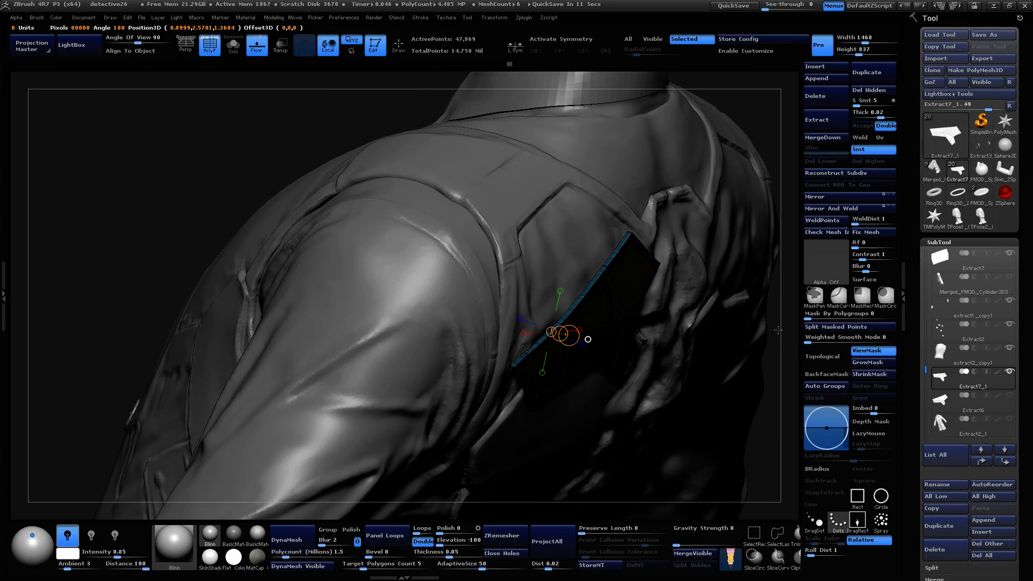
key("f")
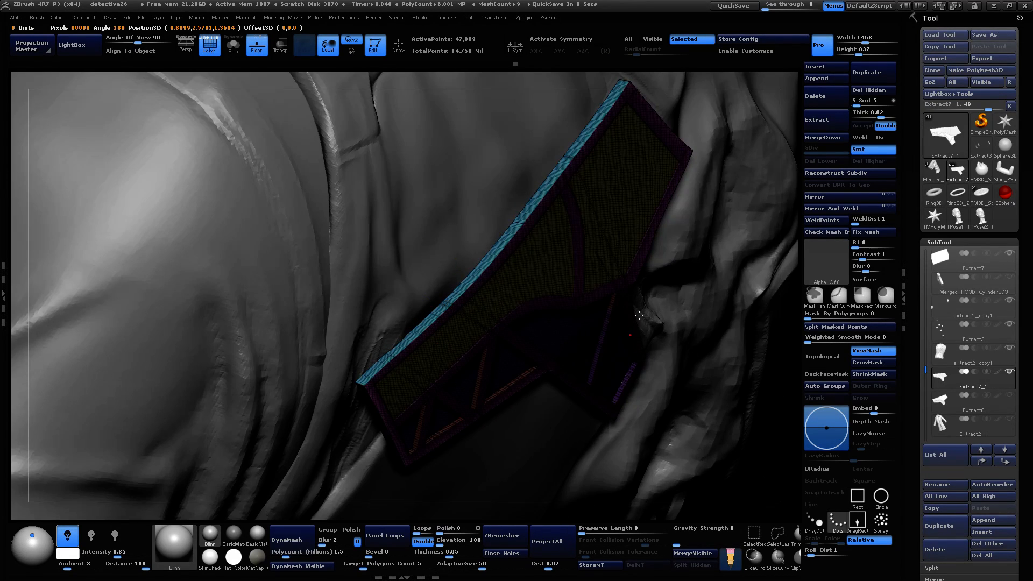
left_click_drag(788, 348, 740, 205)
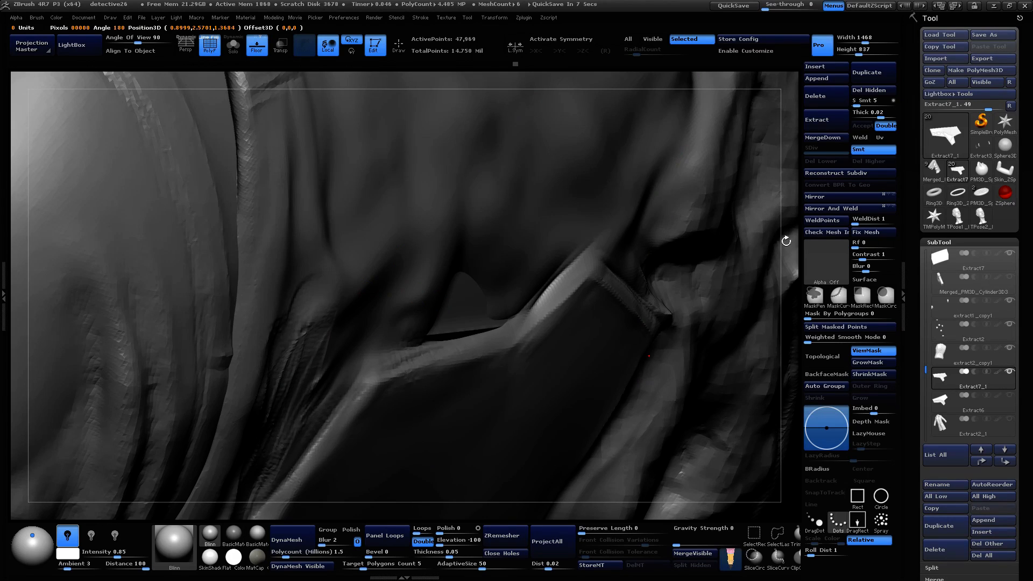
left_click_drag(779, 259, 773, 185)
Step: Clear the plate's mask and switch from Transpose Move to Draw mode
key("ctrl+z")
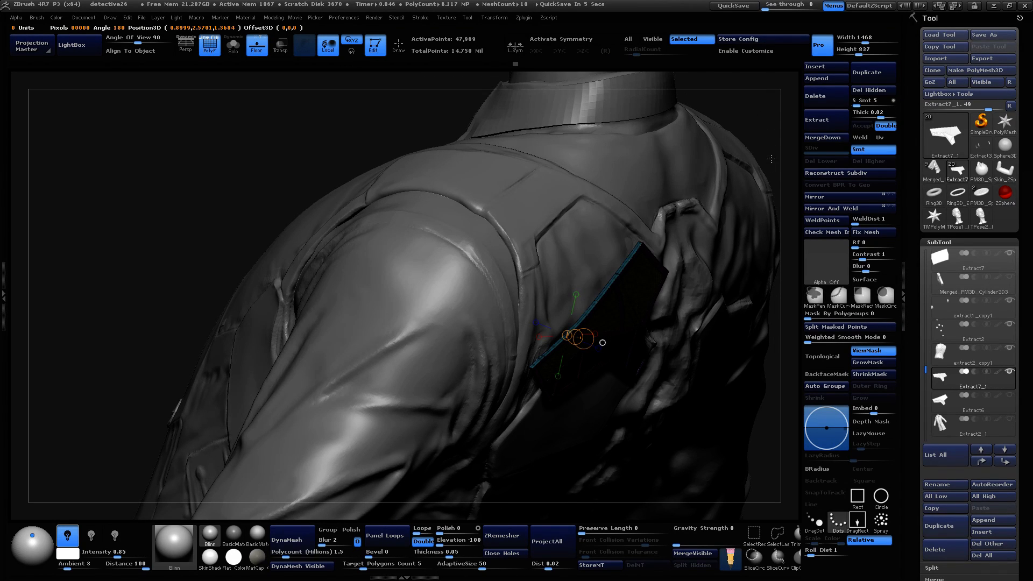
left_click_drag(769, 113, 750, 303, "ctrl")
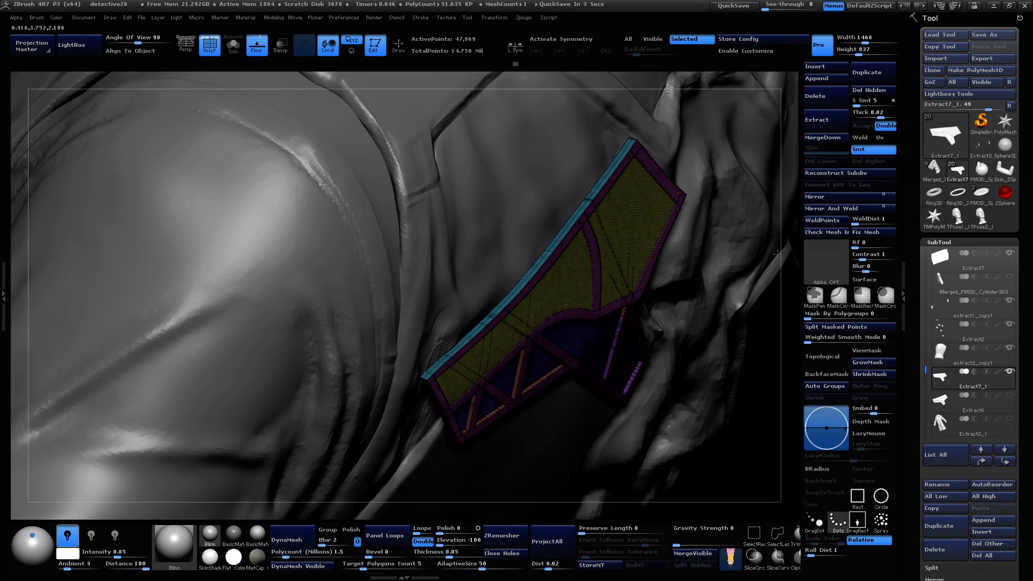
left_click_drag(778, 254, 778, 276)
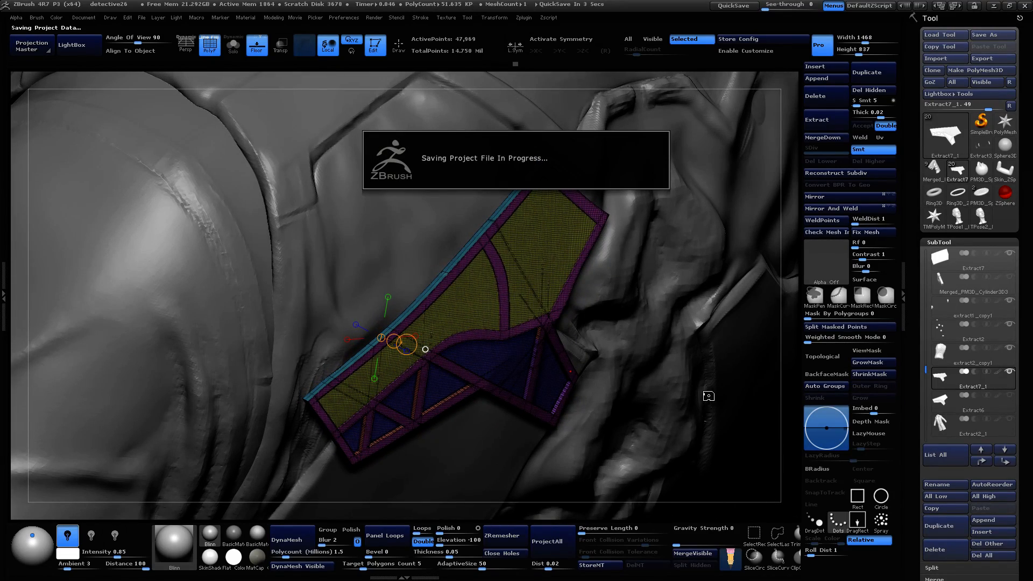
key("space")
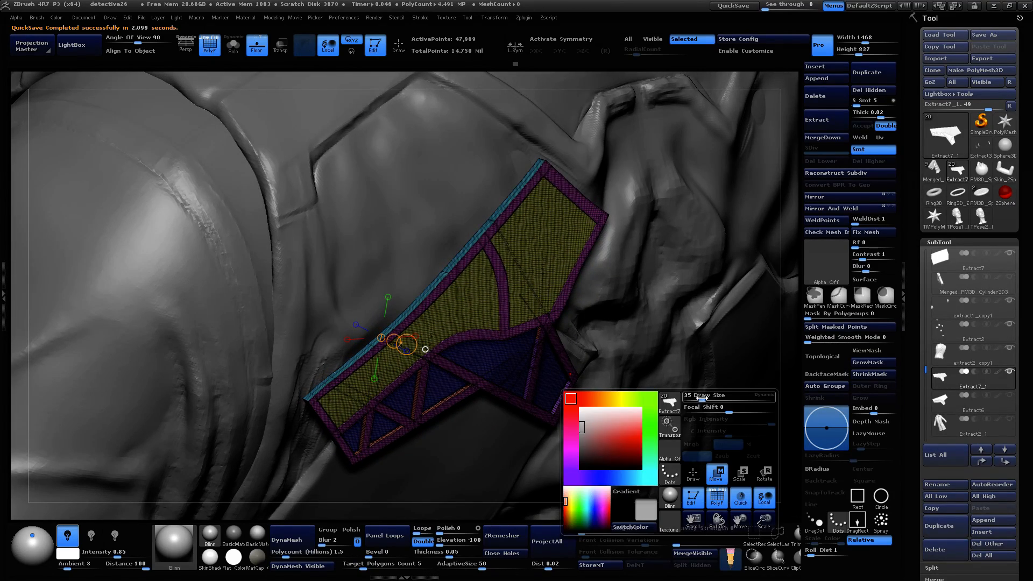
left_click(693, 481)
Step: Check the plate's polygroups by isolating the border, inverting the visibility, hiding the upper inner panels, and showing the whole plate
left_click_drag(788, 237, 783, 350, "alt")
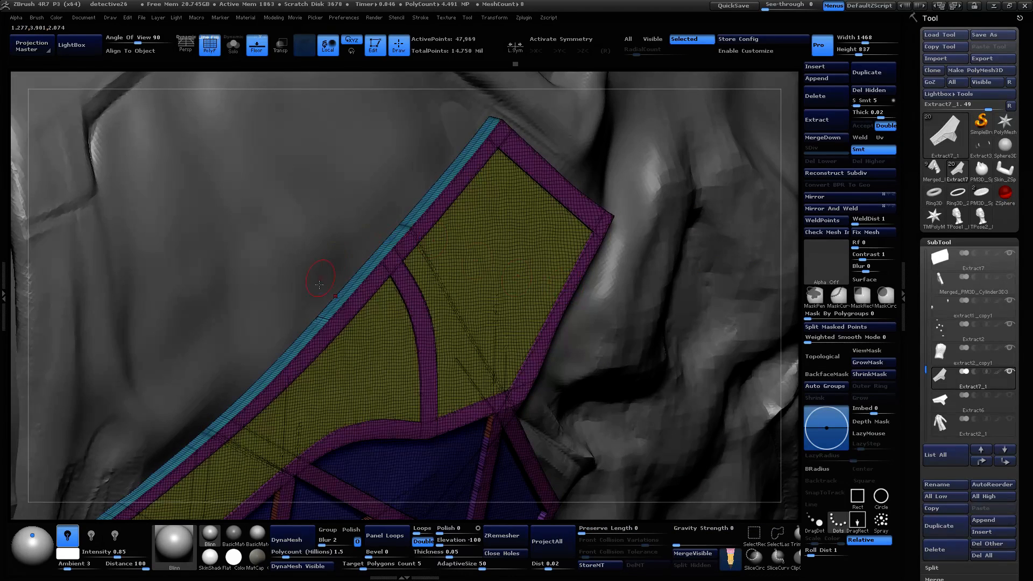
key("ctrl+shift")
left_click(393, 274, "ctrl+shift")
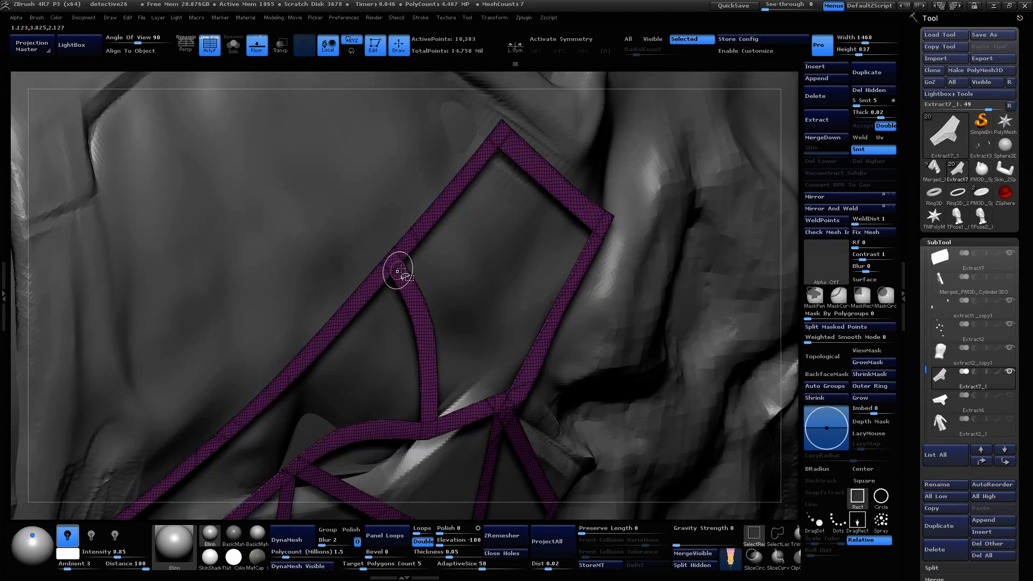
left_click(409, 258, "ctrl+shift")
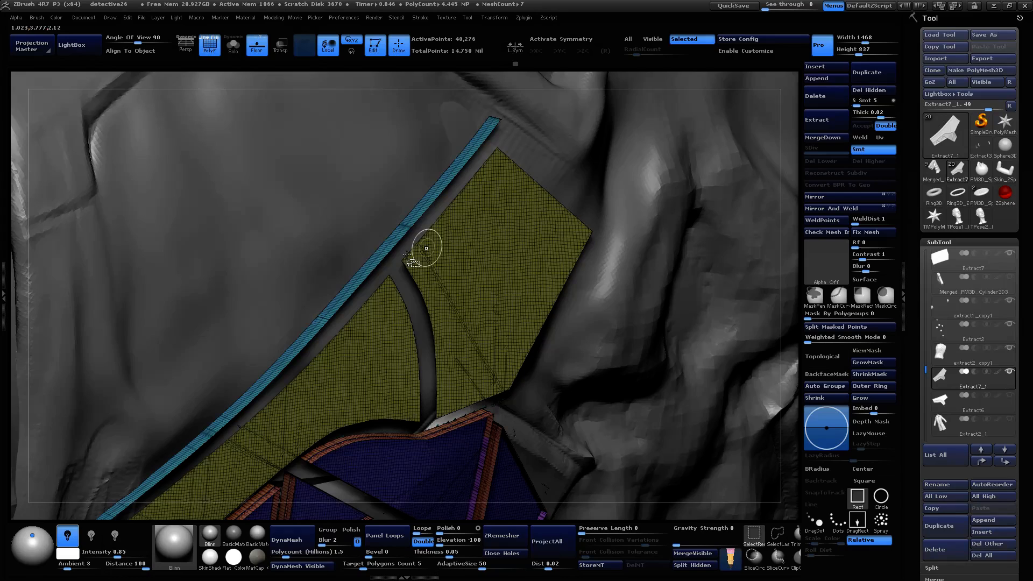
left_click(438, 264, "ctrl+alt+shift")
mouse_move(751, 313)
left_mouse_down()
mouse_move(780, 269)
mouse_move(768, 269)
mouse_move(780, 310)
mouse_move(768, 300)
mouse_move(754, 316)
mouse_move(794, 310)
mouse_move(800, 280)
left_mouse_up()
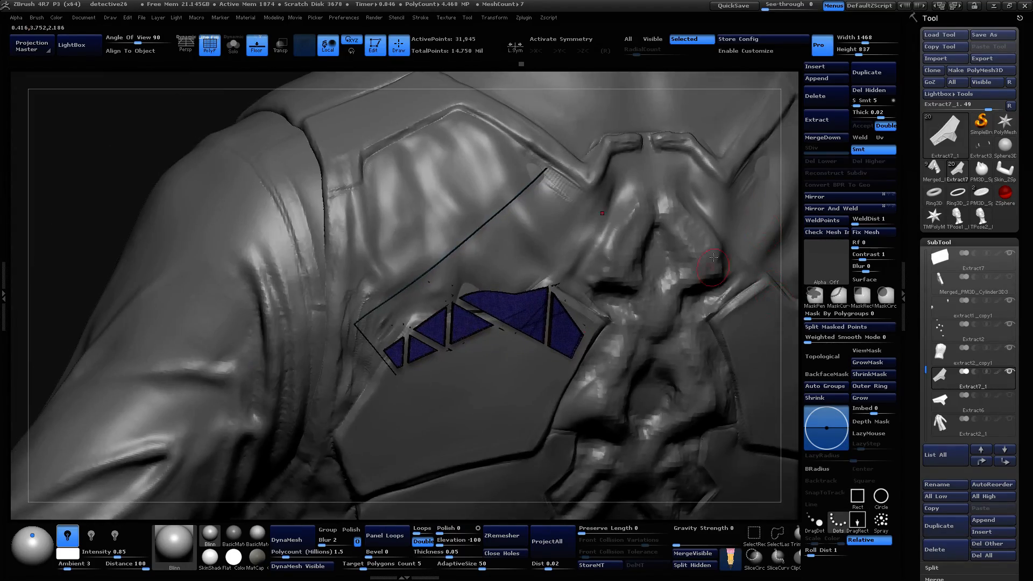
left_click_drag(124, 244, 123, 269, "ctrl+shift")
left_click(59, 274, "ctrl+shift")
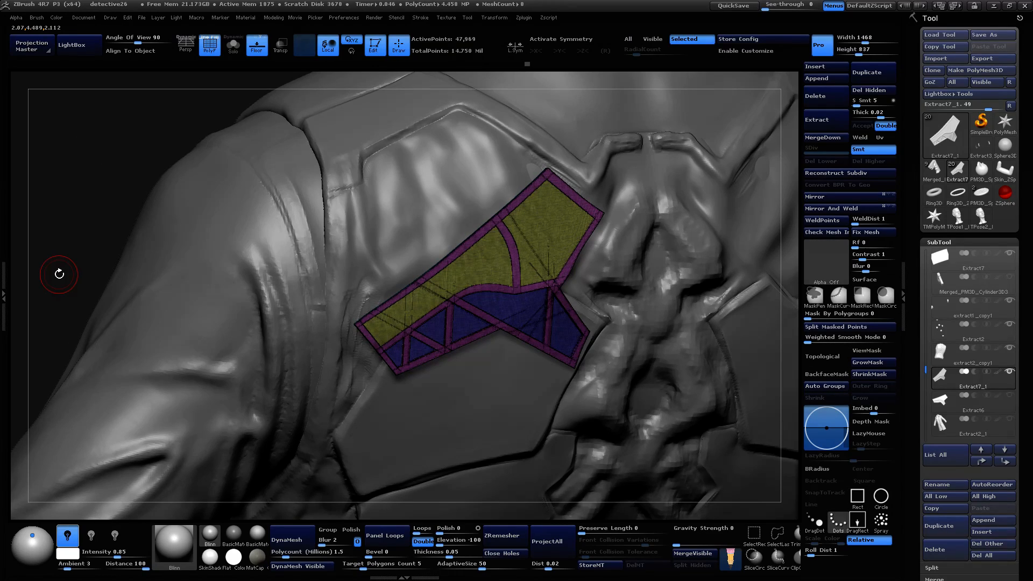
Step: Examine the plate's long side wall and its fit against the coat's upper back from several angles
left_click_drag(795, 312, 836, 334)
left_click_drag(836, 342, 763, 302)
left_click_drag(789, 247, 762, 225)
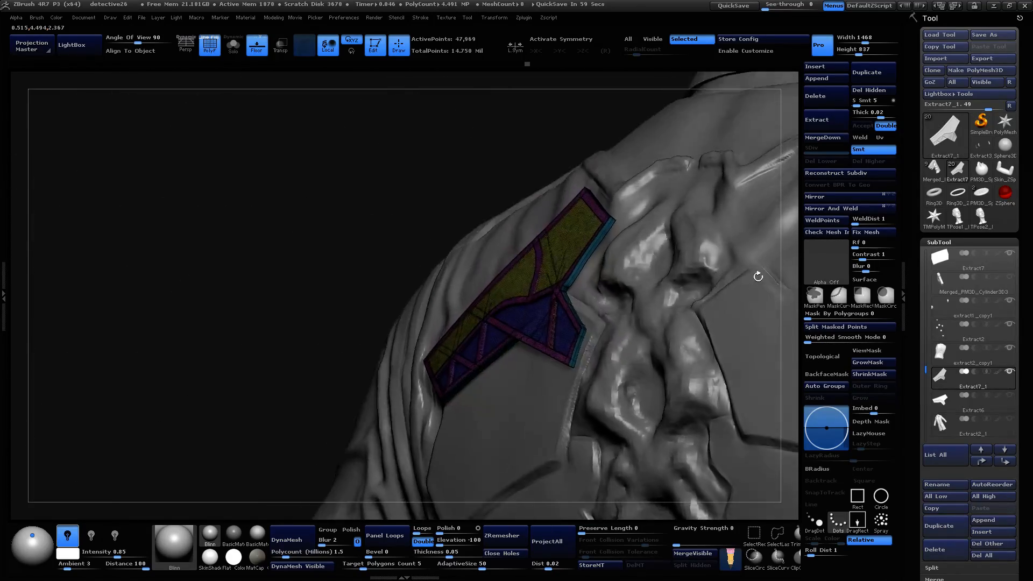
left_click_drag(762, 282, 788, 431)
left_click_drag(533, 78, 683, 236, "alt")
left_click_drag(629, 102, 633, 191)
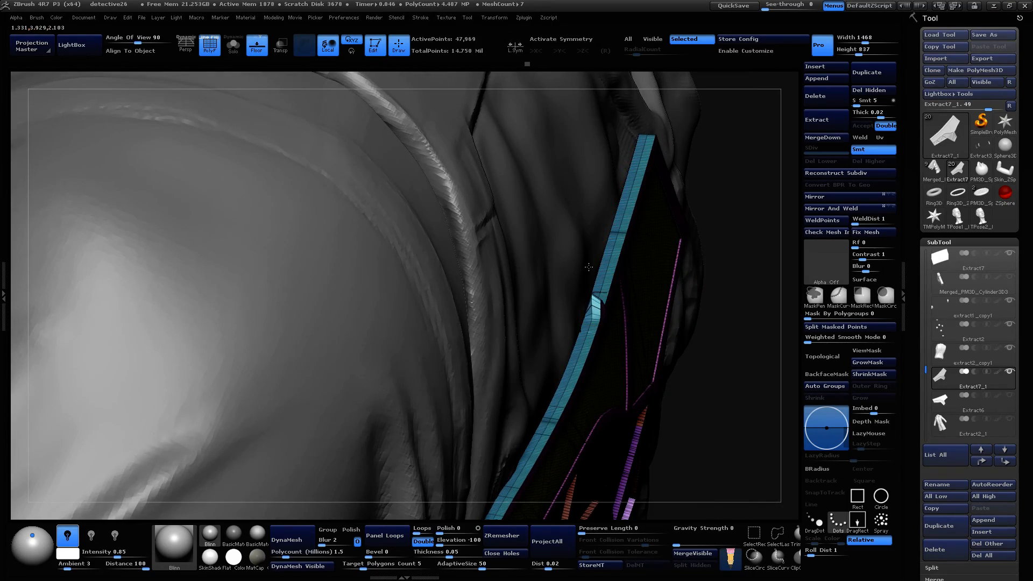
left_click_drag(778, 227, 659, 268)
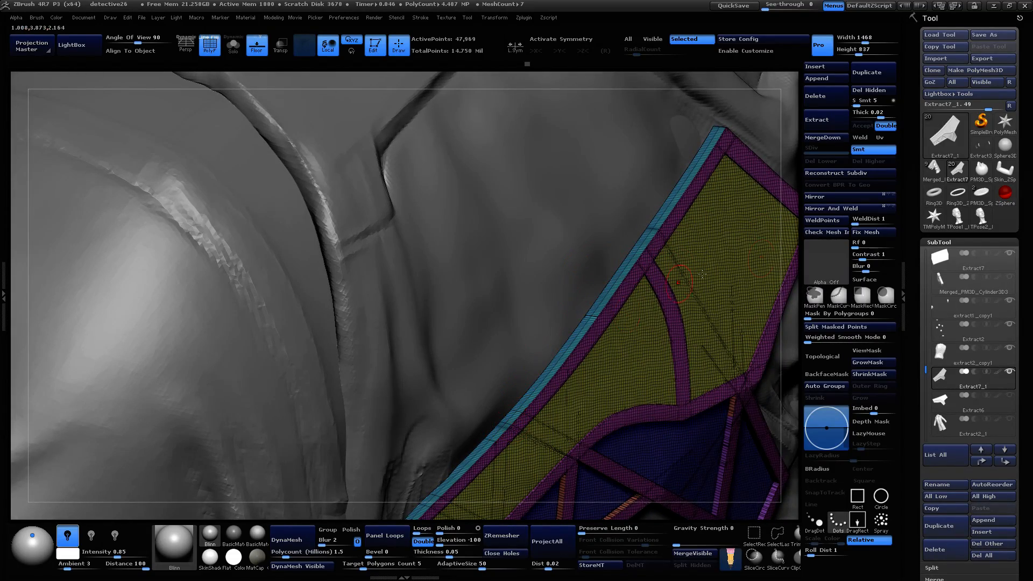
left_click_drag(796, 255, 862, 250)
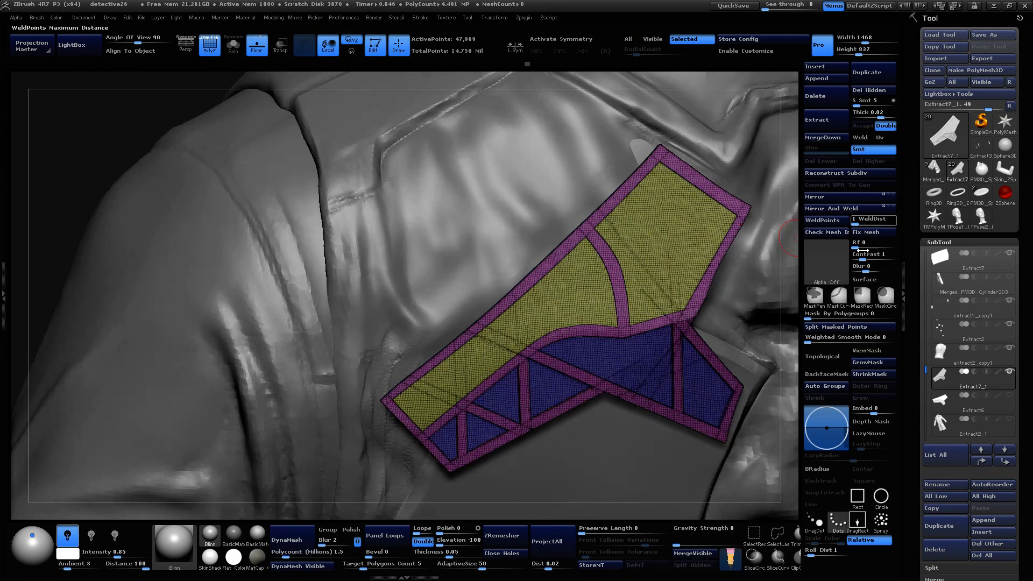
Step: Try to mask along the plate's long upper edge with the MaskCurve brush
left_click(838, 295)
left_click(797, 318)
left_click_drag(333, 440, 699, 96, "ctrl")
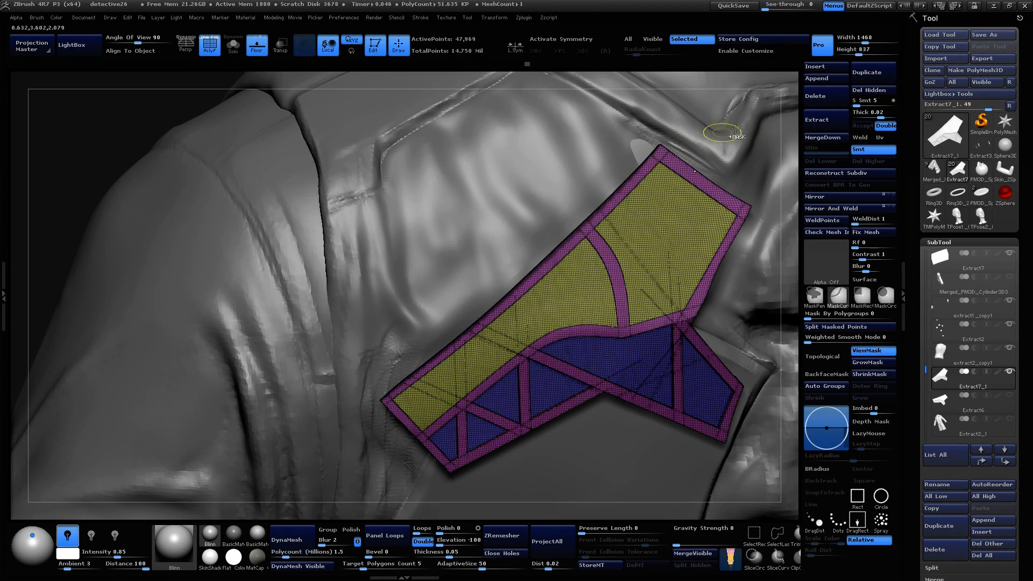
left_click_drag(787, 158, 793, 165)
key("ctrl+w")
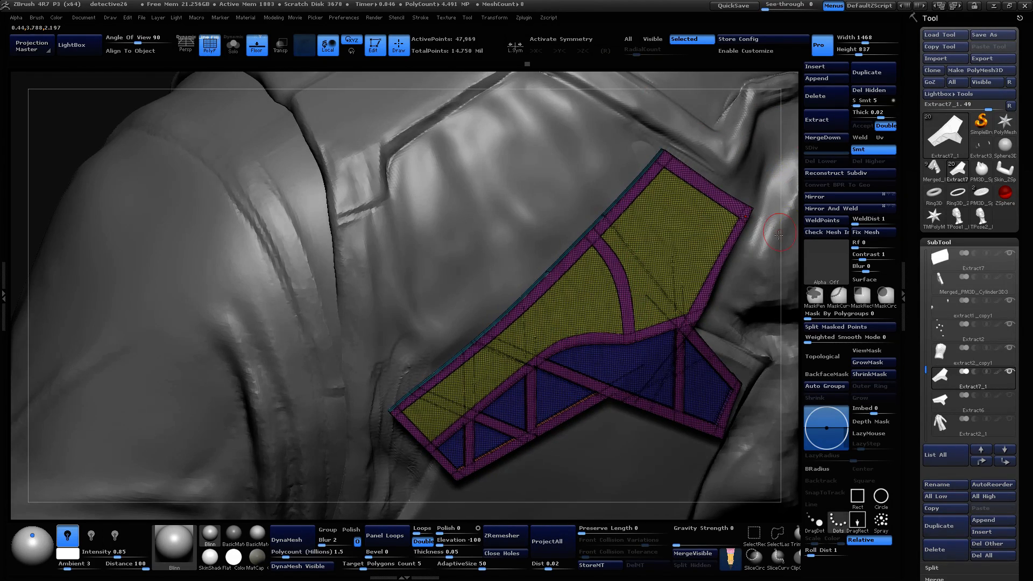
Step: Lay a Transpose Move line about 1.05 units long along the plate's long upper edge and nudge the plate slightly
left_click_drag(779, 235, 726, 224)
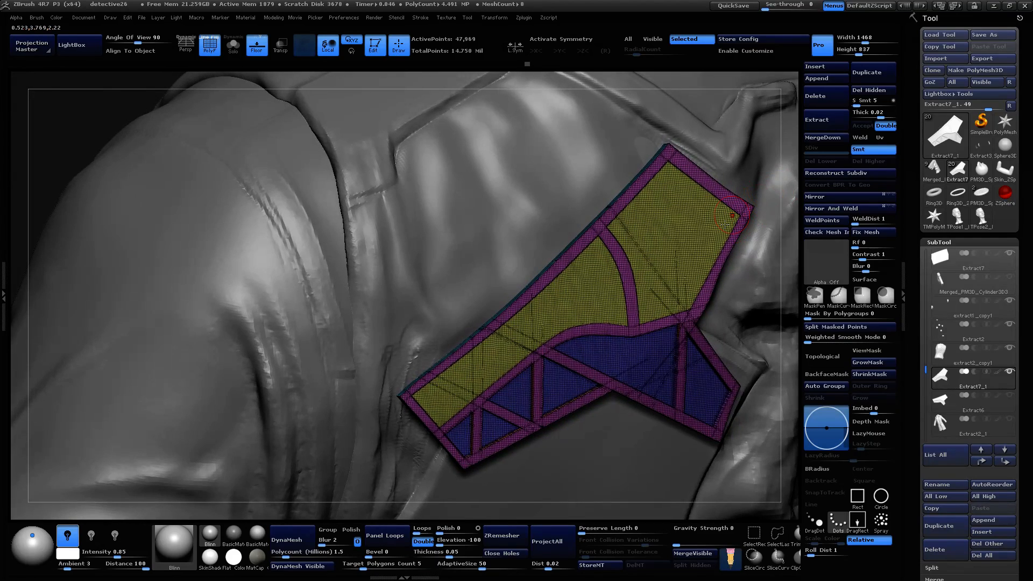
key("space")
left_click(574, 414)
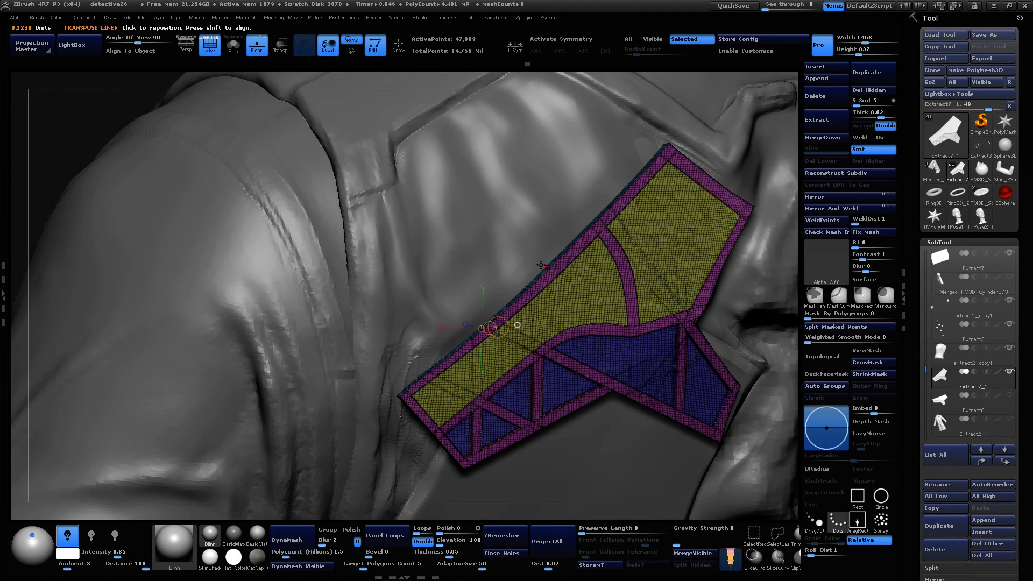
left_click_drag(406, 386, 667, 145)
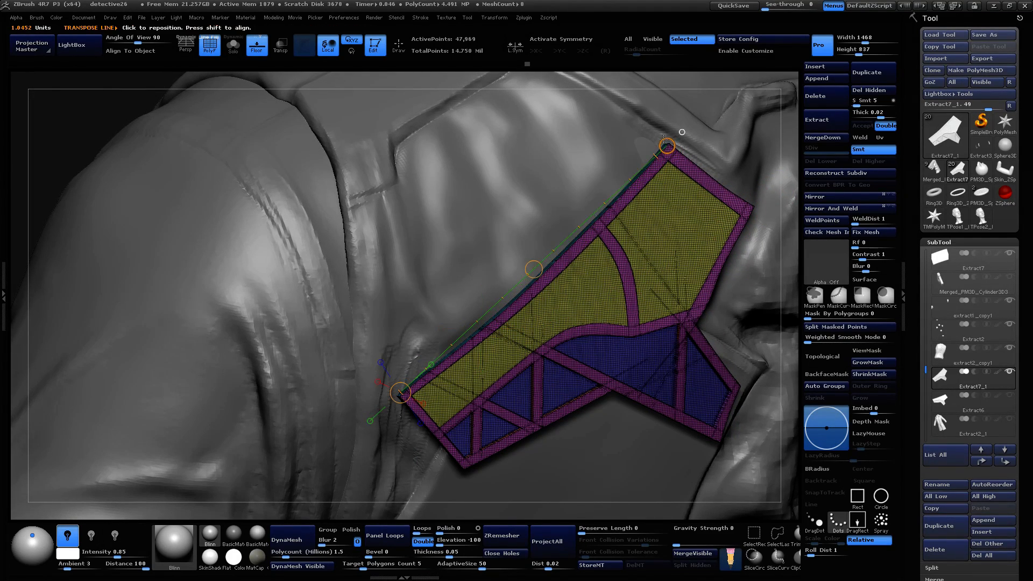
left_click_drag(533, 269, 537, 271)
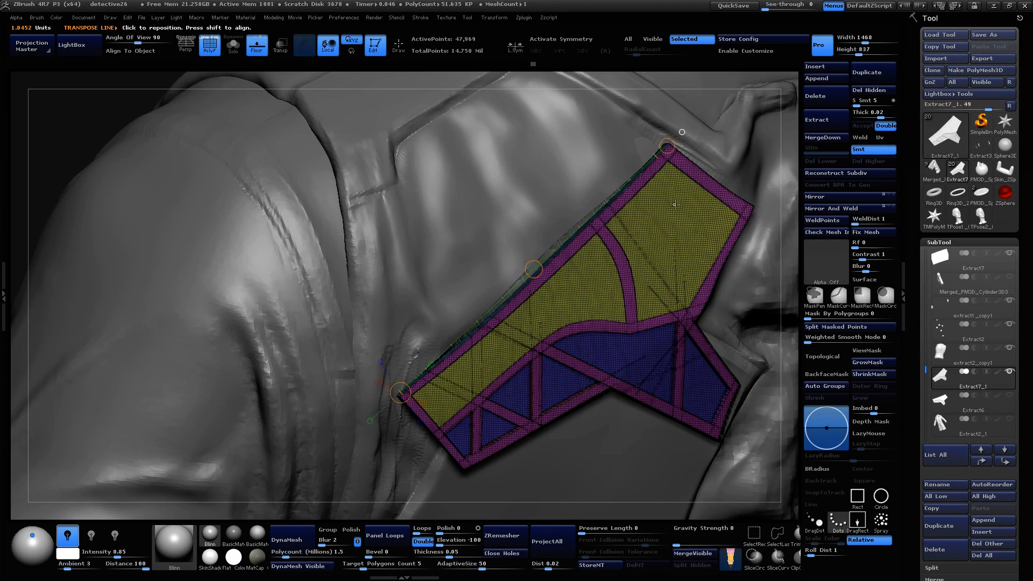
left_click_drag(794, 264, 793, 271)
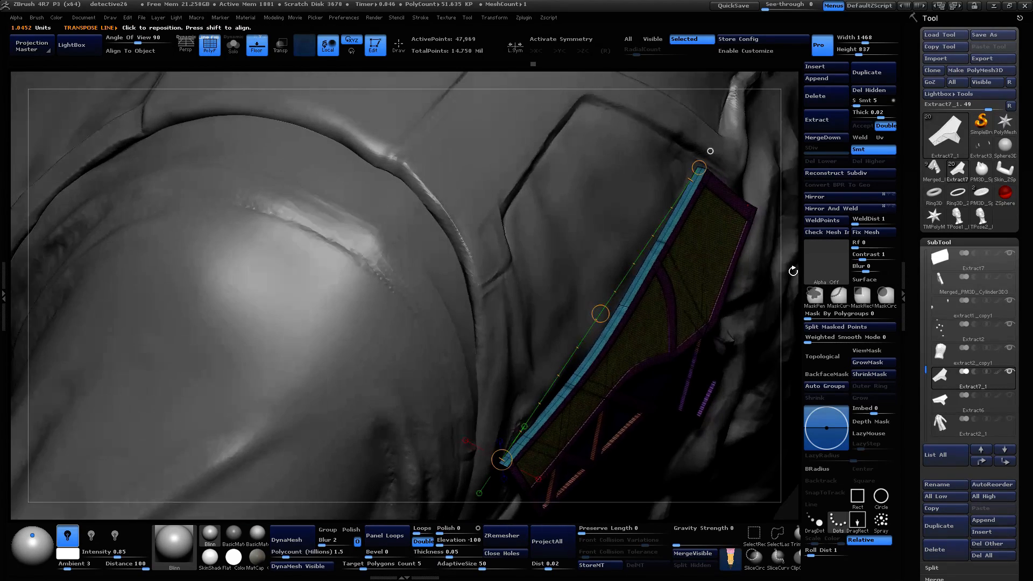
Step: Mask the plate's long side wall with the MaskCurve brush and select the Standard brush
left_click(840, 296)
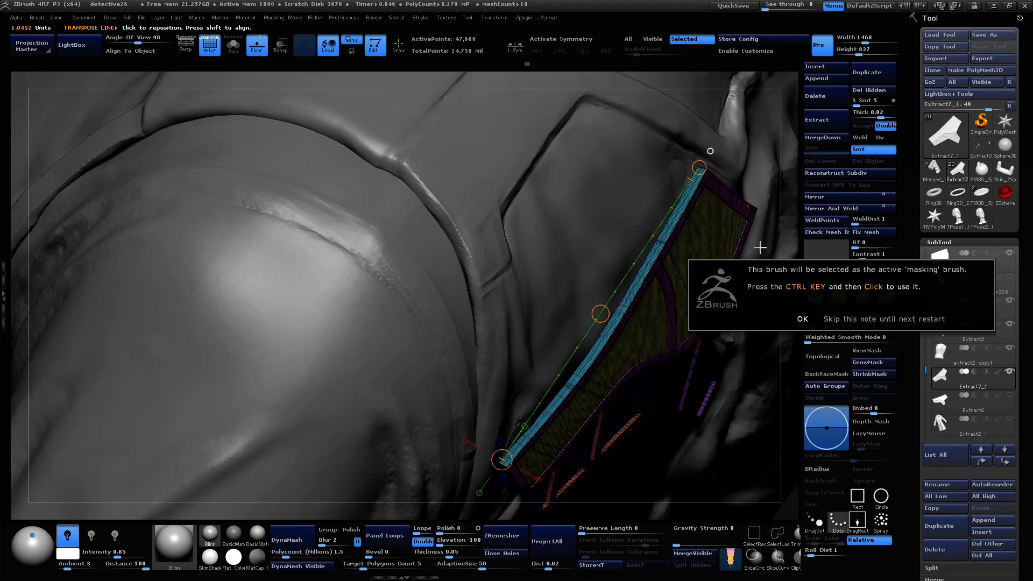
left_click(841, 319)
left_click(749, 222, "ctrl")
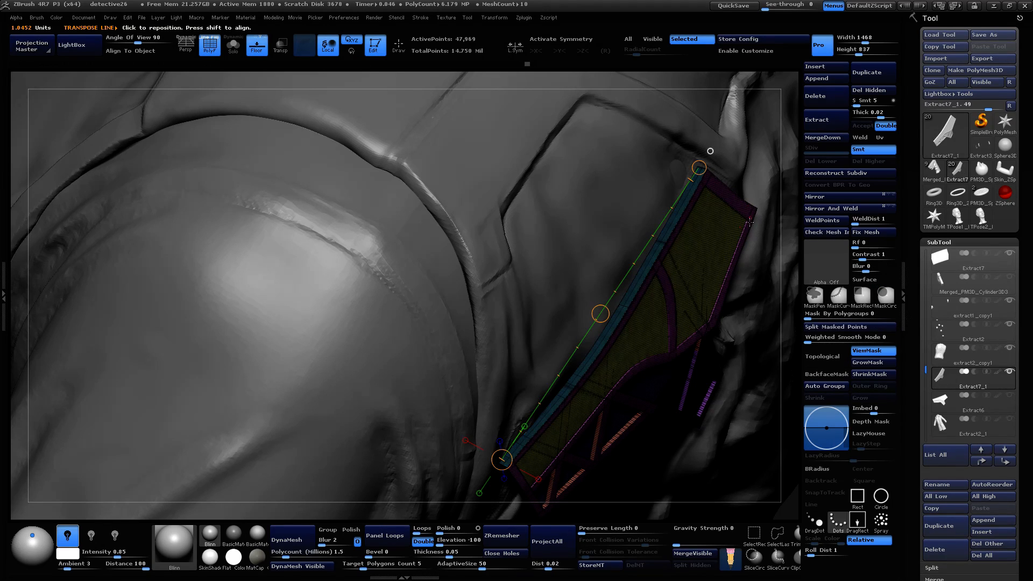
mouse_move(780, 255)
left_mouse_down()
mouse_move(752, 226)
mouse_move(786, 249)
mouse_move(791, 295)
mouse_move(775, 200)
mouse_move(676, 226)
left_mouse_up()
key("space")
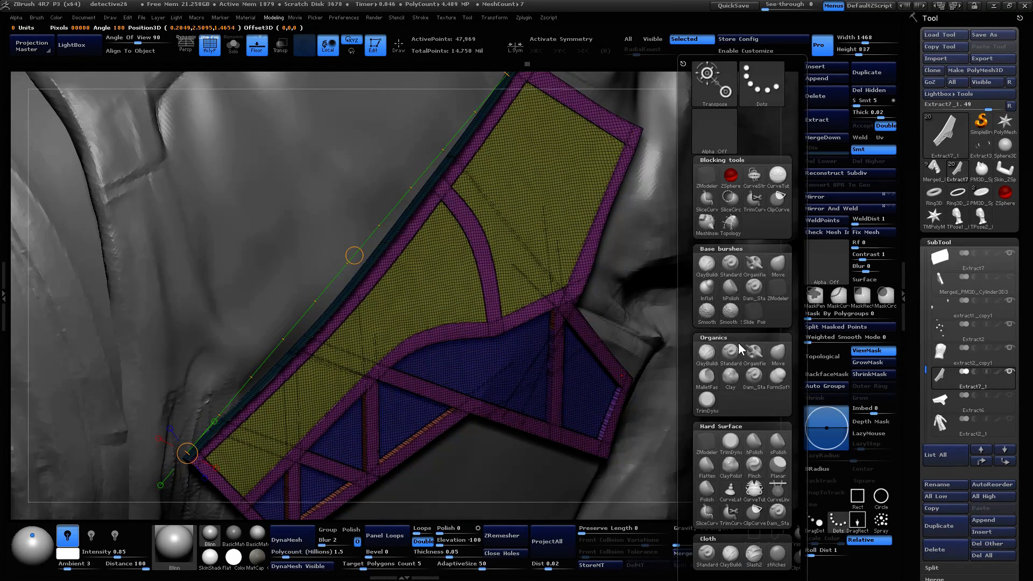
left_click(734, 355)
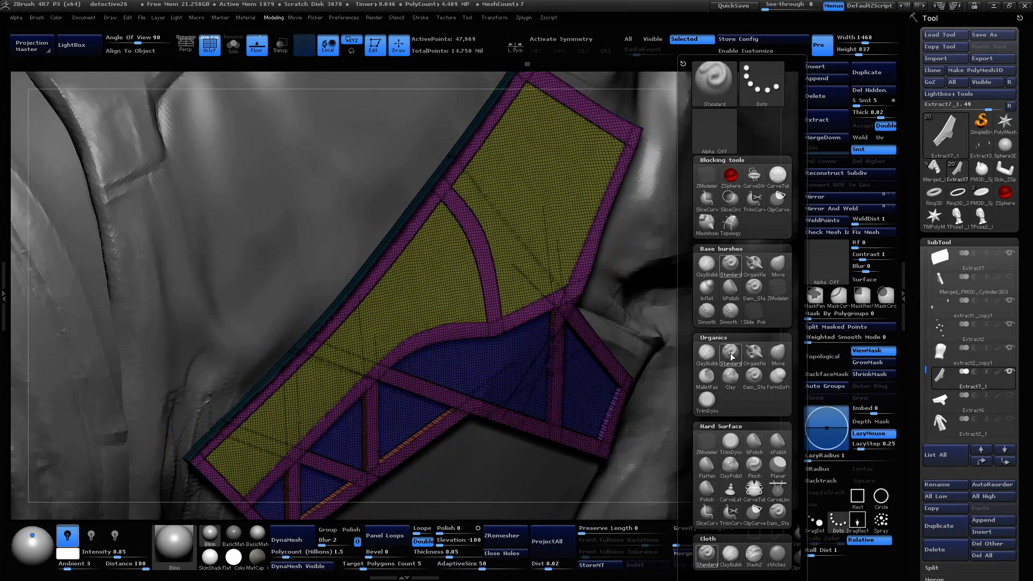
Step: Invert the mask so only the long side wall and its adjoining edge stay editable
key("ctrl+h")
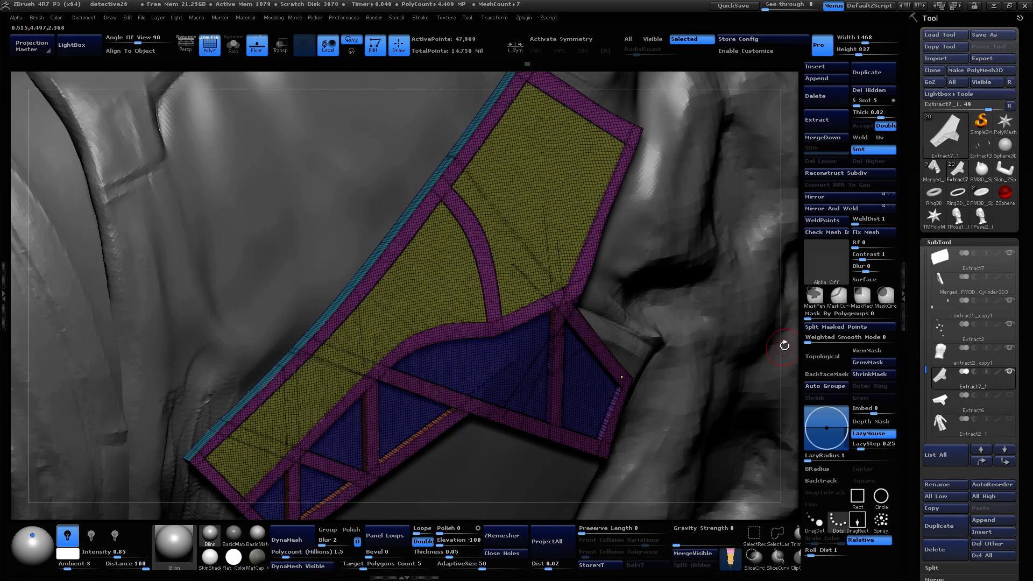
key("ctrl+h")
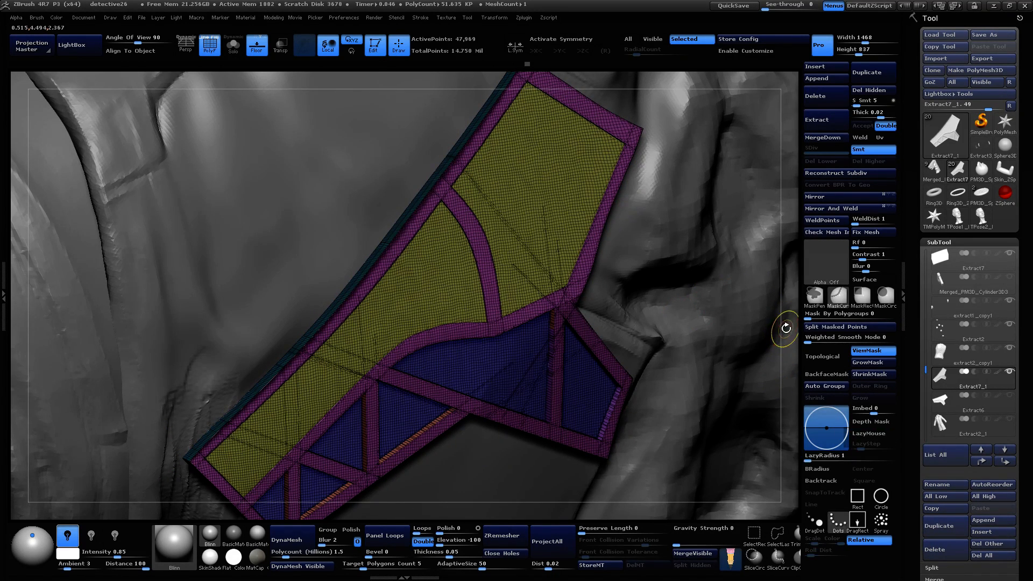
left_click_drag(915, 482, 978, 309)
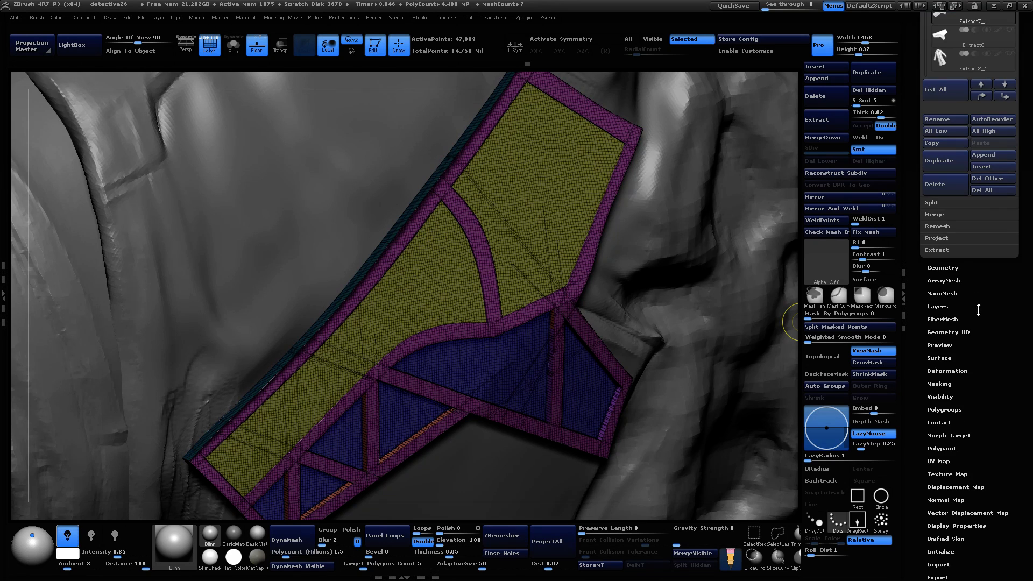
key("ctrl+h")
key("ctrl+h")
left_click_drag(981, 347, 973, 363)
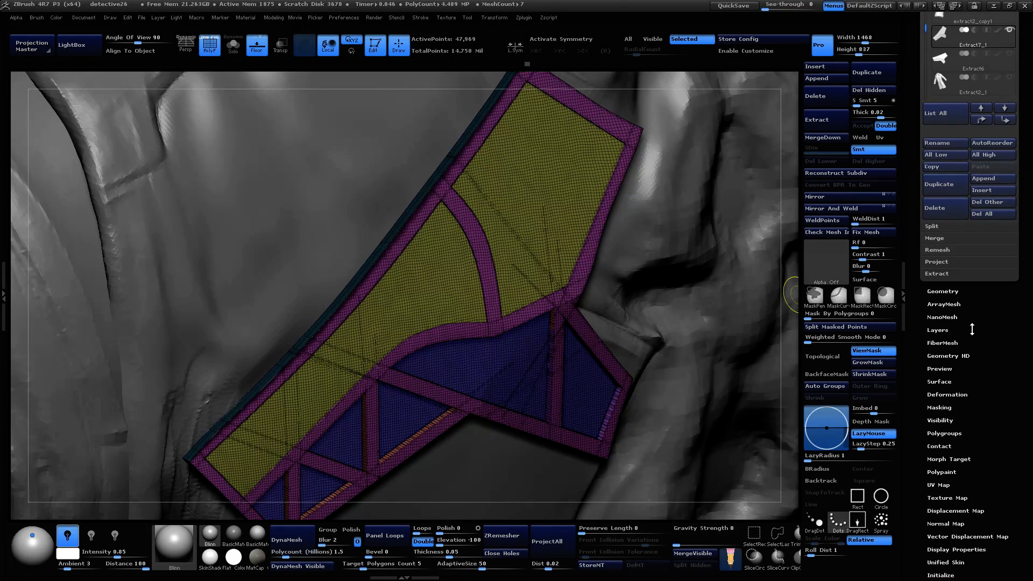
left_click(948, 407)
left_click(1001, 43)
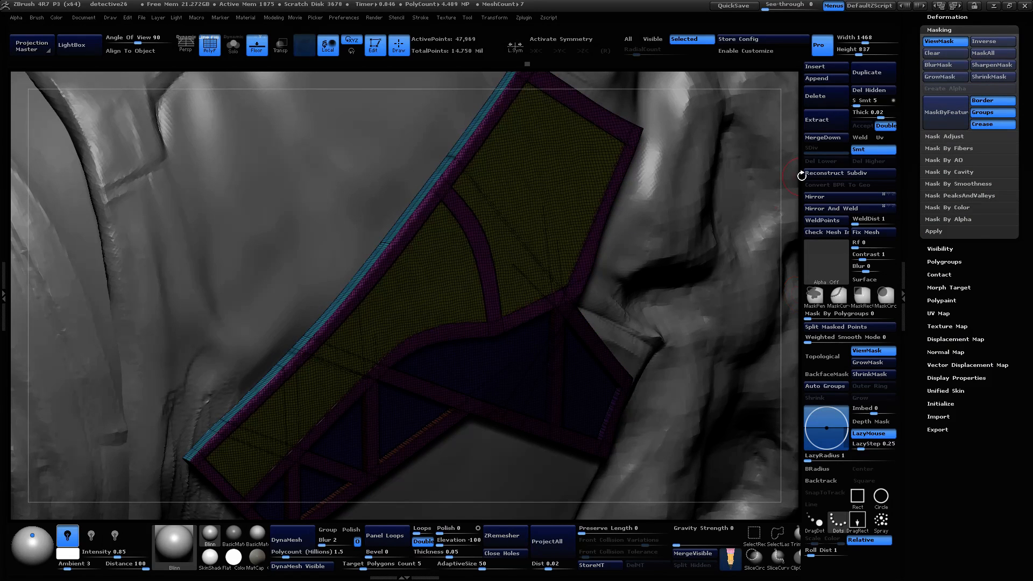
Step: Try to pull the unmasked long side wall away from the plate with Transpose Move
left_click_drag(791, 284, 753, 317)
key("space")
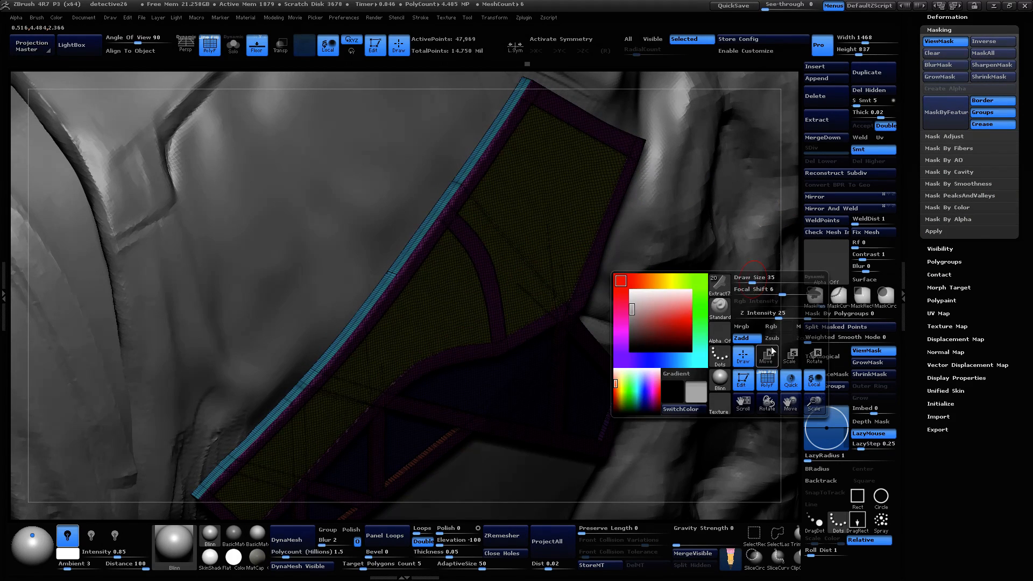
left_click(767, 356)
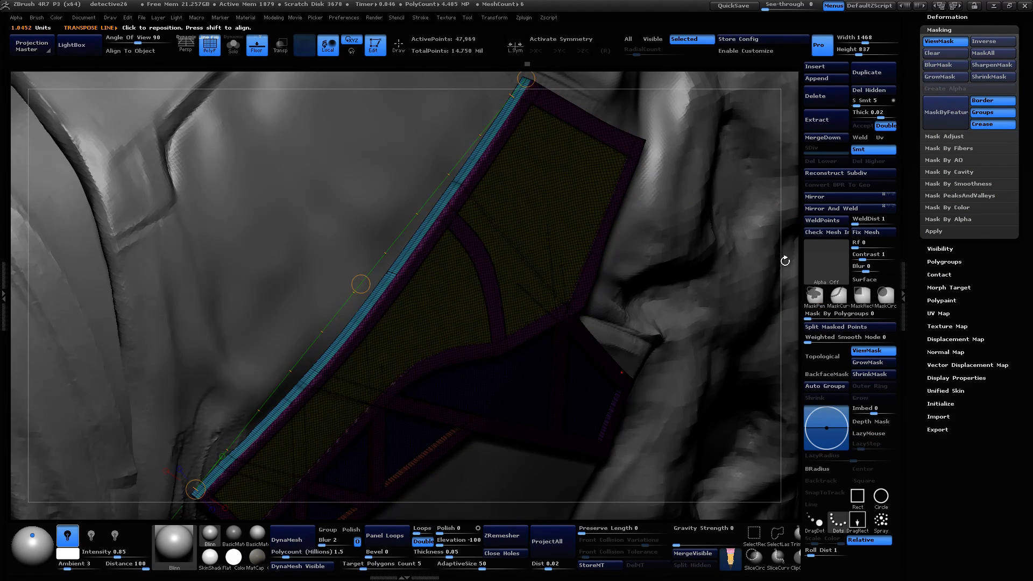
left_click_drag(784, 261, 721, 250)
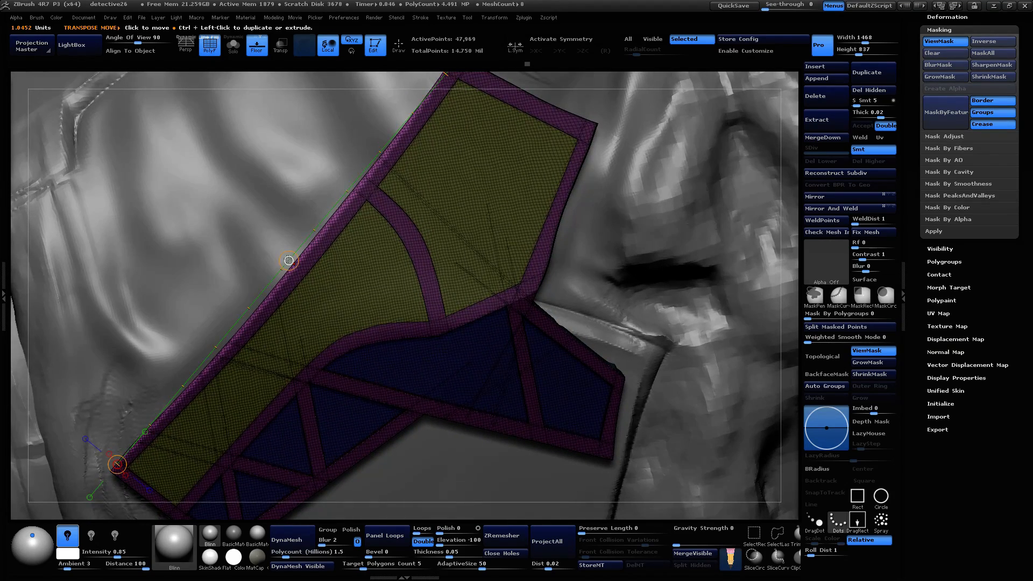
left_click_drag(288, 261, 224, 210)
left_click_drag(788, 216, 772, 154)
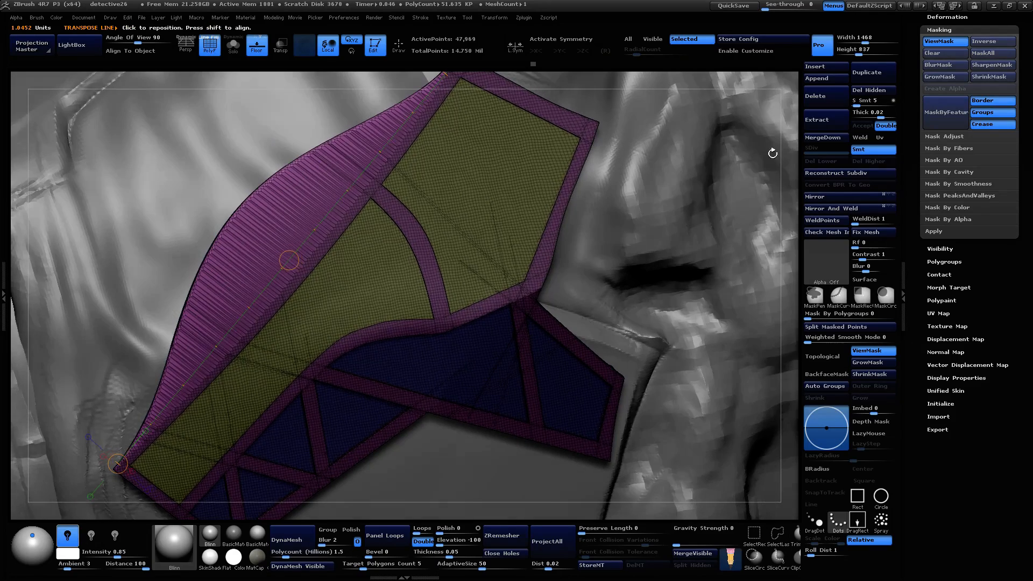
Step: Turn off the PolyFrame display and undo the side wall's stretch
left_click(208, 44)
mouse_move(786, 298)
left_mouse_down("alt")
mouse_move(784, 155)
mouse_move(735, 121)
mouse_move(737, 94)
mouse_move(752, 98)
left_mouse_up("alt")
key("ctrl+z")
Step: Lay a Transpose Move line about 1.04 units long along the plate's long upper edge and shift the side wall slightly
left_click_drag(428, 408, 559, 251)
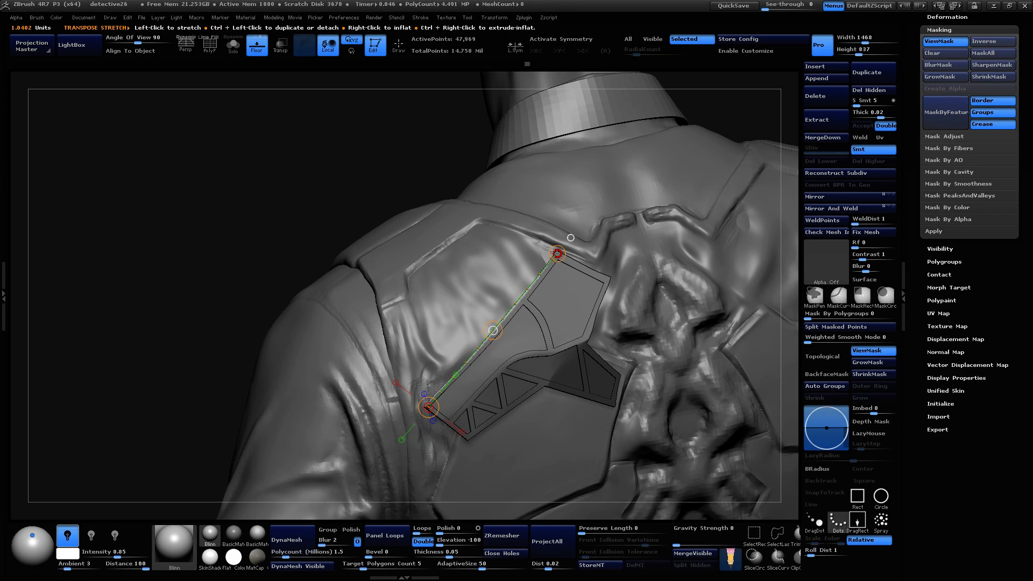
left_click_drag(494, 329, 467, 293)
left_click_drag(793, 252, 726, 222)
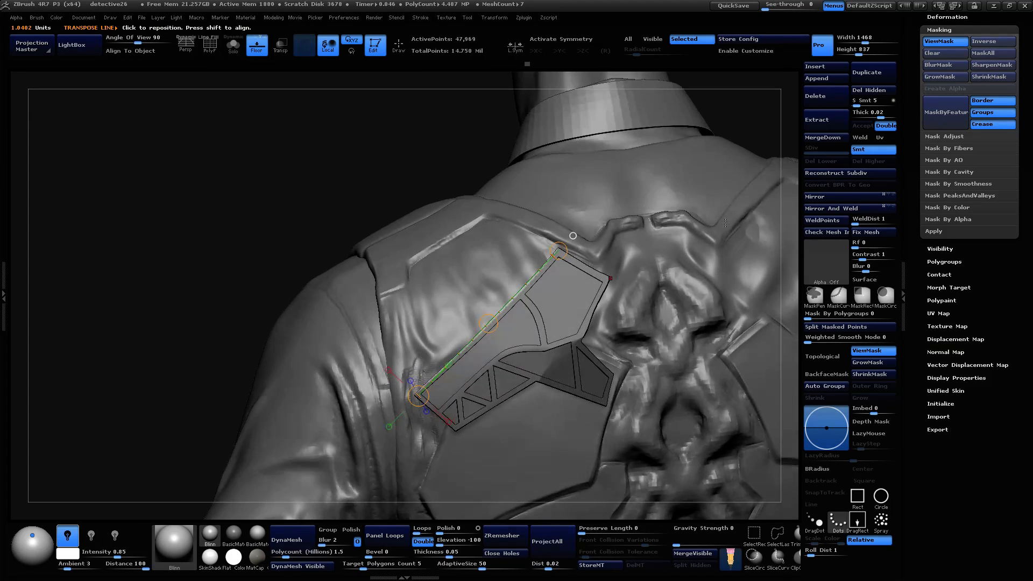
left_click_drag(724, 135, 724, 202, "alt")
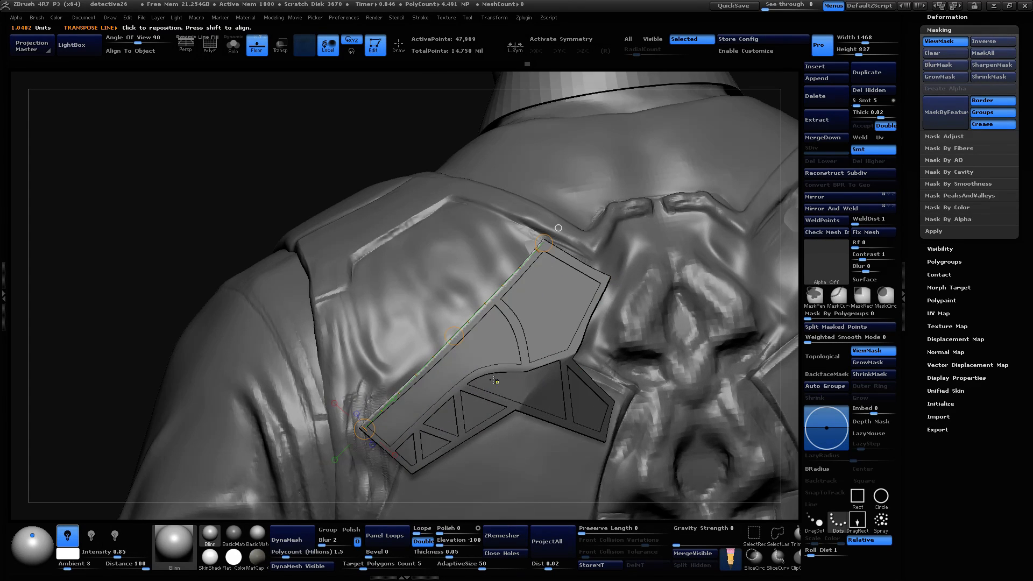
Step: Hide the plate's mask display and undo a further trial move of the long edge
key("ctrl+h")
mouse_move(460, 332)
left_mouse_down()
mouse_move(453, 325)
mouse_move(446, 335)
left_mouse_up()
key("ctrl+z")
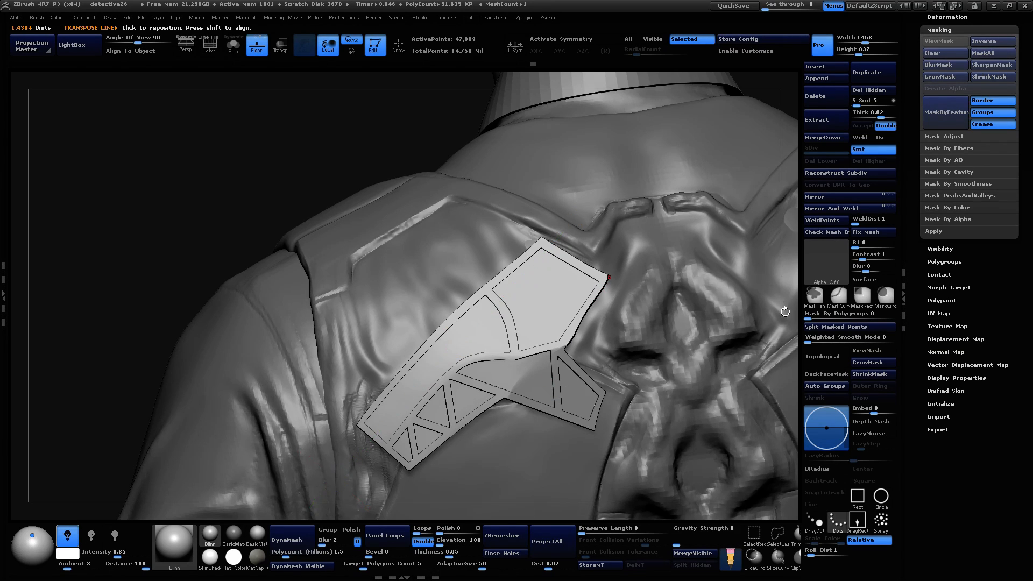
Step: Lay Transpose Move lines about 0.66, 0.30 and 0.79 units long over the plate's inner side, short upper edge and middle to adjust its fit
left_click_drag(784, 308, 784, 264, "alt")
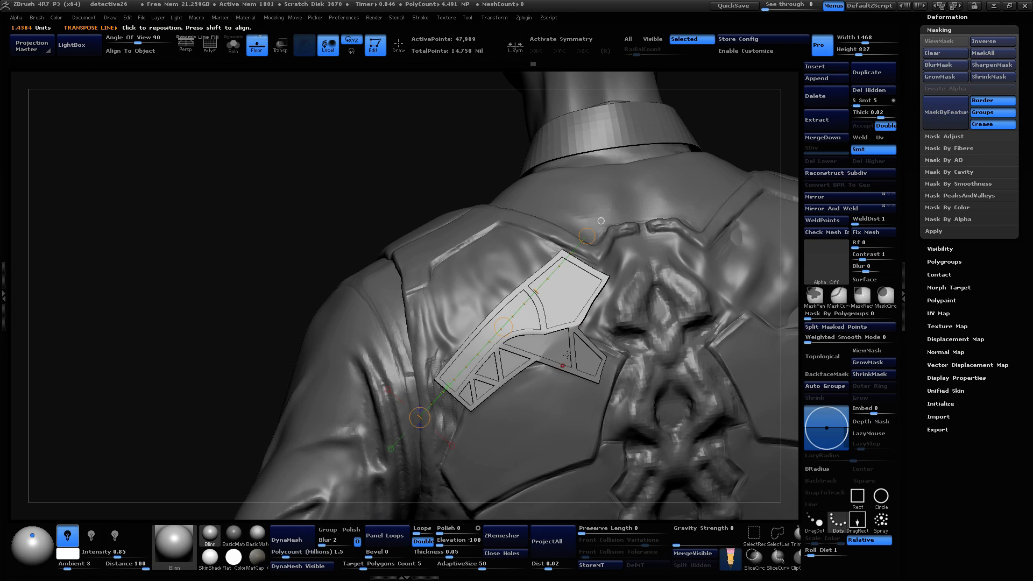
left_click_drag(566, 354, 613, 259)
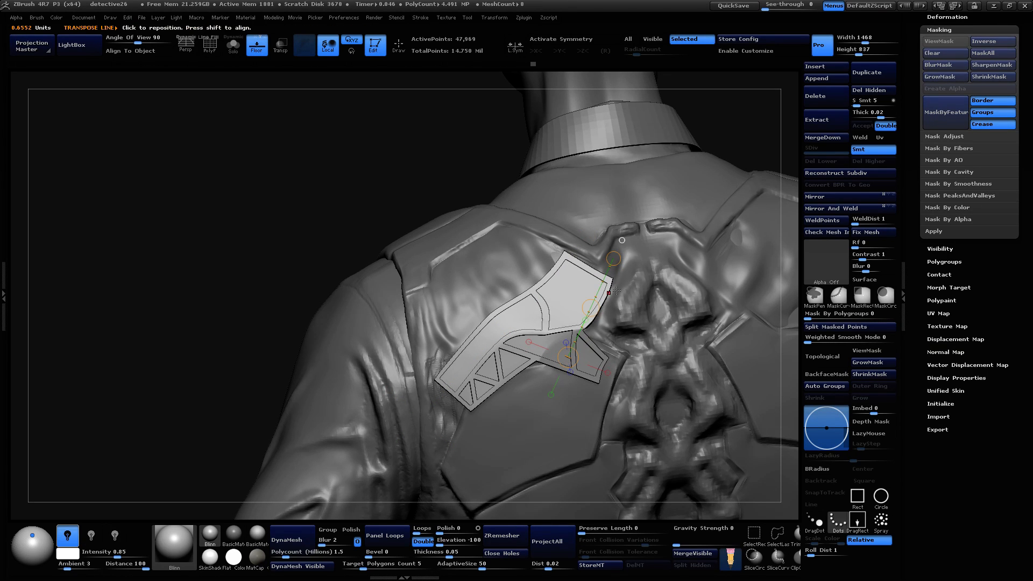
left_click_drag(760, 113, 745, 248, "alt")
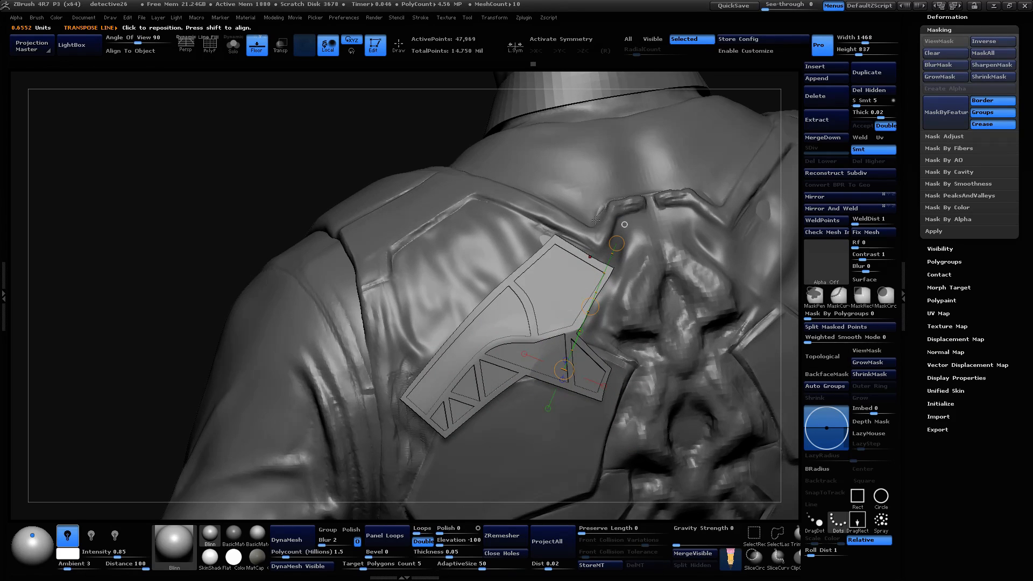
left_click_drag(555, 242, 608, 274)
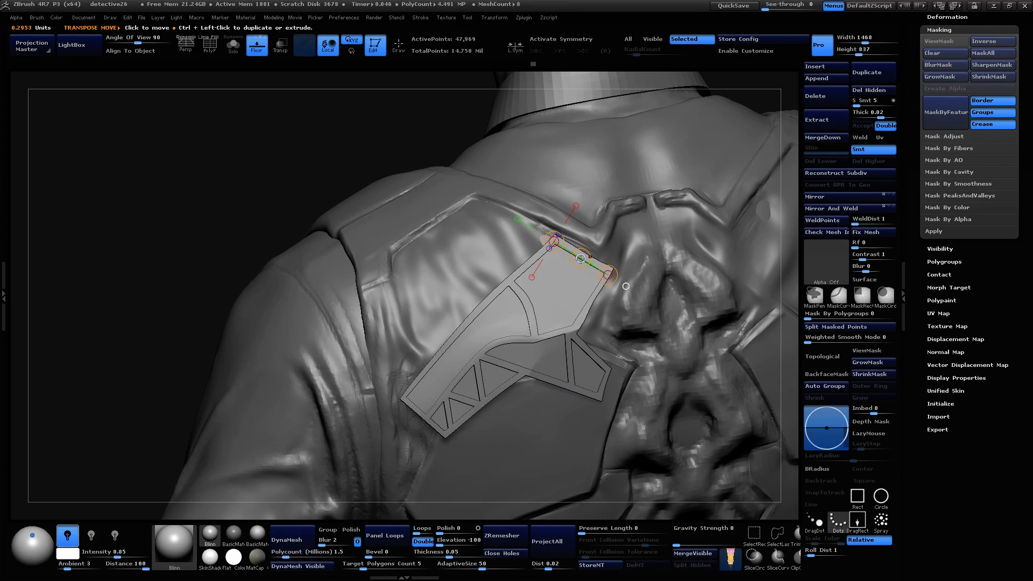
mouse_move(775, 138)
left_mouse_down()
mouse_move(835, 156)
mouse_move(751, 208)
mouse_move(774, 212)
left_mouse_up()
left_click_drag(546, 395, 610, 253)
Step: Inspect the plate in isolation and in place on the figure's full back
left_click_drag(739, 243, 581, 239)
left_click_drag(703, 293, 733, 187)
left_click(233, 46)
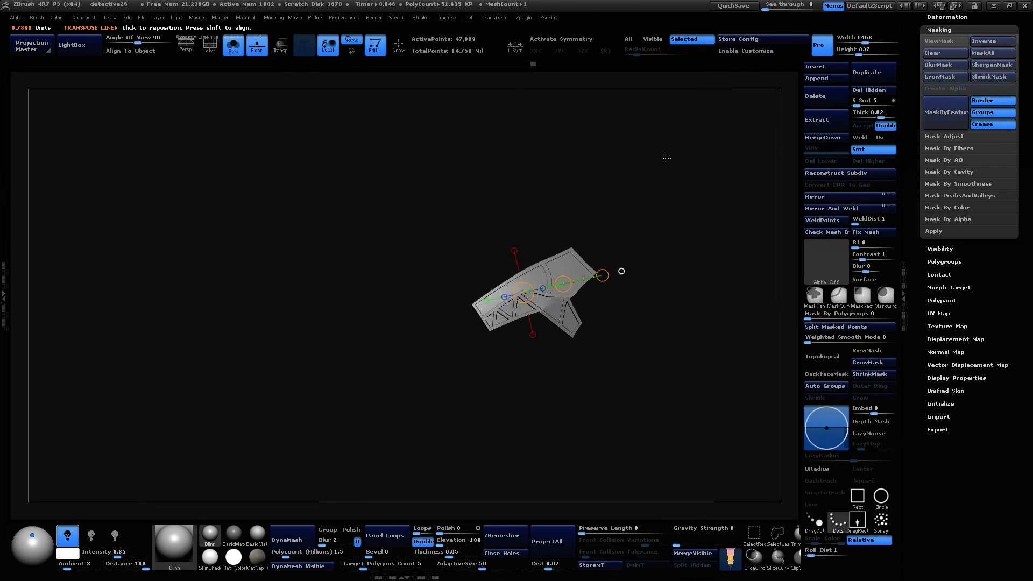
left_click(233, 46)
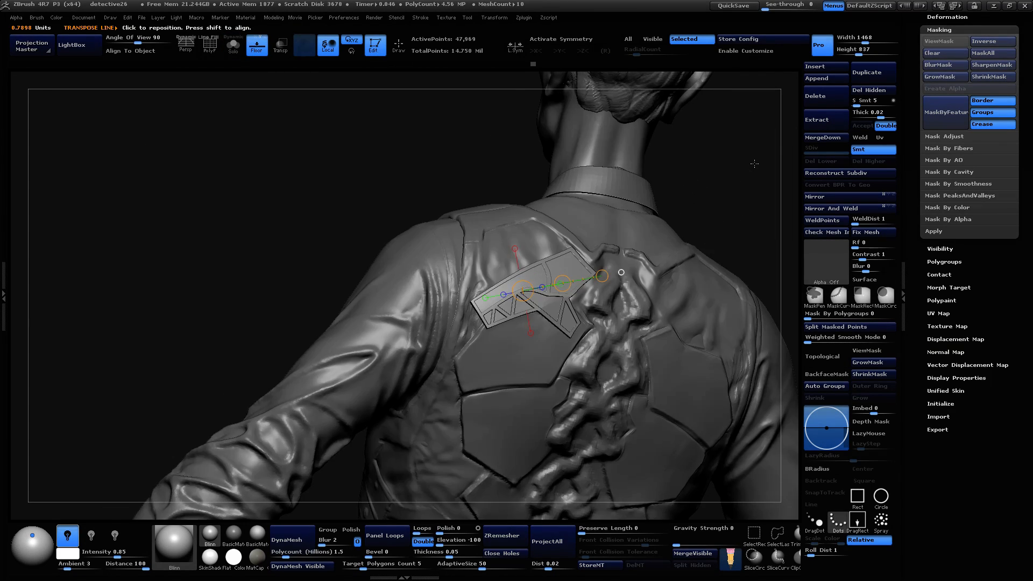
left_click_drag(683, 185, 637, 77)
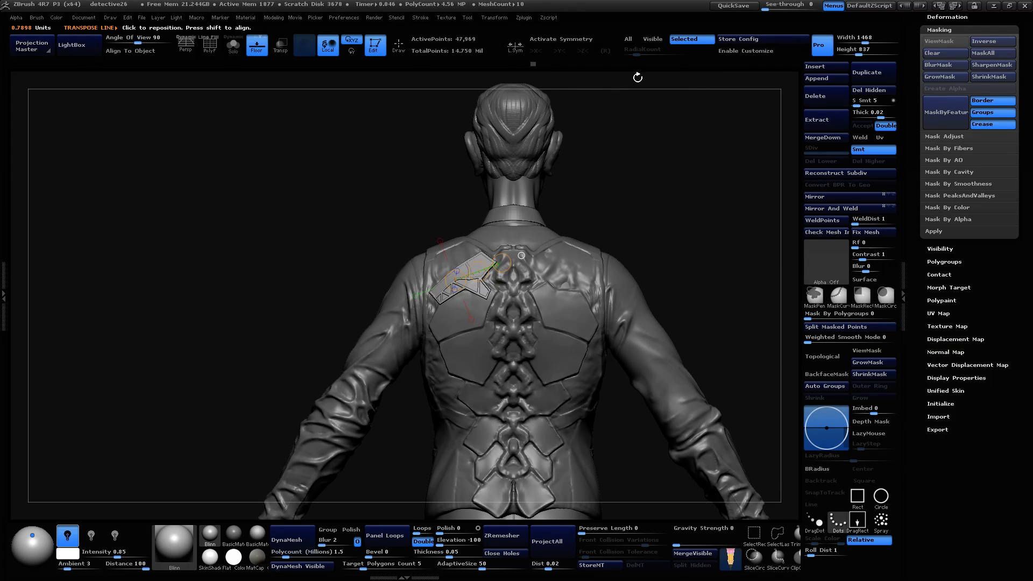
Step: Mirror the plate onto the opposite side of the coat's back with SubTool Master
left_click(527, 19)
left_click(576, 191)
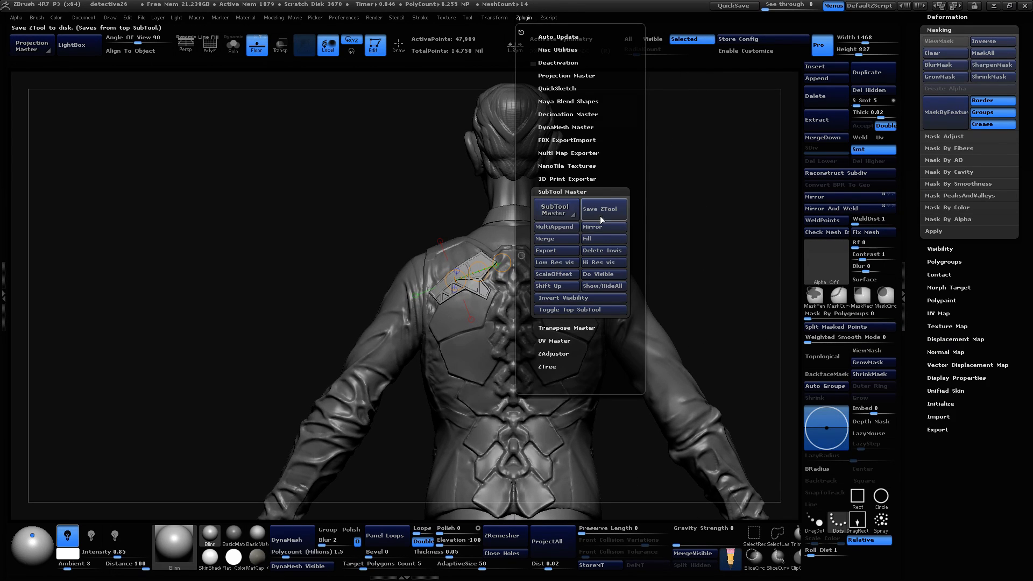
left_click(616, 293)
left_click(456, 275)
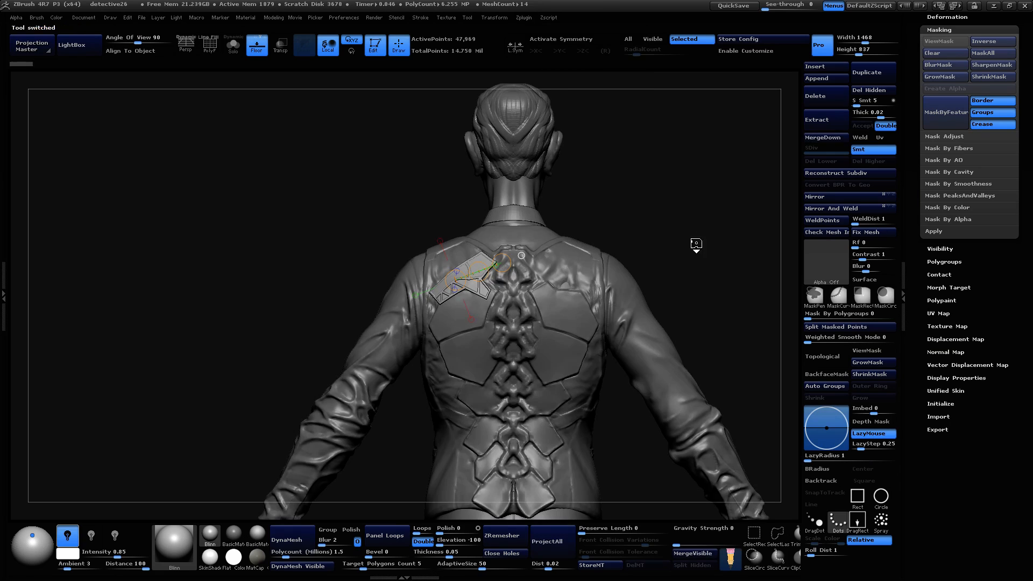
Step: Make the coat subtool extract2_copy1 active and choose the ClayBuildup brush
left_click_drag(688, 224, 725, 184)
left_click(419, 319, "alt")
key("b")
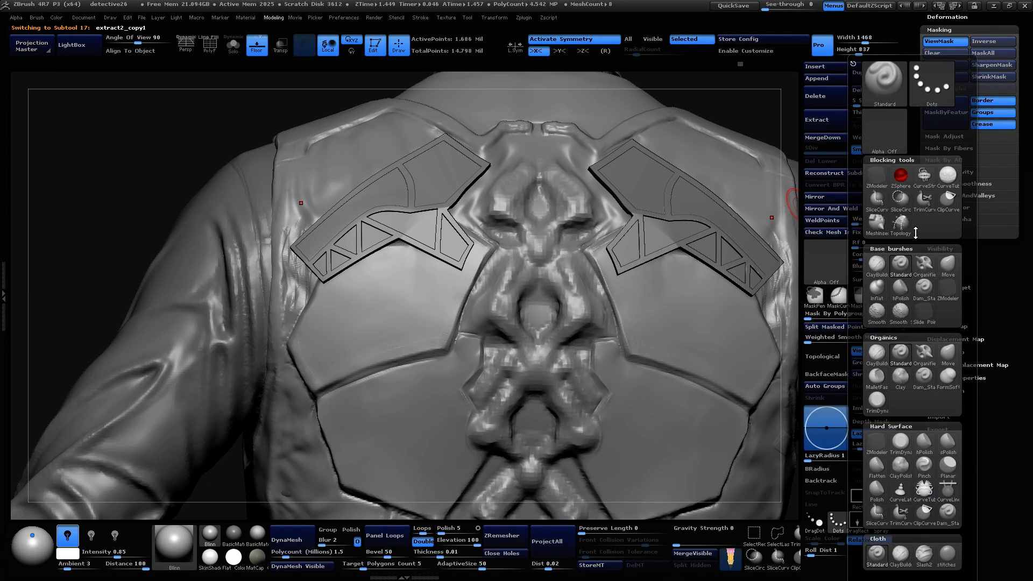
left_click(877, 265)
Step: Build up thin diagonal ridges on the upper back panels below the plates with symmetric ClayBuildup strokes
left_click_drag(704, 97, 735, 104)
key("space")
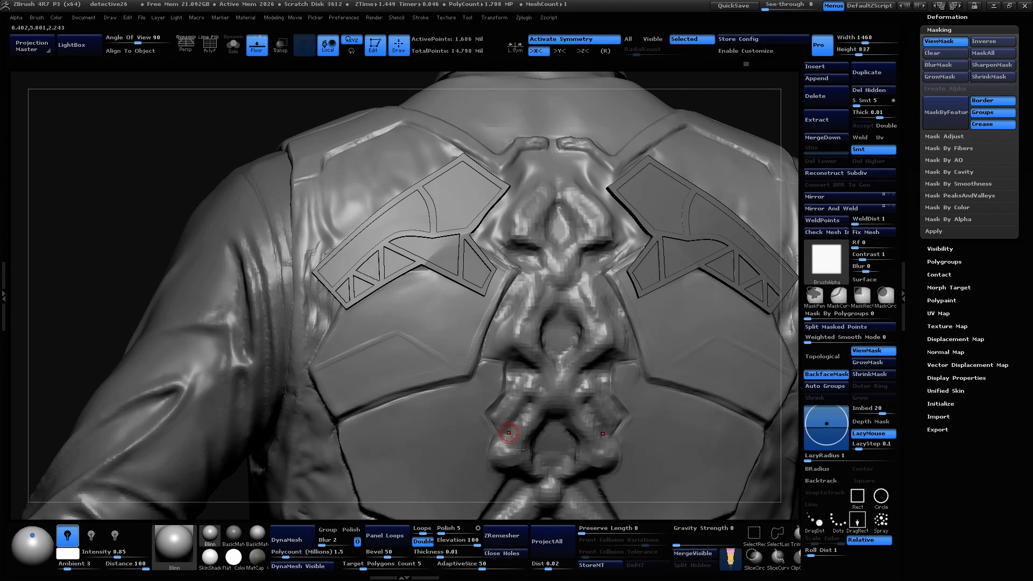
left_click_drag(797, 261, 783, 256)
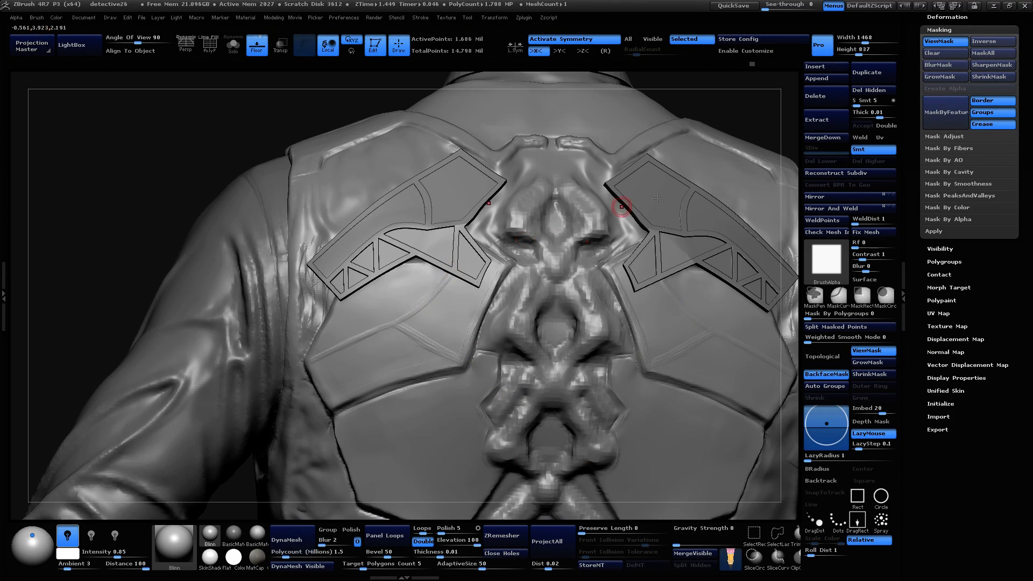
left_click_drag(793, 227, 795, 223)
Step: Isolate the coat and sculpt crossing ridges over the upper back panels, including the area covered by the plates
left_click(234, 46)
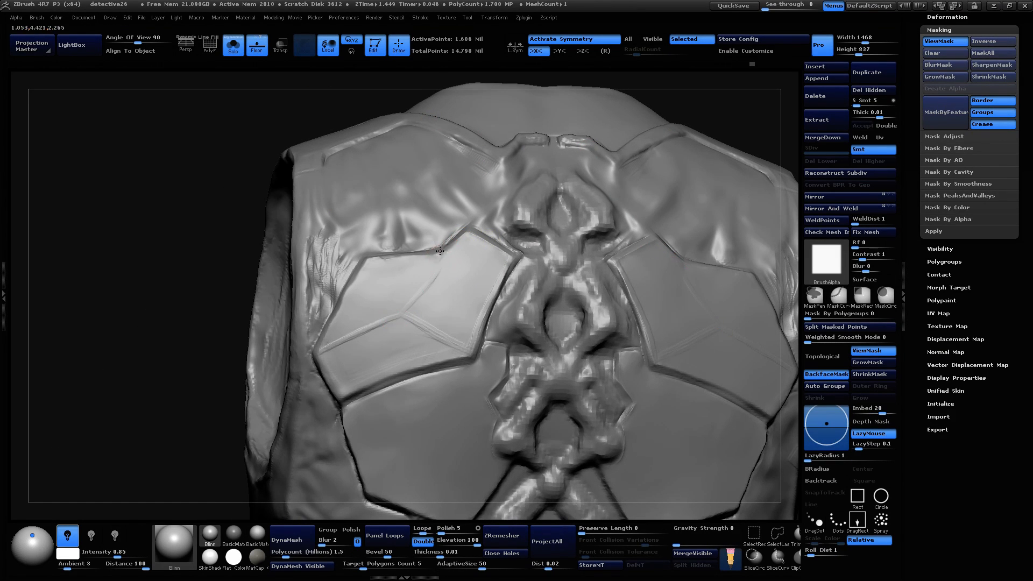
mouse_move(735, 143)
left_mouse_down()
mouse_move(724, 131)
mouse_move(720, 140)
left_mouse_up()
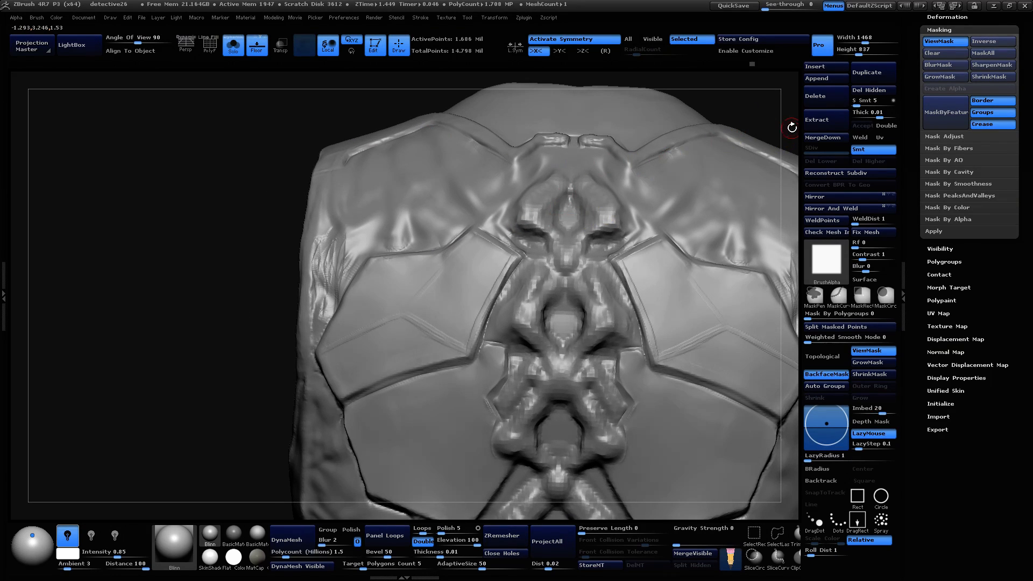
left_click_drag(795, 127, 744, 150)
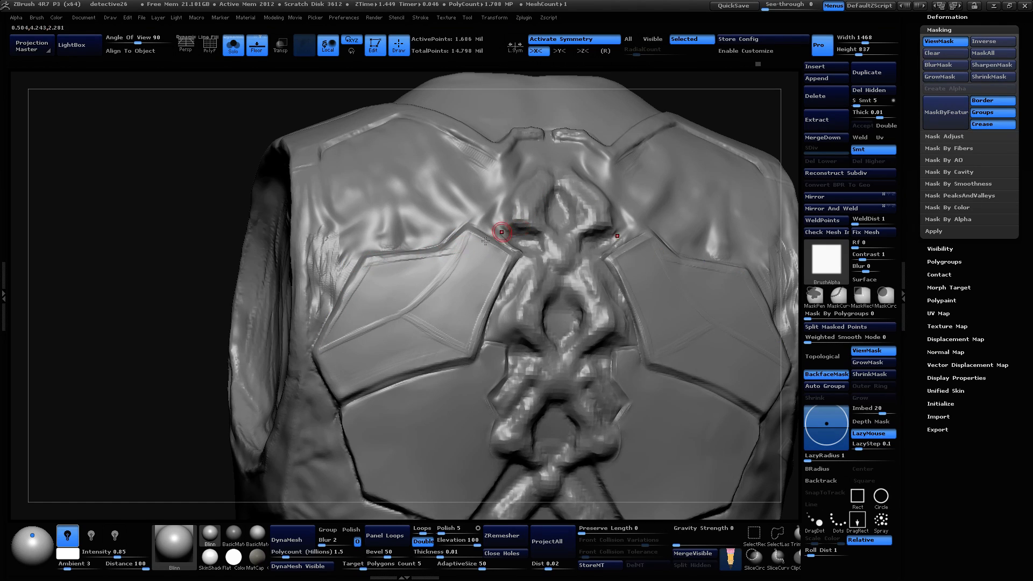
mouse_move(405, 265)
left_mouse_down()
mouse_move(424, 253)
mouse_move(406, 254)
mouse_move(436, 281)
mouse_move(382, 287)
mouse_move(364, 246)
mouse_move(355, 286)
left_mouse_up()
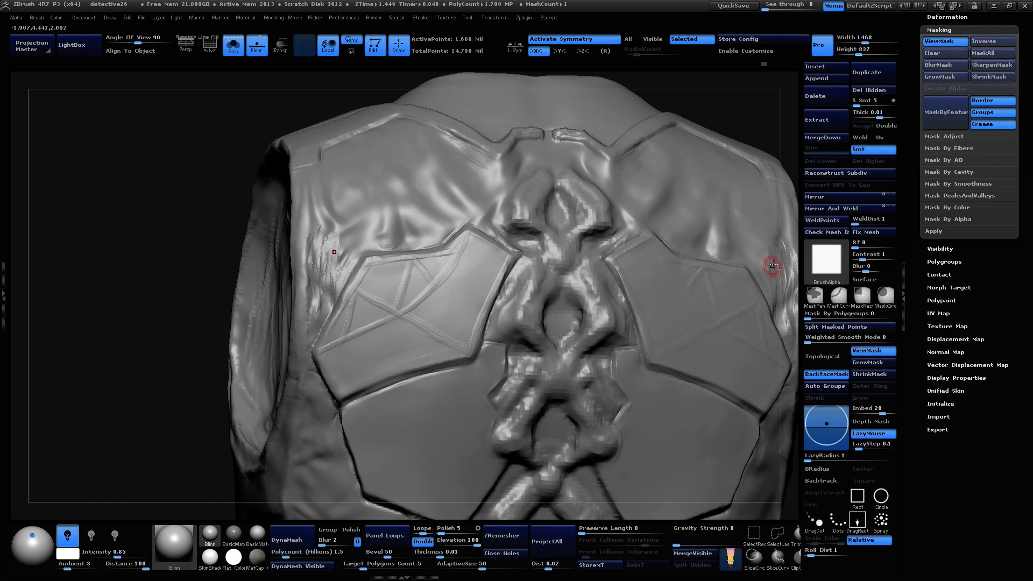
Step: Show all subtools again and sculpt diagonal ridges on the large middle back panels
left_click(234, 46)
mouse_move(756, 127)
left_mouse_down("alt")
mouse_move(745, 120)
mouse_move(751, 129)
mouse_move(770, 99)
mouse_move(715, 143)
mouse_move(722, 172)
mouse_move(762, 110)
left_mouse_up("alt")
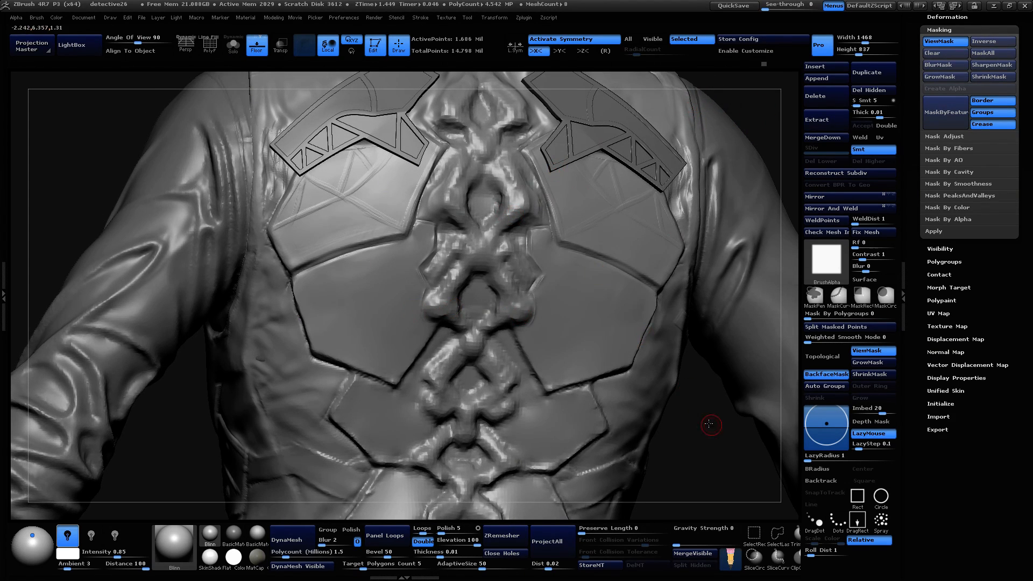
left_click_drag(709, 425, 484, 234)
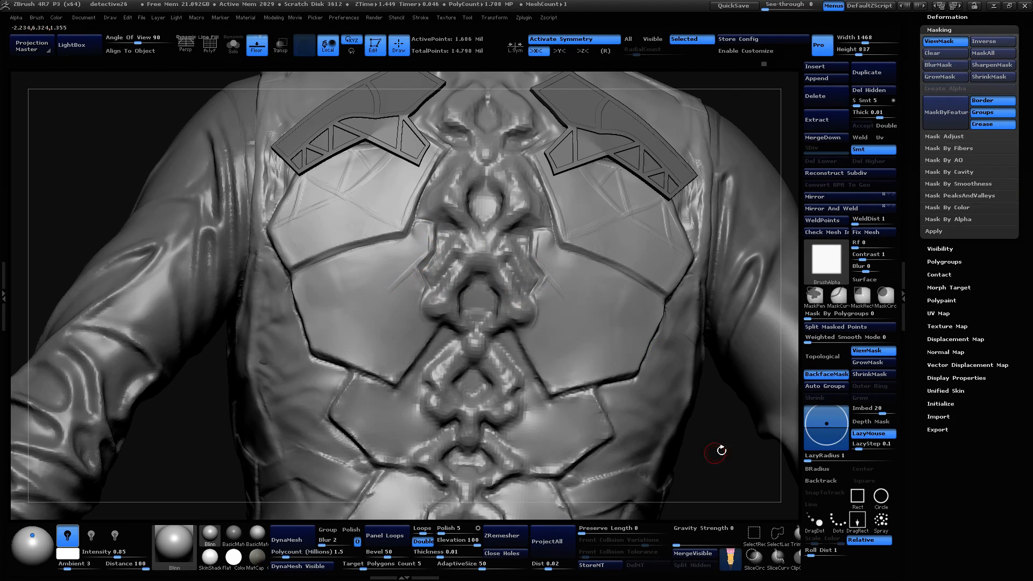
left_click_drag(722, 443, 733, 350)
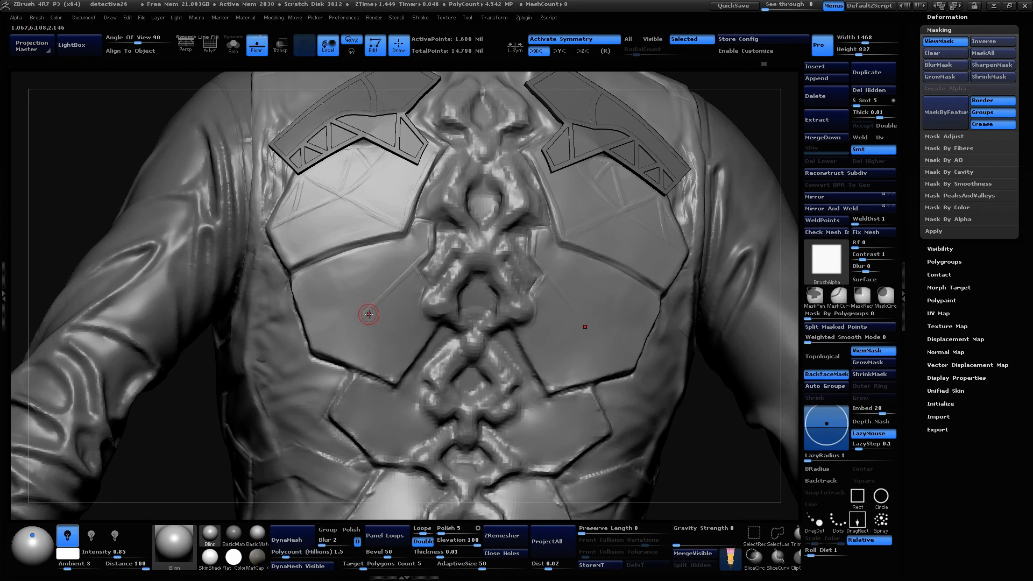
left_click_drag(305, 348, 363, 317)
left_click_drag(687, 458, 640, 358)
Step: Isolate the coat and add ridges across the inner upper corners of the upper back panels
left_click_drag(794, 149, 764, 301, "alt")
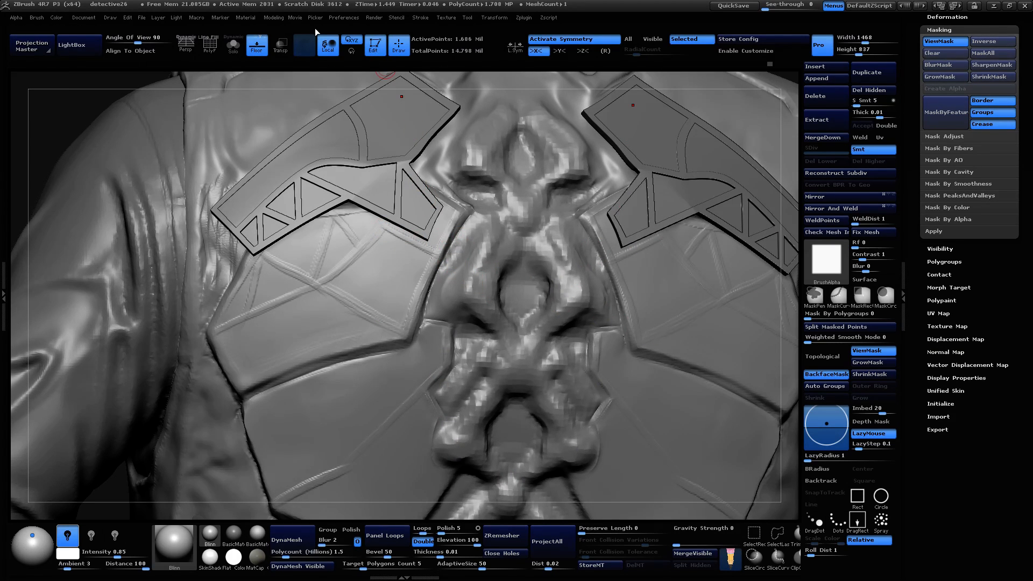
left_click(242, 48)
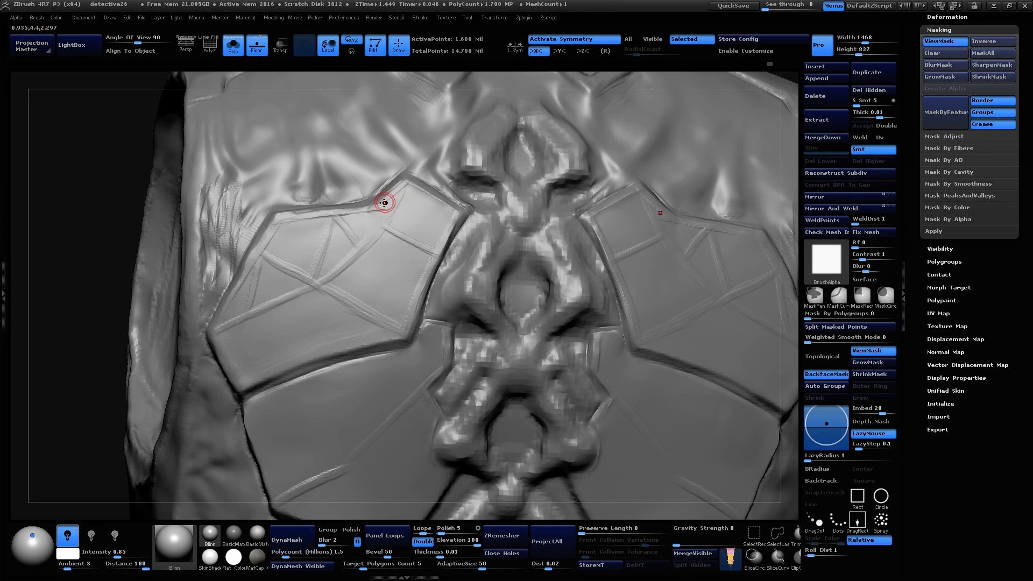
left_click_drag(385, 202, 446, 203)
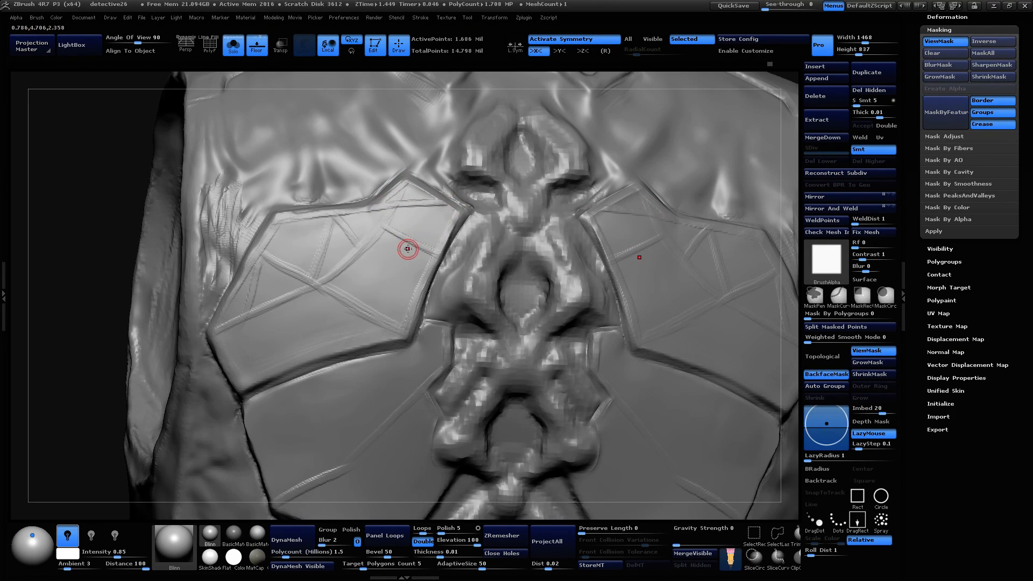
left_click_drag(394, 215, 430, 205)
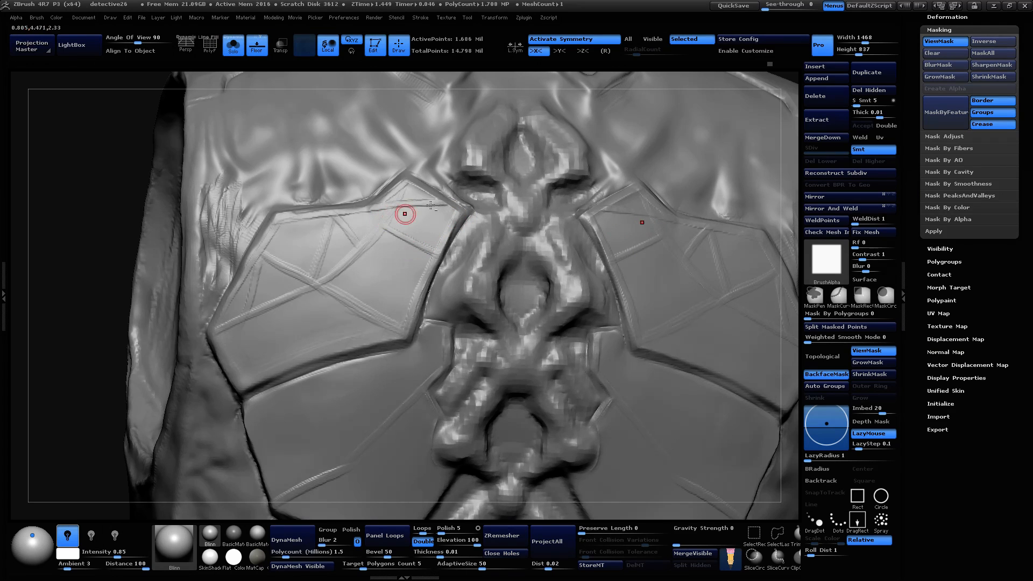
Step: Refine the inner corners of the upper back panels with short triangular bracing ridges and light smoothing
mouse_move(787, 195)
left_mouse_down()
mouse_move(793, 226)
mouse_move(779, 204)
left_mouse_up()
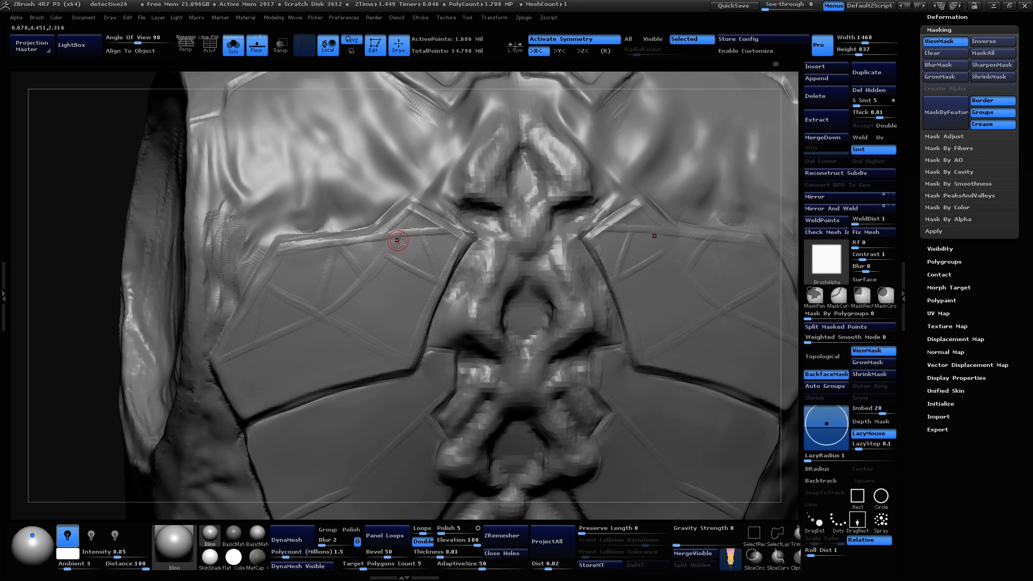
key("shift")
left_click_drag(786, 315, 763, 265)
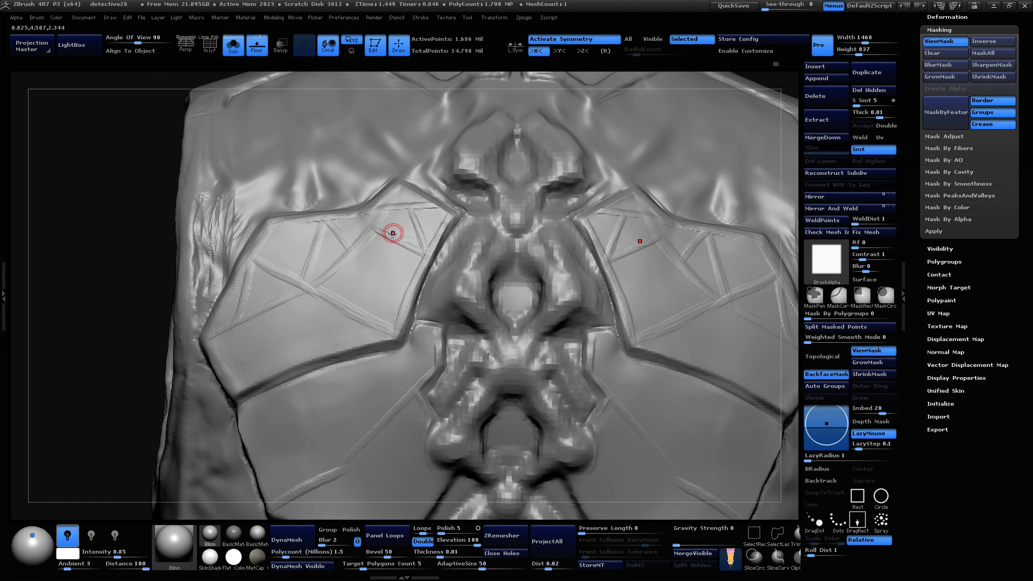
left_click_drag(355, 81, 386, 94)
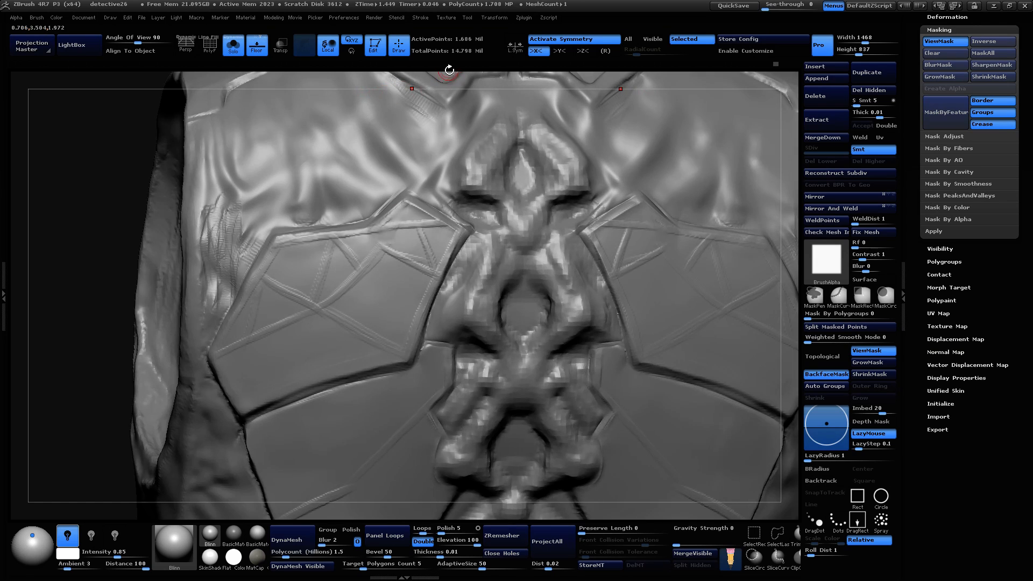
left_click_drag(451, 70, 393, 263, "alt")
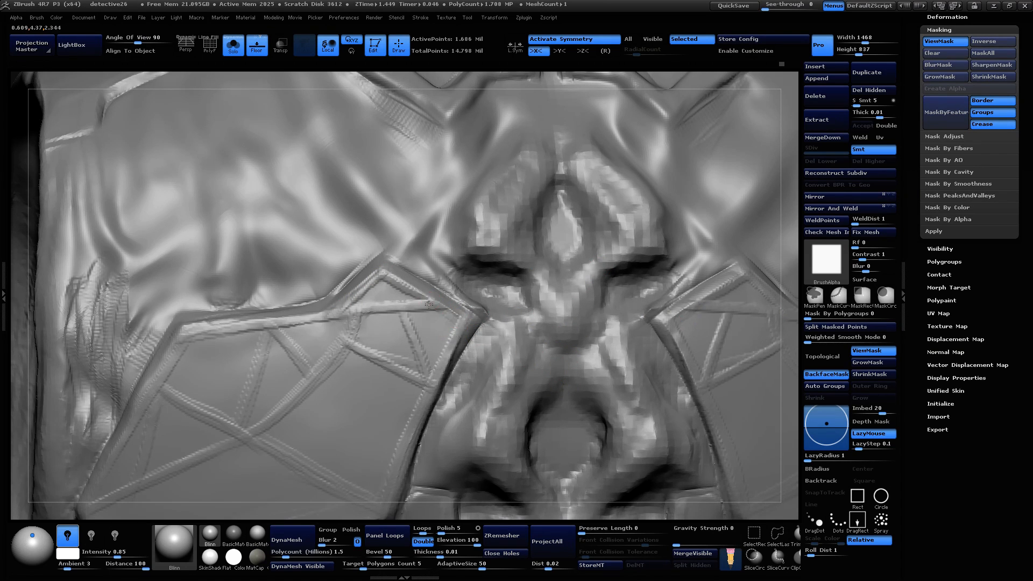
Step: Show all subtools again and sculpt curved ridges beside the spine and short diagonal ridges on the middle back panels
left_click_drag(795, 333, 770, 283, "alt")
left_click_drag(752, 228, 553, 65)
mouse_move(746, 133)
left_mouse_down()
mouse_move(733, 103)
mouse_move(727, 134)
left_mouse_up()
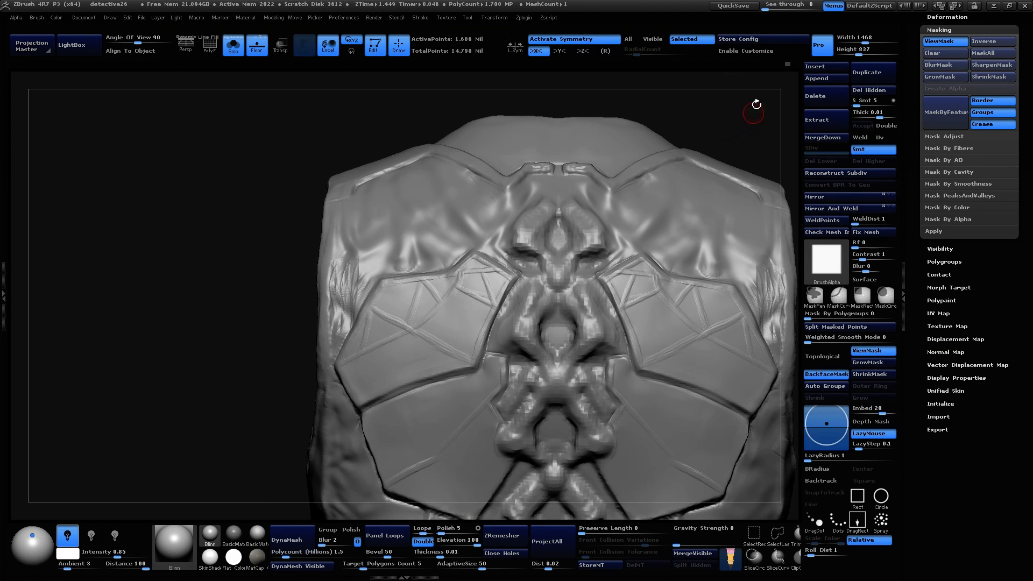
left_click(235, 46)
left_click_drag(726, 141, 595, 201, "alt")
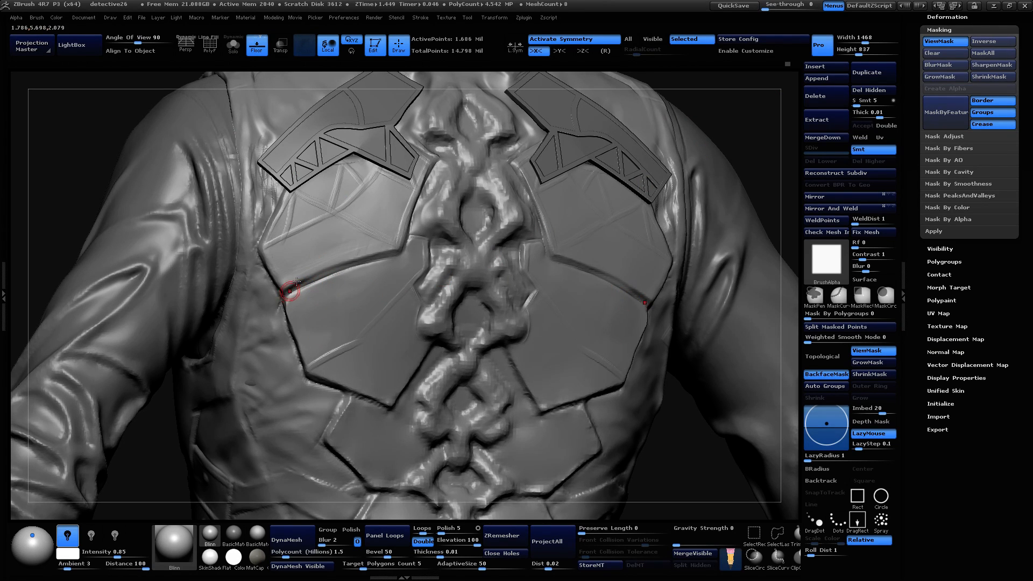
mouse_move(731, 112)
left_mouse_down()
mouse_move(695, 94)
mouse_move(754, 90)
left_mouse_up()
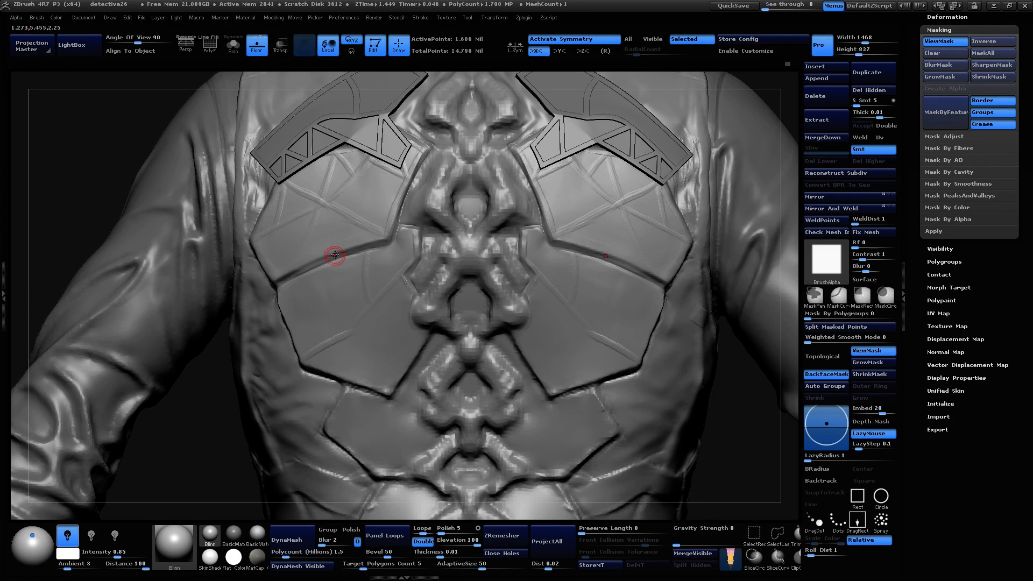
left_click_drag(750, 159, 688, 114)
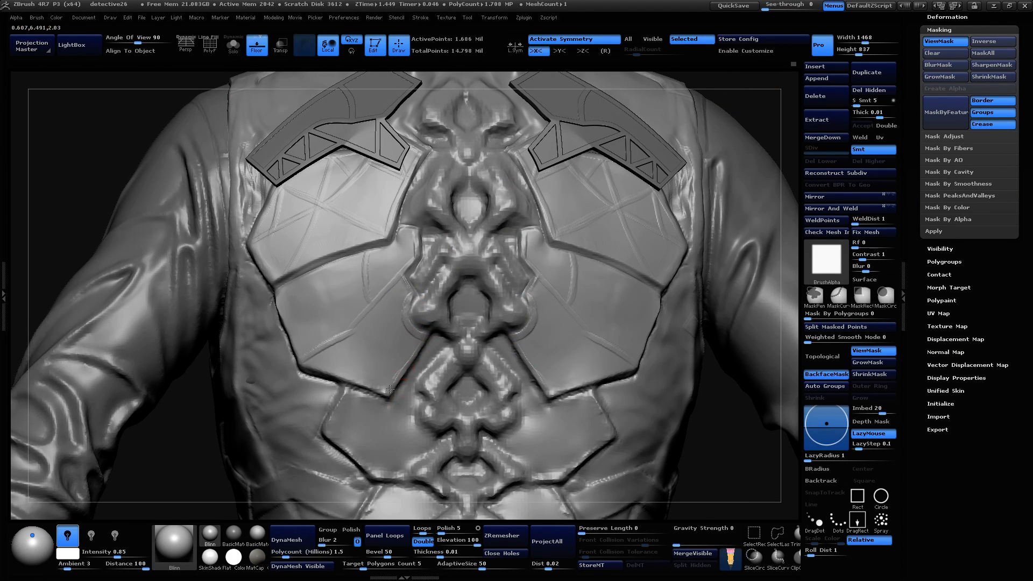
mouse_move(300, 367)
left_mouse_down()
mouse_move(355, 379)
mouse_move(420, 352)
left_mouse_up()
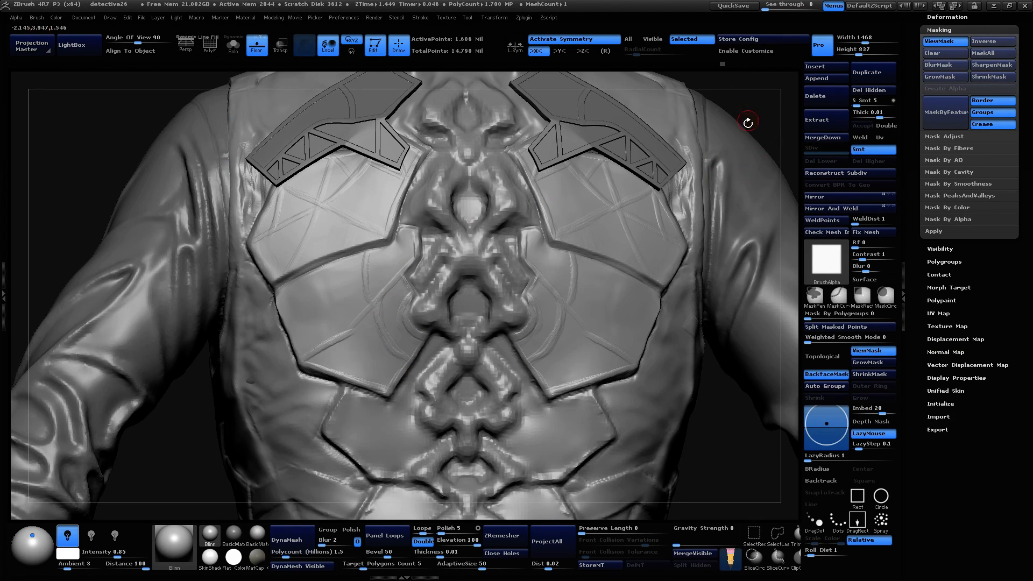
Step: Sculpt long diagonal ridges that cross over the outer half of the middle back panels
mouse_move(743, 128)
left_mouse_down()
mouse_move(760, 102)
mouse_move(759, 122)
left_mouse_up()
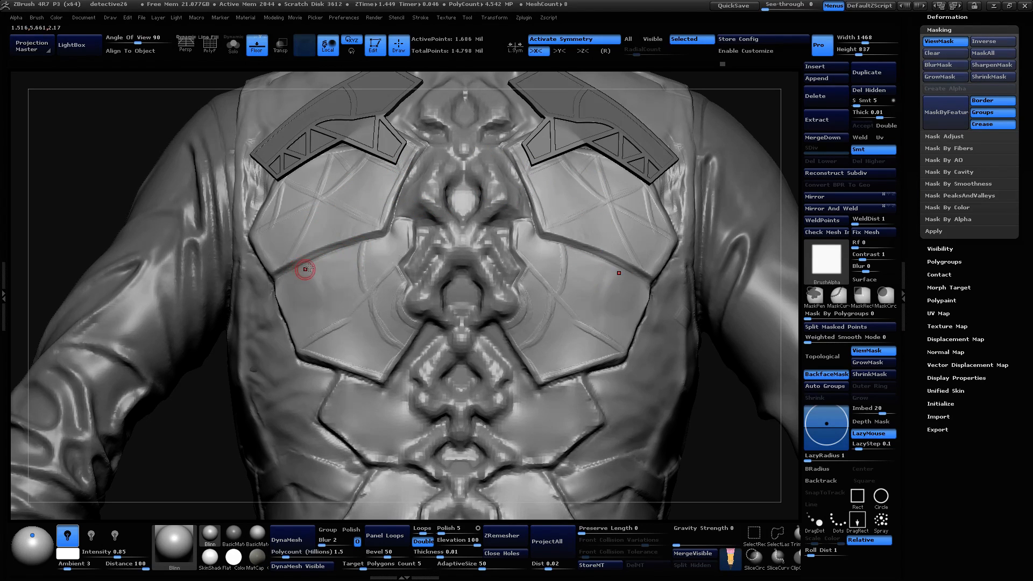
mouse_move(743, 84)
left_mouse_down()
mouse_move(759, 91)
mouse_move(723, 180)
left_mouse_up()
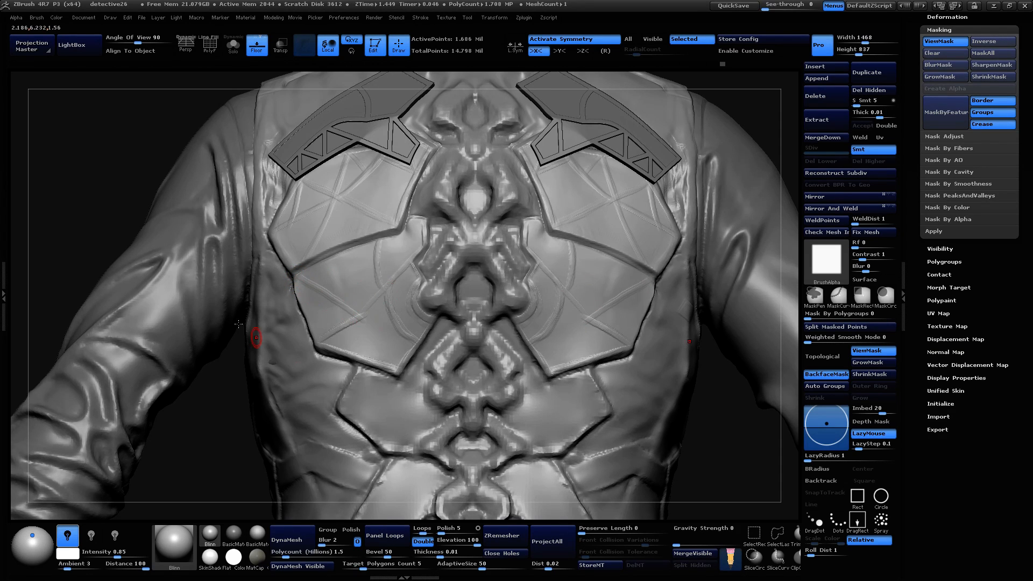
left_click_drag(259, 323, 128, 190)
mouse_move(609, 181)
left_mouse_down()
mouse_move(697, 90)
mouse_move(711, 97)
left_mouse_up()
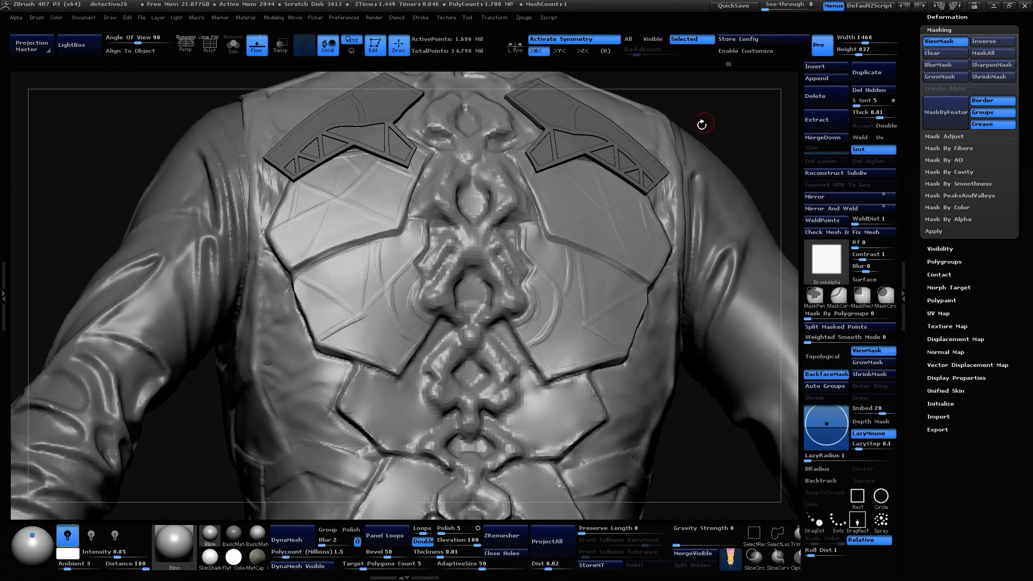
mouse_move(702, 125)
left_mouse_down()
mouse_move(732, 114)
mouse_move(733, 98)
mouse_move(718, 183)
left_mouse_up()
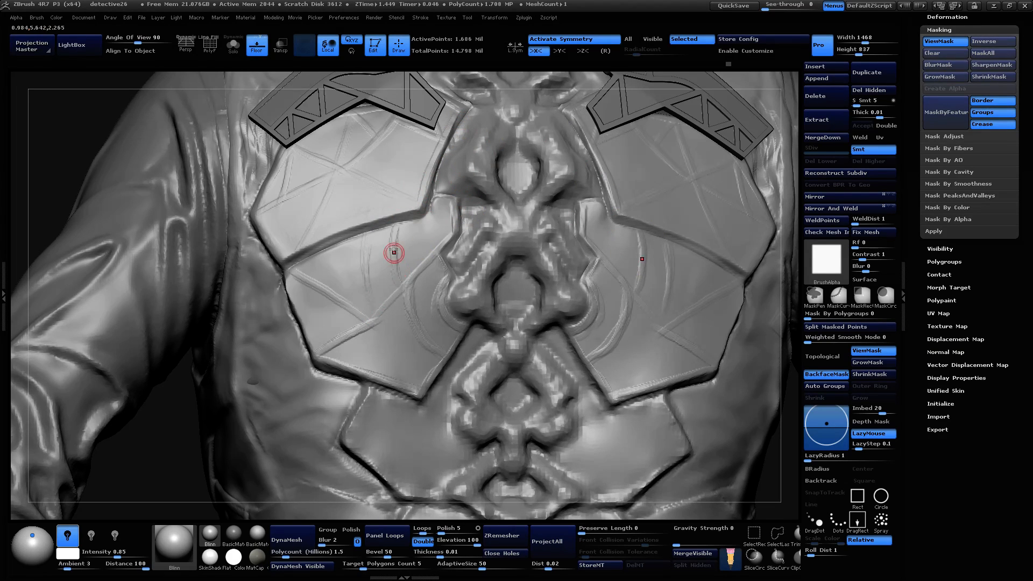
Step: Build up the concentric curved ridges around the spine on the inner side of the middle back panels
left_click_drag(797, 197, 770, 178)
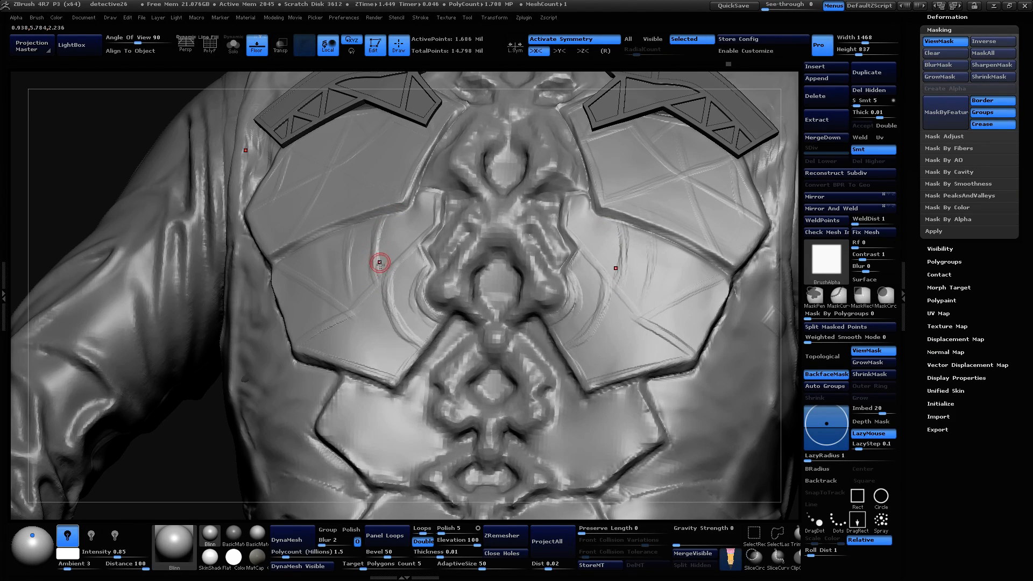
mouse_move(791, 280)
left_mouse_down()
mouse_move(805, 291)
mouse_move(792, 275)
left_mouse_up()
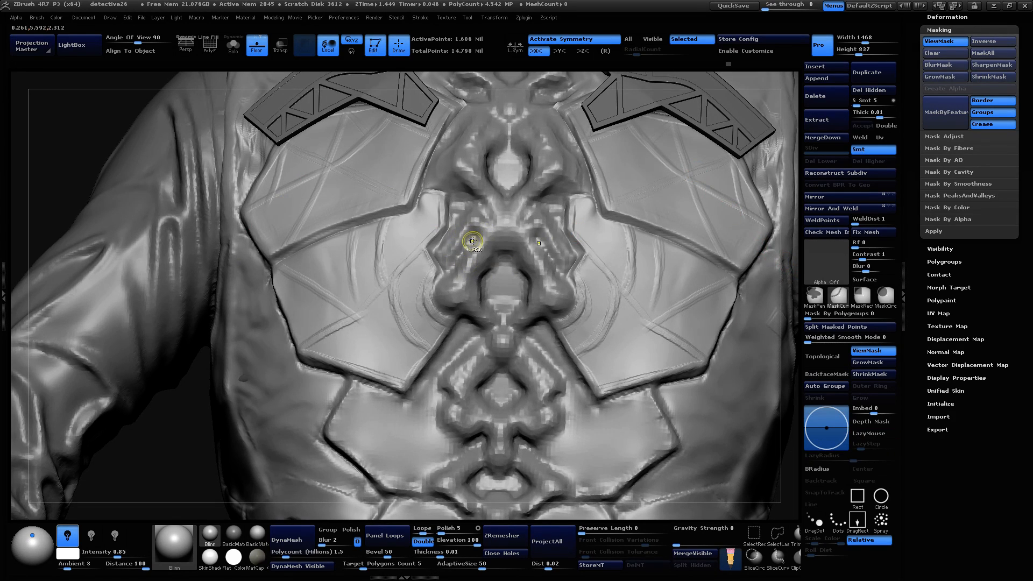
key("ctrl")
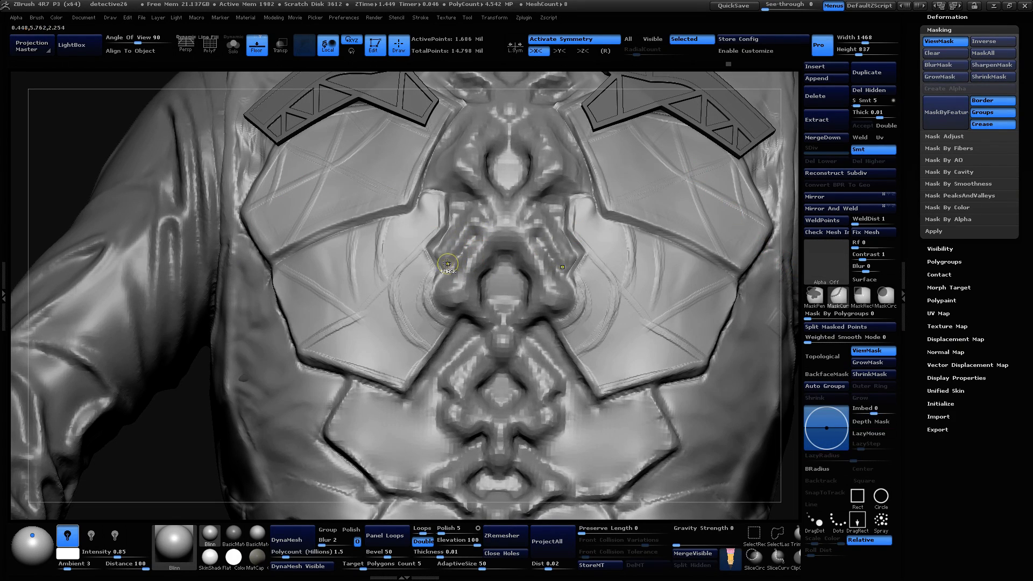
key("ctrl")
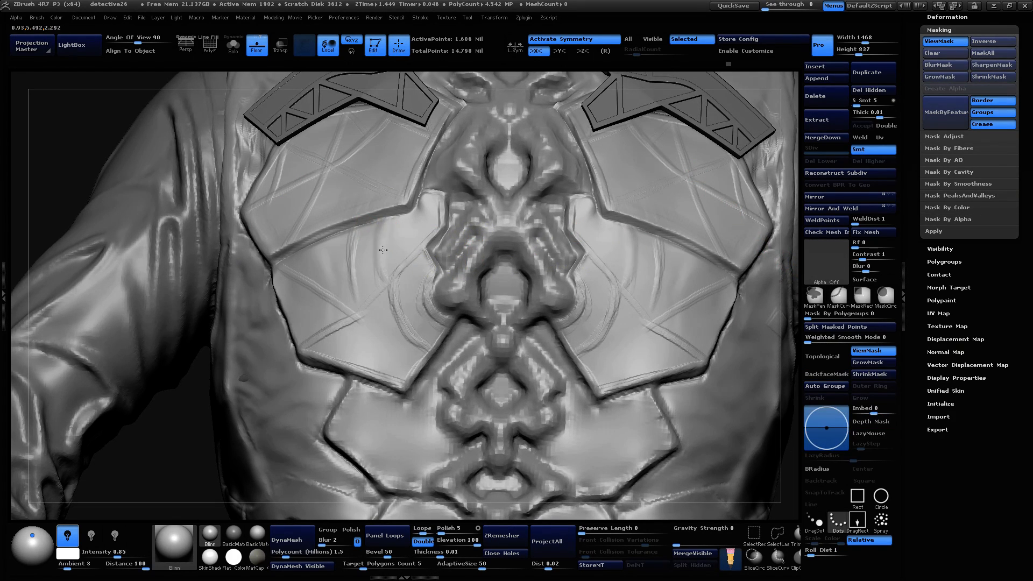
mouse_move(398, 262)
left_mouse_down()
mouse_move(437, 223)
mouse_move(440, 199)
left_mouse_up()
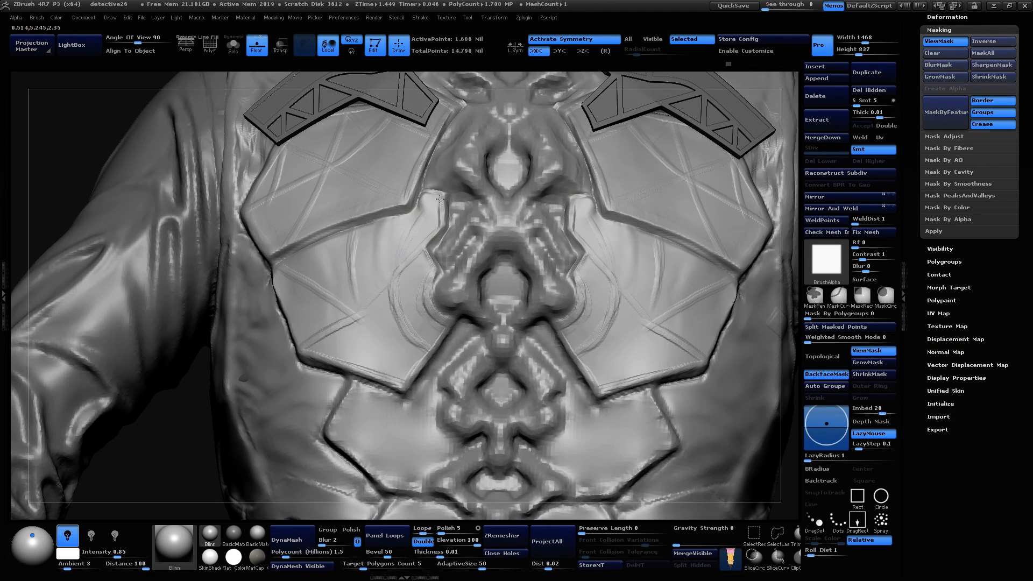
mouse_move(397, 264)
left_mouse_down()
mouse_move(429, 216)
mouse_move(391, 285)
mouse_move(412, 332)
left_mouse_up()
left_click_drag(784, 296, 792, 297)
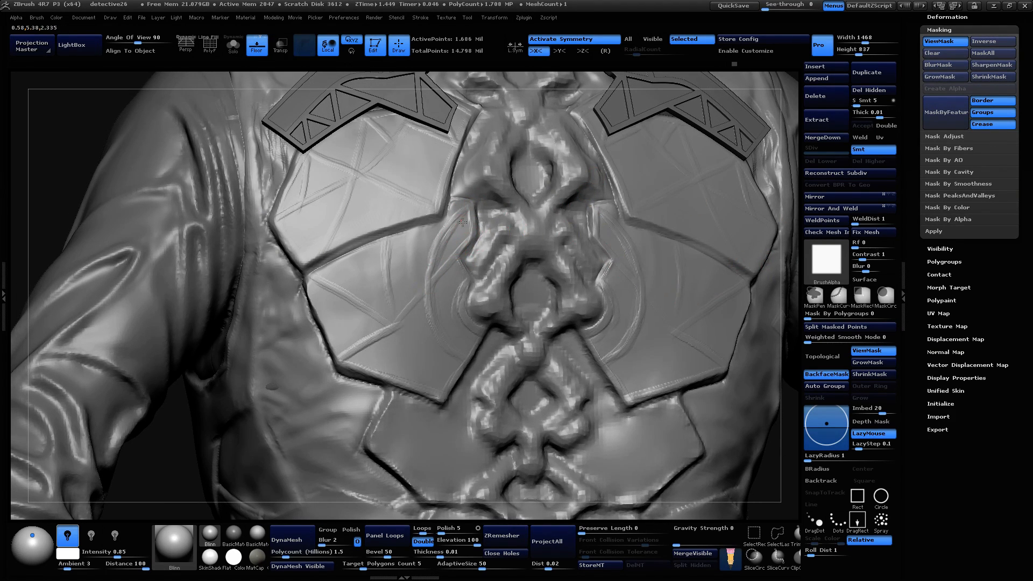
Step: Smooth the upright ridge on the middle back panels and add crossing bracing ridges beneath their upper edge
key("shift")
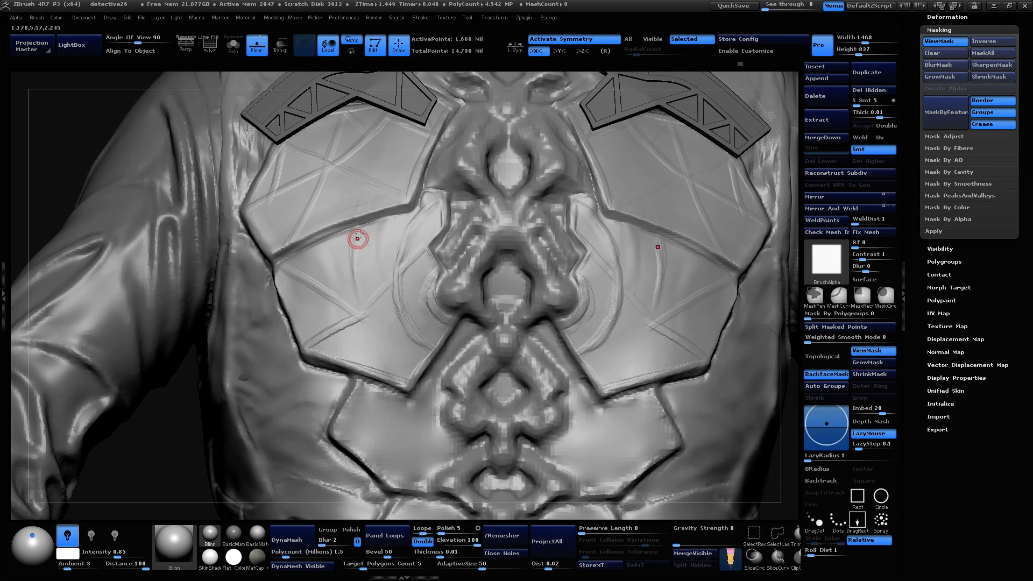
mouse_move(357, 237)
left_mouse_down()
mouse_move(360, 286)
mouse_move(351, 262)
left_mouse_up()
left_click_drag(364, 221, 366, 243, "shift")
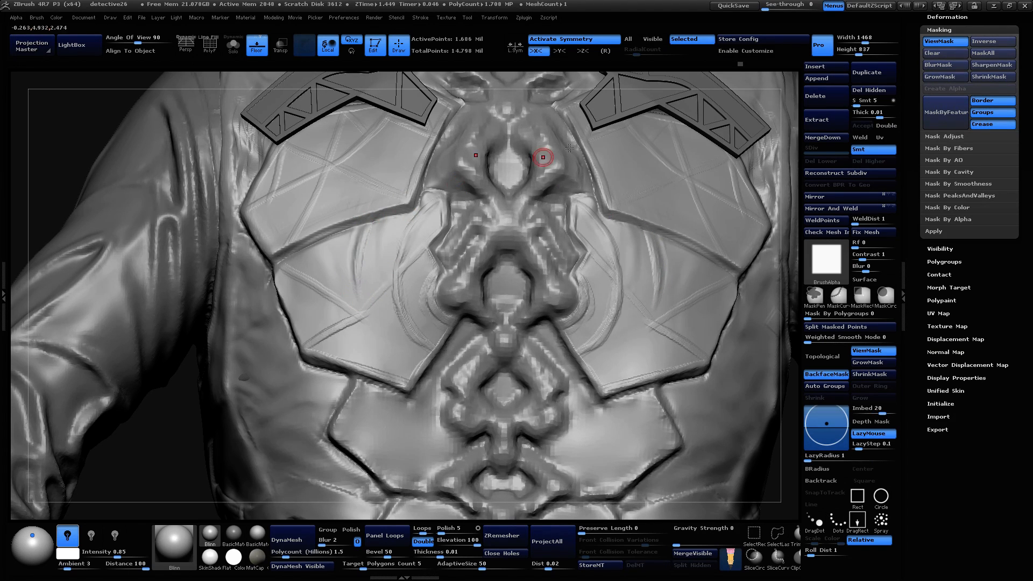
left_click_drag(795, 170, 718, 185)
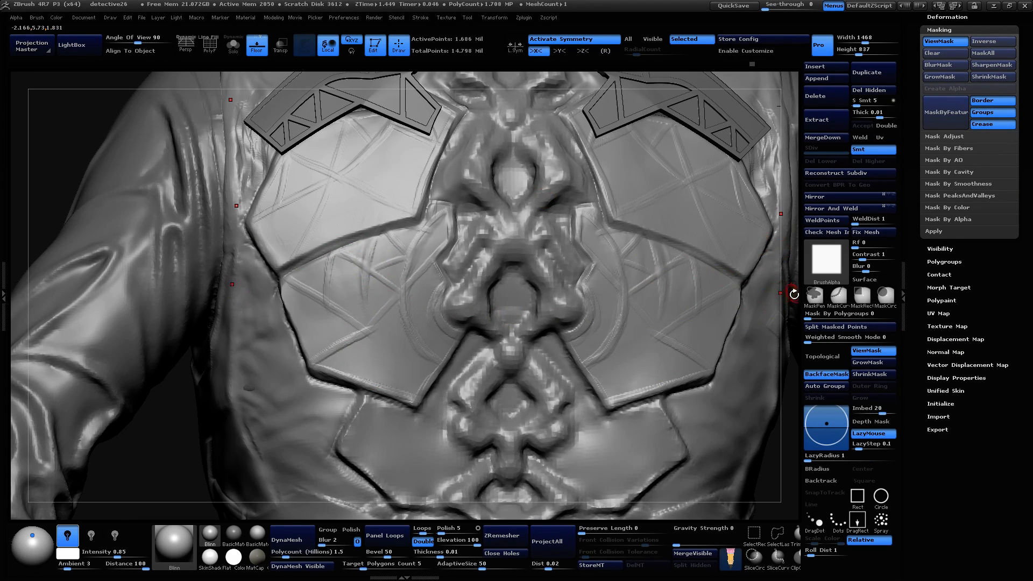
Step: Strengthen the large arc ridge and extend it down to the inner lower edge of the middle back panels
left_click_drag(794, 294, 782, 288, "alt")
left_click_drag(59, 274, 81, 273)
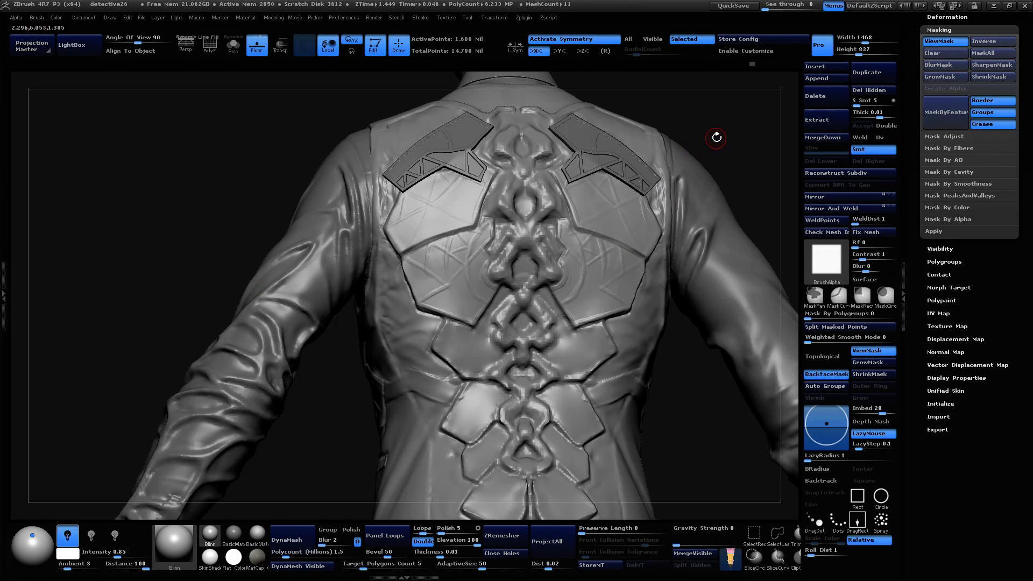
mouse_move(727, 127)
left_mouse_down()
mouse_move(731, 111)
mouse_move(759, 108)
mouse_move(731, 140)
left_mouse_up()
left_click_drag(710, 369, 630, 371, "alt")
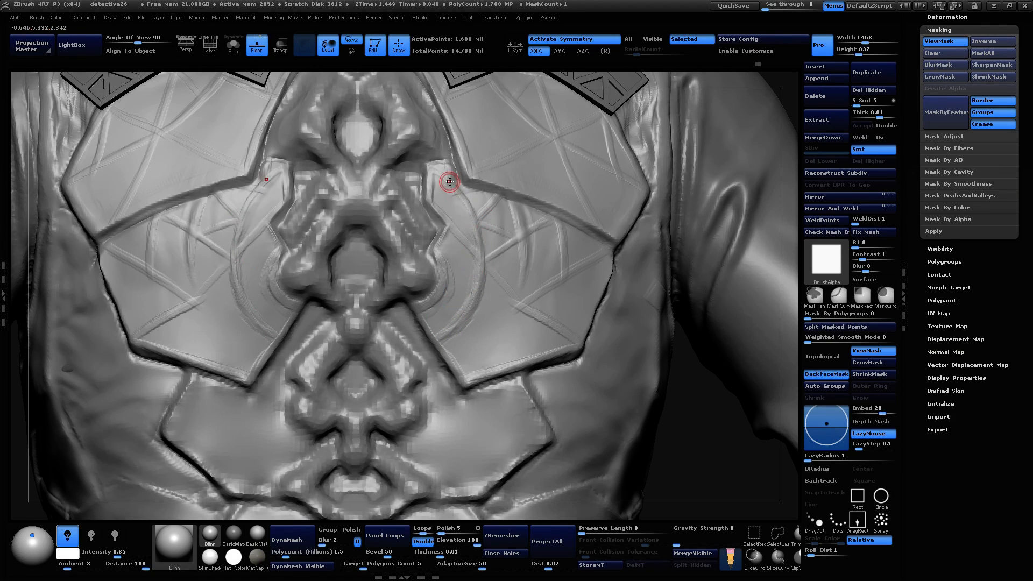
left_click_drag(670, 459, 518, 208)
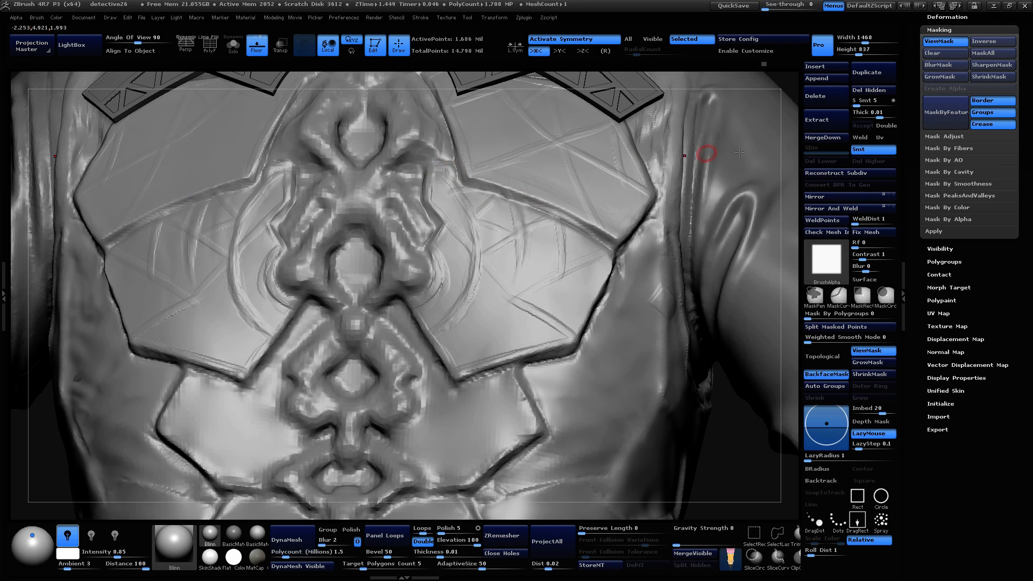
mouse_move(724, 460)
left_mouse_down()
mouse_move(721, 473)
mouse_move(725, 456)
left_mouse_up()
left_click_drag(771, 121, 787, 141)
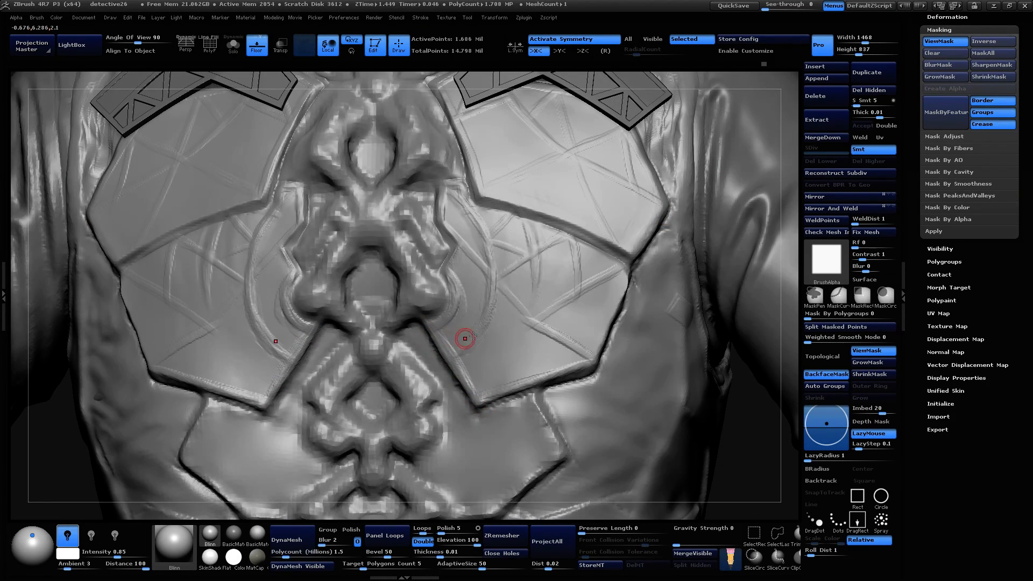
Step: Sculpt curved contour ridges around the spine knobs on the panels directly below the middle back panels
right_click_drag(708, 426, 617, 396, "ctrl")
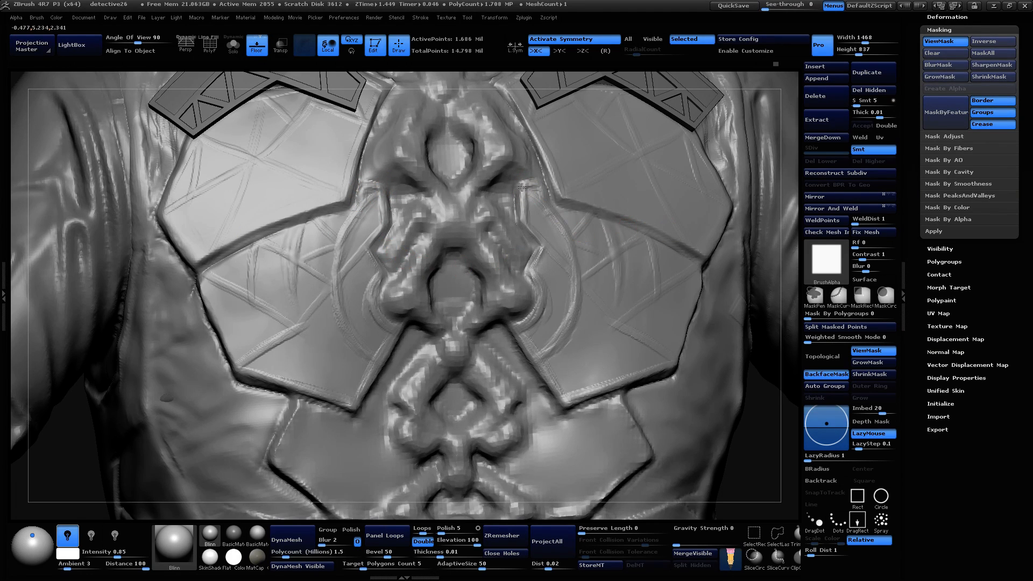
left_click_drag(761, 437, 659, 258)
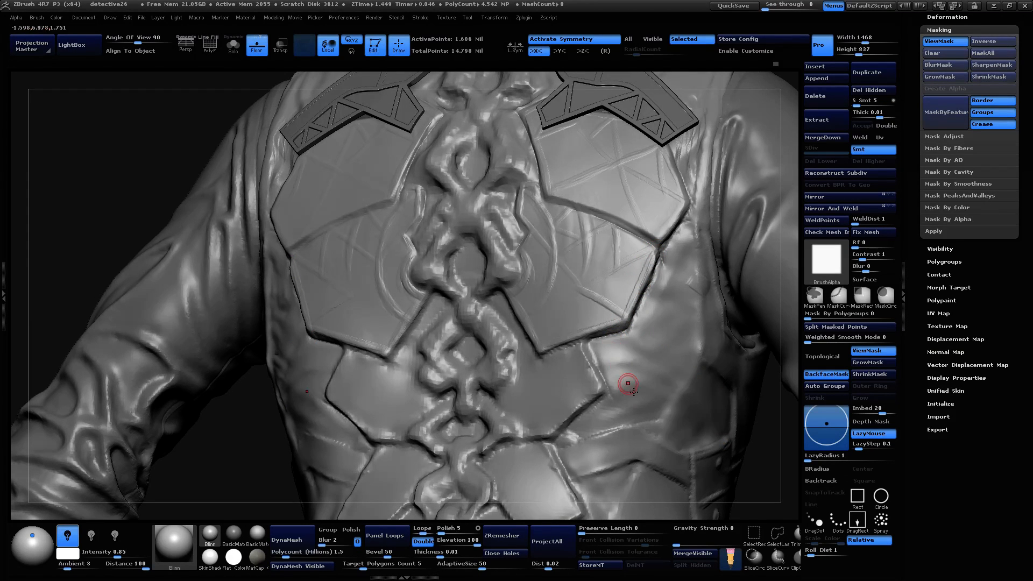
left_click_drag(634, 392, 478, 312)
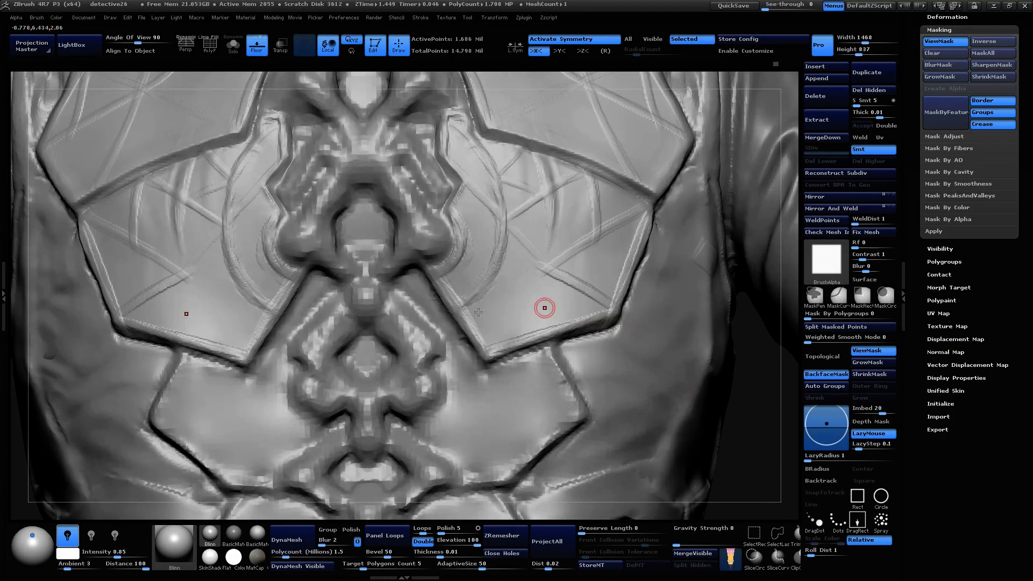
mouse_move(450, 346)
left_mouse_down()
mouse_move(452, 378)
mouse_move(423, 433)
mouse_move(462, 468)
mouse_move(449, 495)
left_mouse_up()
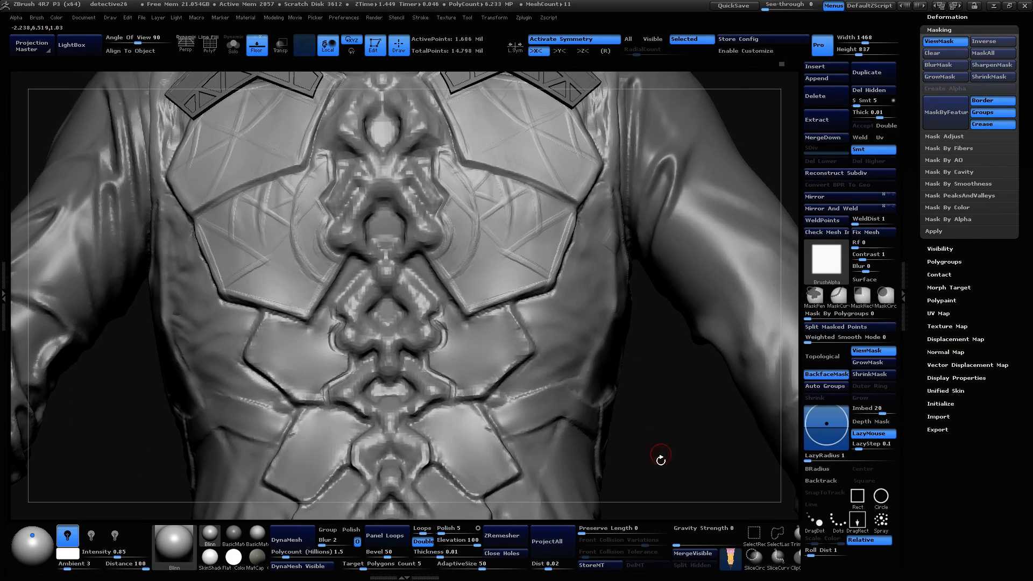
Step: Undo the last two sculpting changes on the lower back panels
mouse_move(662, 454)
left_mouse_down("alt")
mouse_move(687, 388)
mouse_move(473, 348)
left_mouse_up("alt")
key("space")
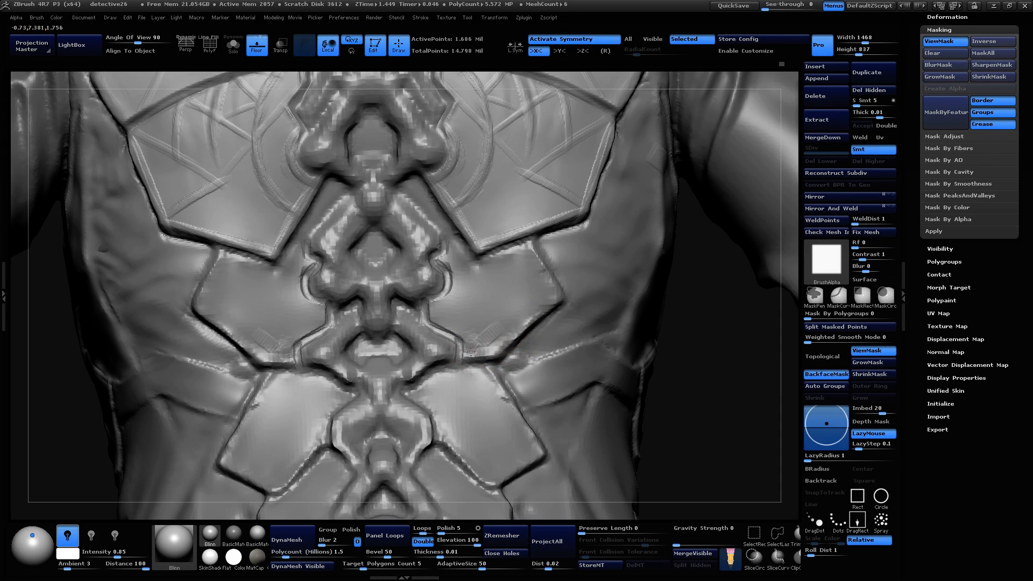
key("ctrl+z")
key("ctrl+z")
mouse_move(696, 419)
left_mouse_down("alt")
mouse_move(719, 386)
mouse_move(711, 403)
left_mouse_up("alt")
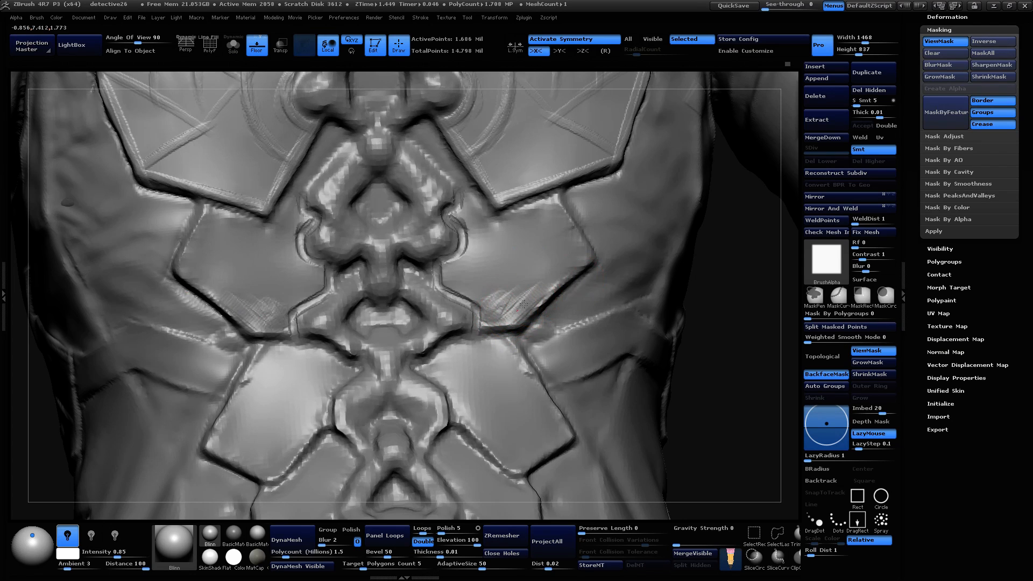
Step: Sculpt a border ridge along the outer edges of the lower back panels and smooth their lower corners
left_click_drag(524, 304, 562, 269)
left_click_drag(721, 302, 682, 233)
mouse_move(559, 228)
left_mouse_down()
mouse_move(581, 263)
mouse_move(554, 217)
mouse_move(564, 280)
mouse_move(560, 248)
left_mouse_up()
left_click_drag(765, 405, 718, 366)
left_click_drag(571, 265, 516, 306, "shift")
mouse_move(589, 253)
left_mouse_down()
mouse_move(550, 291)
mouse_move(521, 295)
left_mouse_up()
mouse_move(764, 344)
left_mouse_down()
mouse_move(717, 347)
mouse_move(696, 365)
mouse_move(702, 409)
left_mouse_up()
Step: Adjust the brush's draw size and sculpt fine ridges along the outer edges and near the spine on the lower back panels
key("space")
left_click_drag(605, 294, 600, 294)
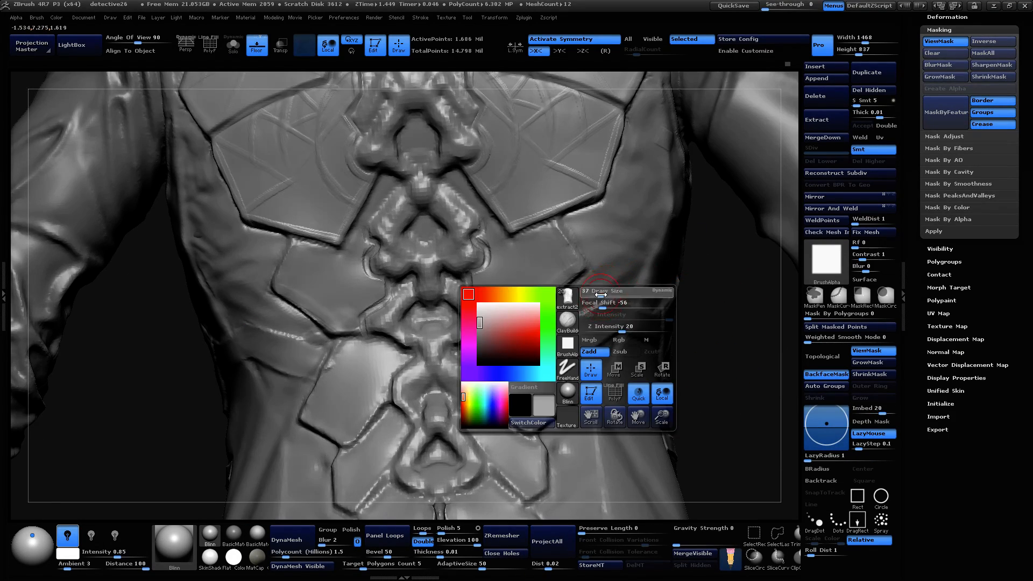
key("space")
left_click_drag(737, 319, 728, 320)
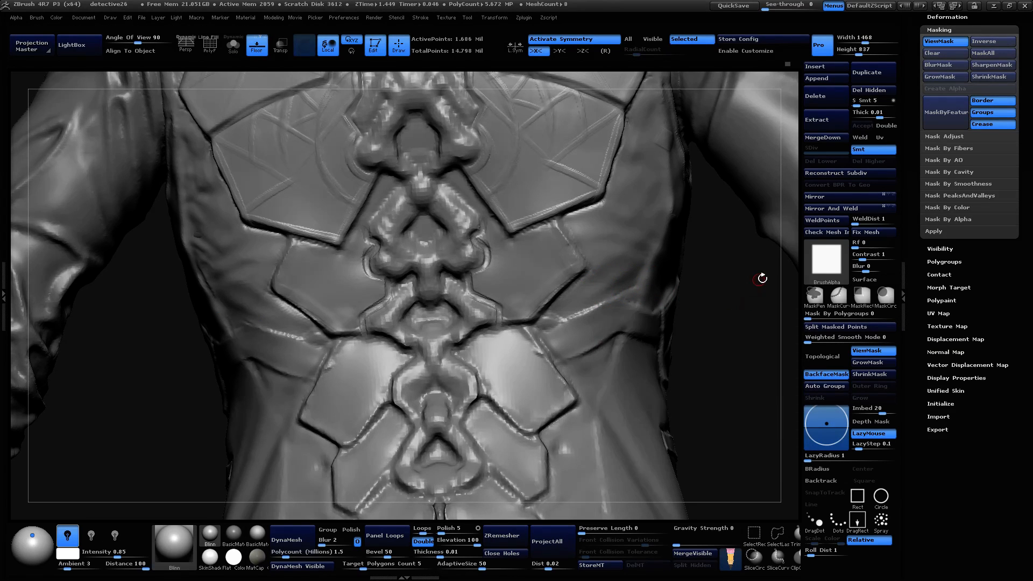
left_click_drag(762, 279, 733, 350, "alt")
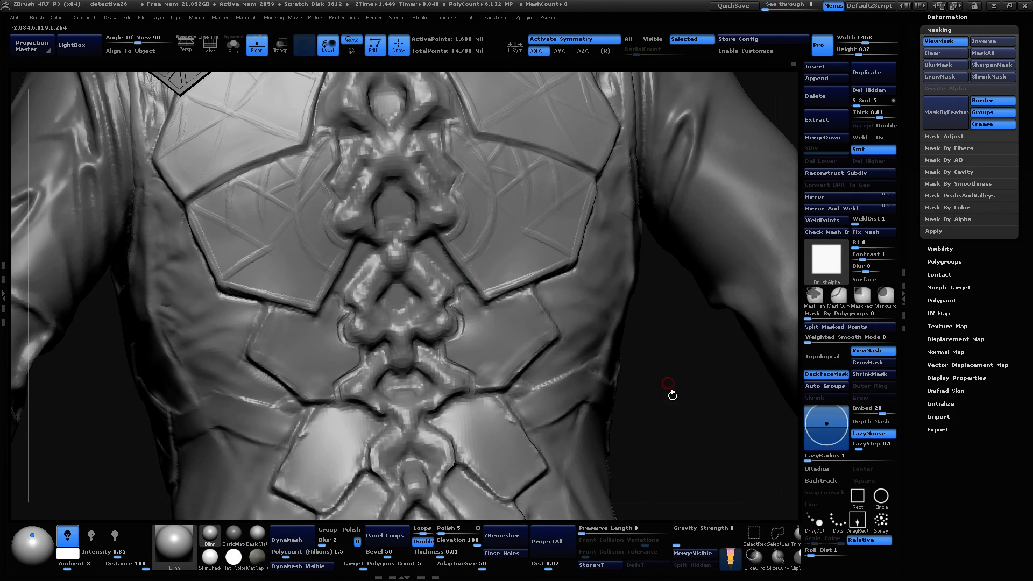
left_click_drag(672, 395, 474, 279)
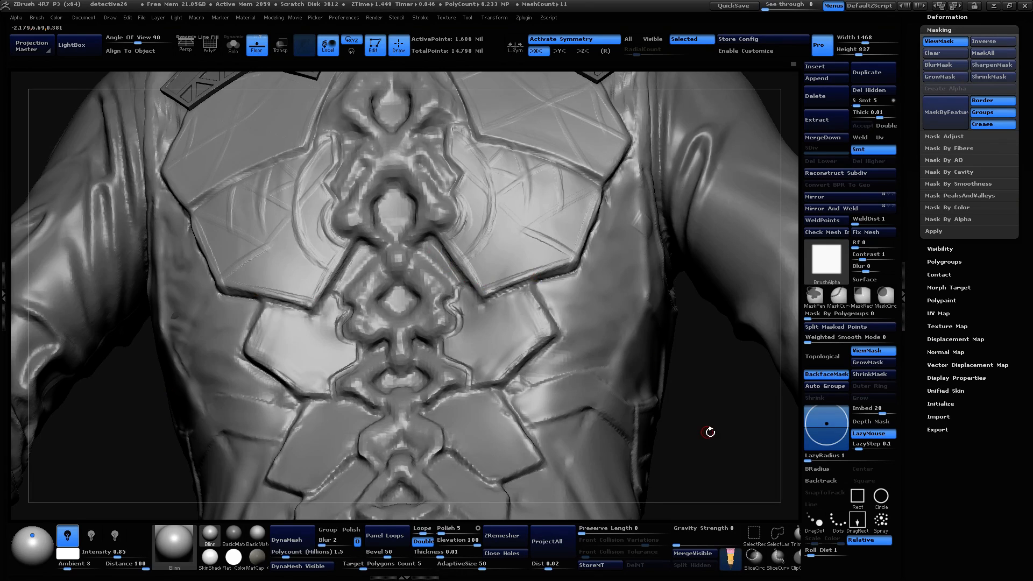
left_click_drag(710, 432, 713, 389)
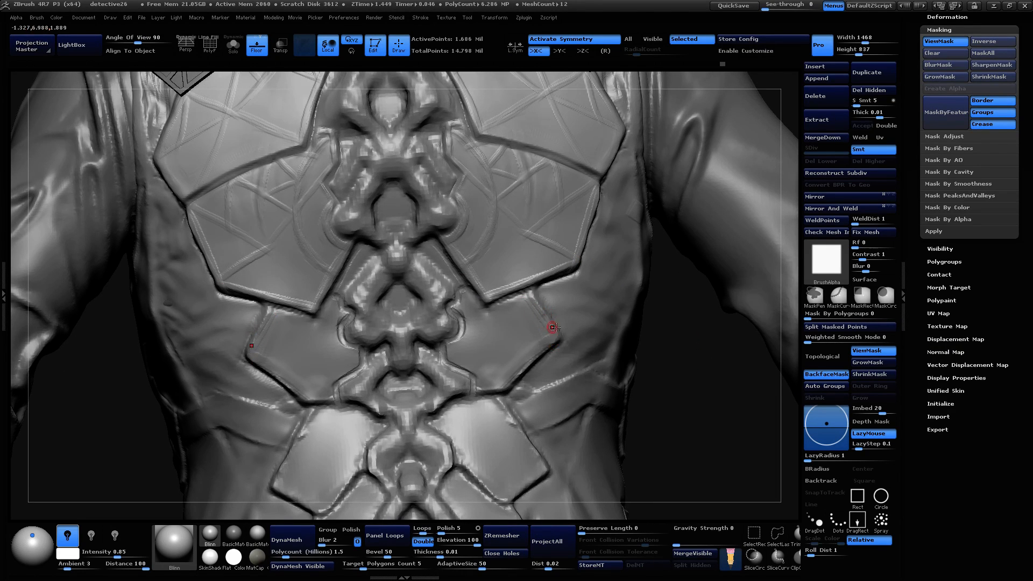
key("space")
left_click_drag(553, 329, 562, 329)
key("space")
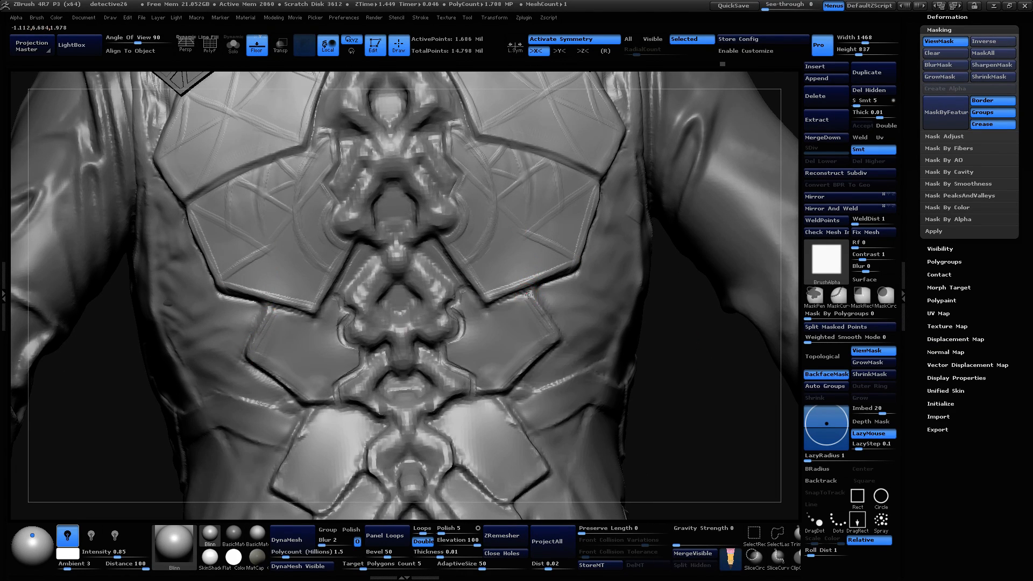
mouse_move(548, 341)
left_mouse_down()
mouse_move(506, 382)
mouse_move(485, 386)
left_mouse_up()
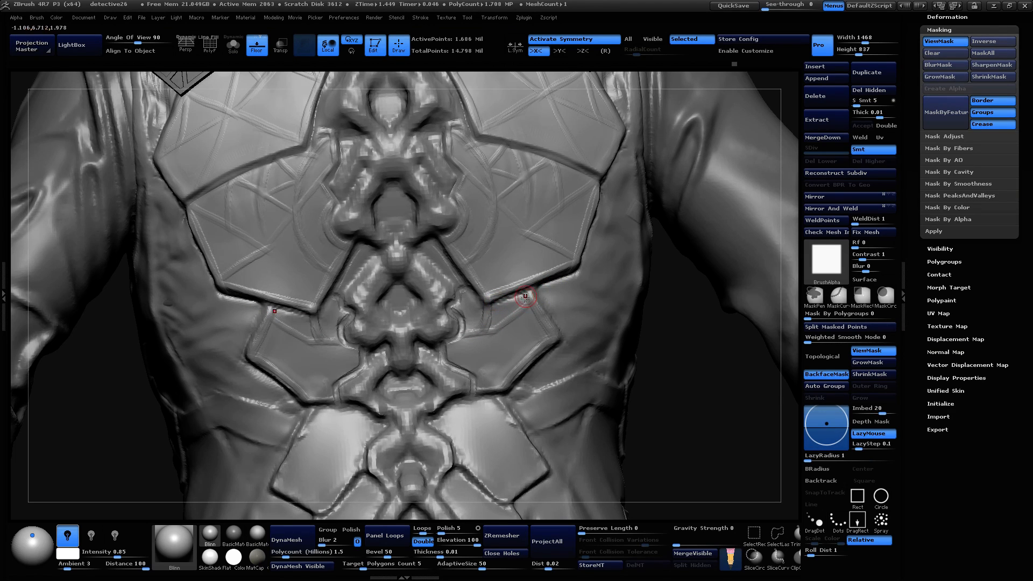
Step: Sculpt long vertical ridges with angled branches beside the spine on the pair of panels below the lower back panels
left_click_drag(696, 401, 731, 216, "alt")
mouse_move(653, 435)
left_mouse_down()
mouse_move(643, 411)
mouse_move(658, 414)
mouse_move(657, 457)
mouse_move(676, 371)
mouse_move(595, 237)
left_mouse_up()
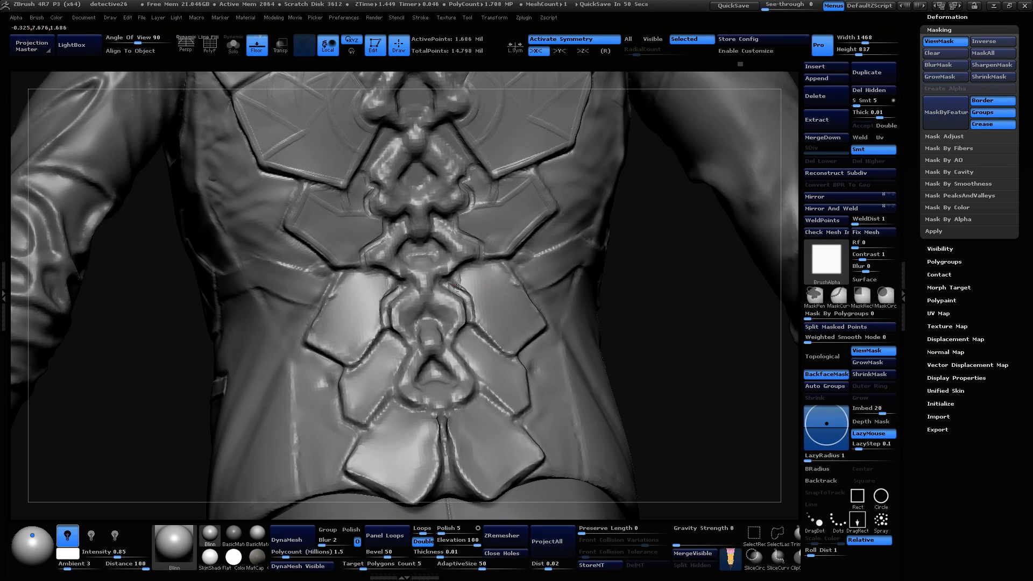
left_click_drag(596, 265, 628, 260)
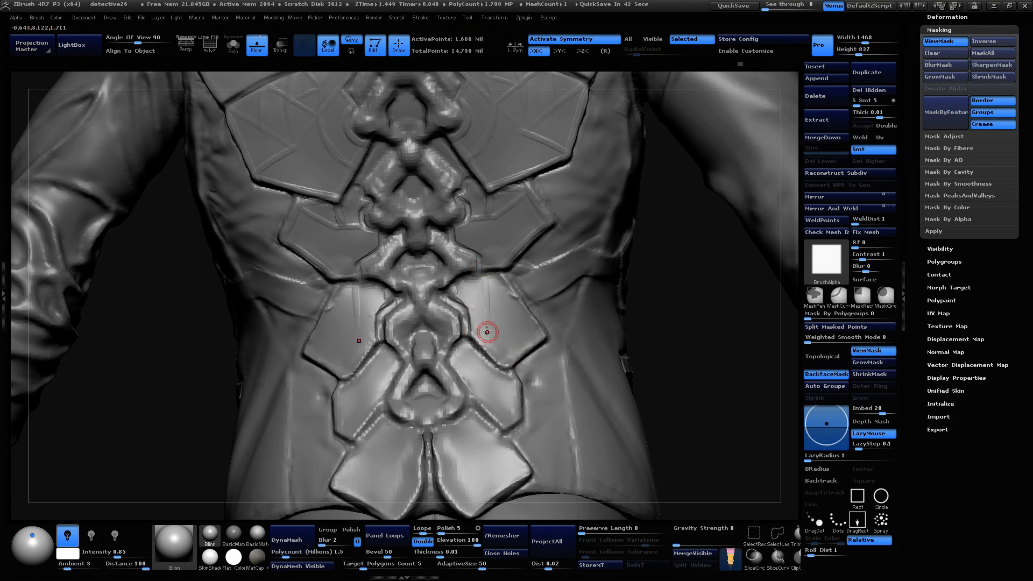
left_click_drag(486, 286, 480, 354)
mouse_move(678, 369)
left_mouse_down()
mouse_move(657, 330)
mouse_move(633, 373)
left_mouse_up()
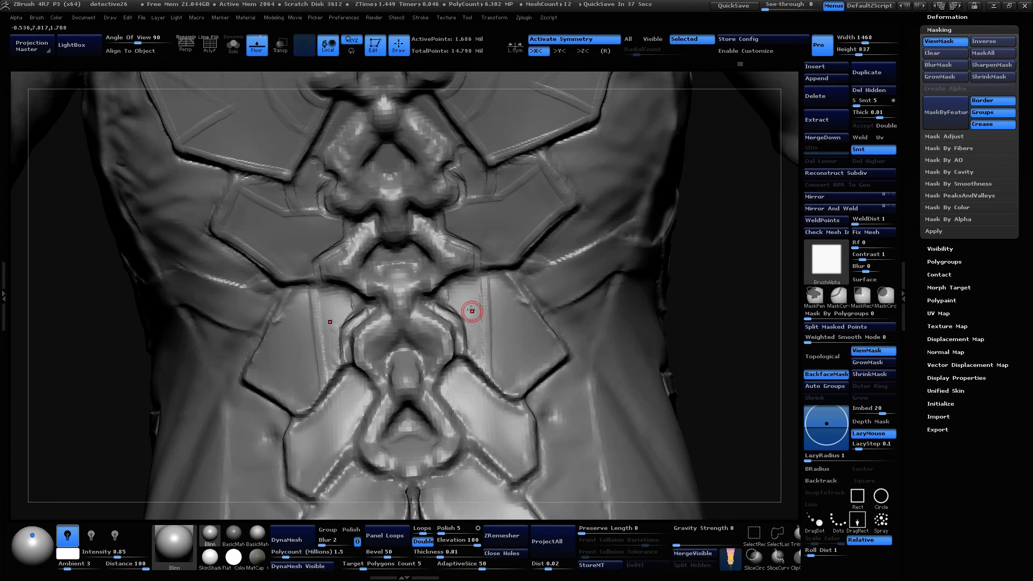
left_click_drag(465, 313, 491, 325)
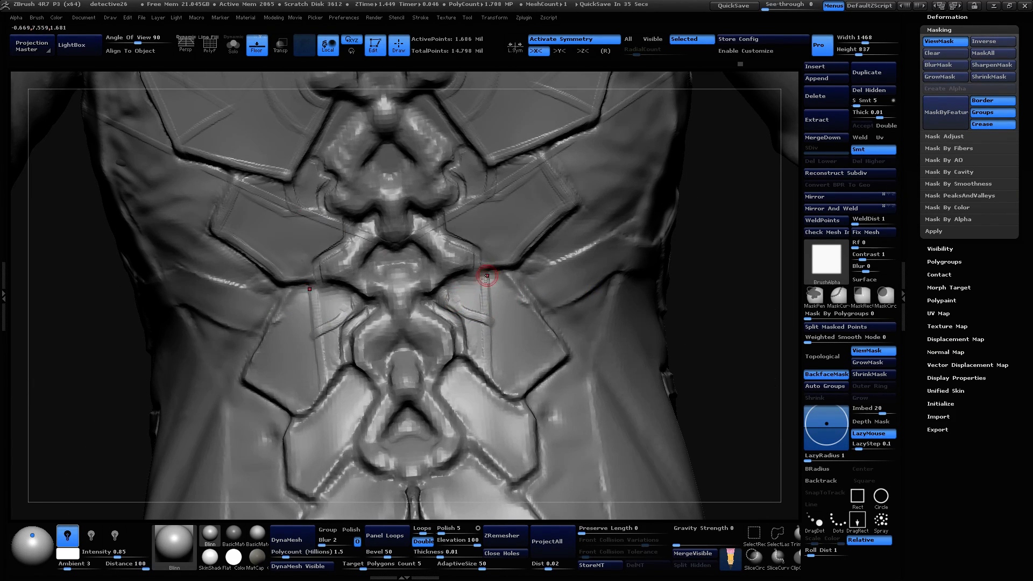
left_click_drag(443, 290, 471, 318)
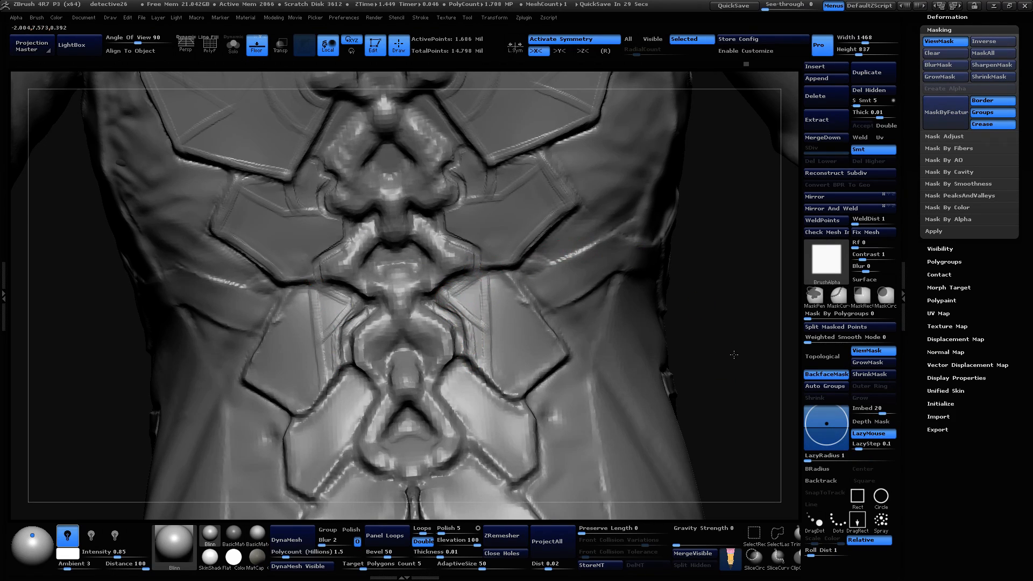
Step: Adjust the brush's draw size and sculpt crossing V-shaped ridges on the inner halves of the small panels beside the lowest spine knob
left_click_drag(734, 355, 724, 353)
left_click_drag(708, 418, 709, 339, "alt")
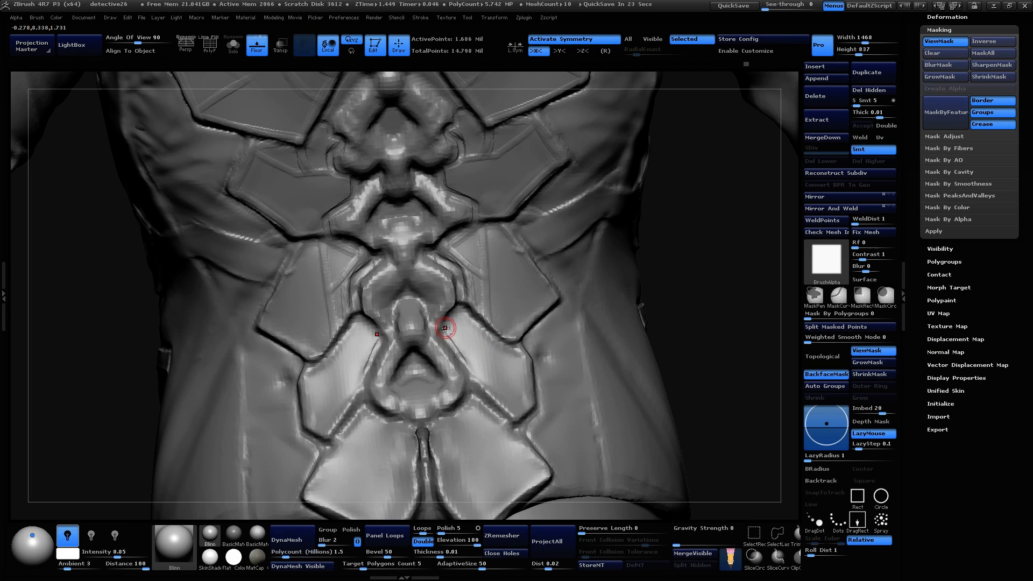
mouse_move(456, 317)
left_mouse_down("shift")
mouse_move(476, 320)
mouse_move(465, 322)
mouse_move(462, 359)
mouse_move(474, 374)
mouse_move(465, 397)
left_mouse_up("shift")
key("ctrl+z")
mouse_move(699, 405)
left_mouse_down()
mouse_move(715, 418)
mouse_move(697, 496)
mouse_move(691, 434)
left_mouse_up()
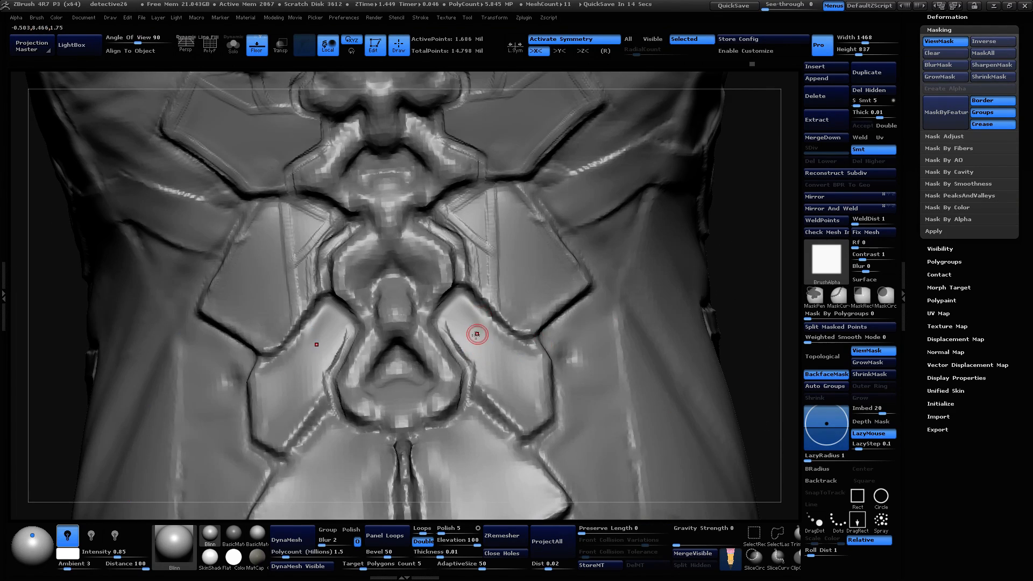
key("space")
key("space")
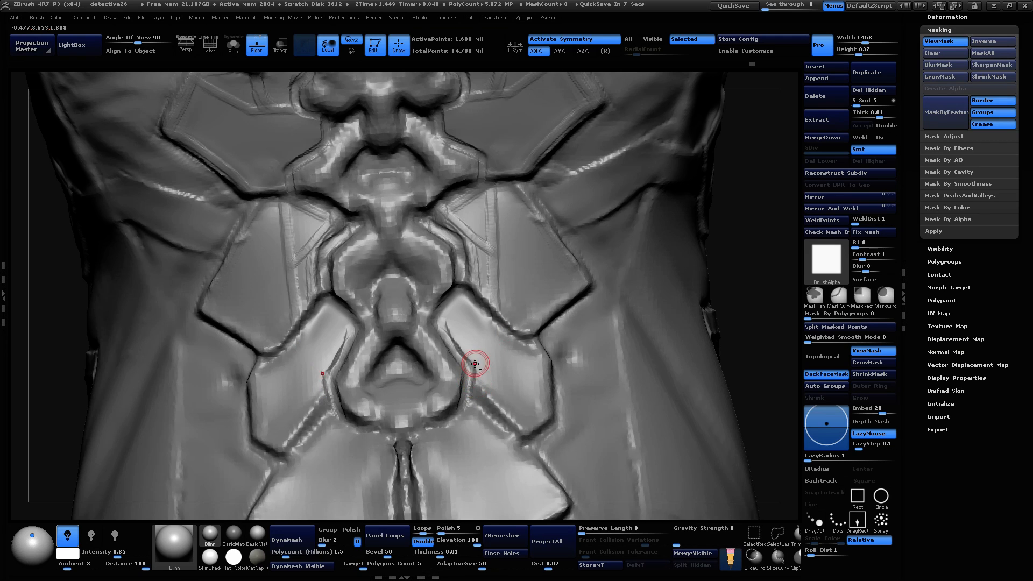
left_click_drag(491, 327, 479, 368)
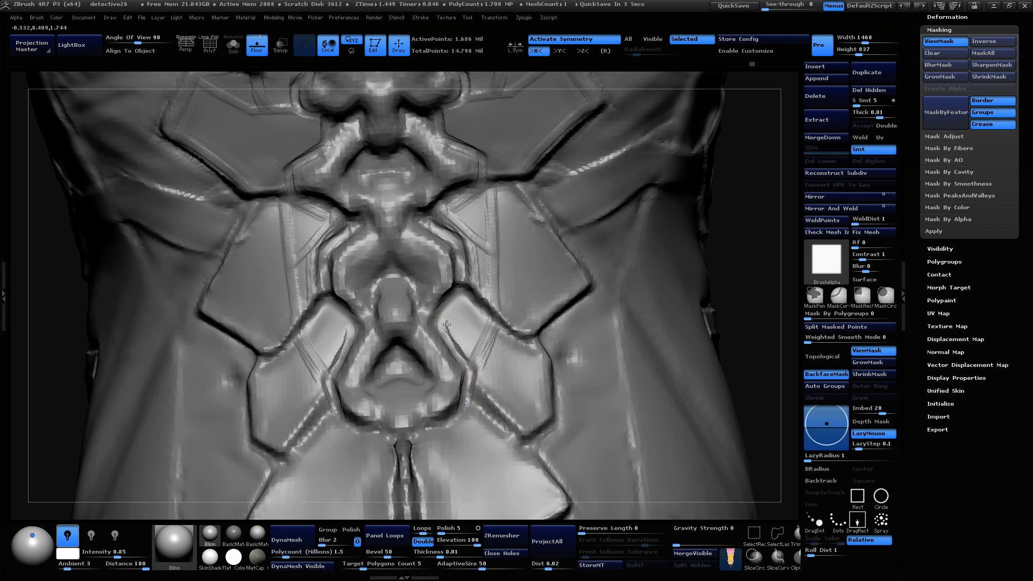
mouse_move(459, 319)
left_mouse_down()
mouse_move(454, 302)
mouse_move(462, 357)
mouse_move(462, 347)
left_mouse_up()
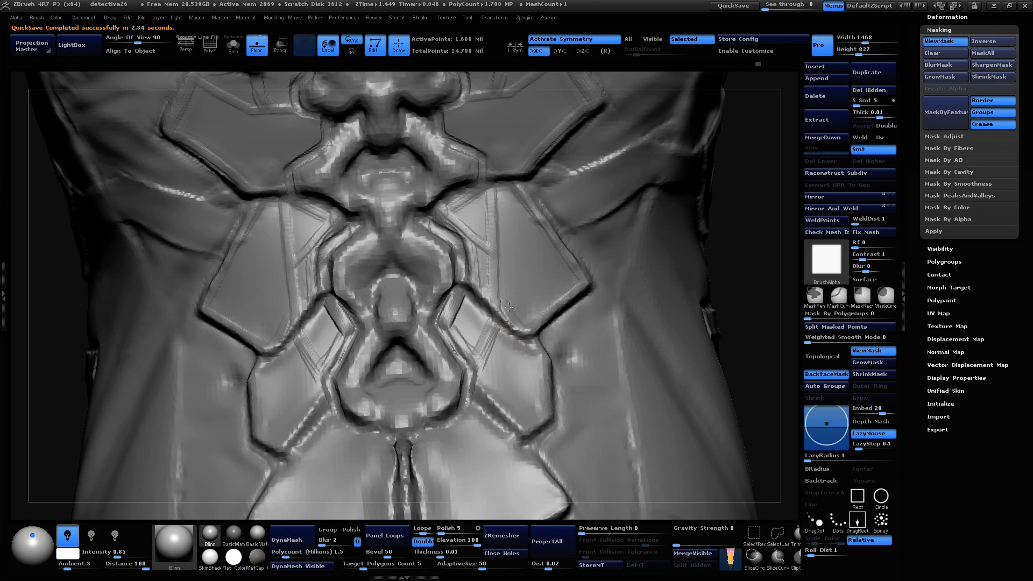
mouse_move(769, 364)
left_mouse_down("alt")
mouse_move(734, 295)
mouse_move(731, 339)
mouse_move(694, 333)
mouse_move(696, 369)
mouse_move(715, 349)
mouse_move(733, 401)
mouse_move(748, 265)
mouse_move(565, 341)
left_mouse_up("alt")
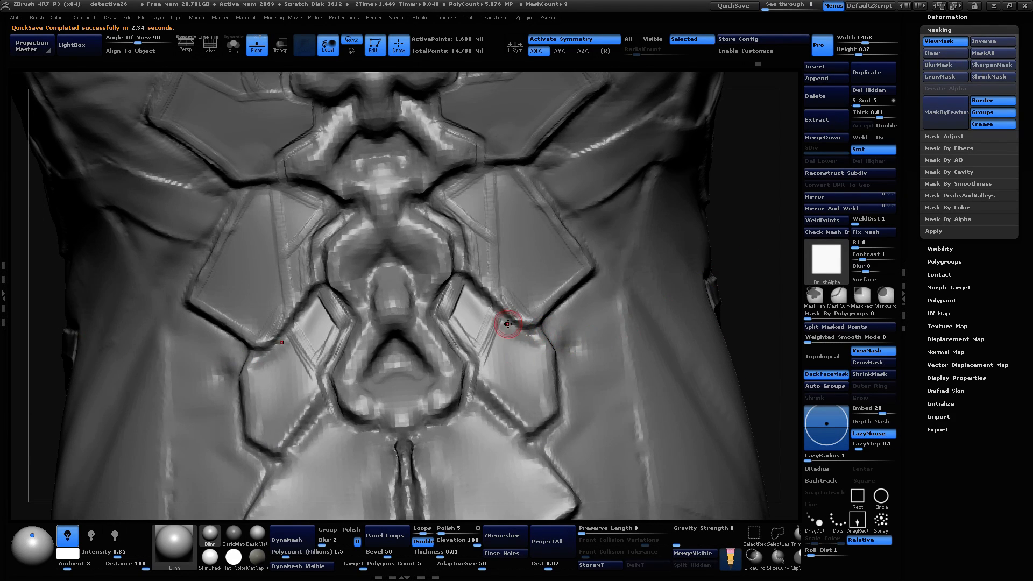
left_click_drag(455, 311, 492, 314)
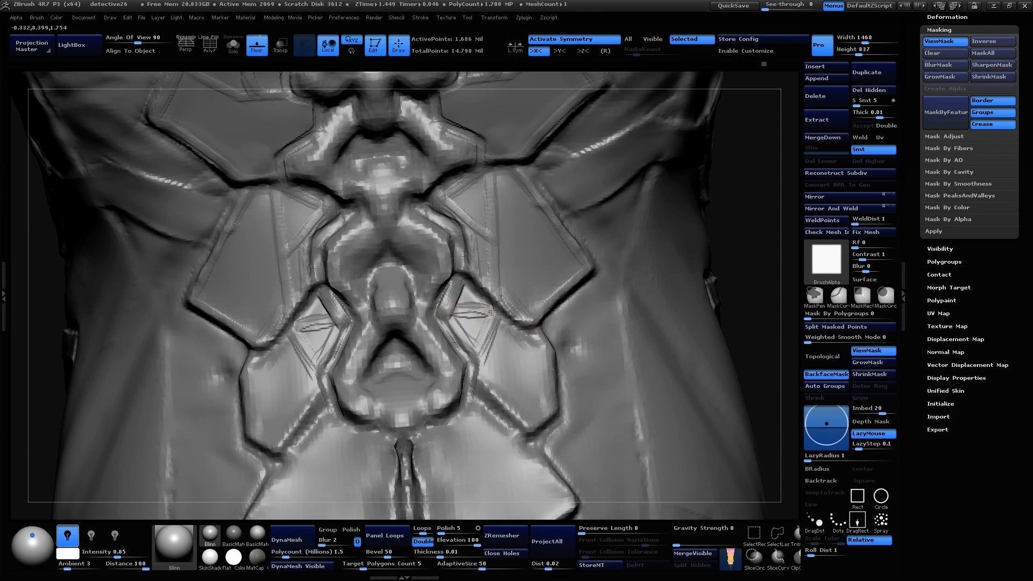
Step: Switch to the Standard brush and back to ClayBuildup while sculpting short ridges along the upper outer edges of the bottom panels
left_click_drag(724, 369, 720, 238, "alt")
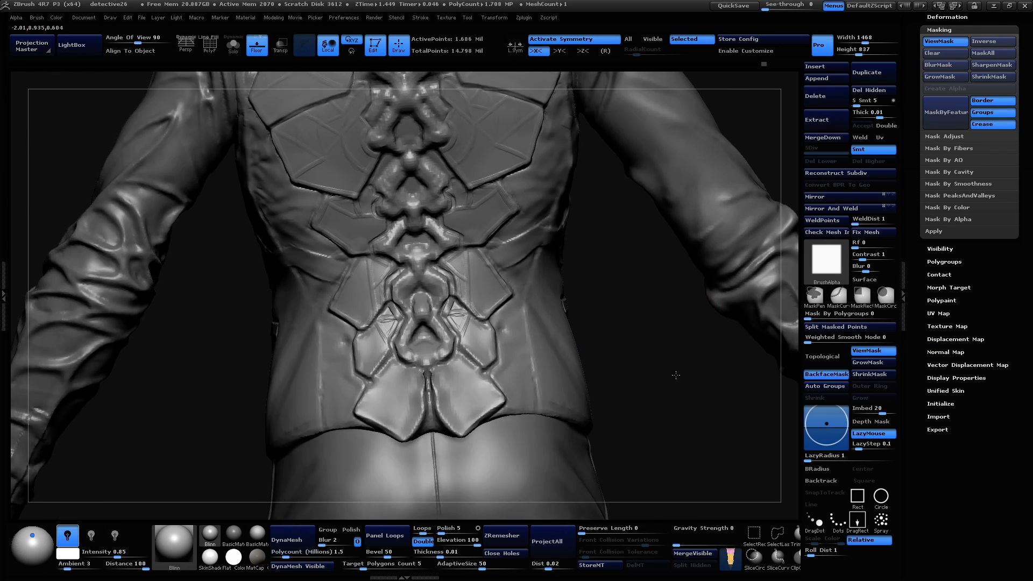
left_click_drag(663, 360, 647, 373)
mouse_move(541, 475)
right_mouse_down()
mouse_move(669, 260)
mouse_move(428, 354)
right_mouse_up()
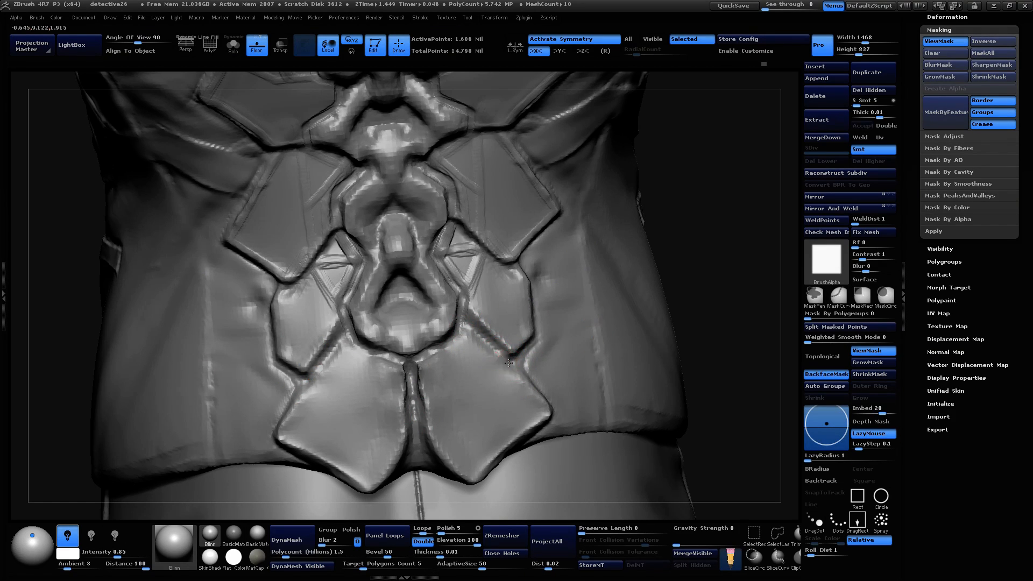
key("b")
key("s")
key("t")
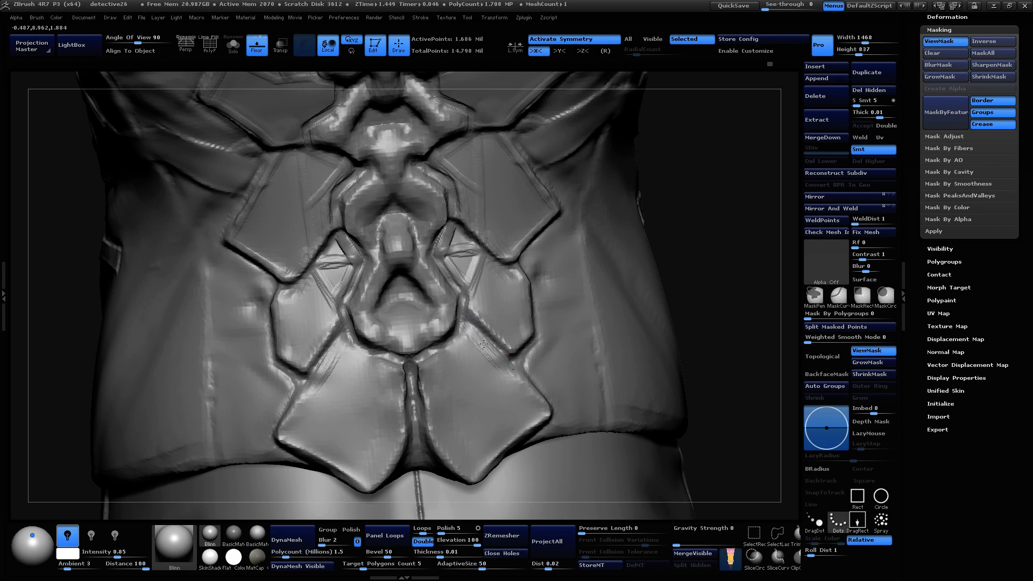
key("b")
key("d")
key("s")
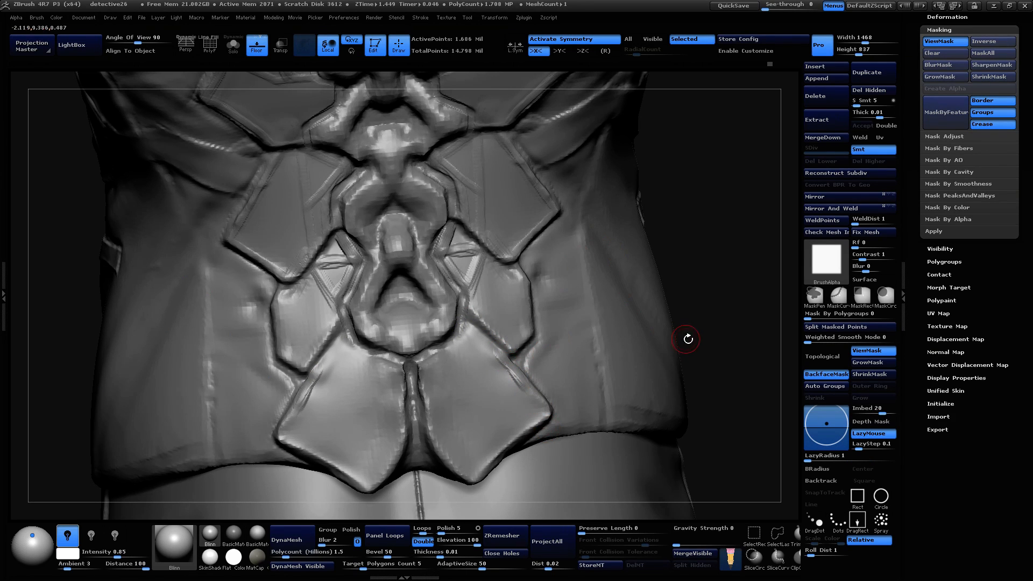
mouse_move(722, 333)
left_mouse_down()
mouse_move(611, 325)
mouse_move(710, 323)
mouse_move(733, 291)
left_mouse_up()
left_click_drag(748, 253, 738, 322, "alt")
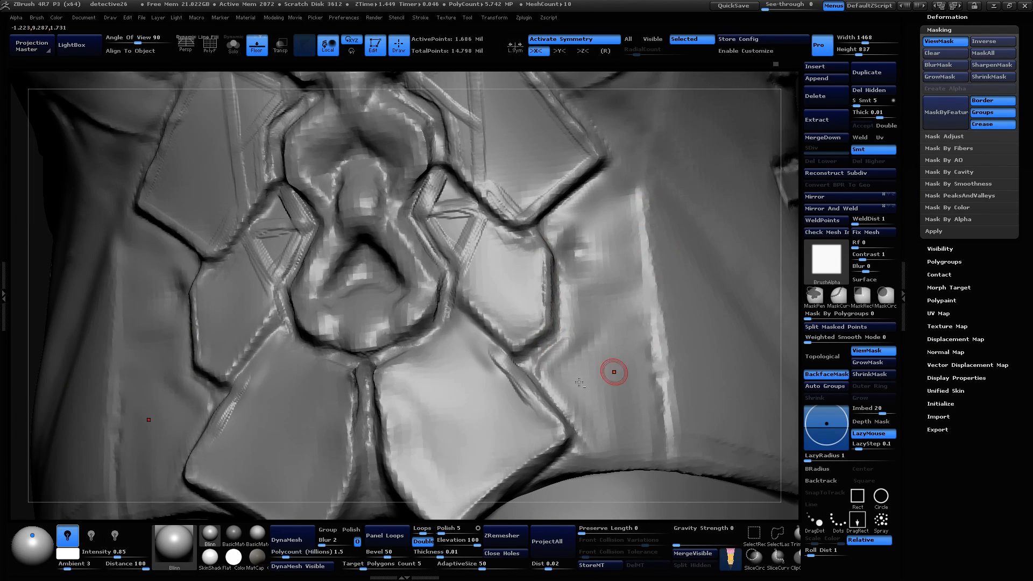
Step: Sculpt curved ridges across the bottom panels, with border ridges along their inner upper edges and a cross ridge between them
left_click_drag(390, 457, 463, 307)
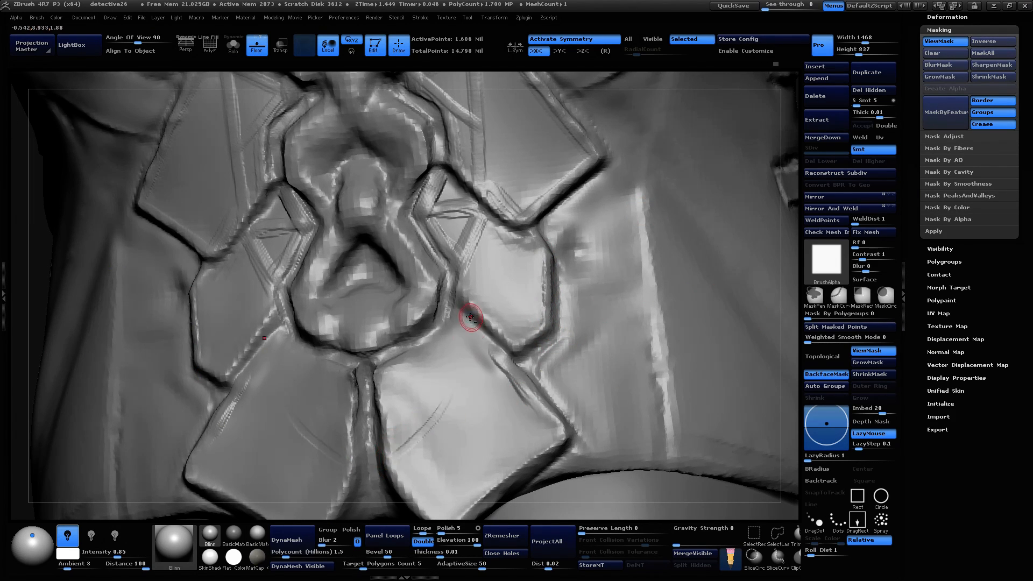
mouse_move(389, 460)
left_mouse_down()
mouse_move(470, 322)
mouse_move(392, 456)
left_mouse_up()
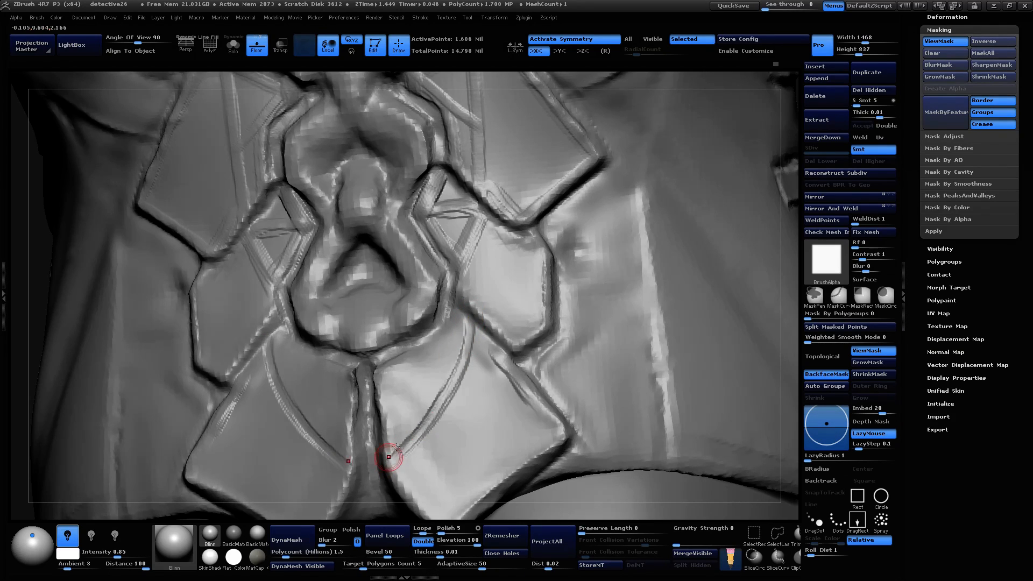
left_click_drag(469, 339, 389, 458)
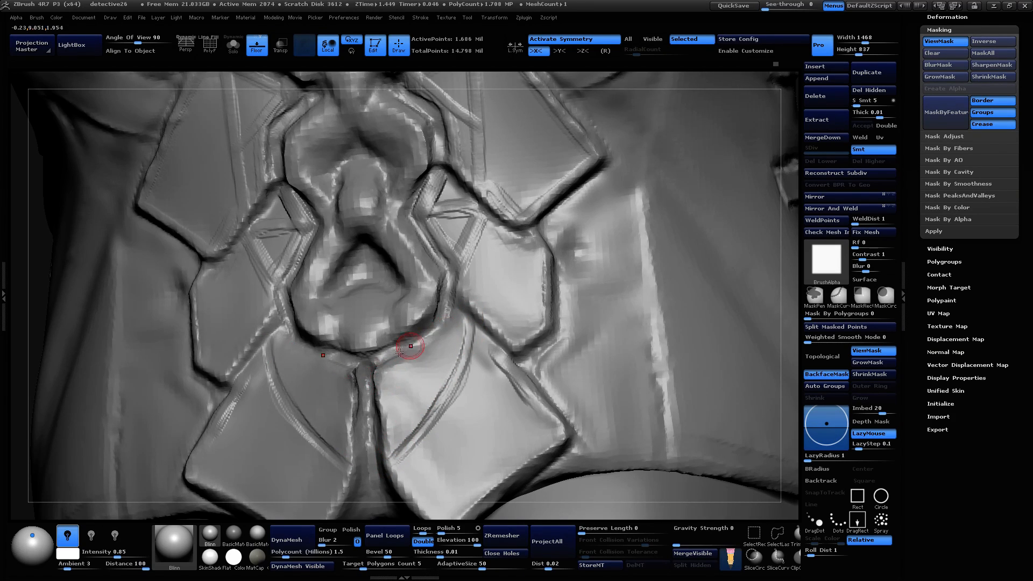
mouse_move(392, 358)
left_mouse_down()
mouse_move(453, 333)
mouse_move(452, 315)
mouse_move(400, 359)
mouse_move(395, 453)
left_mouse_up()
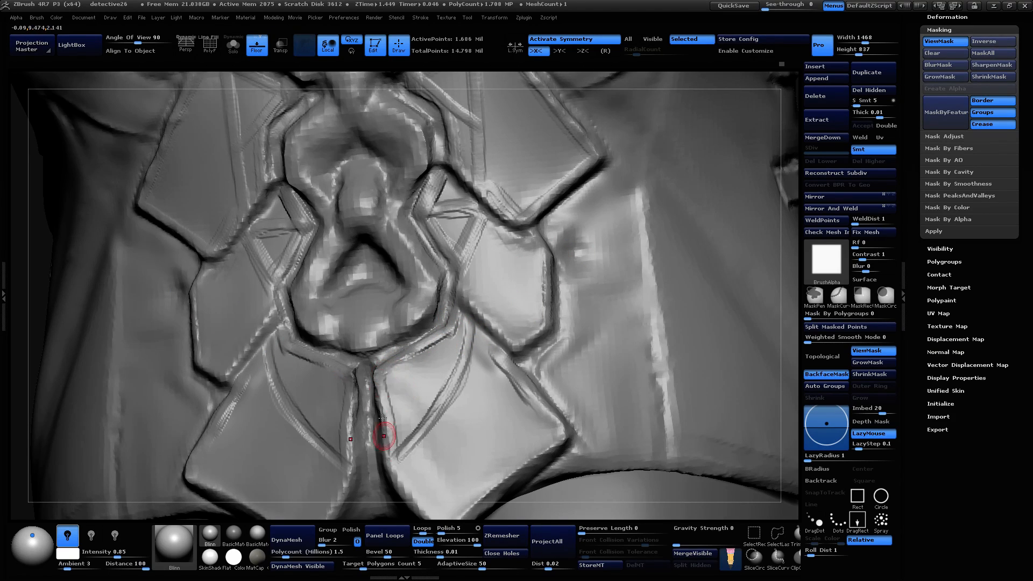
mouse_move(382, 418)
left_mouse_down()
mouse_move(399, 362)
mouse_move(454, 408)
mouse_move(431, 360)
mouse_move(444, 330)
left_mouse_up()
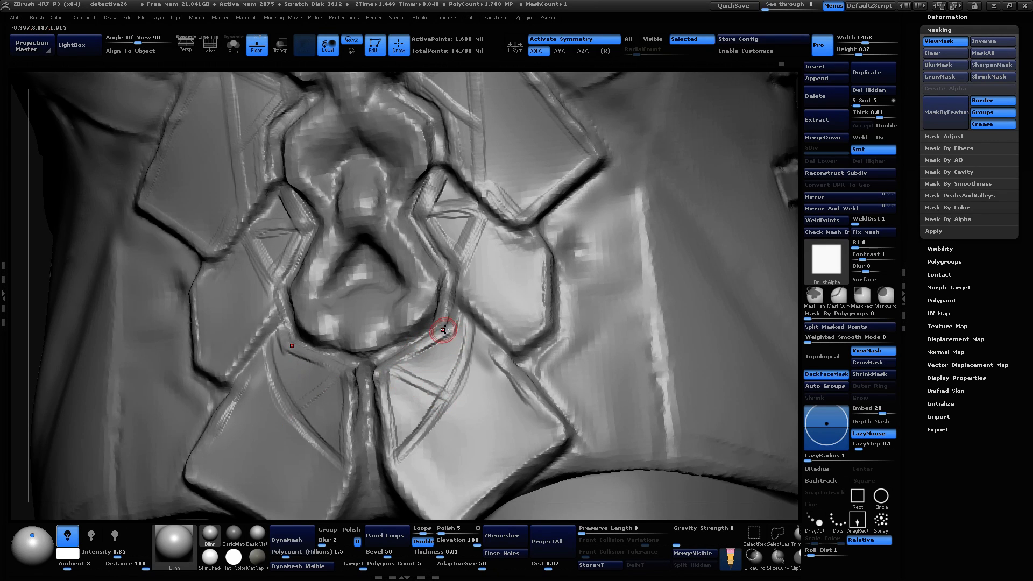
Step: Strengthen the curved ridges on the bottom panels and add more cross ridges near their upper inner corners
mouse_move(783, 398)
left_mouse_down()
mouse_move(781, 366)
mouse_move(772, 401)
mouse_move(793, 387)
mouse_move(774, 368)
mouse_move(779, 387)
left_mouse_up()
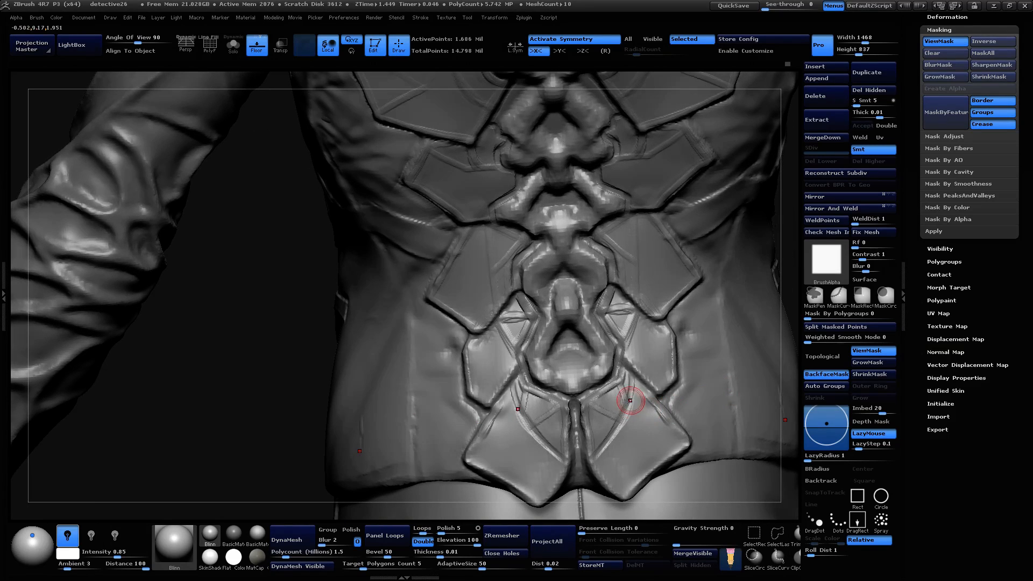
left_click_drag(640, 378, 601, 450)
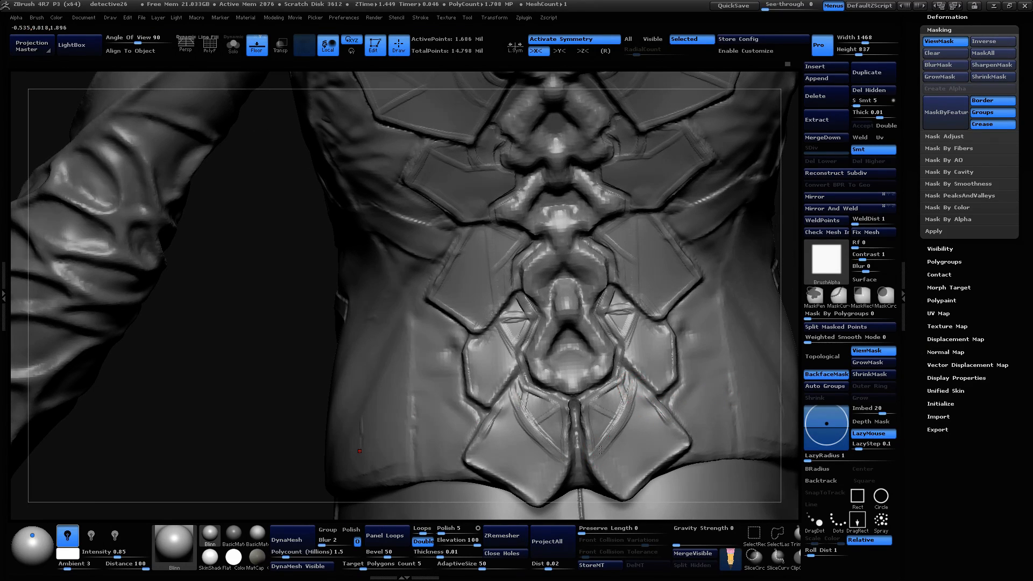
left_click_drag(628, 376, 616, 423)
mouse_move(634, 379)
left_mouse_down()
mouse_move(613, 433)
mouse_move(621, 426)
mouse_move(586, 402)
mouse_move(596, 397)
left_mouse_up()
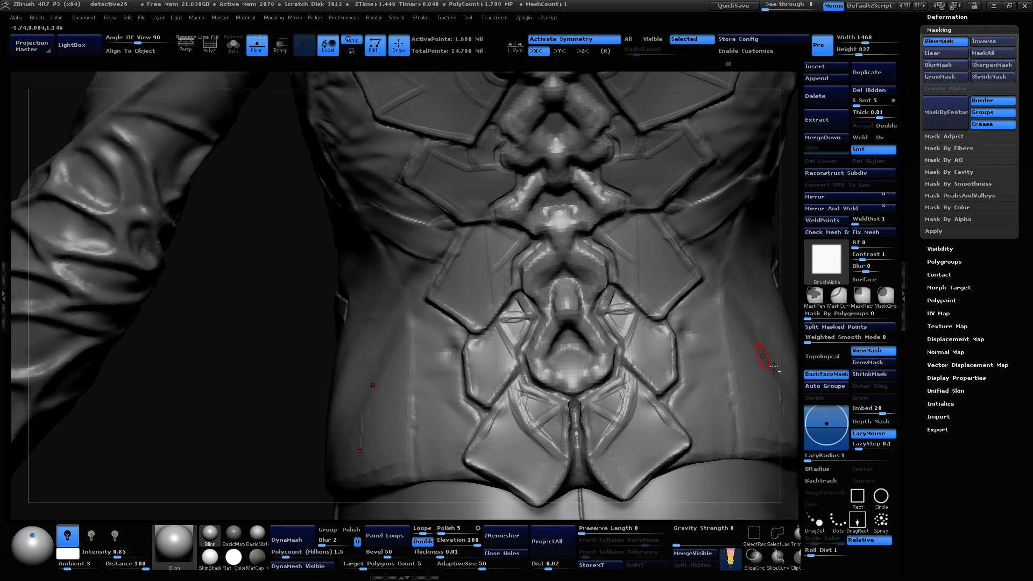
Step: Pick the Move brush with a large draw size and reshape the lower tips and inner edges of the bottom panels
left_click_drag(793, 353, 798, 223, "alt")
mouse_move(506, 464)
left_mouse_down()
mouse_move(767, 329)
mouse_move(756, 359)
mouse_move(724, 387)
left_mouse_up()
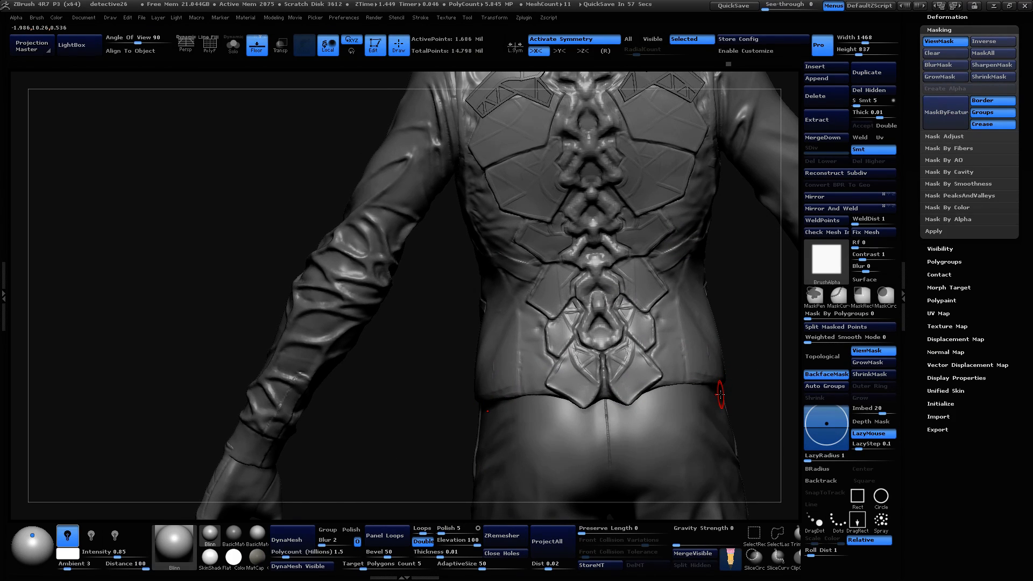
mouse_move(721, 395)
left_mouse_down()
mouse_move(718, 316)
mouse_move(715, 387)
mouse_move(640, 269)
left_mouse_up()
key("b")
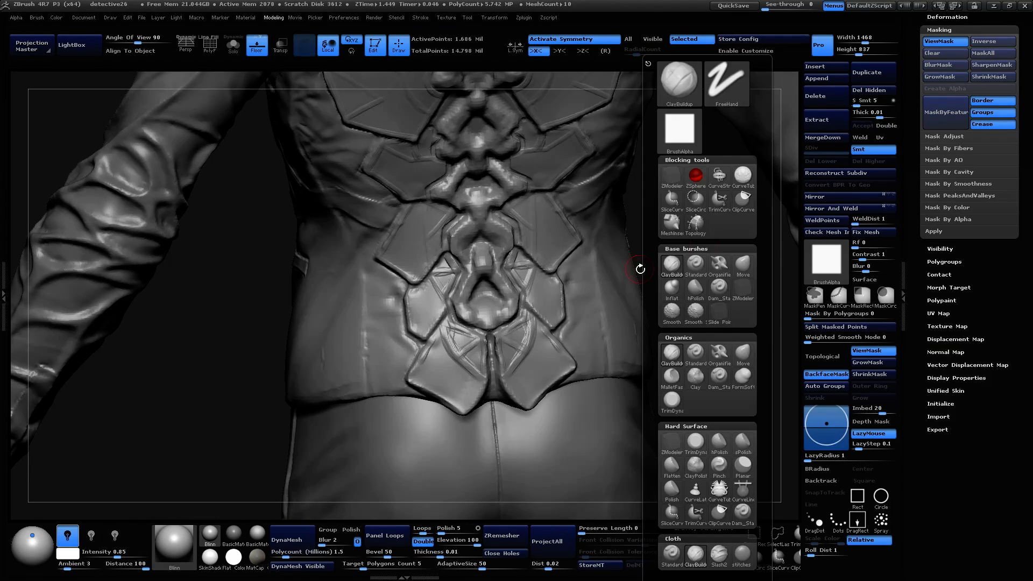
left_click(744, 351)
key("space")
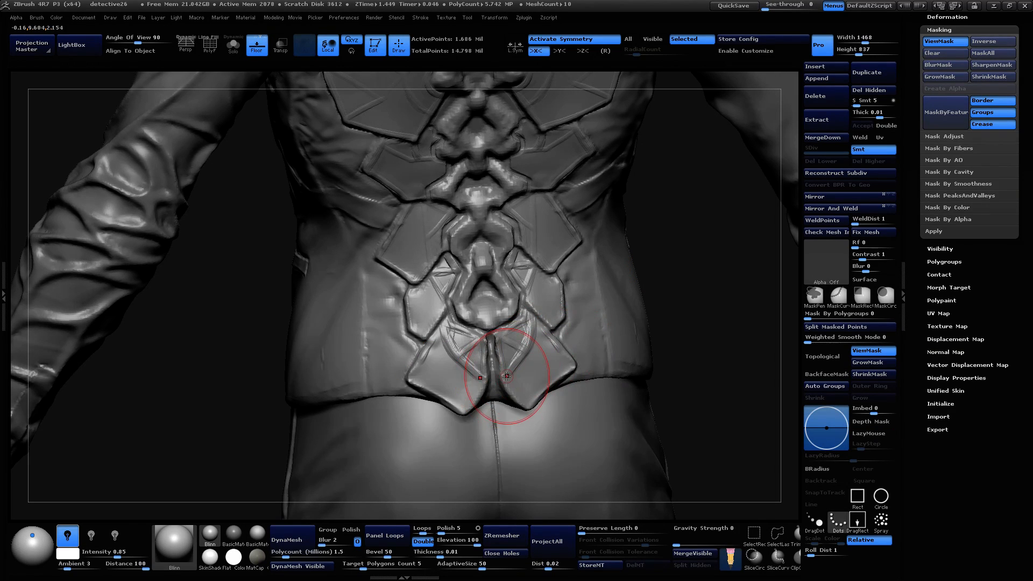
left_click_drag(688, 319, 700, 259, "alt")
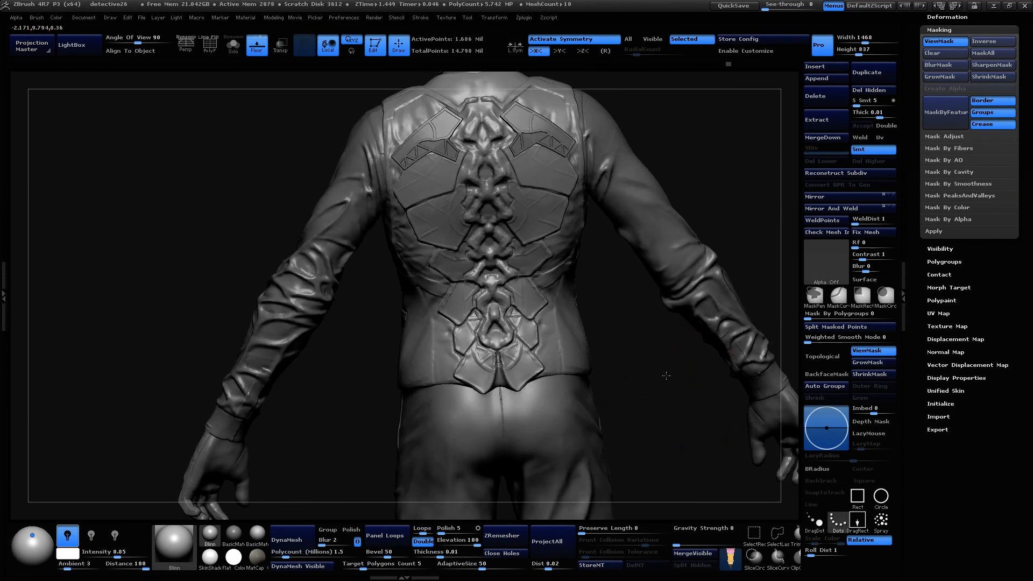
mouse_move(694, 360)
left_mouse_down()
mouse_move(613, 368)
mouse_move(665, 371)
mouse_move(544, 412)
left_mouse_up()
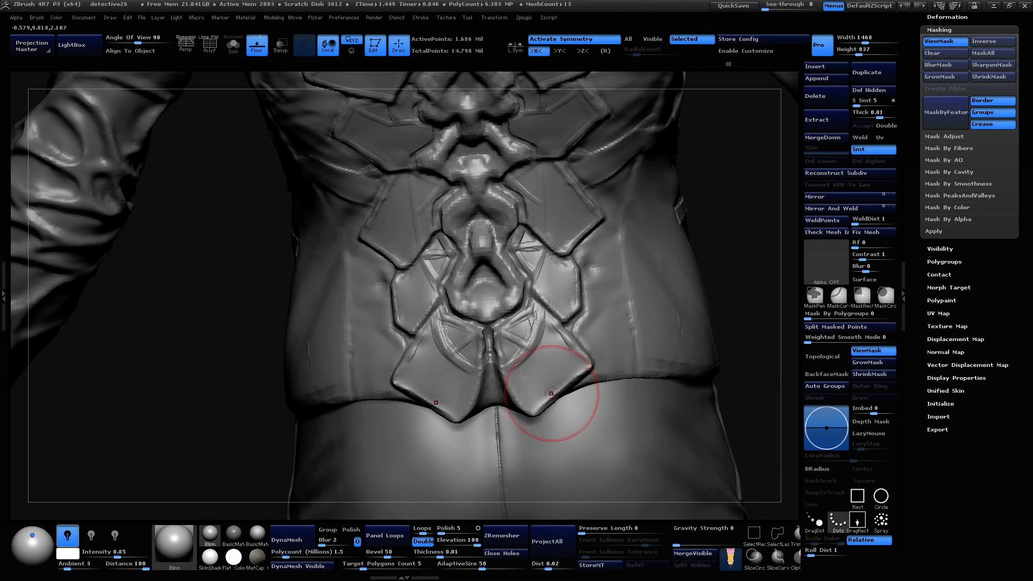
Step: Switch to the Standard brush with a smaller draw size and sculpt folds on the vest's front side panels
left_click_drag(749, 373, 740, 231, "alt")
mouse_move(740, 232)
left_mouse_down()
mouse_move(722, 212)
mouse_move(749, 212)
mouse_move(747, 186)
mouse_move(699, 189)
mouse_move(821, 213)
mouse_move(734, 219)
mouse_move(747, 226)
mouse_move(755, 164)
mouse_move(747, 203)
mouse_move(736, 170)
mouse_move(685, 196)
mouse_move(748, 156)
mouse_move(703, 166)
mouse_move(733, 300)
mouse_move(685, 374)
mouse_move(694, 380)
mouse_move(726, 196)
mouse_move(750, 167)
mouse_move(649, 414)
mouse_move(651, 367)
left_mouse_up()
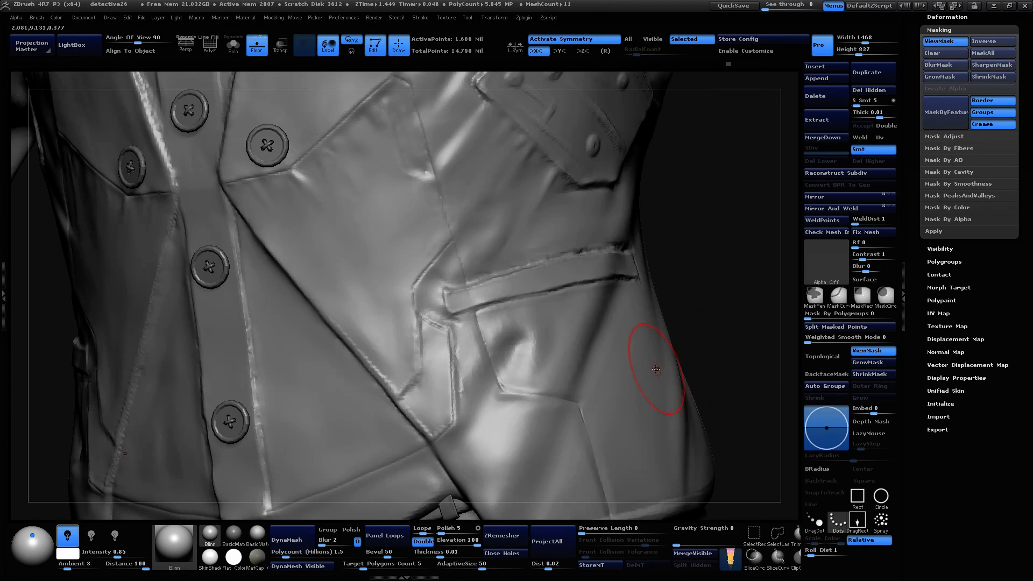
left_click_drag(710, 256, 694, 351)
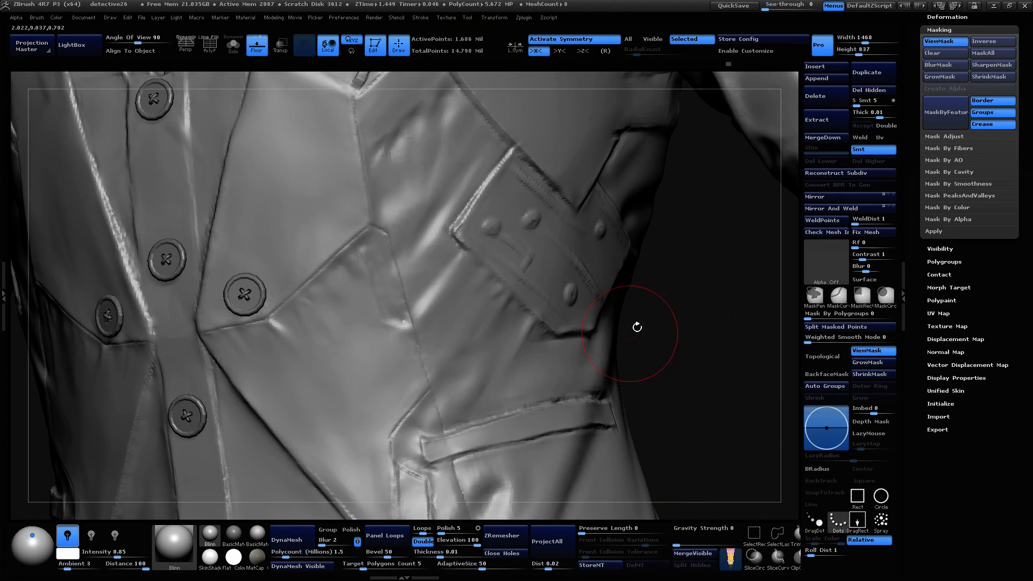
key("space")
left_click(639, 264)
key("space")
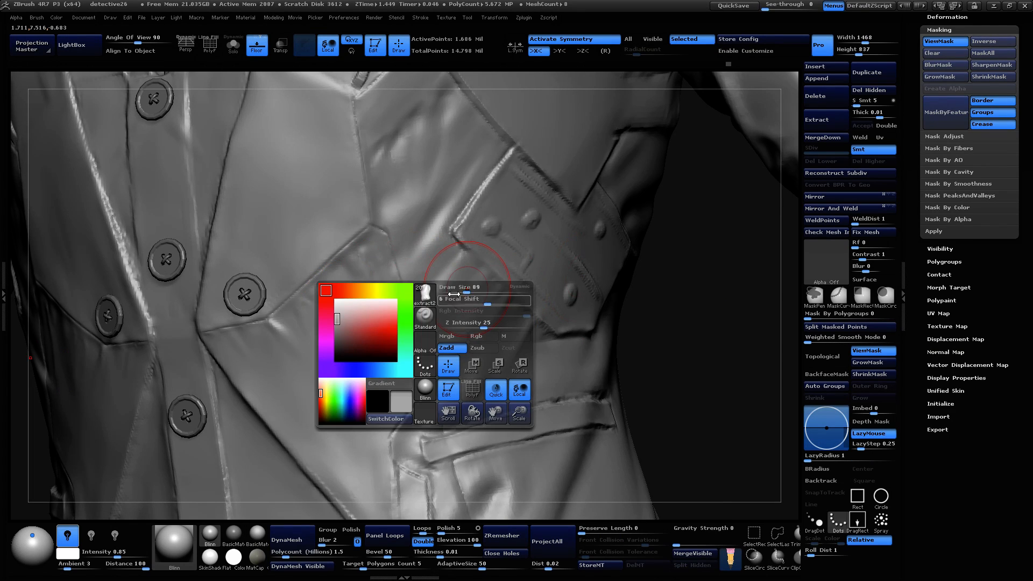
left_click_drag(467, 286, 454, 285)
mouse_move(659, 262)
left_mouse_down()
mouse_move(701, 269)
mouse_move(683, 427)
left_mouse_up()
key("space")
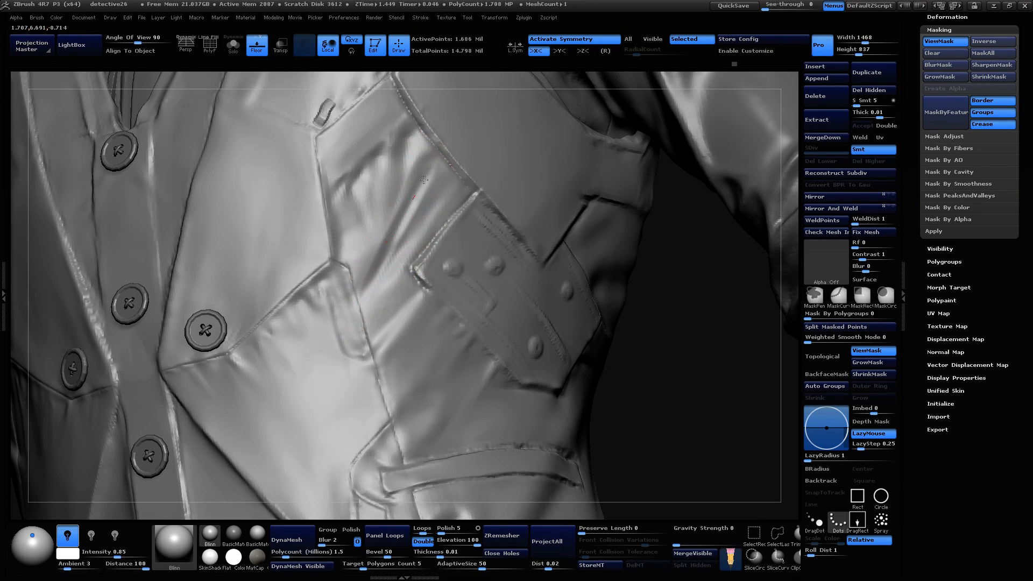
Step: Refine the small folds between the seams on the vest's side panel, toggling LazyMouse off and on between strokes
key("l")
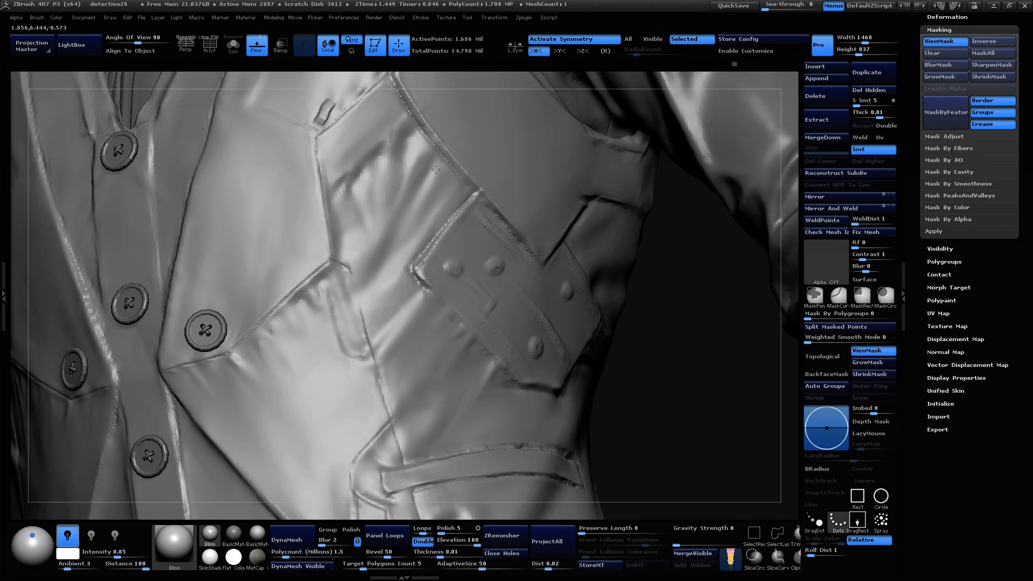
key("l")
left_click_drag(660, 330, 666, 393)
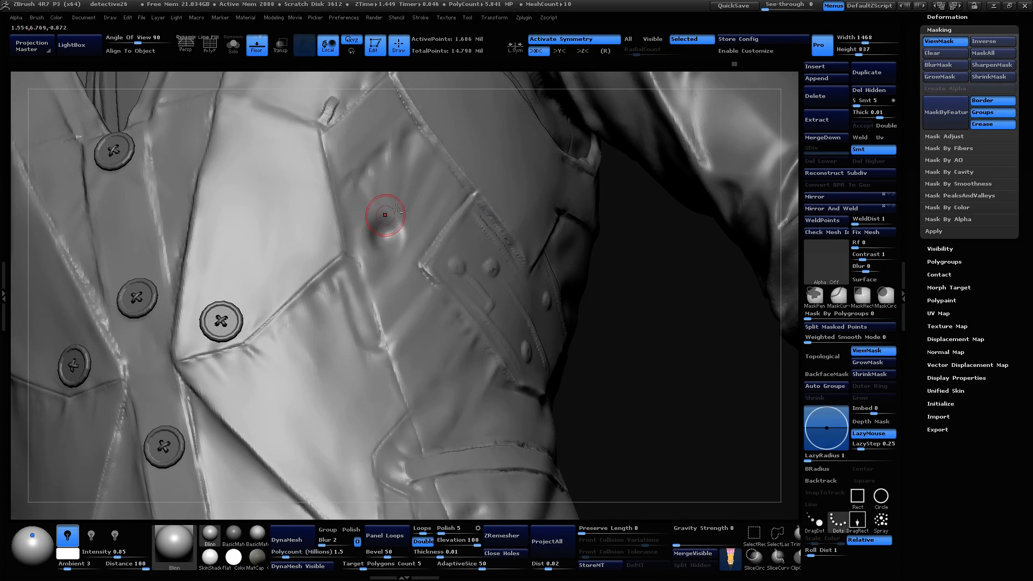
key("l")
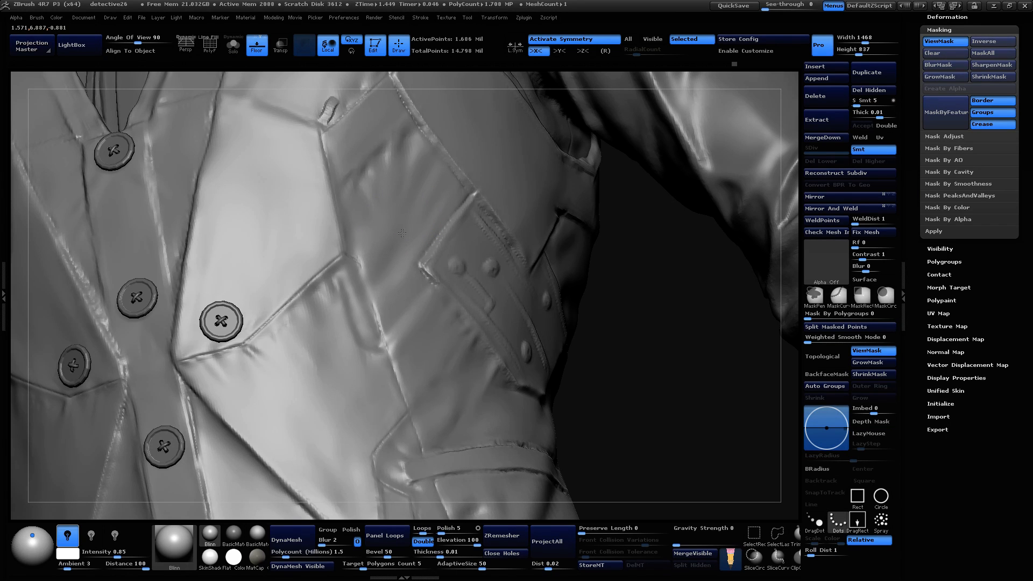
key("l")
left_click_drag(662, 349, 627, 421)
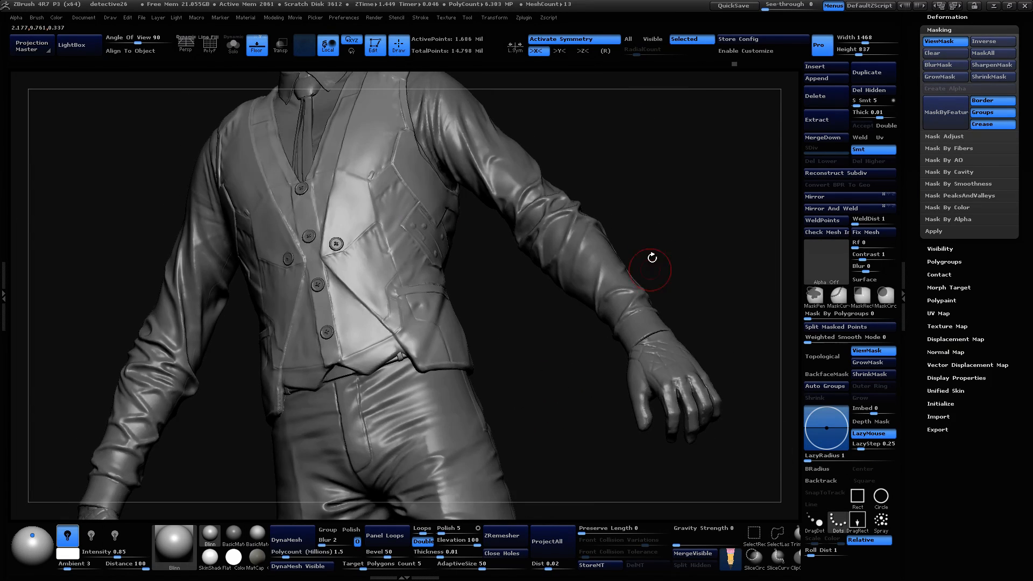
Step: Examine the whole figure from head to shoes from the front and the side
left_click_drag(652, 259, 654, 293, "alt")
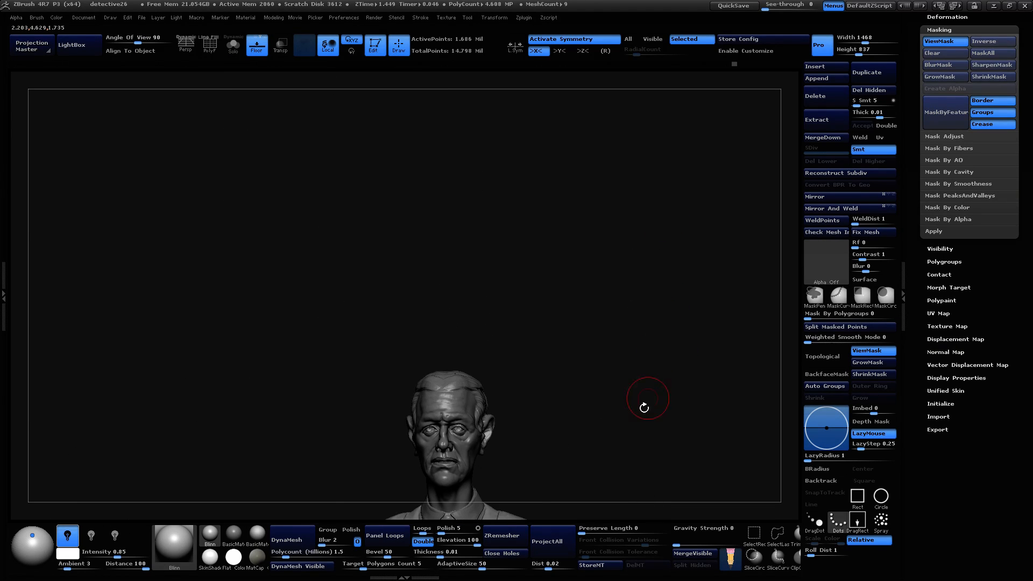
left_click_drag(644, 441, 657, 307, "alt")
left_click_drag(681, 317, 668, 291)
left_click_drag(697, 267, 719, 268)
mouse_move(675, 328)
left_mouse_down()
mouse_move(662, 323)
mouse_move(669, 347)
left_mouse_up()
left_click_drag(667, 383, 645, 380, "alt")
left_click_drag(646, 380, 647, 341, "alt")
left_click_drag(651, 385, 665, 273)
Step: Open the subtool list and make the pistol visible at the figure's side
left_click_drag(1002, 263, 995, 442)
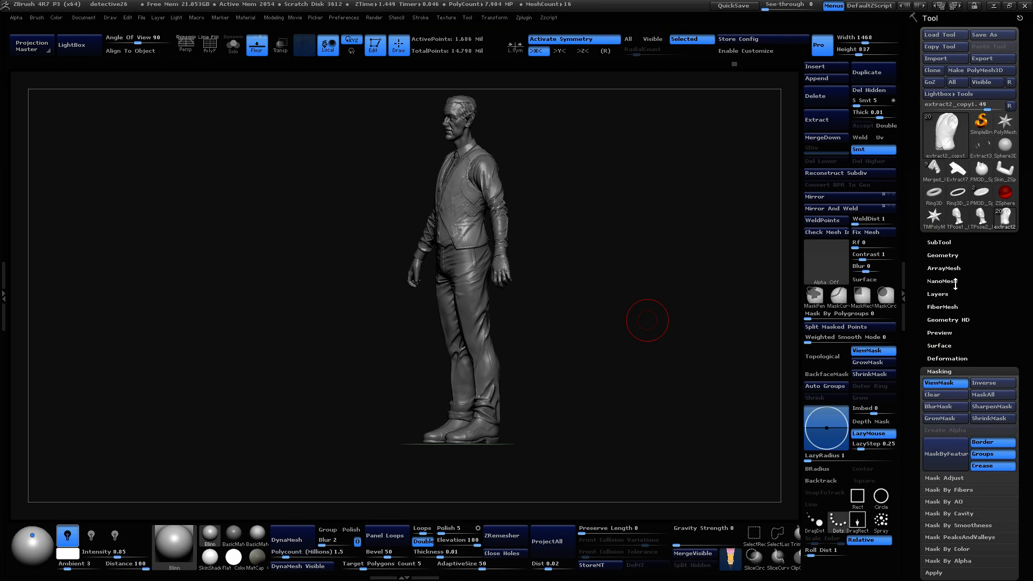
left_click(942, 242)
mouse_move(1010, 398)
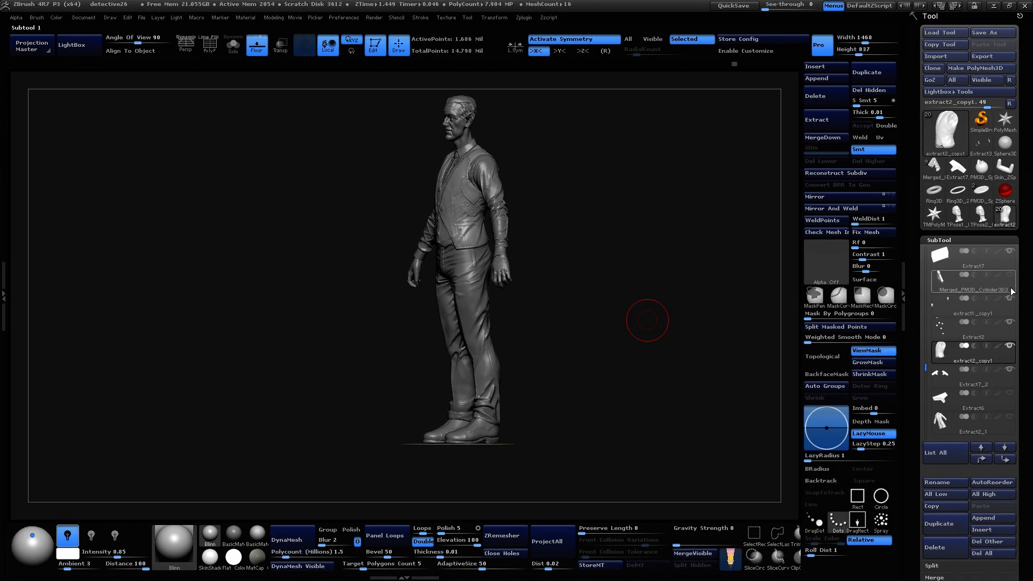
Step: Smooth the vest's chest area just above the angled seam of the side panel
left_click_drag(671, 258, 625, 342, "alt")
left_click_drag(721, 316, 718, 350, "alt")
mouse_move(668, 285)
left_mouse_down()
mouse_move(733, 266)
mouse_move(657, 318)
mouse_move(660, 406)
mouse_move(699, 207)
mouse_move(659, 323)
left_mouse_up()
left_click_drag(383, 216, 388, 226, "shift")
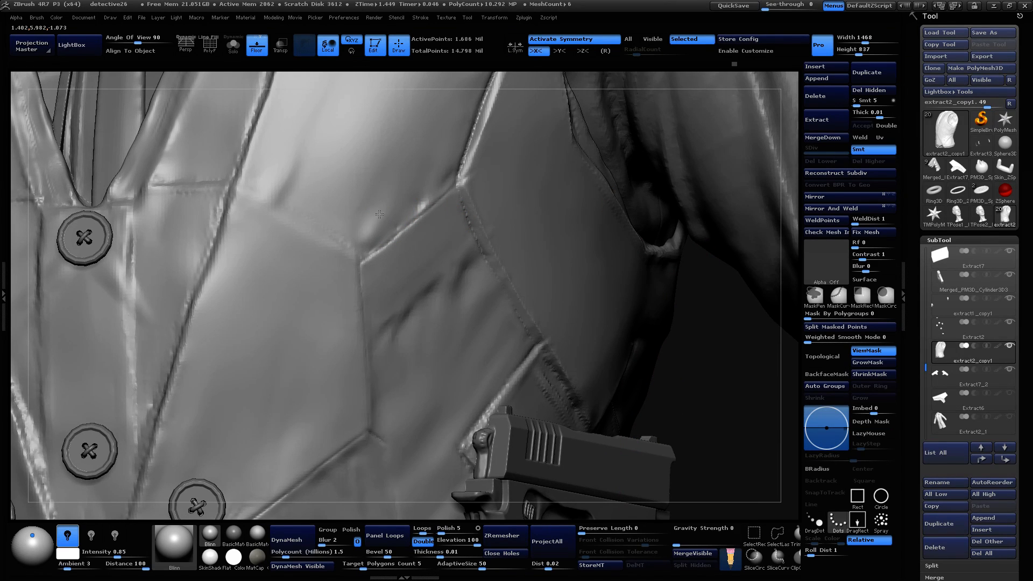
Step: Inspect the vest and pistol from the front, around the back and from the side
left_click_drag(691, 392, 762, 125, "alt")
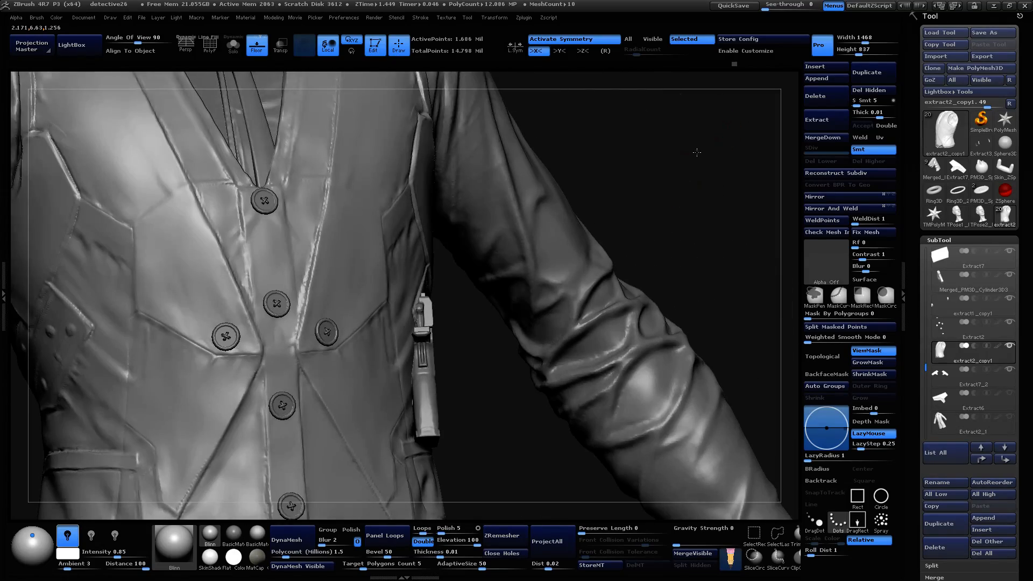
mouse_move(680, 242)
left_mouse_down("alt")
mouse_move(678, 166)
mouse_move(684, 184)
mouse_move(683, 176)
mouse_move(627, 189)
mouse_move(660, 161)
mouse_move(717, 145)
mouse_move(701, 198)
mouse_move(641, 256)
mouse_move(678, 222)
mouse_move(640, 204)
mouse_move(670, 181)
mouse_move(589, 192)
mouse_move(672, 202)
mouse_move(682, 180)
mouse_move(648, 138)
left_mouse_up("alt")
left_click_drag(666, 240, 512, 207)
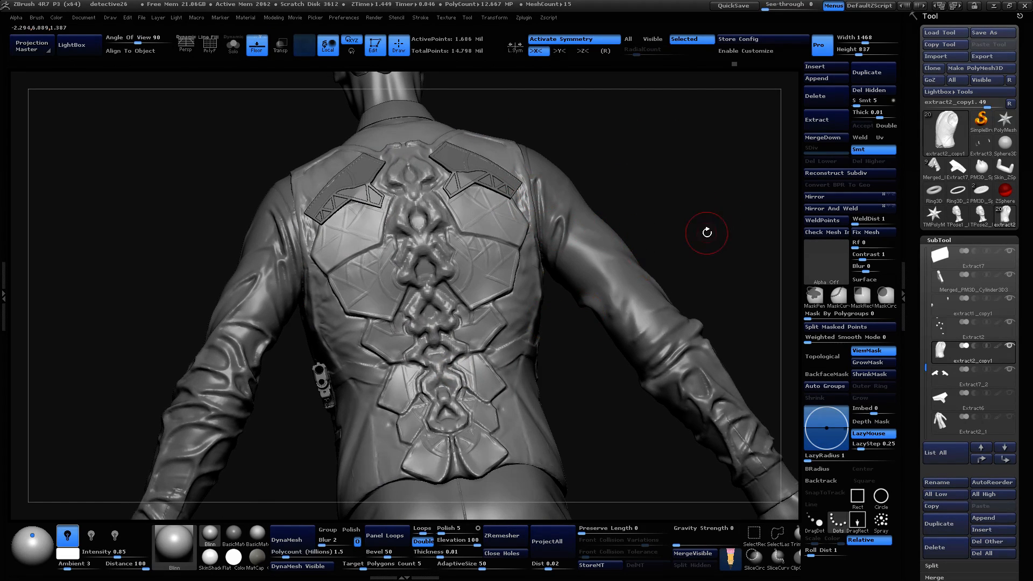
left_click_drag(707, 232, 748, 228)
left_click_drag(686, 275, 683, 235)
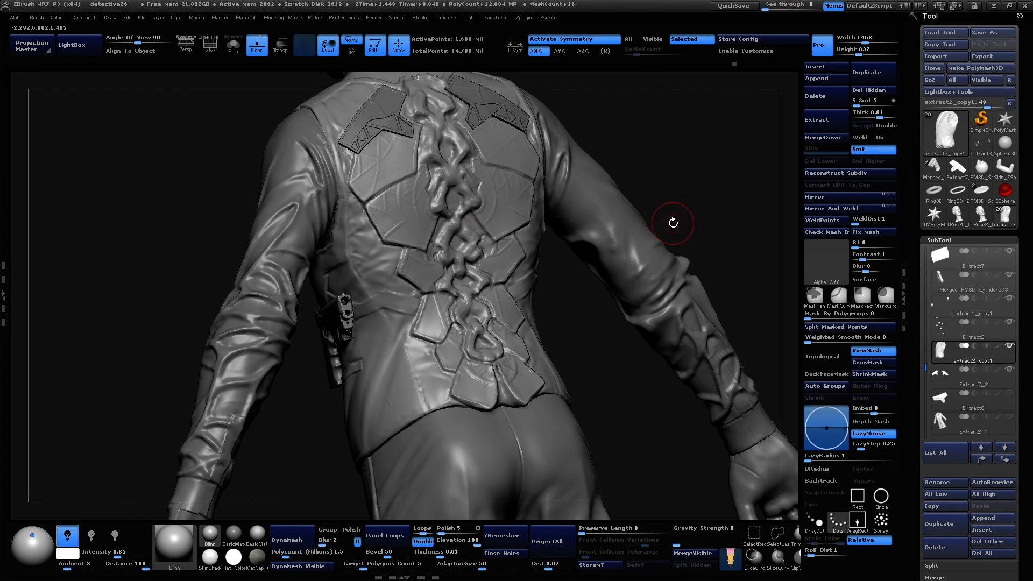
mouse_move(705, 169)
left_mouse_down()
mouse_move(716, 196)
mouse_move(713, 181)
mouse_move(684, 197)
mouse_move(678, 179)
mouse_move(706, 176)
left_mouse_up()
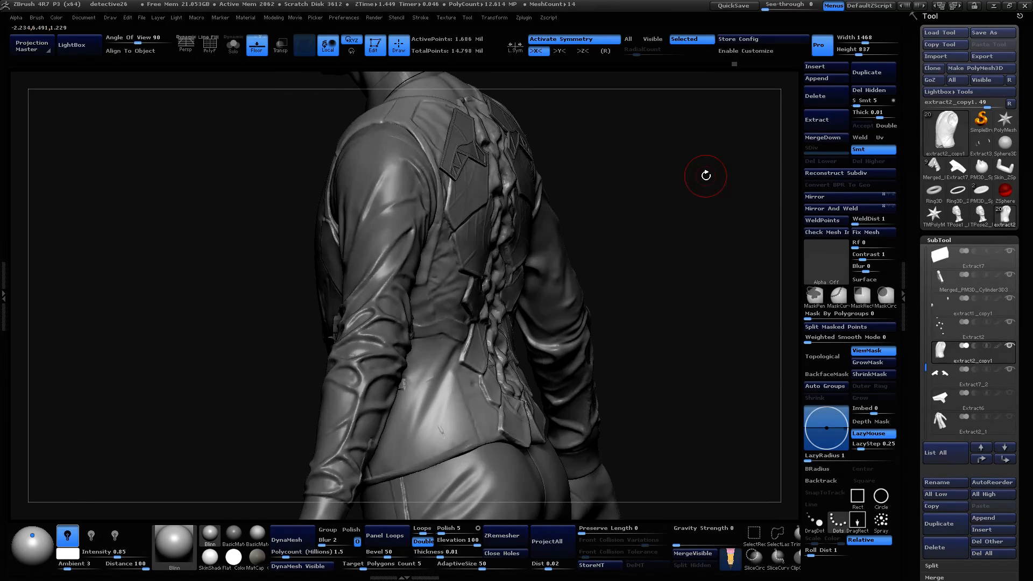
left_click_drag(686, 268, 655, 304)
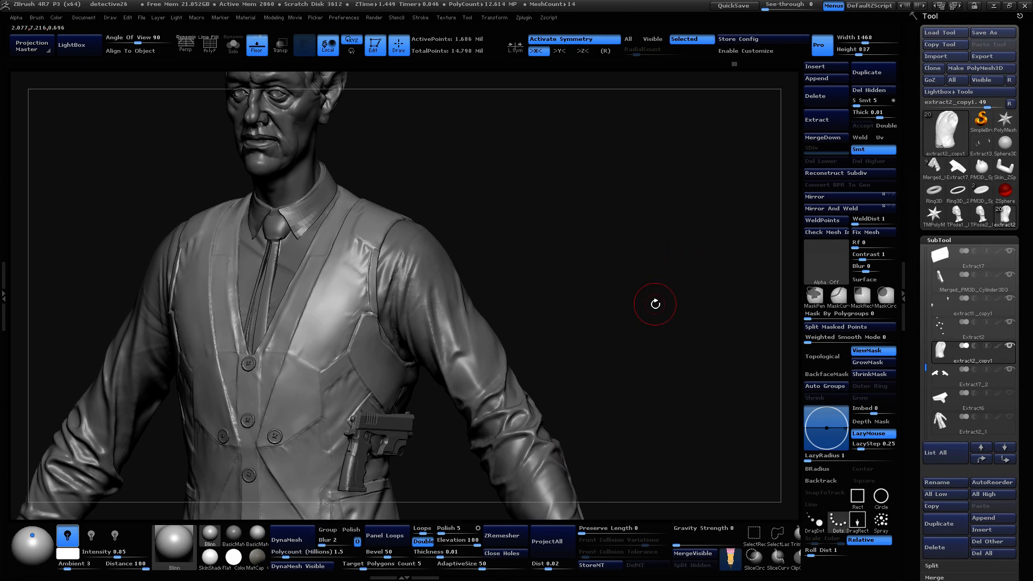
left_click_drag(573, 246, 589, 288)
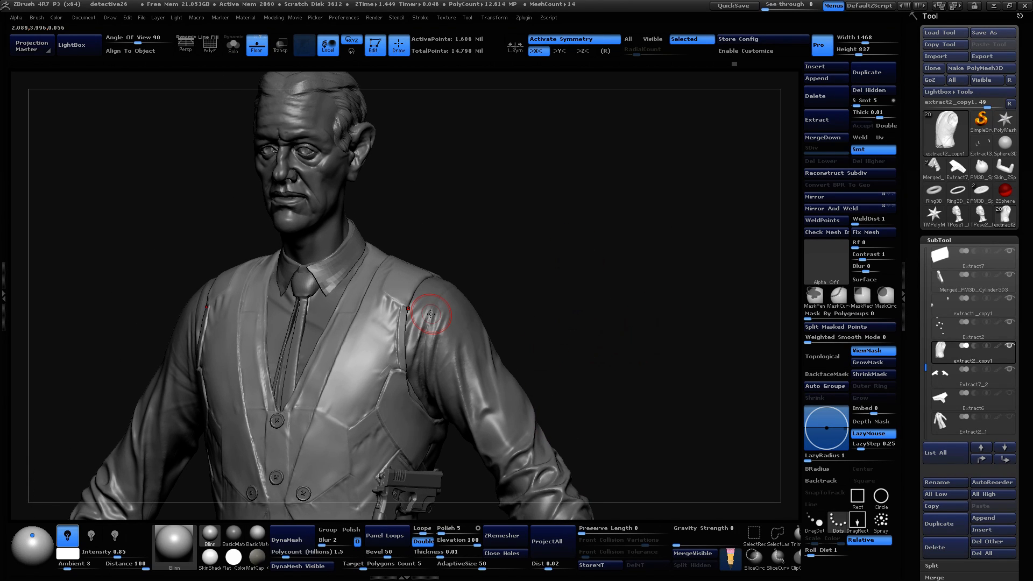
Step: Check the ridged back panels and spine detail of the vest from behind and at an angle
mouse_move(579, 368)
left_mouse_down()
mouse_move(611, 295)
mouse_move(639, 318)
mouse_move(666, 293)
mouse_move(516, 183)
left_mouse_up()
left_click_drag(729, 273, 737, 214)
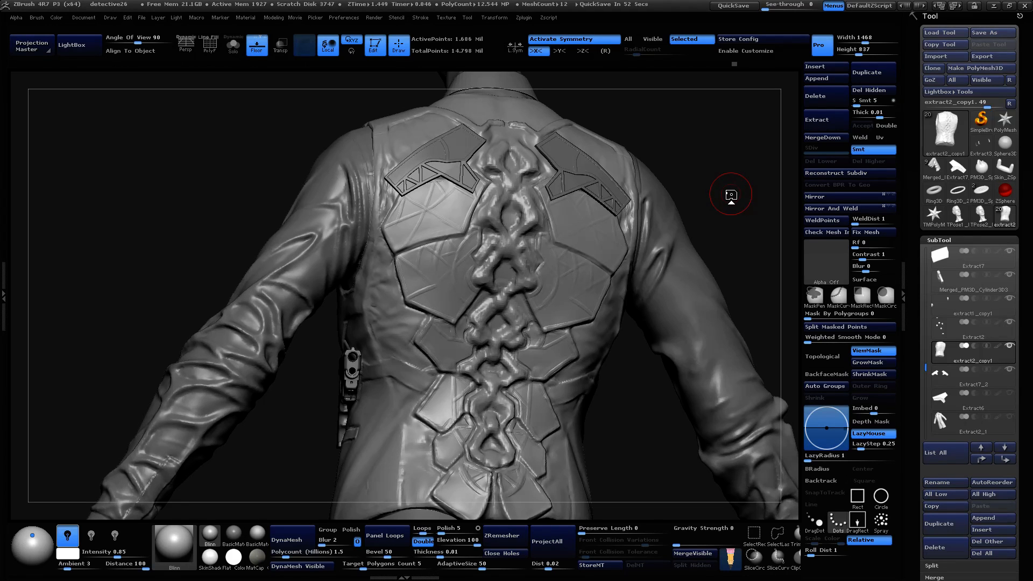
left_click_drag(698, 152, 481, 173)
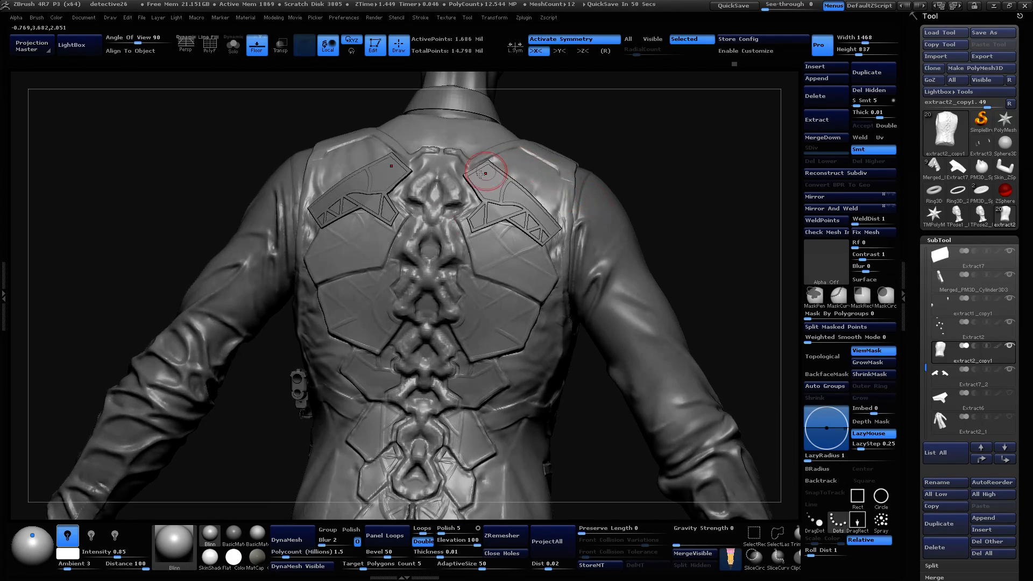
left_click_drag(669, 173, 632, 161)
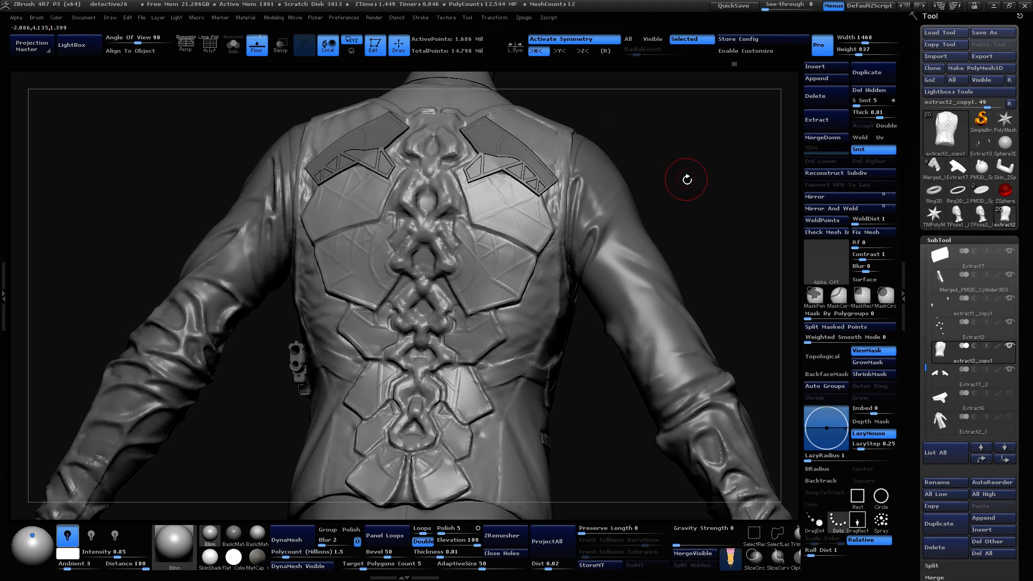
mouse_move(687, 179)
left_mouse_down()
mouse_move(678, 184)
mouse_move(686, 192)
left_mouse_up()
left_click_drag(695, 177, 709, 231, "alt")
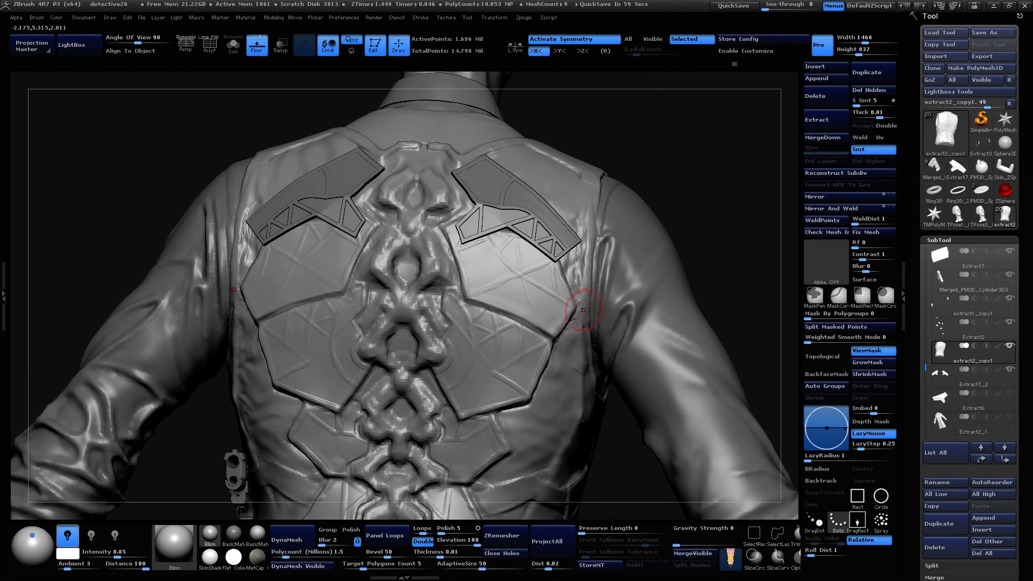
left_click_drag(700, 244, 530, 172)
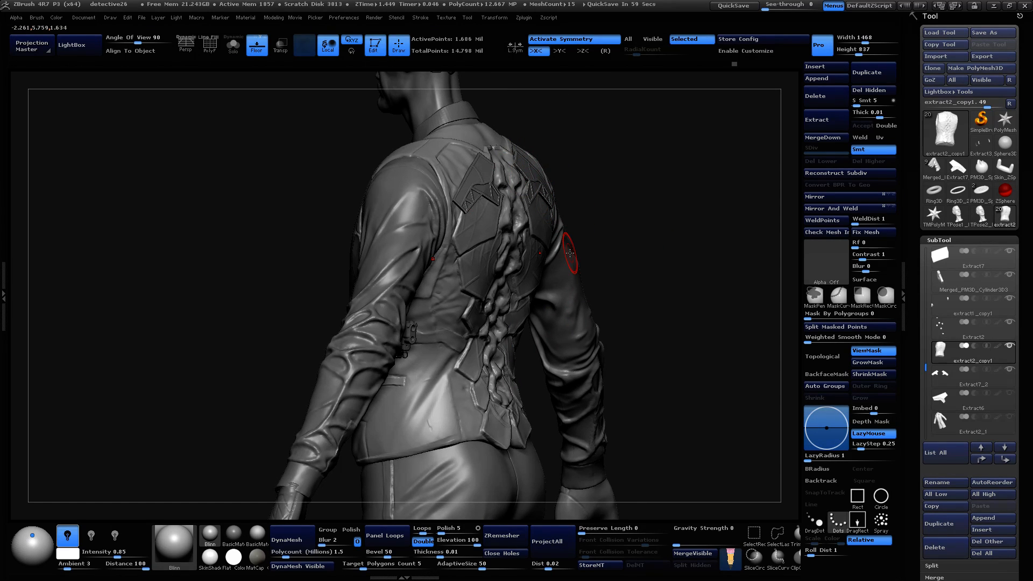
left_click_drag(570, 252, 657, 311)
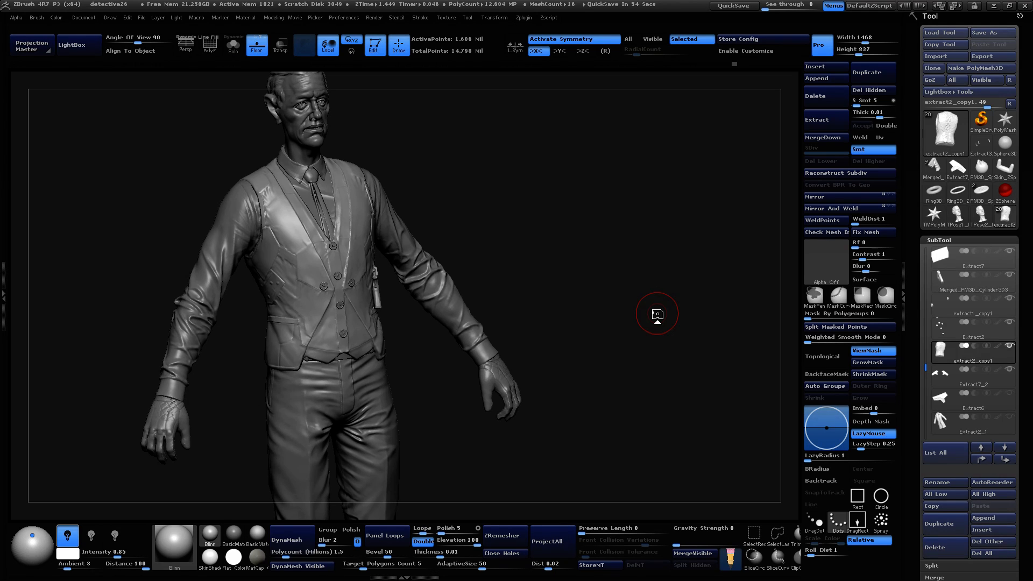
Step: Show the whole figure from the front and make the long coat subtool Extract2_1 visible
left_click_drag(658, 314, 601, 420)
left_click(1011, 417)
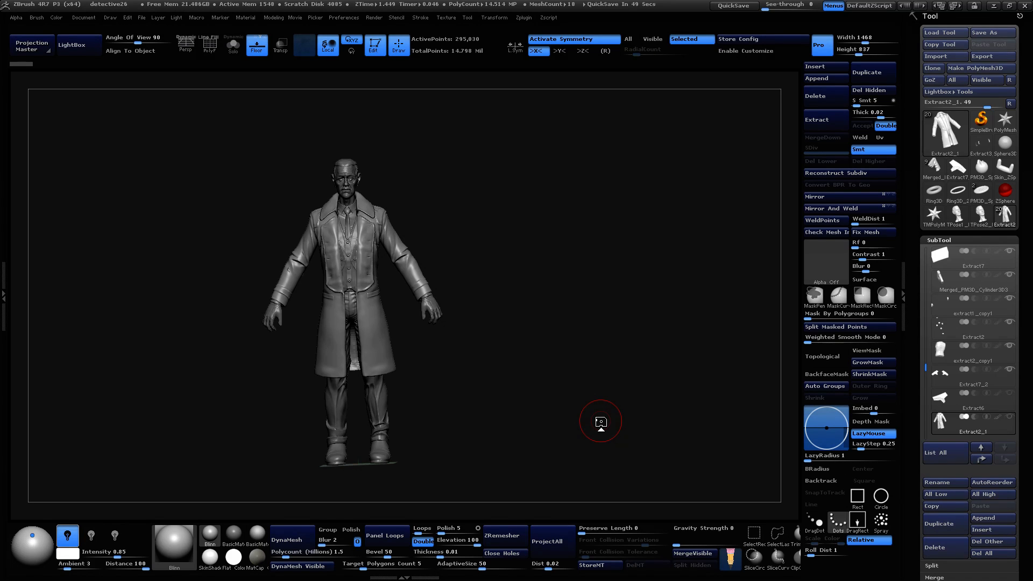
key("alt+z")
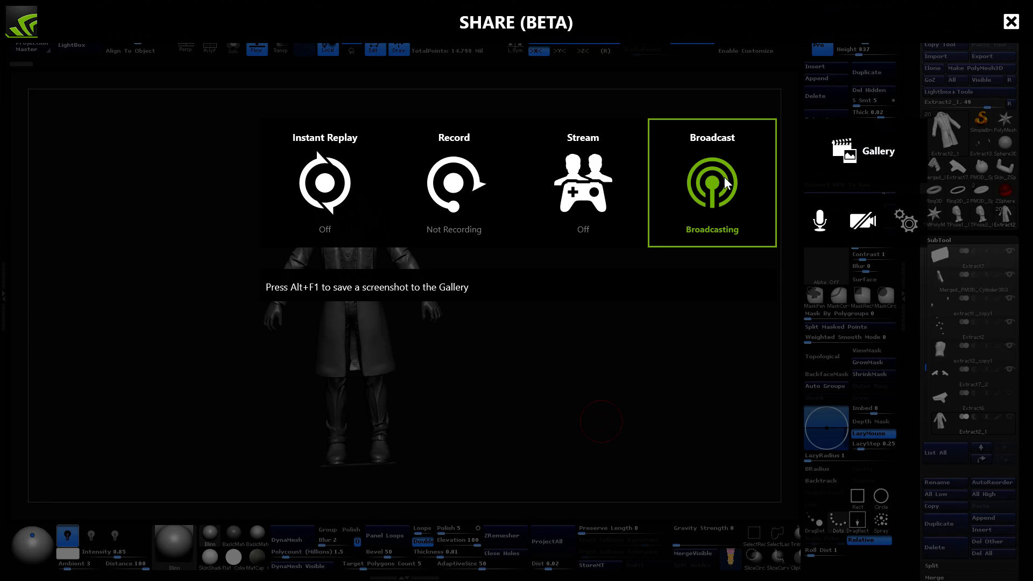
left_click(724, 179)
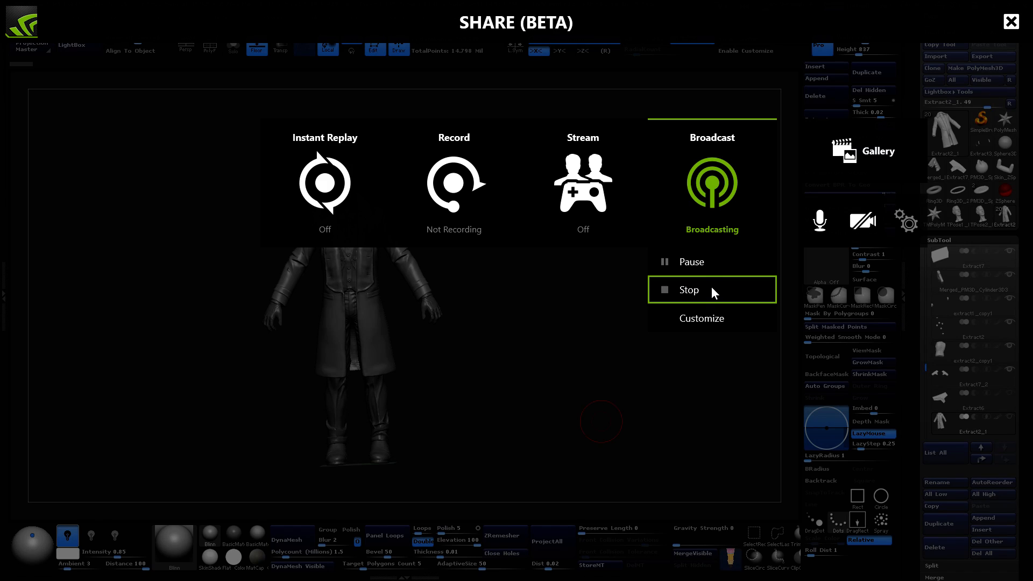